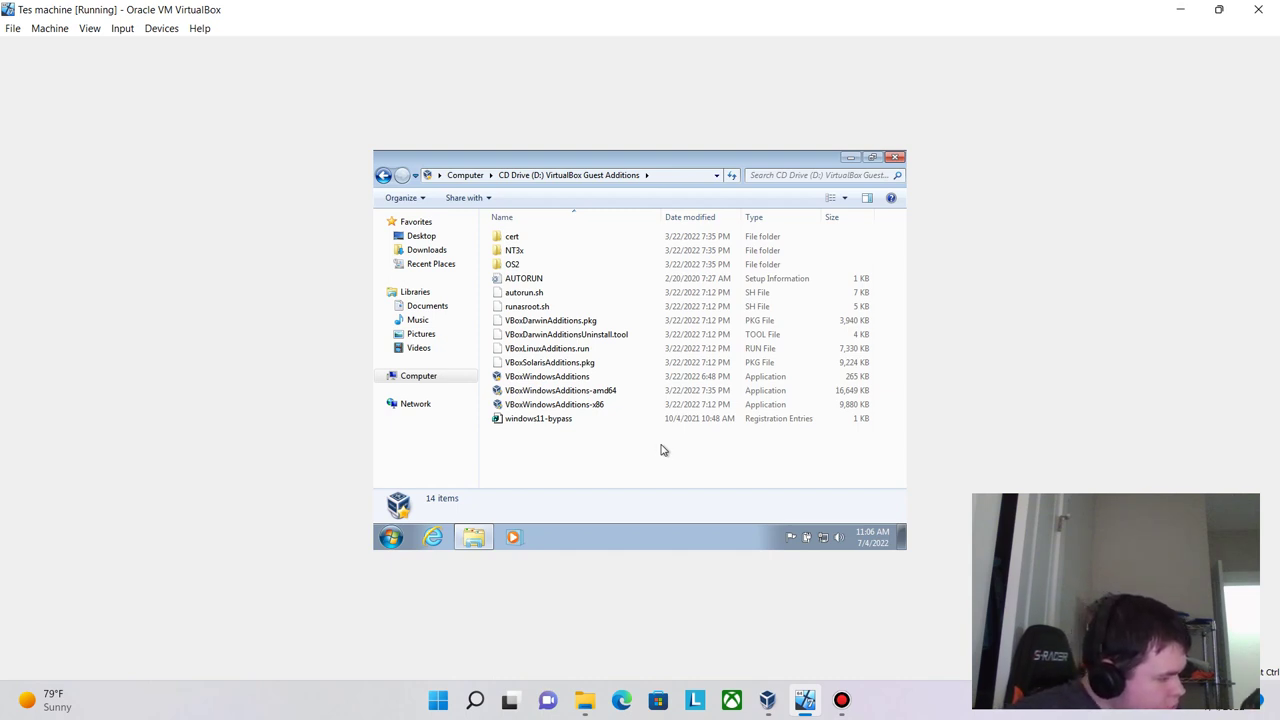
- Try the 32-bit Guest Additions installer and dismiss its 32-bit-only error
{"action": "double_click", "coordinate": [573, 406]}
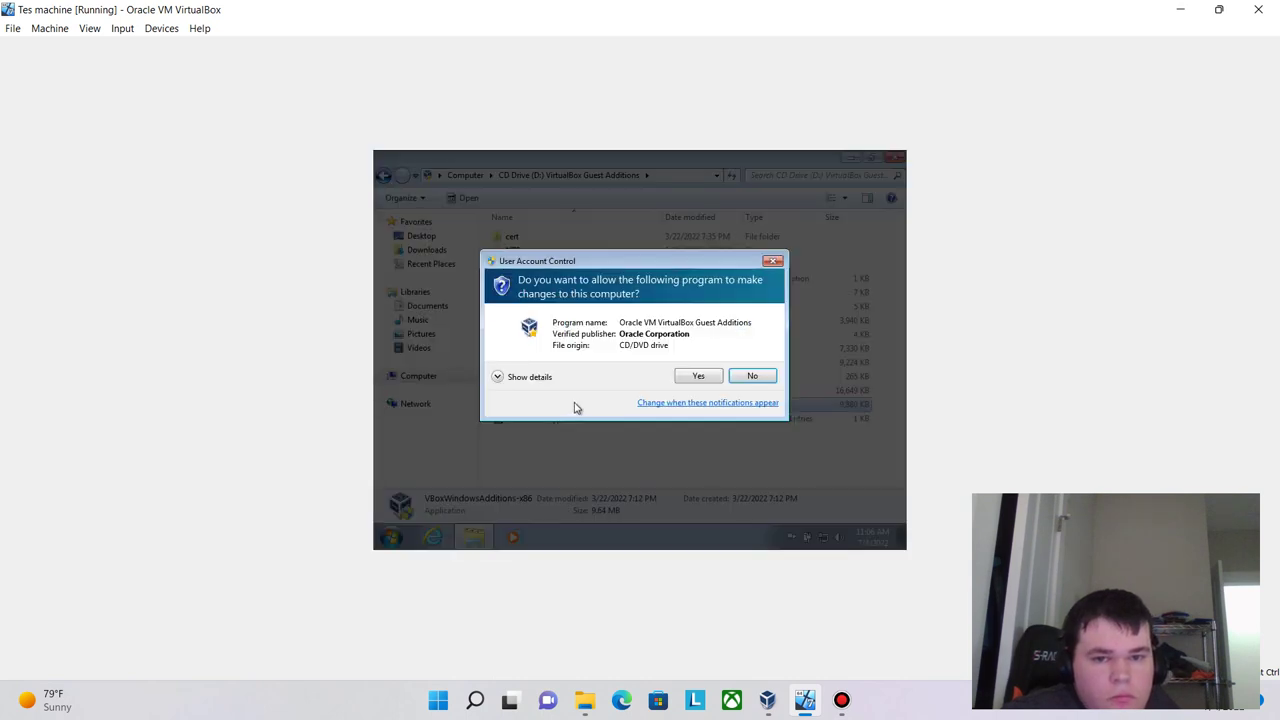
{"action": "left_click", "coordinate": [693, 377]}
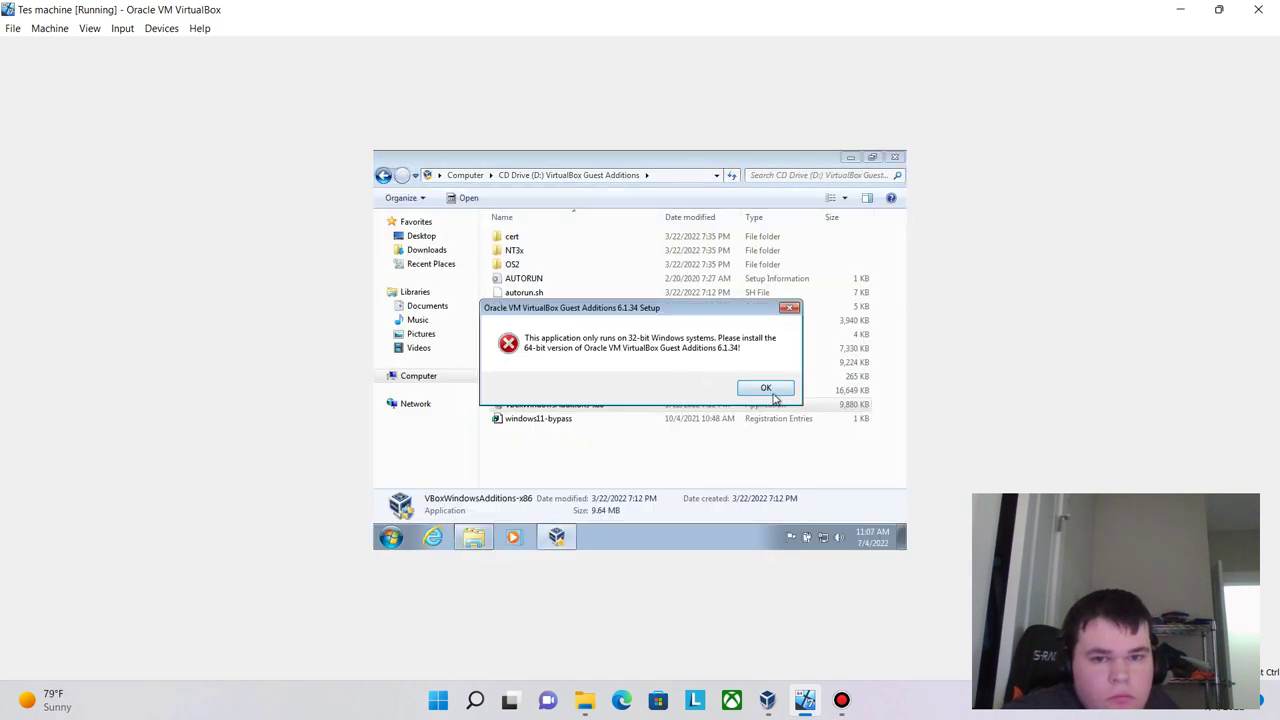
{"action": "left_click", "coordinate": [771, 396]}
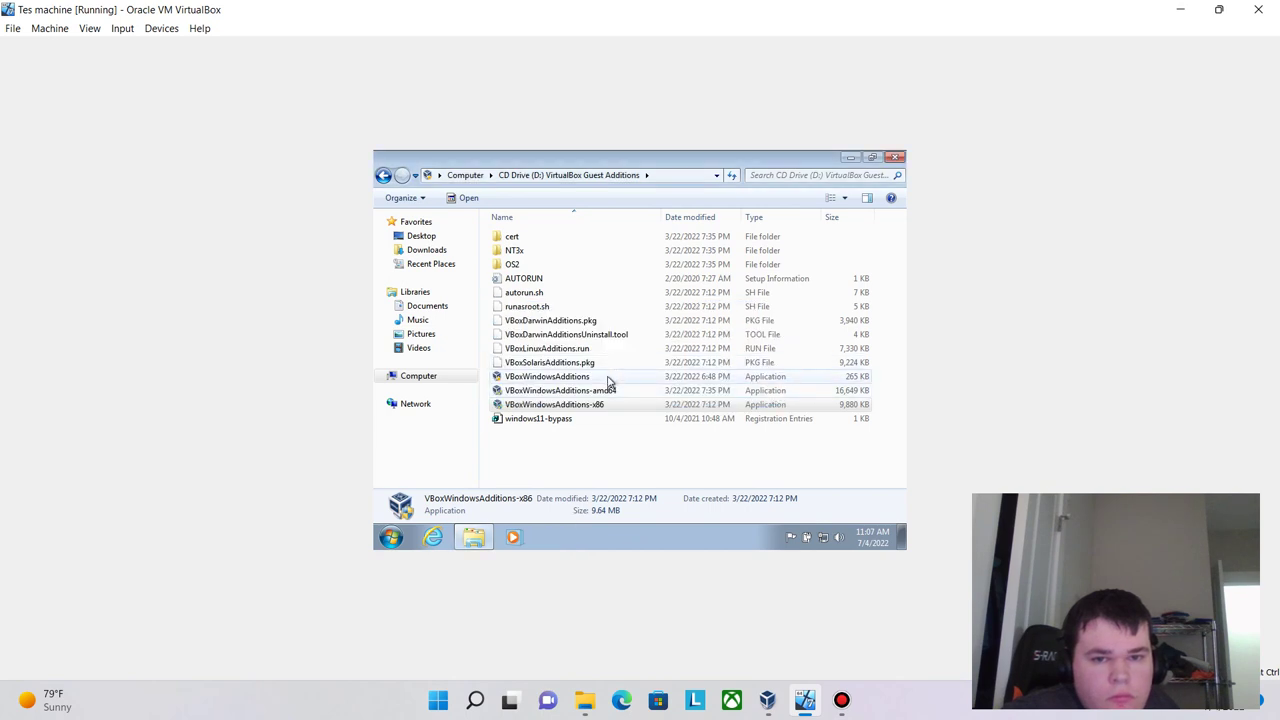
- Install VBoxWindowsAdditions with default location and components, allowing both drivers, then reboot now
{"action": "double_click", "coordinate": [609, 378]}
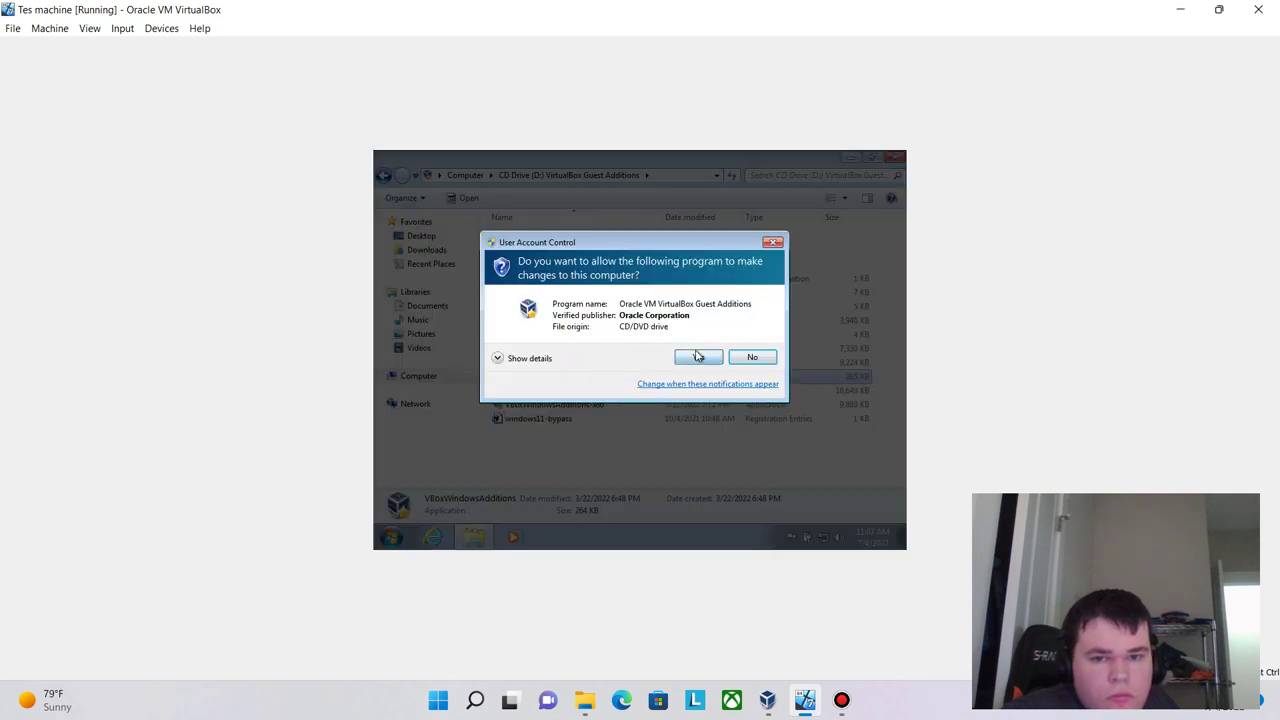
{"action": "left_click", "coordinate": [698, 357]}
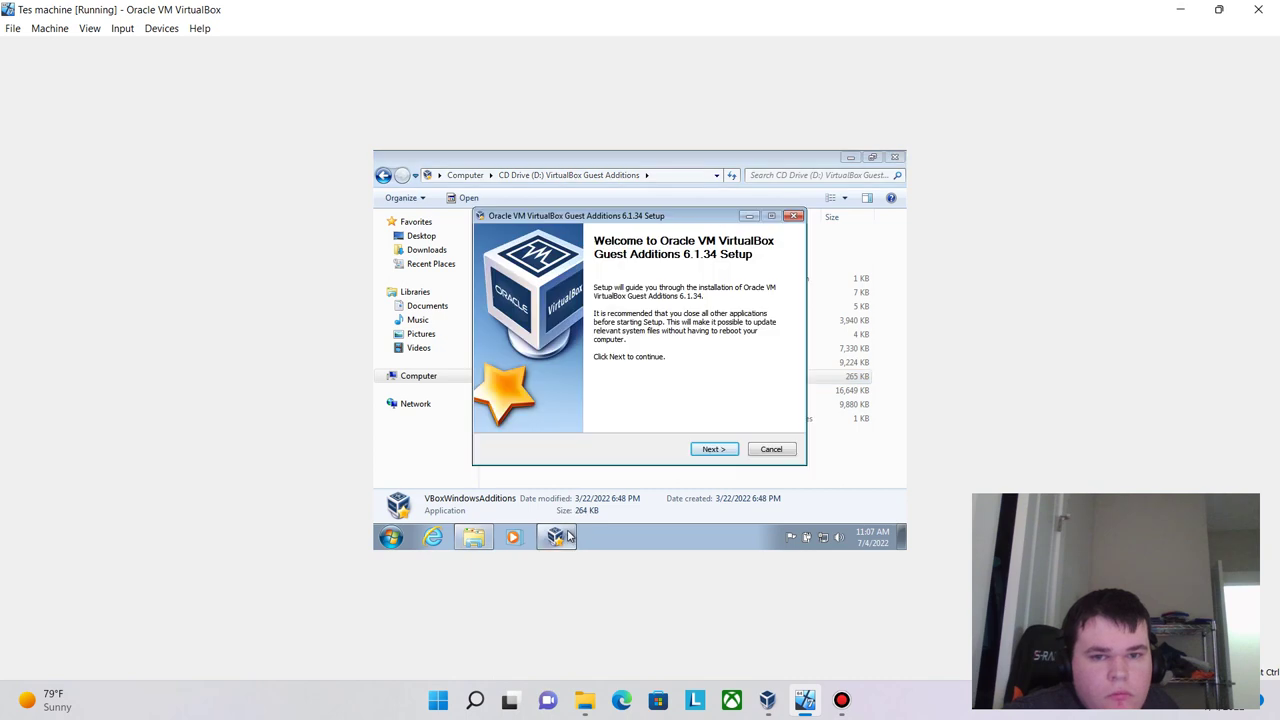
{"action": "left_click", "coordinate": [699, 450]}
{"action": "left_click", "coordinate": [700, 450]}
{"action": "left_click", "coordinate": [700, 450]}
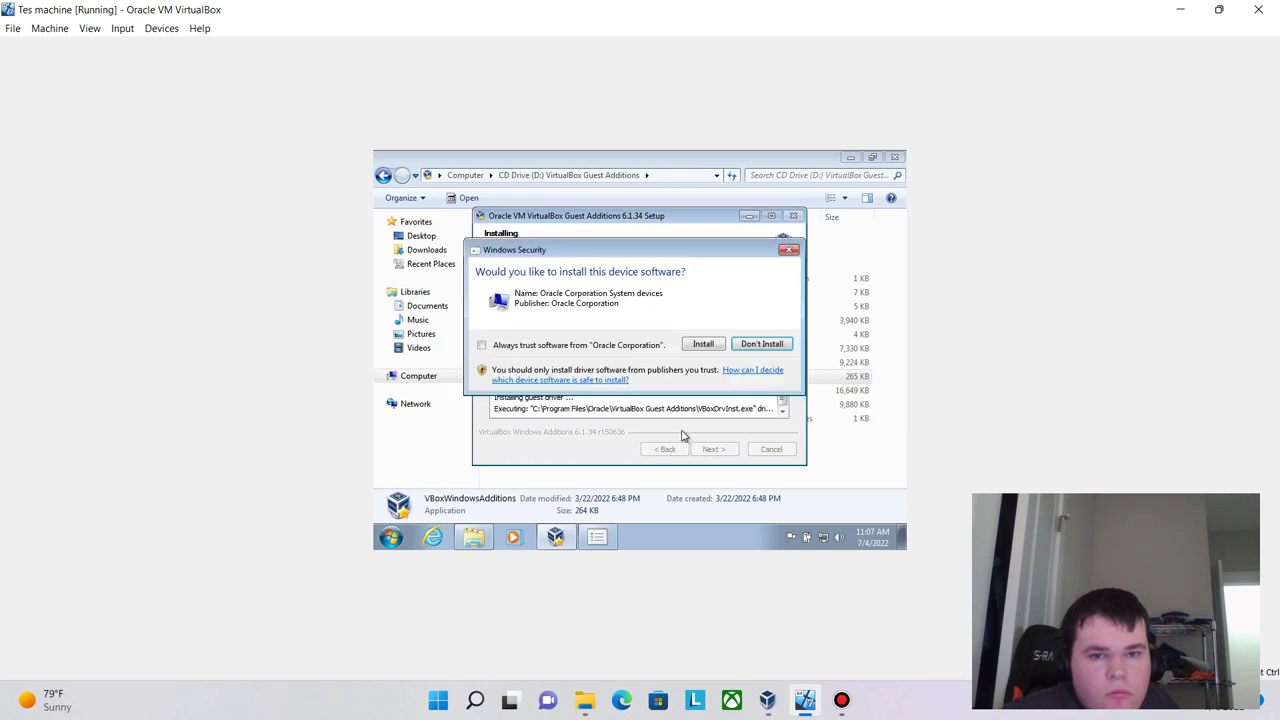
{"action": "left_click", "coordinate": [703, 345]}
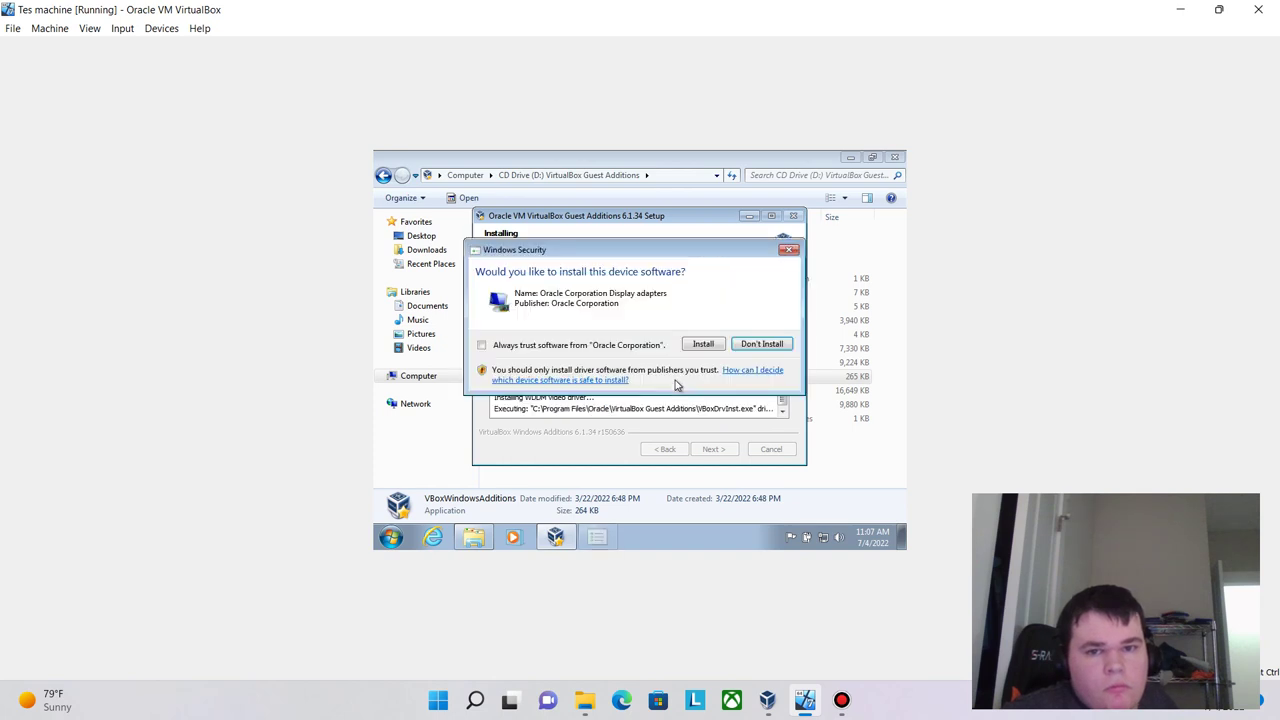
{"action": "left_click", "coordinate": [701, 343]}
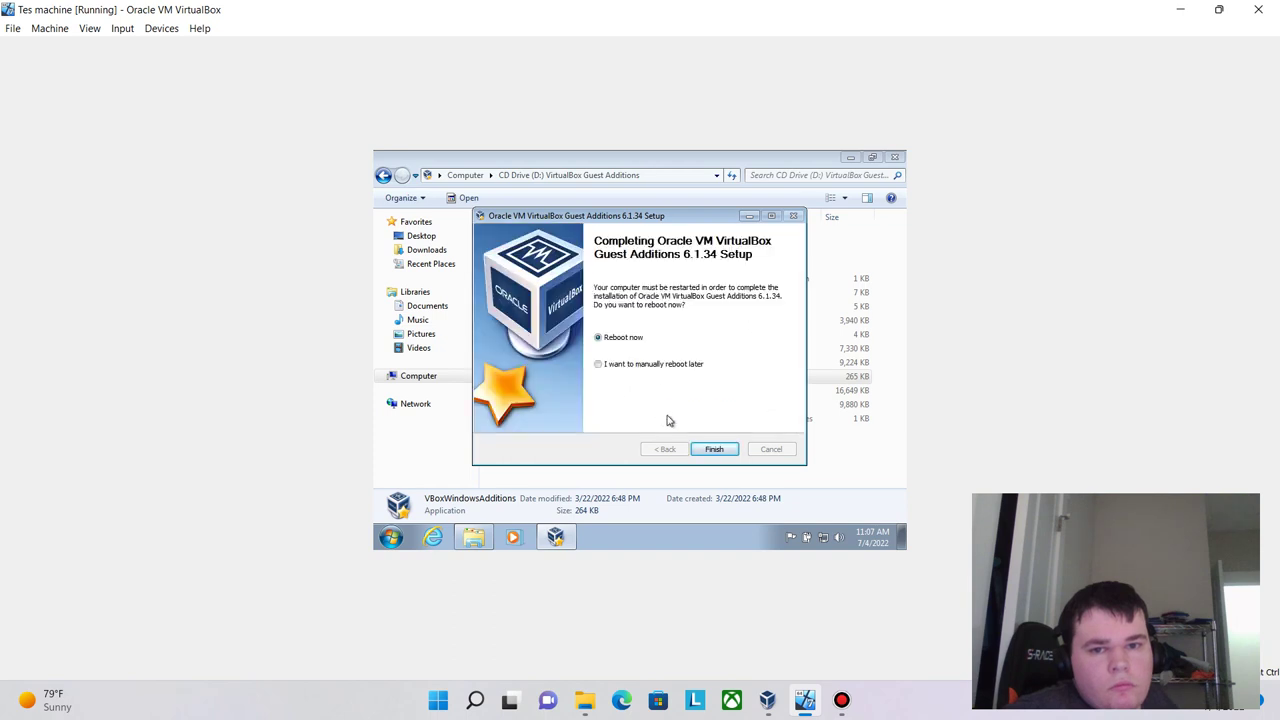
{"action": "left_click", "coordinate": [698, 448]}
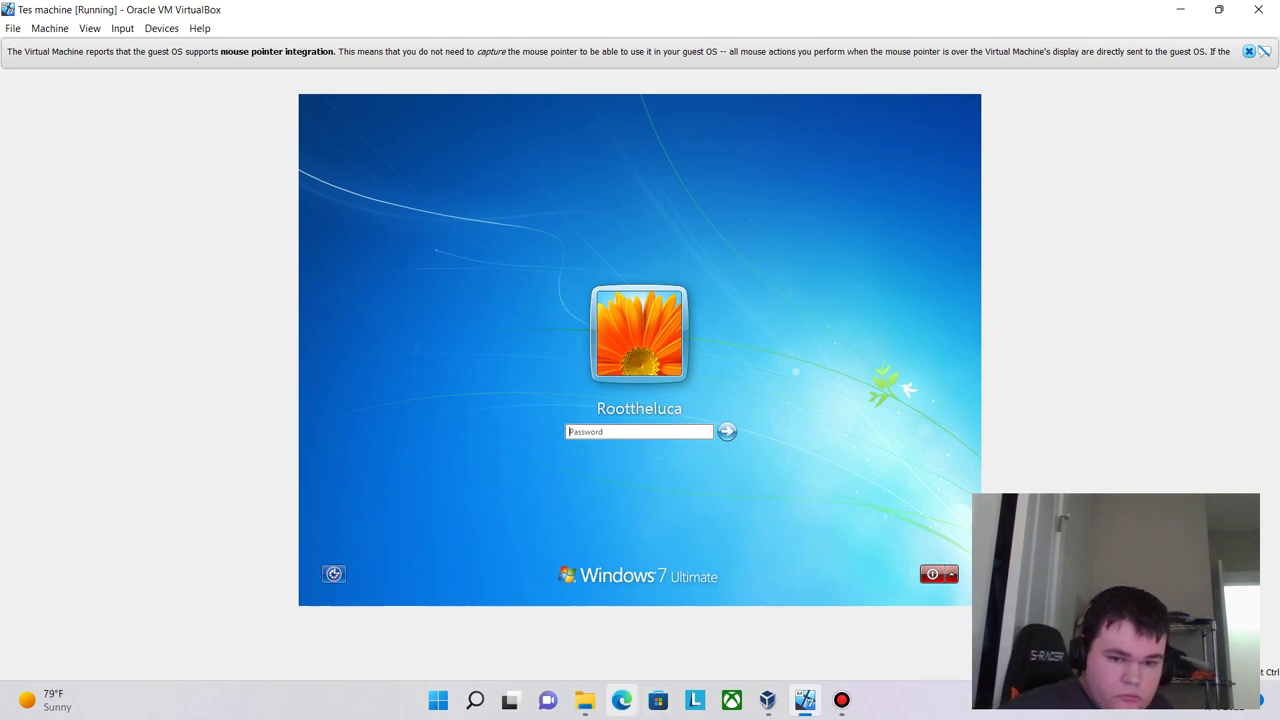
- Enter the account password at the Windows 7 logon screen to reach the desktop
{"action": "left_click", "coordinate": [585, 700]}
{"action": "left_click", "coordinate": [585, 700]}
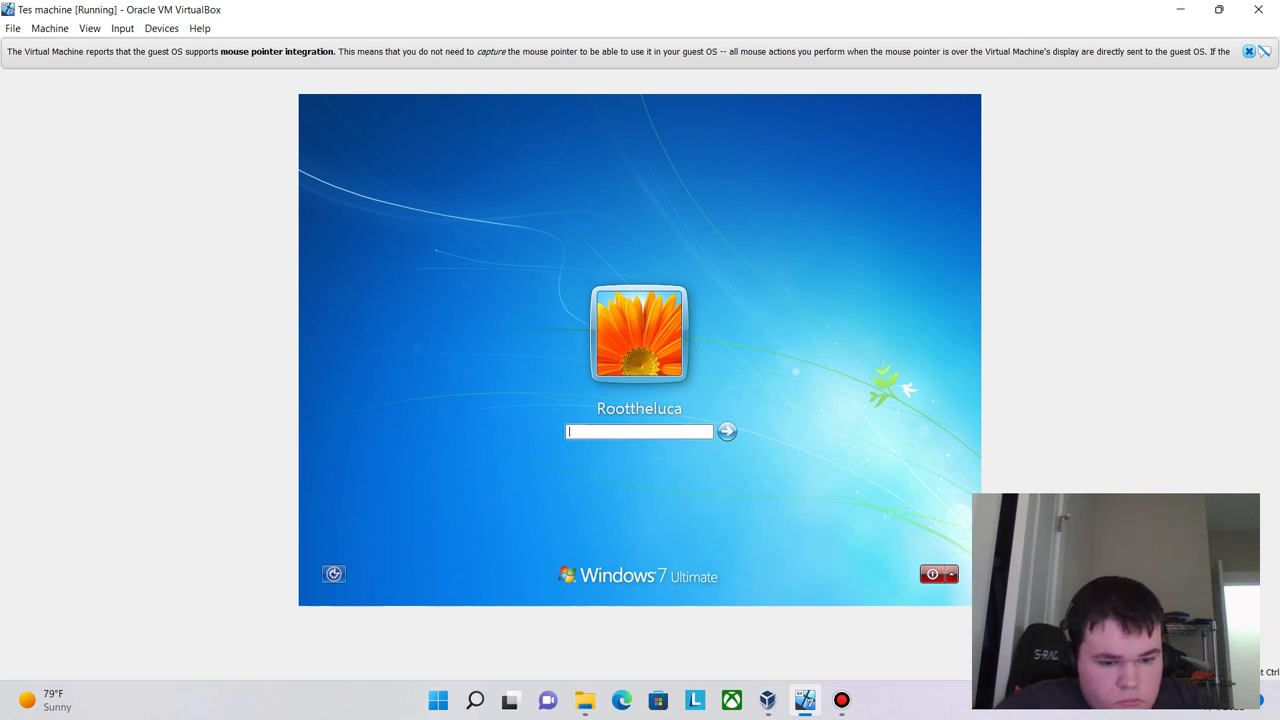
{"action": "type", "text": "••••••••••"}
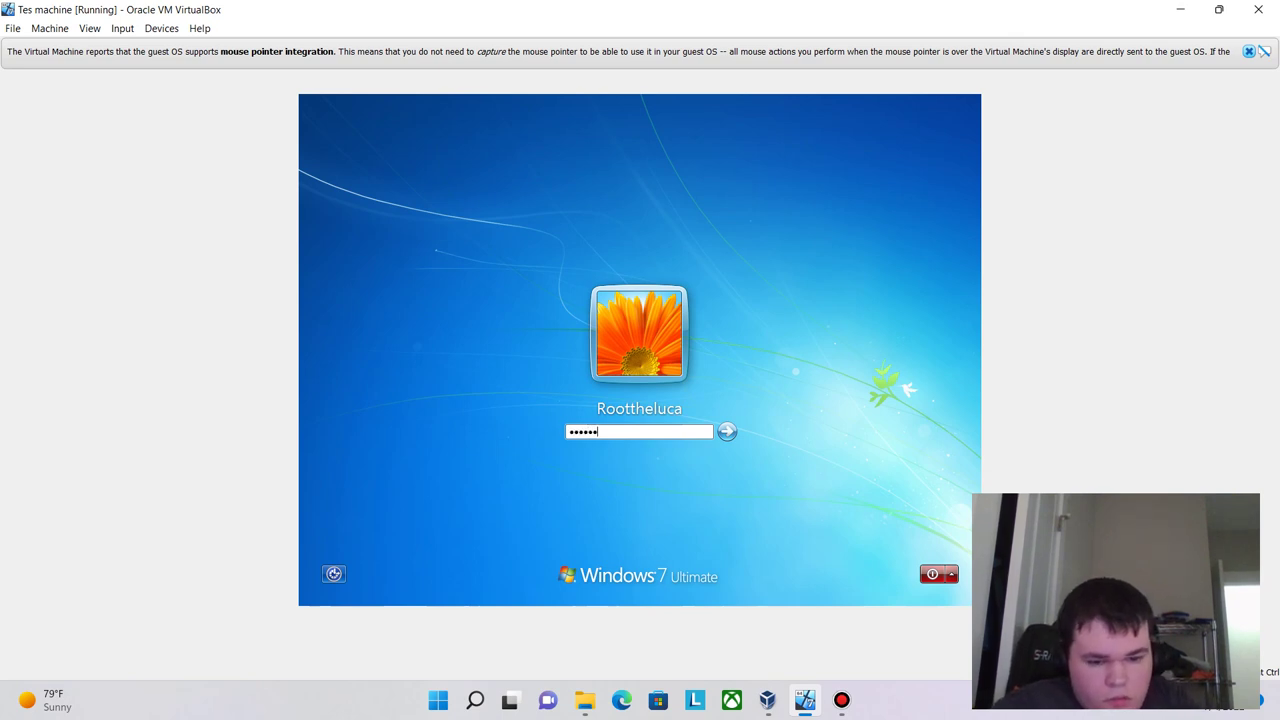
{"action": "type", "text": "••••"}
{"action": "key", "text": "Return"}
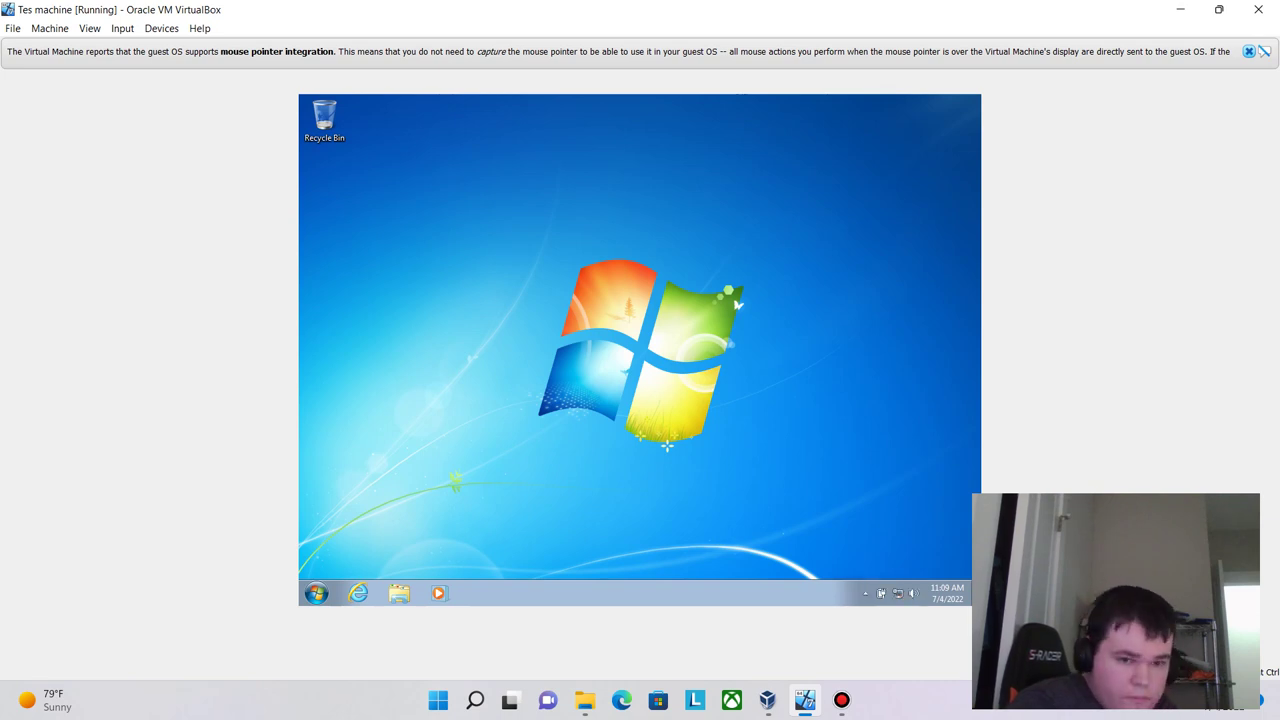
- Search the guest Start menu for 'settings' and open Change display settings
{"action": "key", "text": "super"}
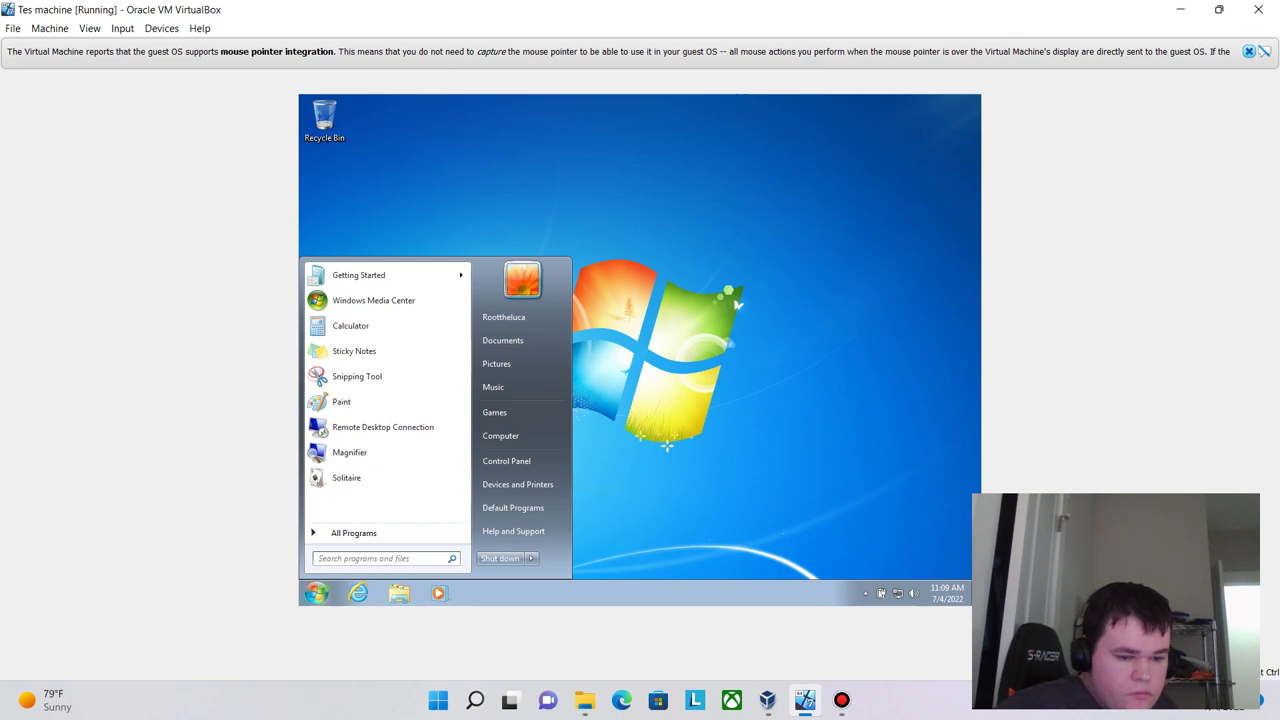
{"action": "type", "text": "sett"}
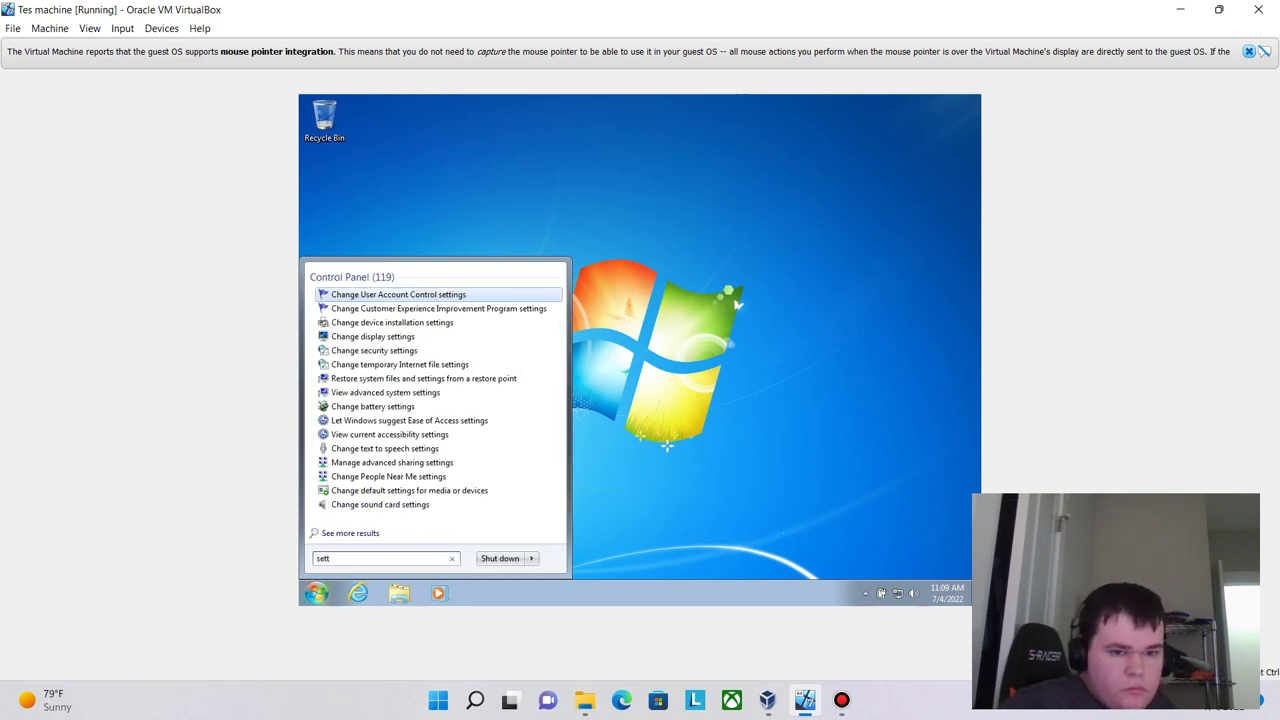
{"action": "type", "text": "ings"}
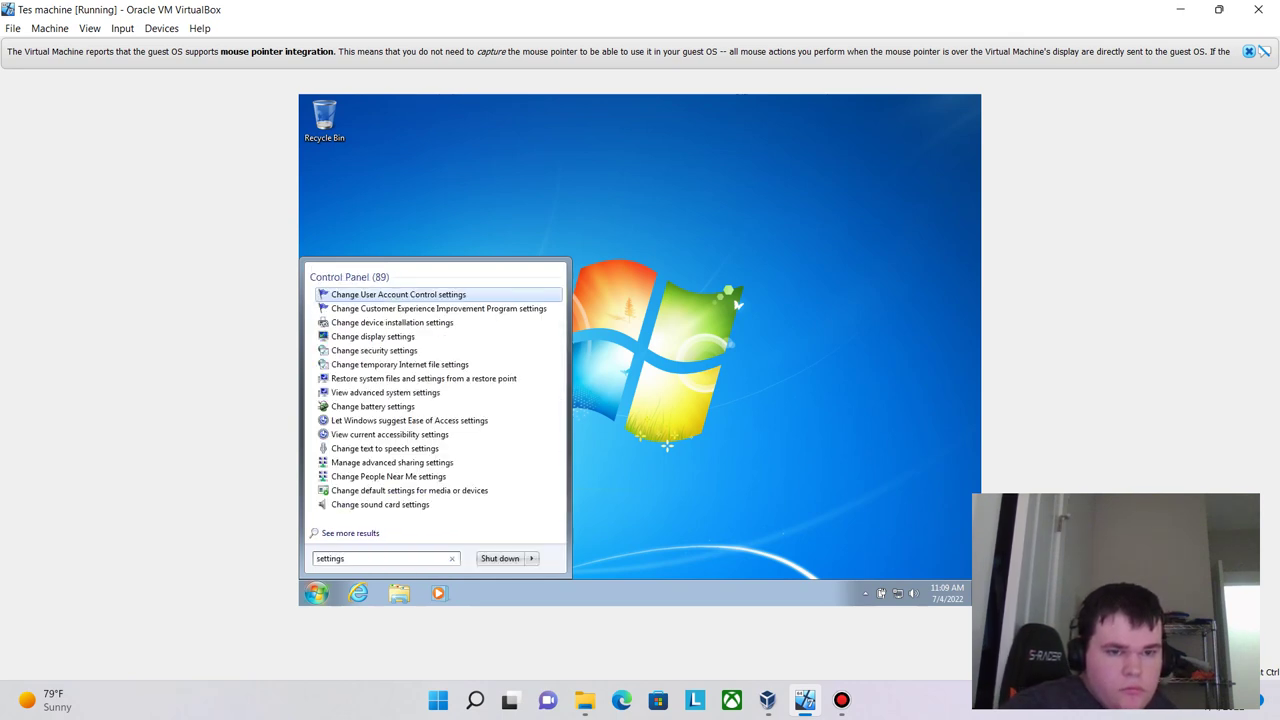
{"action": "key", "text": "Down"}
{"action": "key", "text": "Down"}
{"action": "key", "text": "Down"}
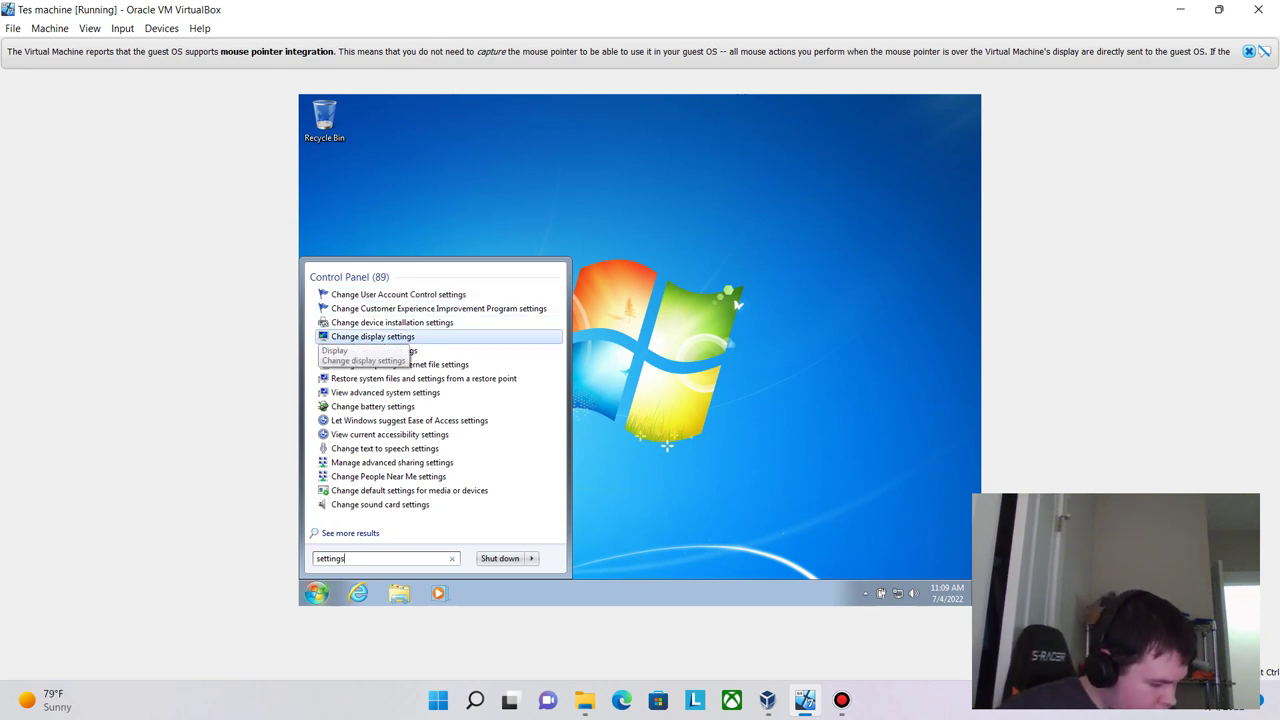
{"action": "key", "text": "Return"}
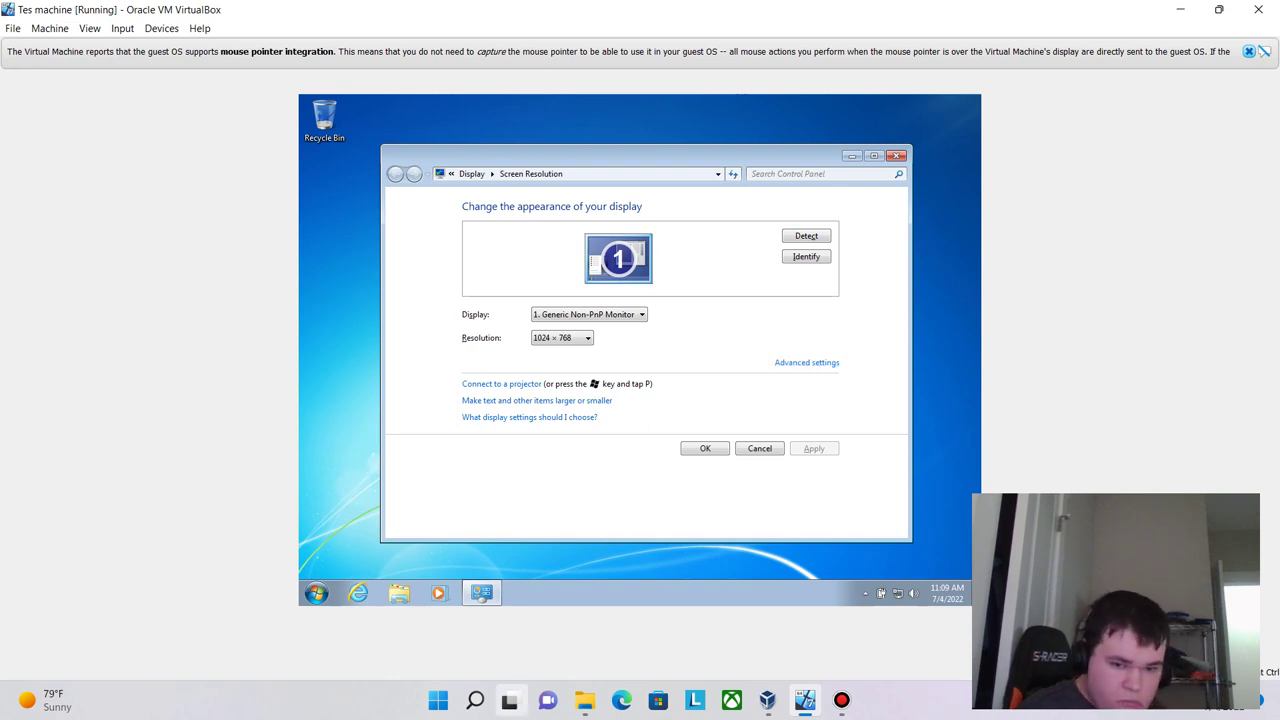
{"action": "left_click", "coordinate": [475, 700]}
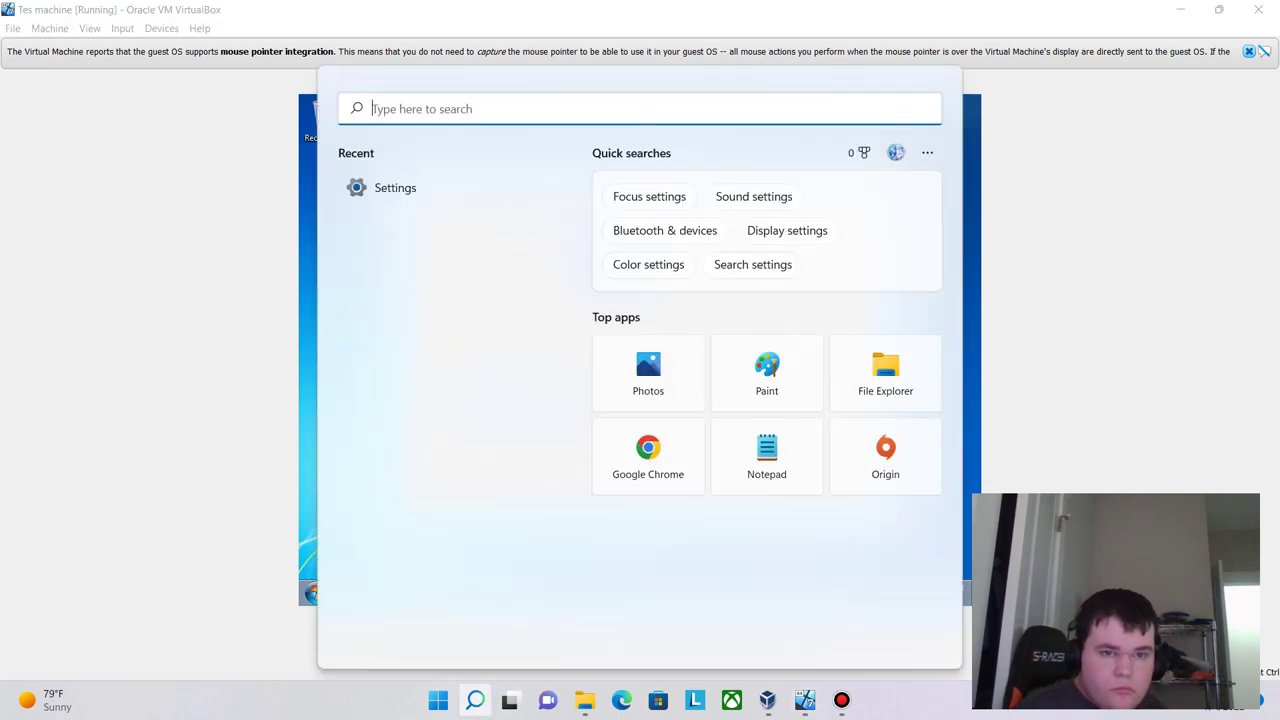
- Check the host's 1920 × 1080 display resolution, then open the guest's Resolution dropdown
{"action": "left_click", "coordinate": [395, 187]}
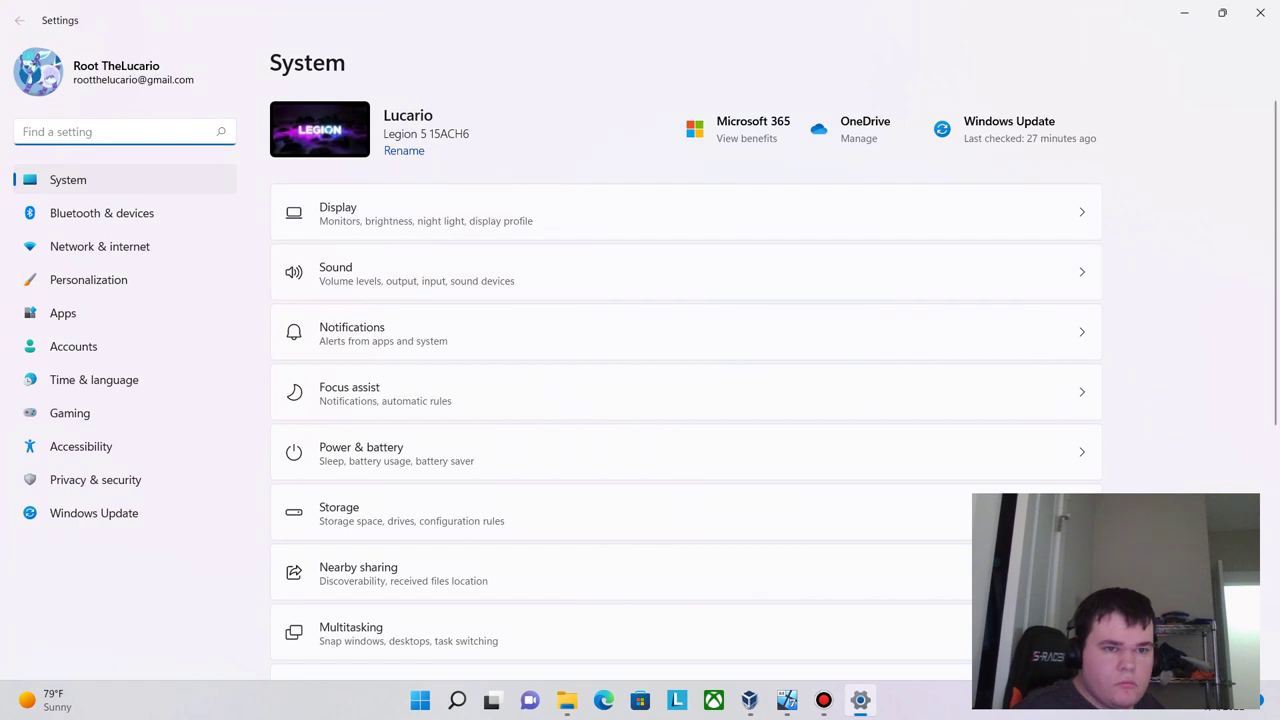
{"action": "left_click", "coordinate": [500, 213]}
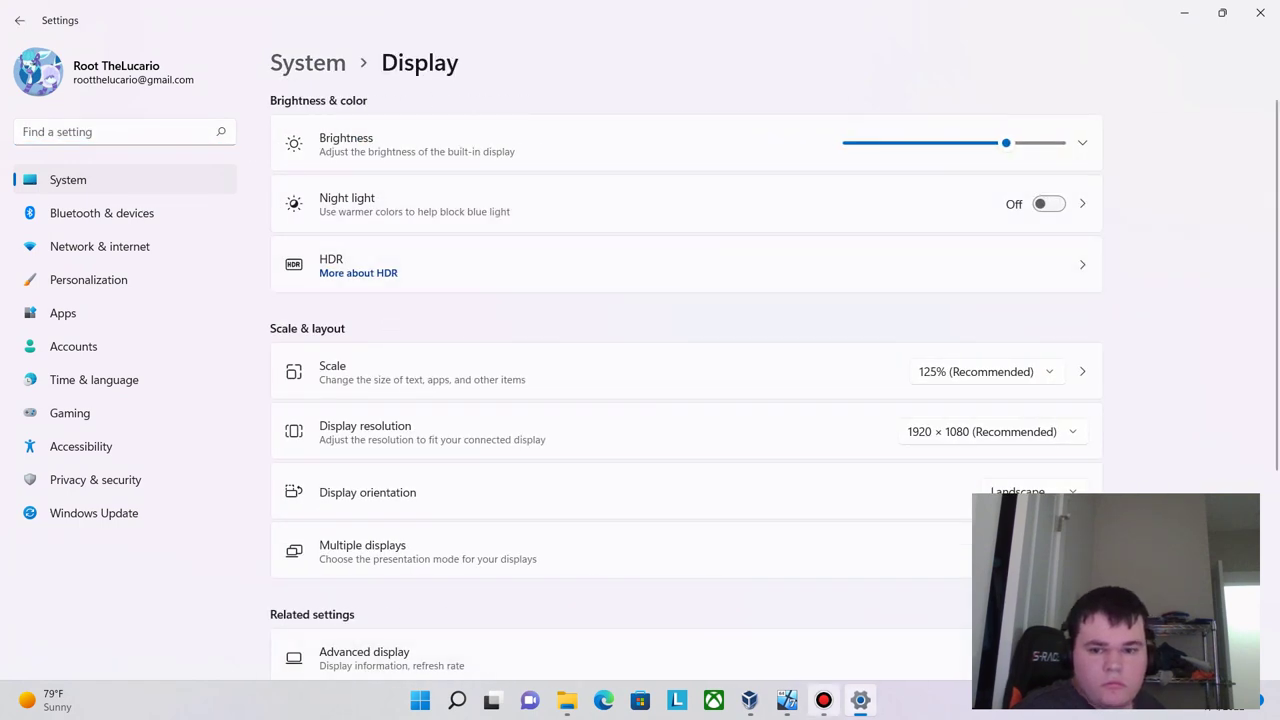
{"action": "left_click", "coordinate": [787, 700]}
{"action": "left_click", "coordinate": [561, 337]}
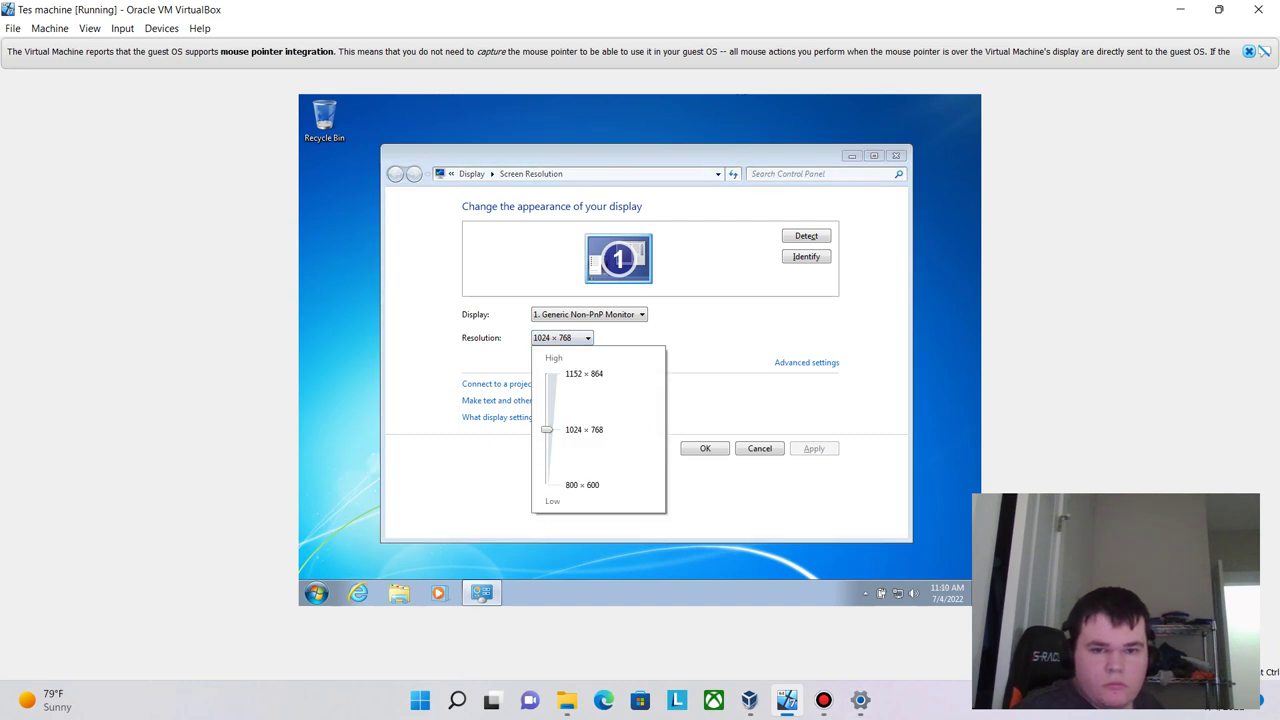
- Raise the guest resolution to 1152 × 864, apply and keep it, then close with OK
{"action": "key", "text": "Up"}
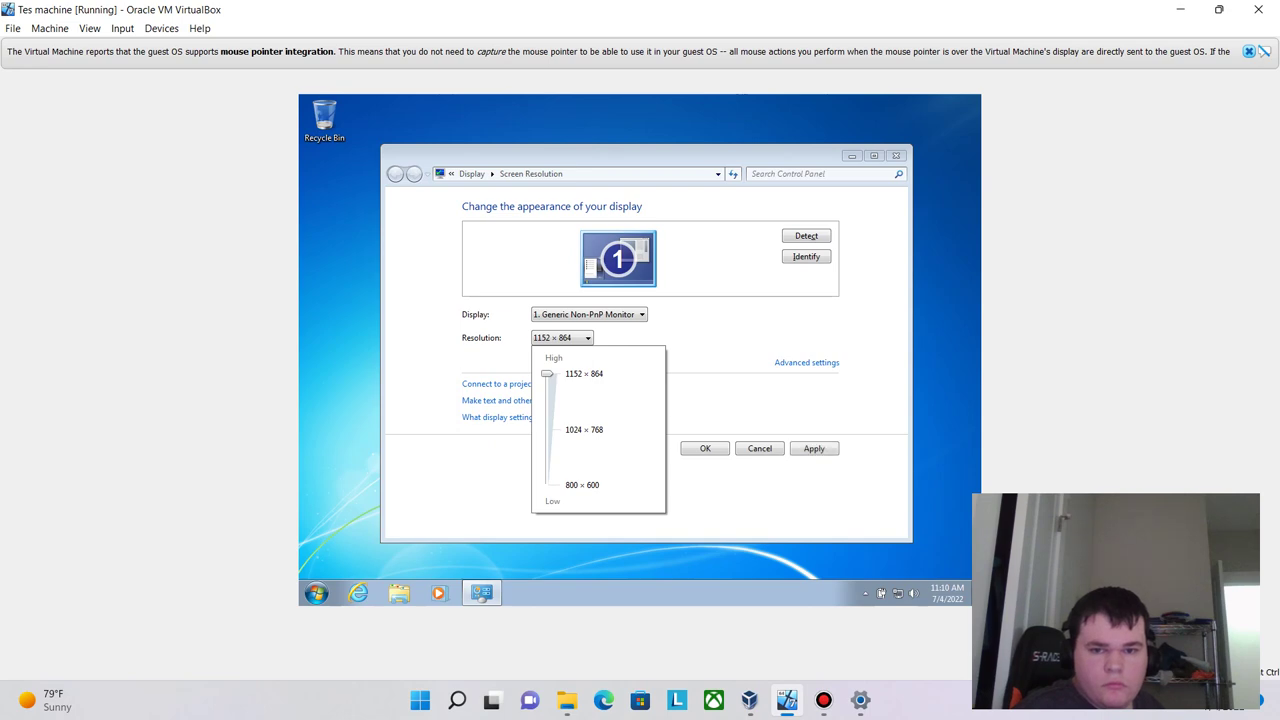
{"action": "key", "text": "Return"}
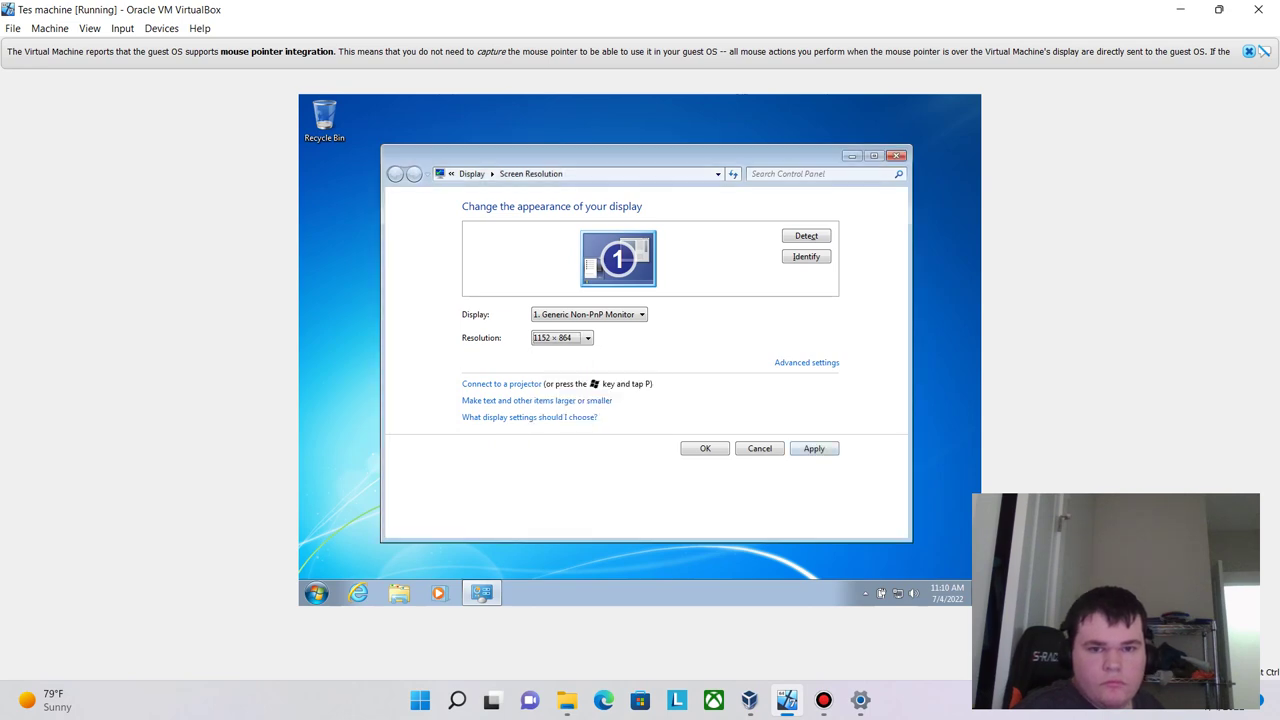
{"action": "key", "text": "alt+a"}
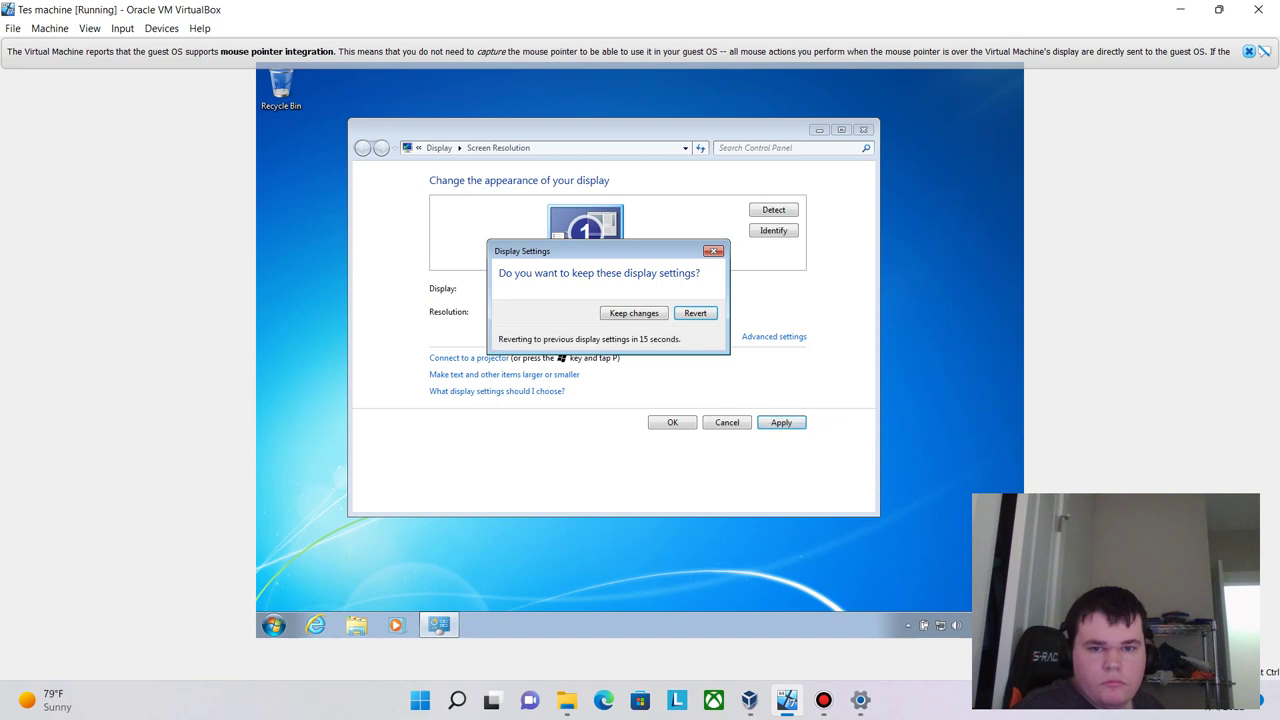
{"action": "key", "text": "Tab"}
{"action": "key", "text": "Return"}
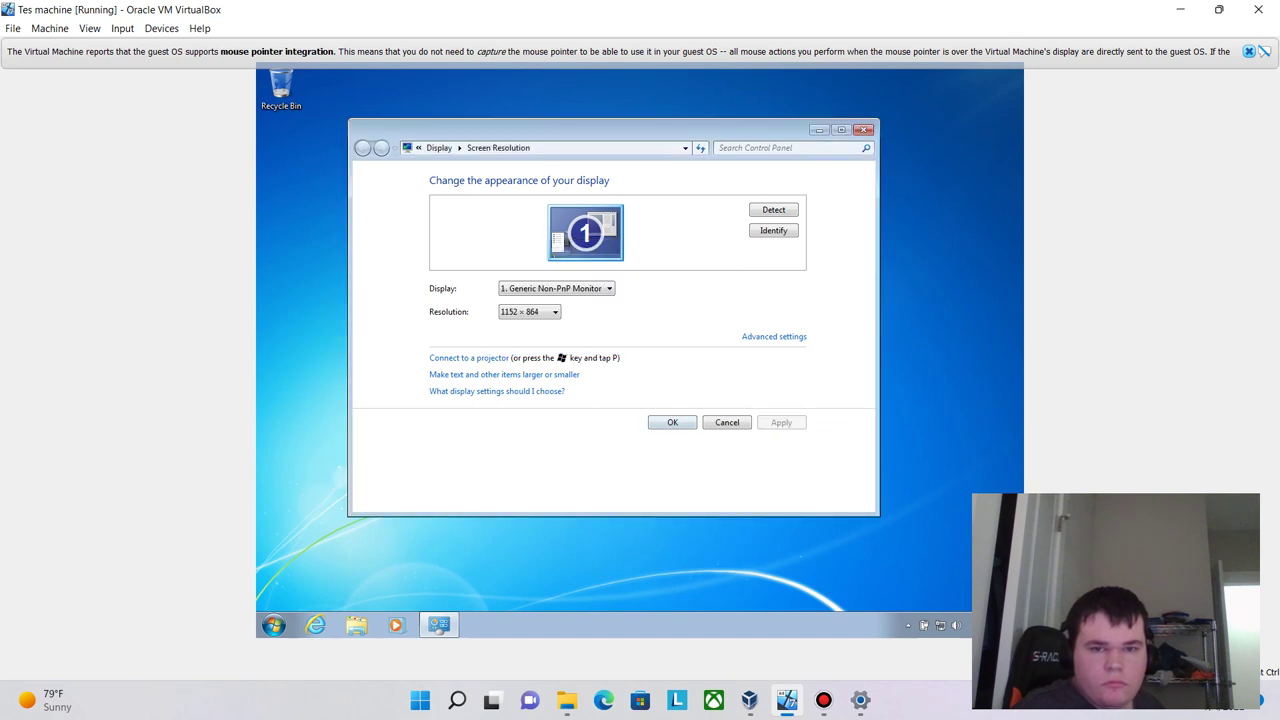
{"action": "key", "text": "alt+Down"}
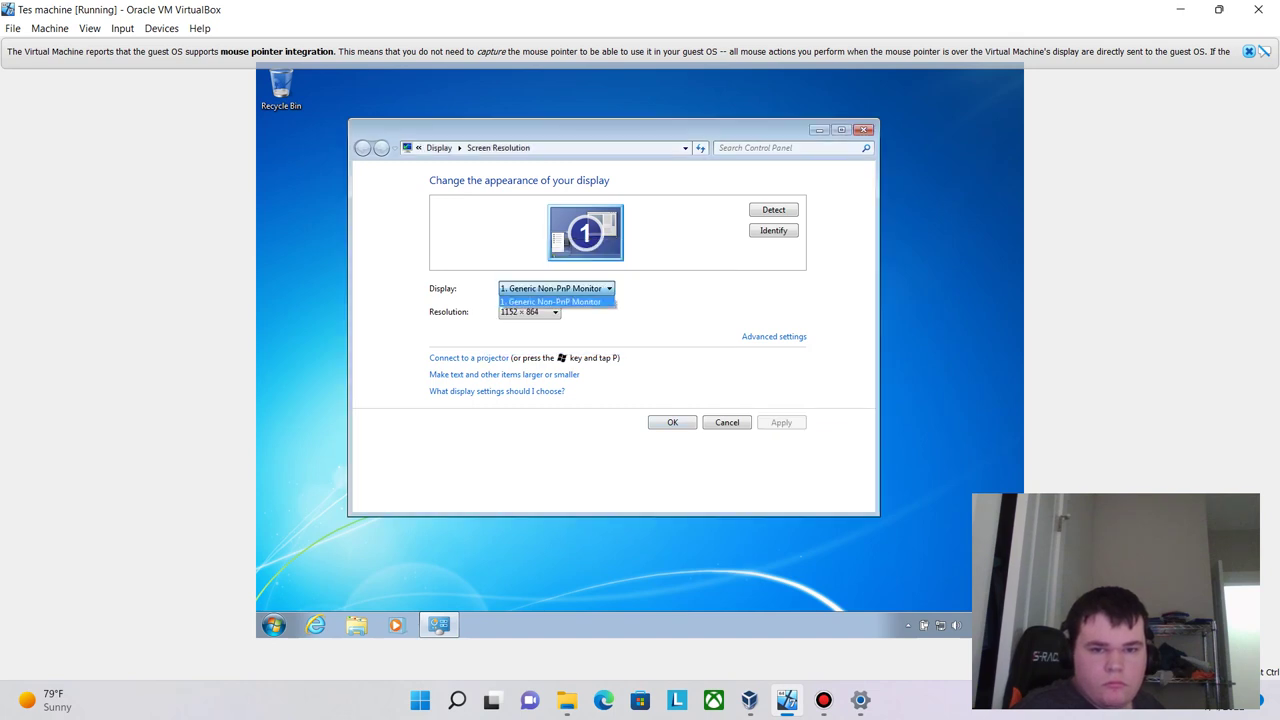
{"action": "key", "text": "Escape"}
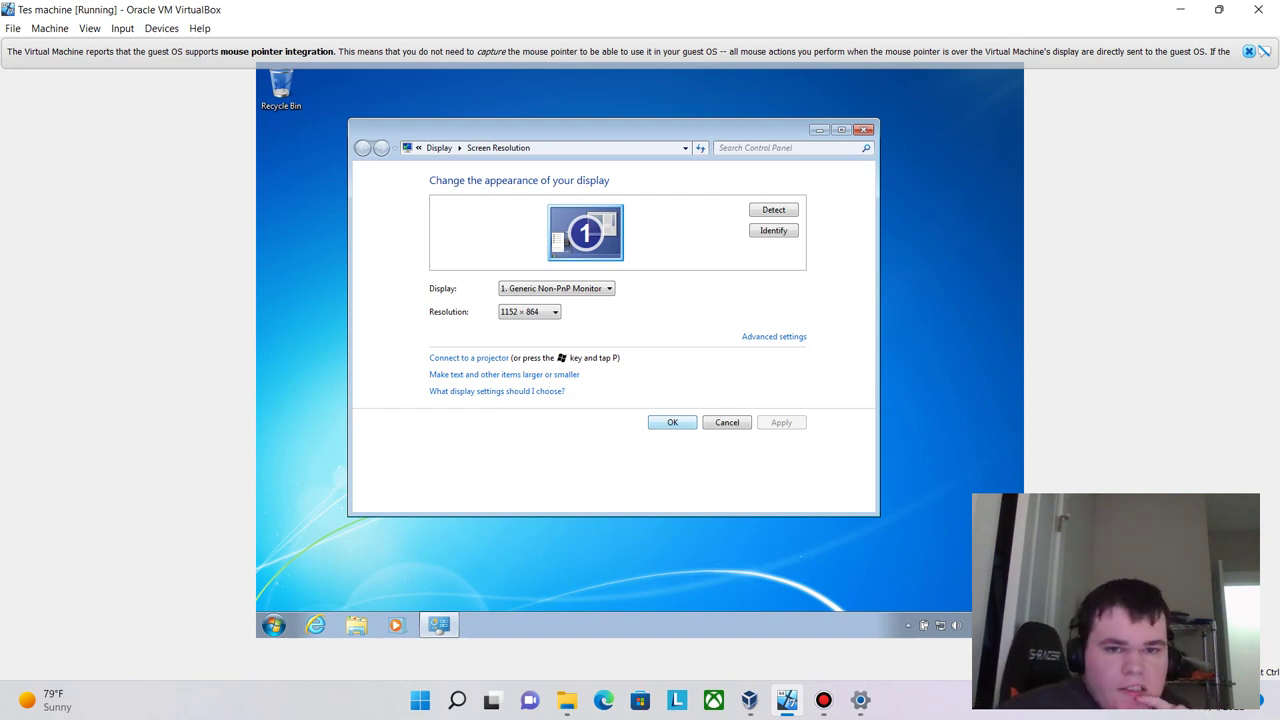
{"action": "left_click", "coordinate": [672, 422]}
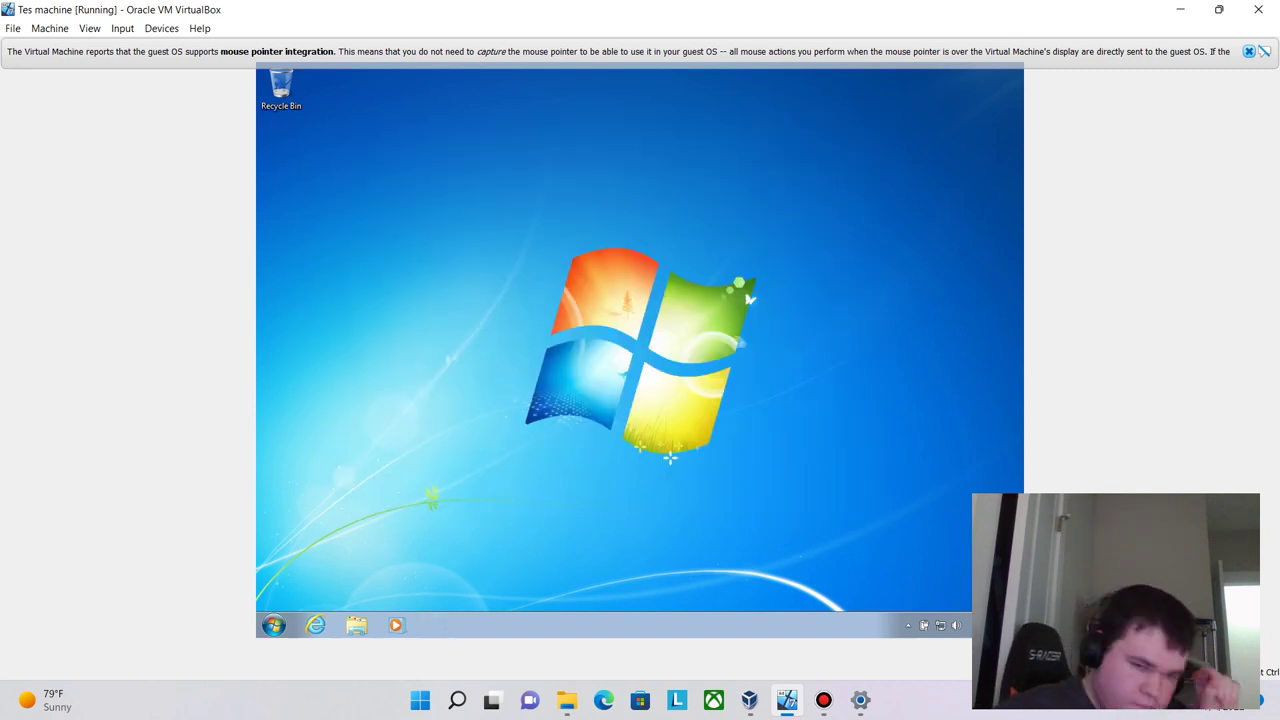
- Bring up Internet Explorer in the guest and minimize it to reveal the desktop
{"action": "left_click", "coordinate": [315, 625]}
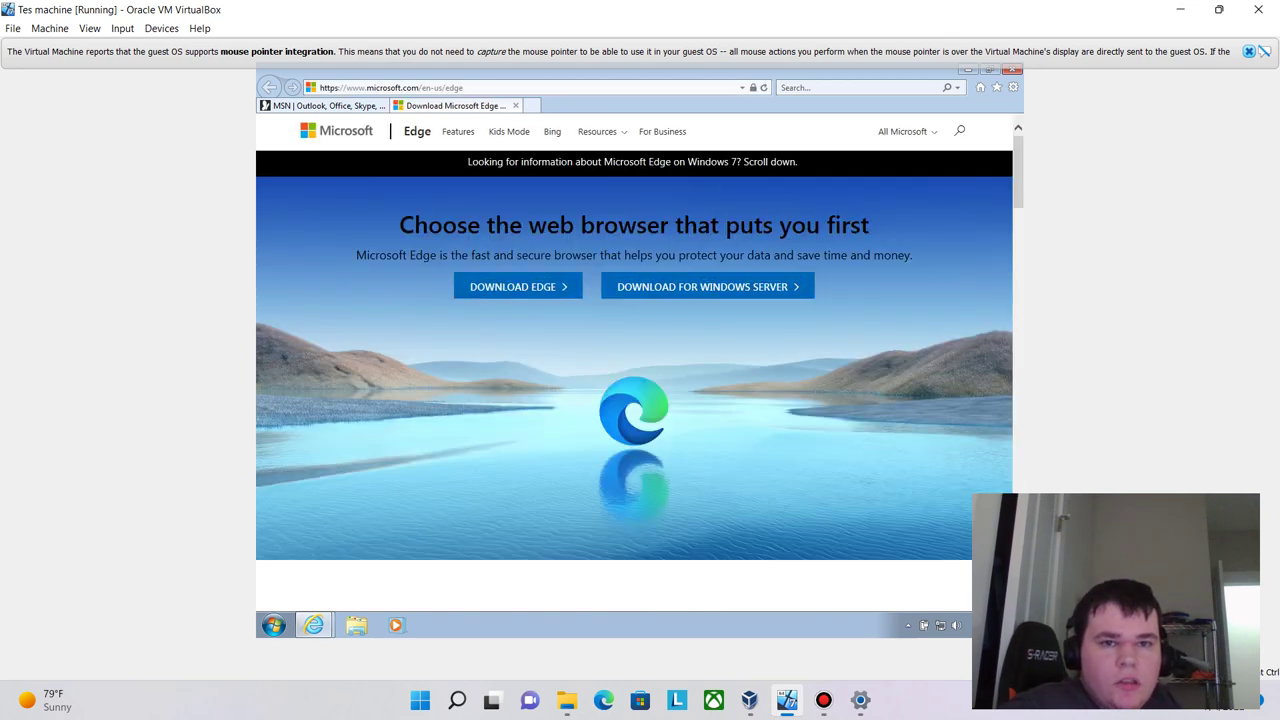
{"action": "left_click", "coordinate": [390, 87]}
{"action": "left_click", "coordinate": [313, 625]}
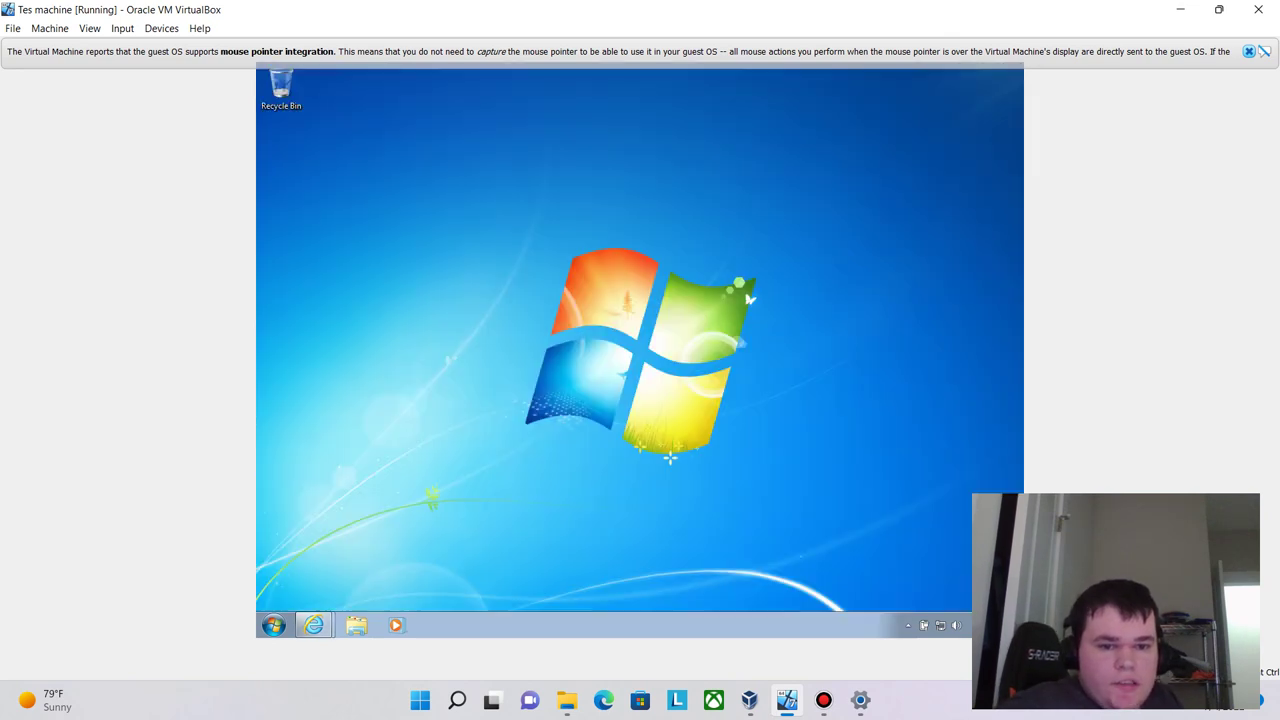
- Open a Libraries window, then launch Control Panel by searching 'control' in Start
{"action": "right_click", "coordinate": [356, 625]}
{"action": "key", "text": "Escape"}
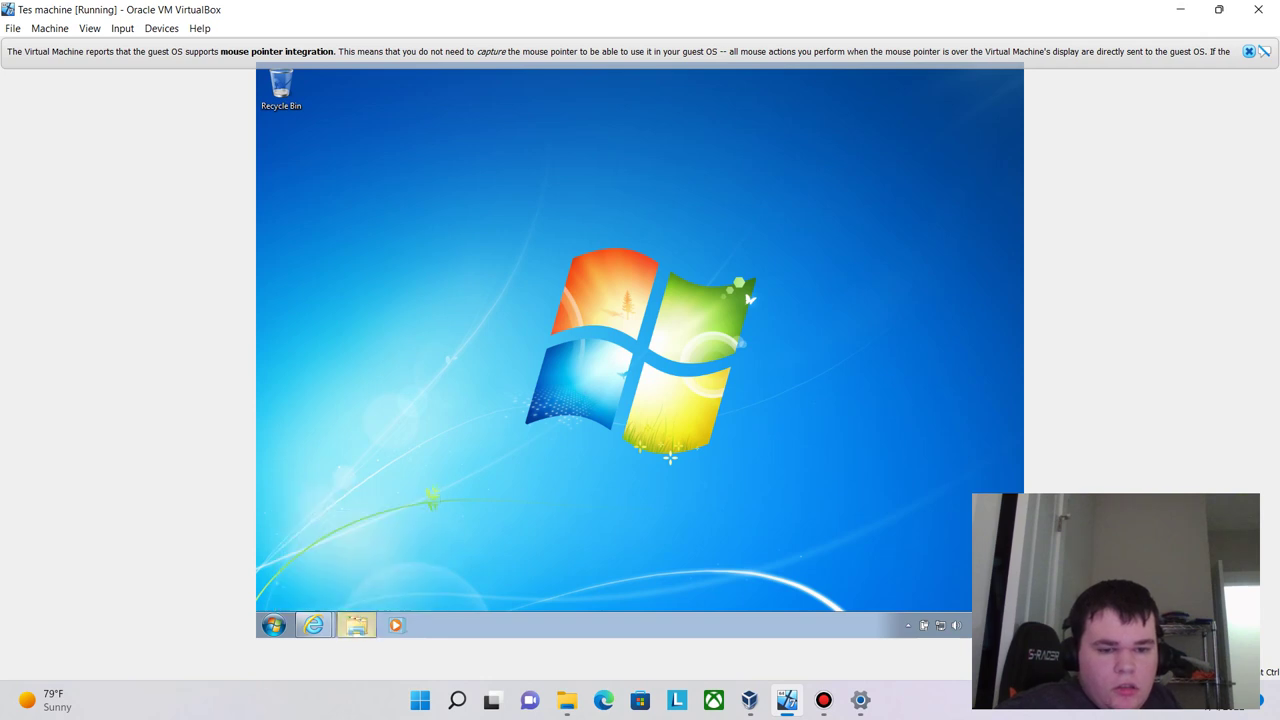
{"action": "left_click", "coordinate": [356, 625]}
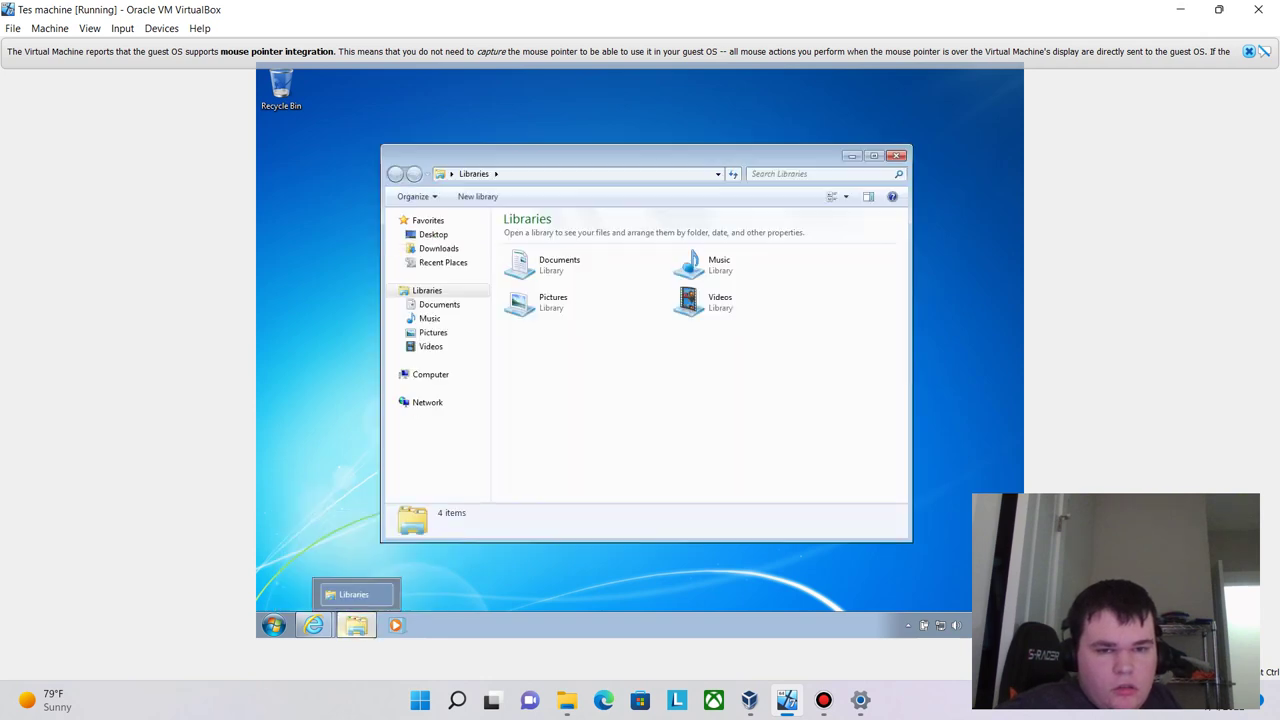
{"action": "left_click", "coordinate": [273, 625]}
{"action": "left_click", "coordinate": [311, 565]}
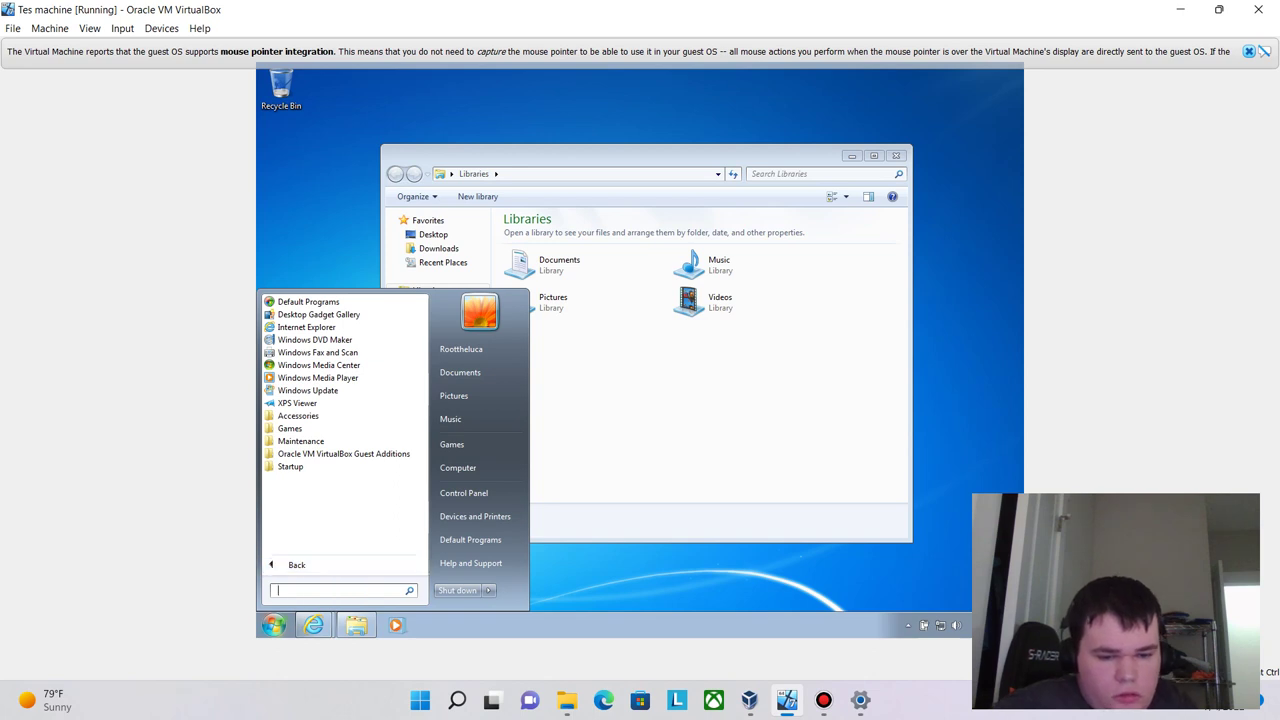
{"action": "type", "text": "control"}
{"action": "key", "text": "Return"}
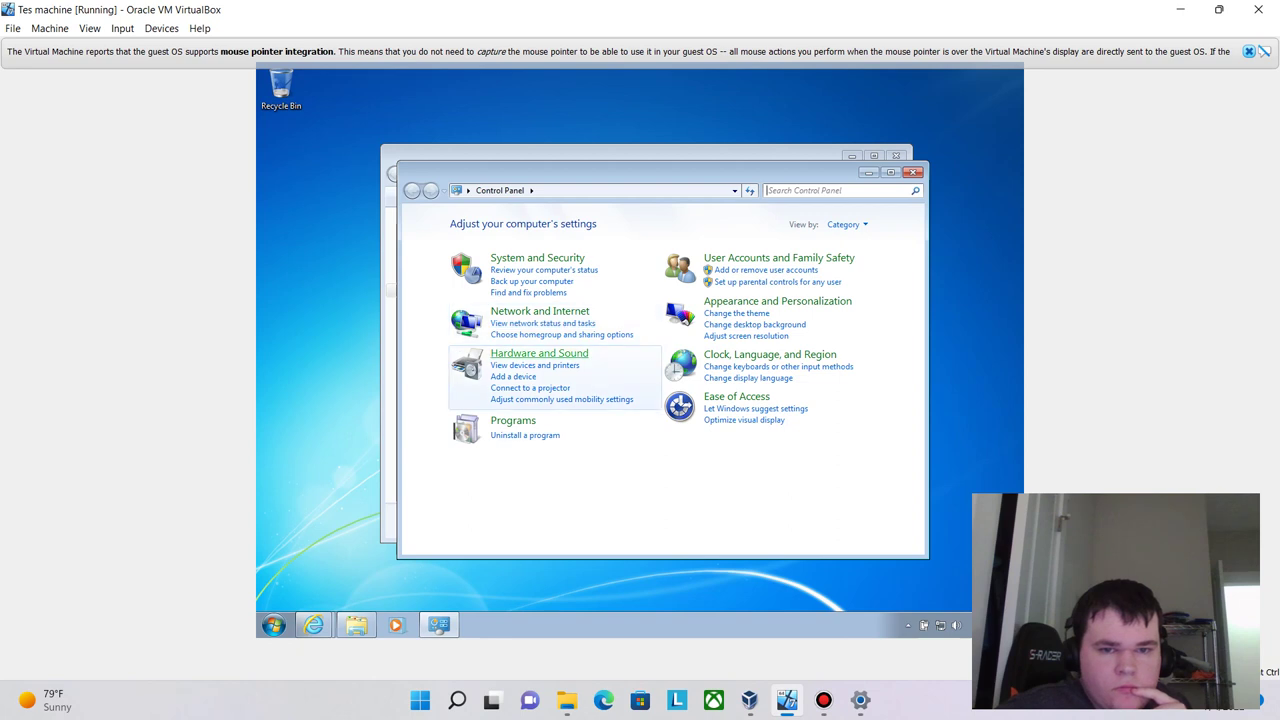
- View User Accounts and Family Safety > Add or remove user accounts, then close Control Panel
{"action": "left_click", "coordinate": [810, 190]}
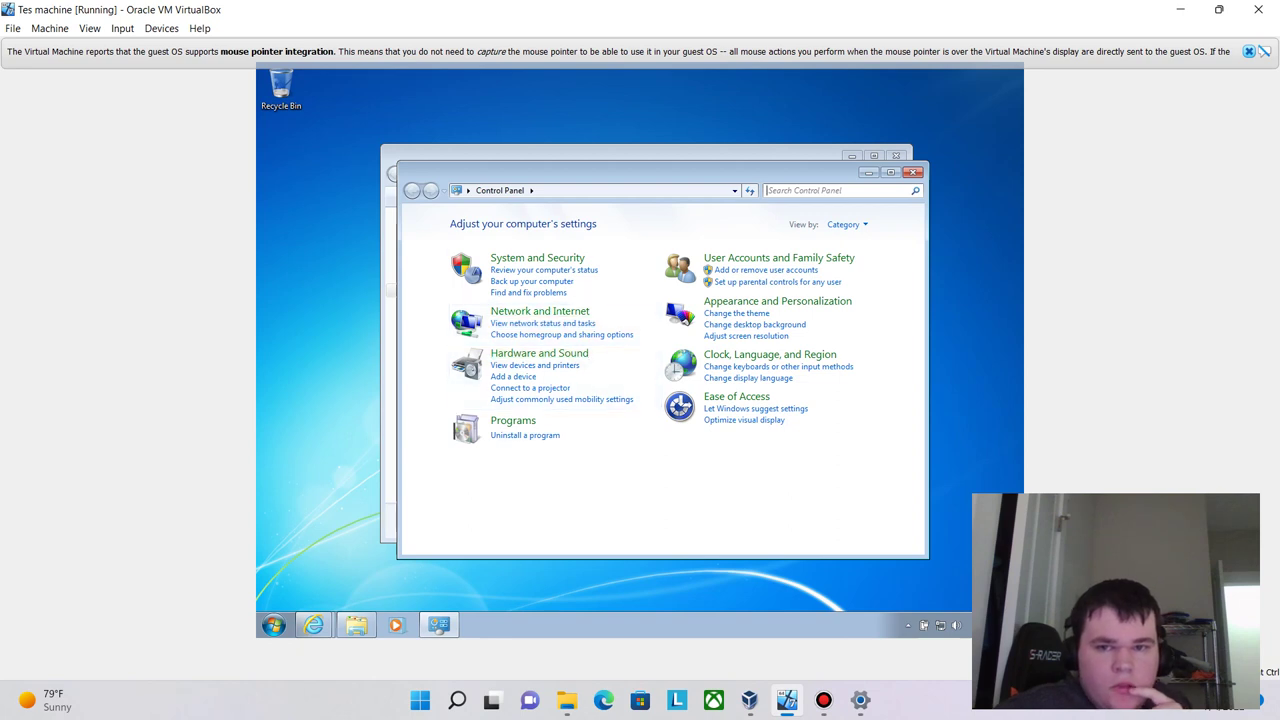
{"action": "left_click", "coordinate": [779, 258]}
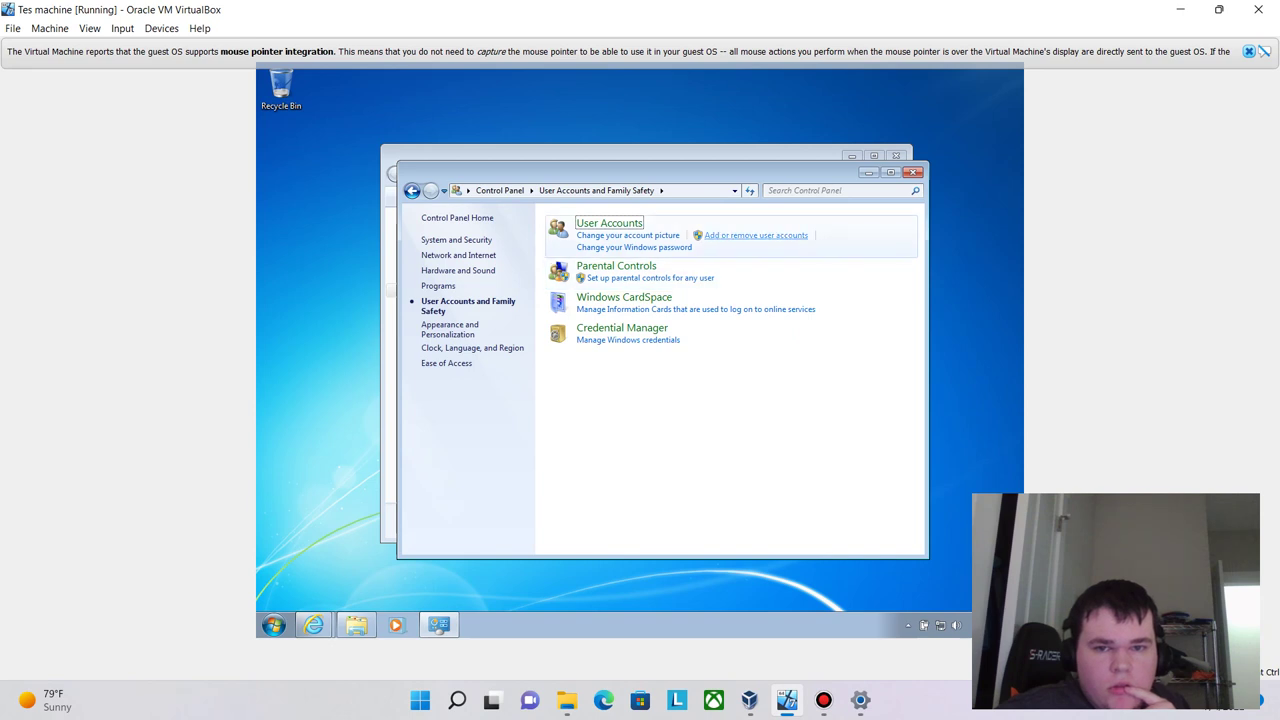
{"action": "left_click", "coordinate": [756, 235]}
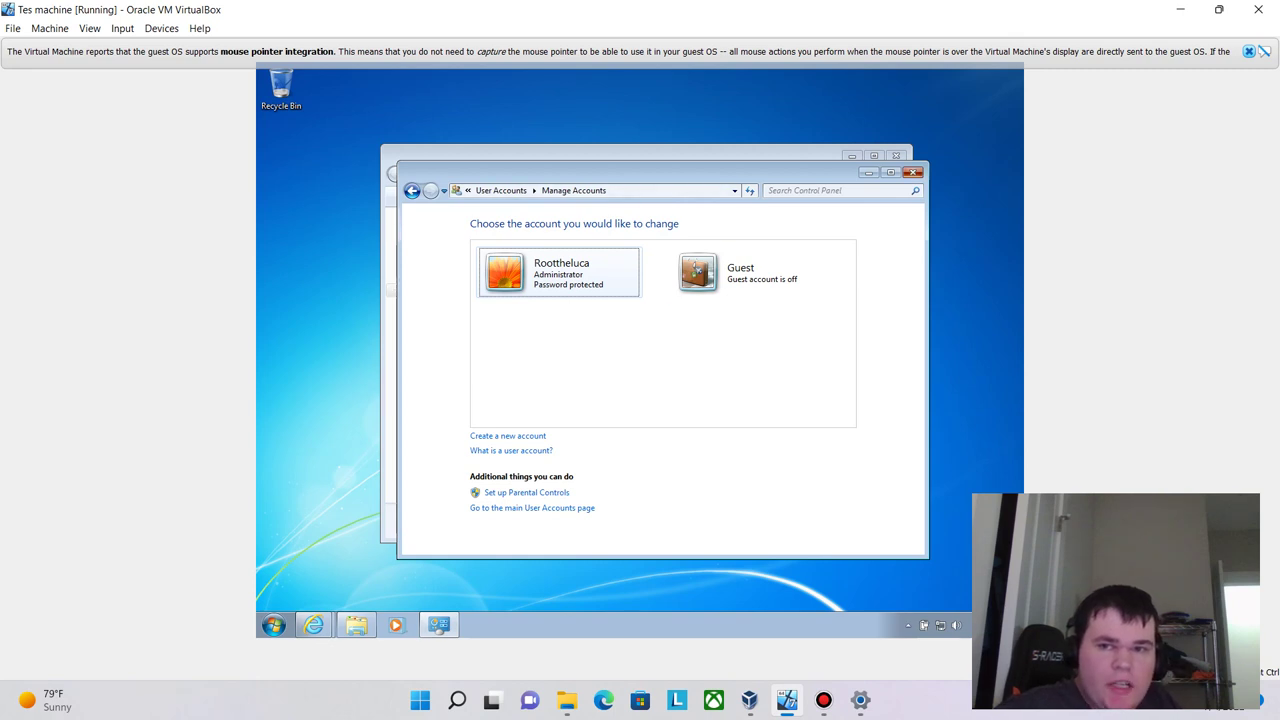
{"action": "left_click", "coordinate": [913, 172]}
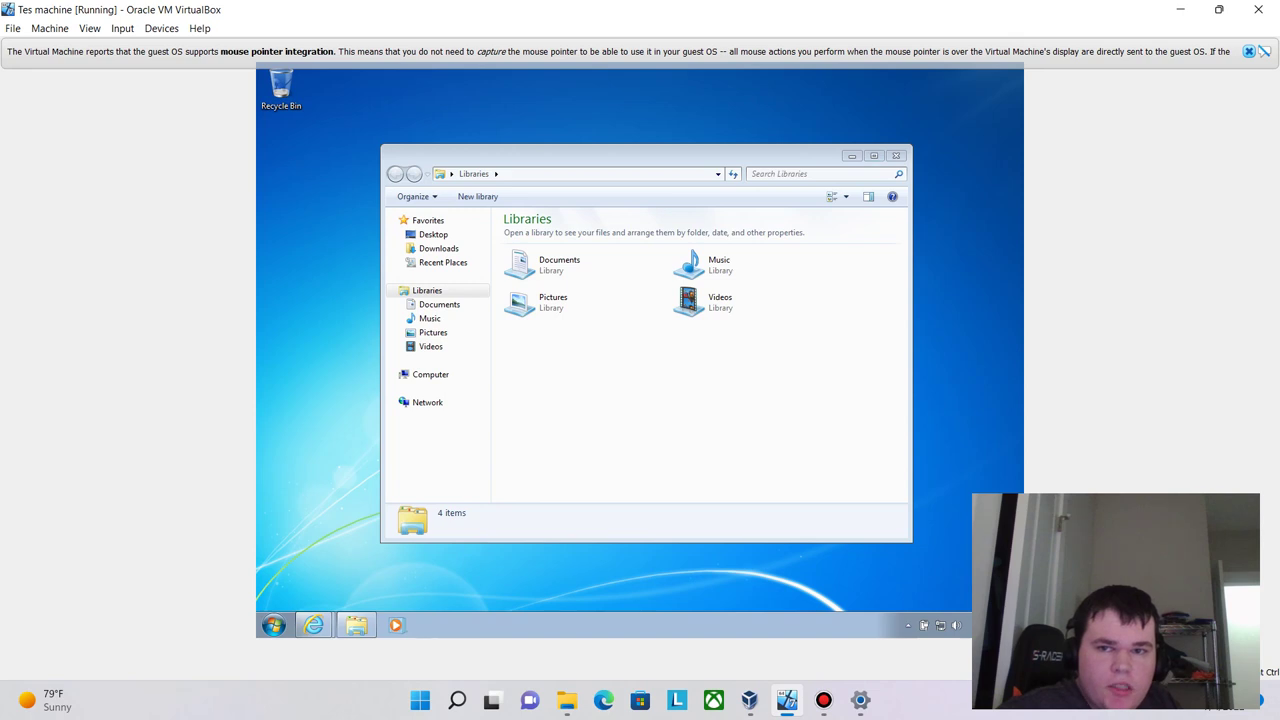
- Minimize the Libraries window and browse Start's All Programs list before closing Start
{"action": "left_click", "coordinate": [356, 625]}
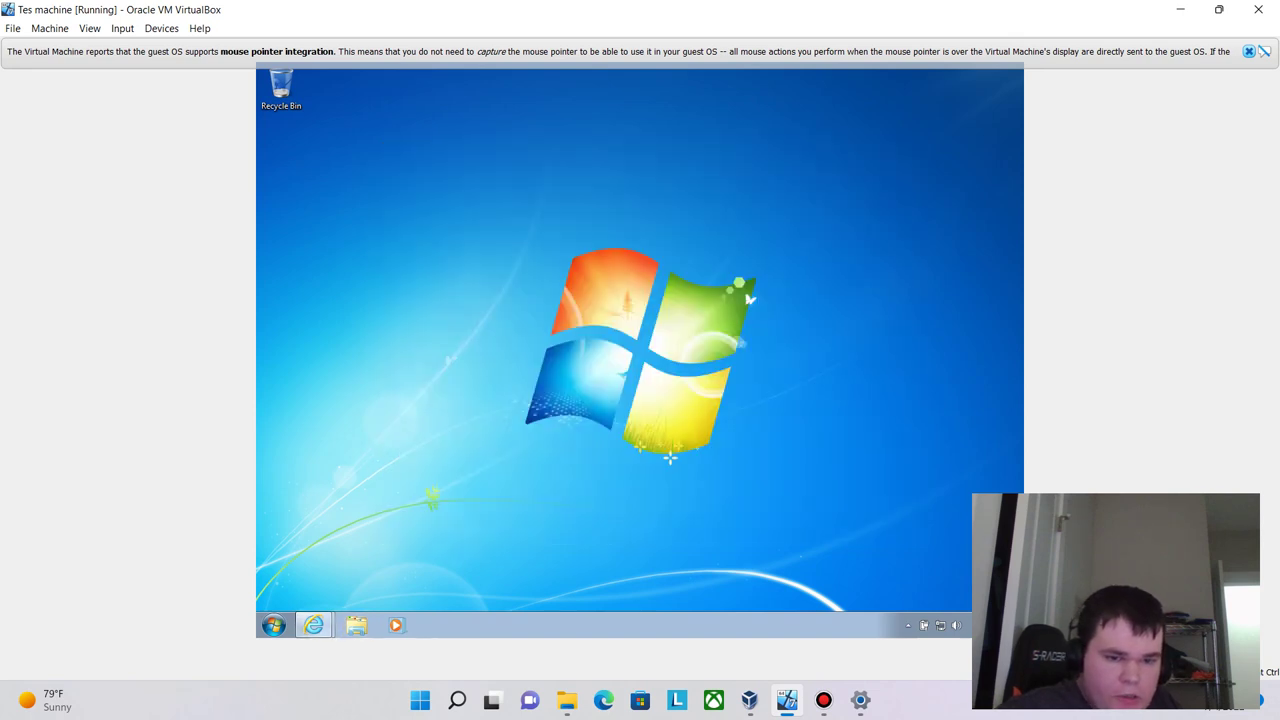
{"action": "left_click", "coordinate": [273, 625]}
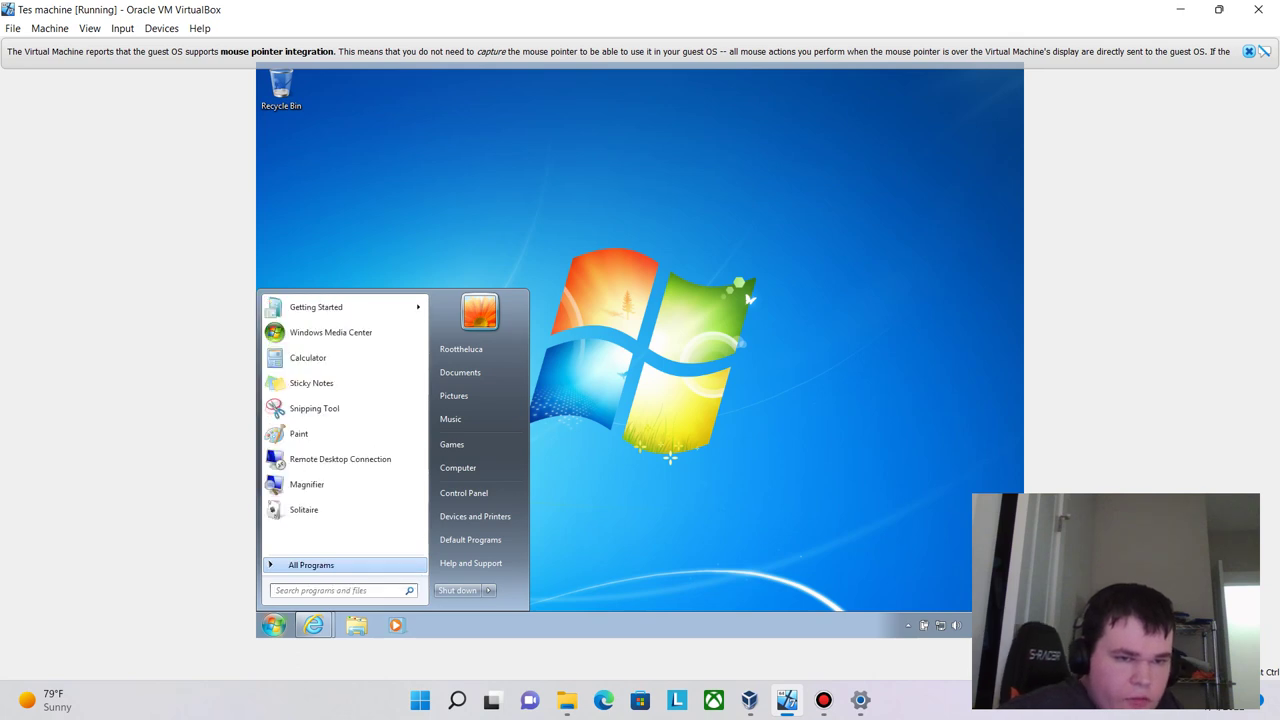
{"action": "left_click", "coordinate": [311, 565]}
{"action": "left_click", "coordinate": [311, 565]}
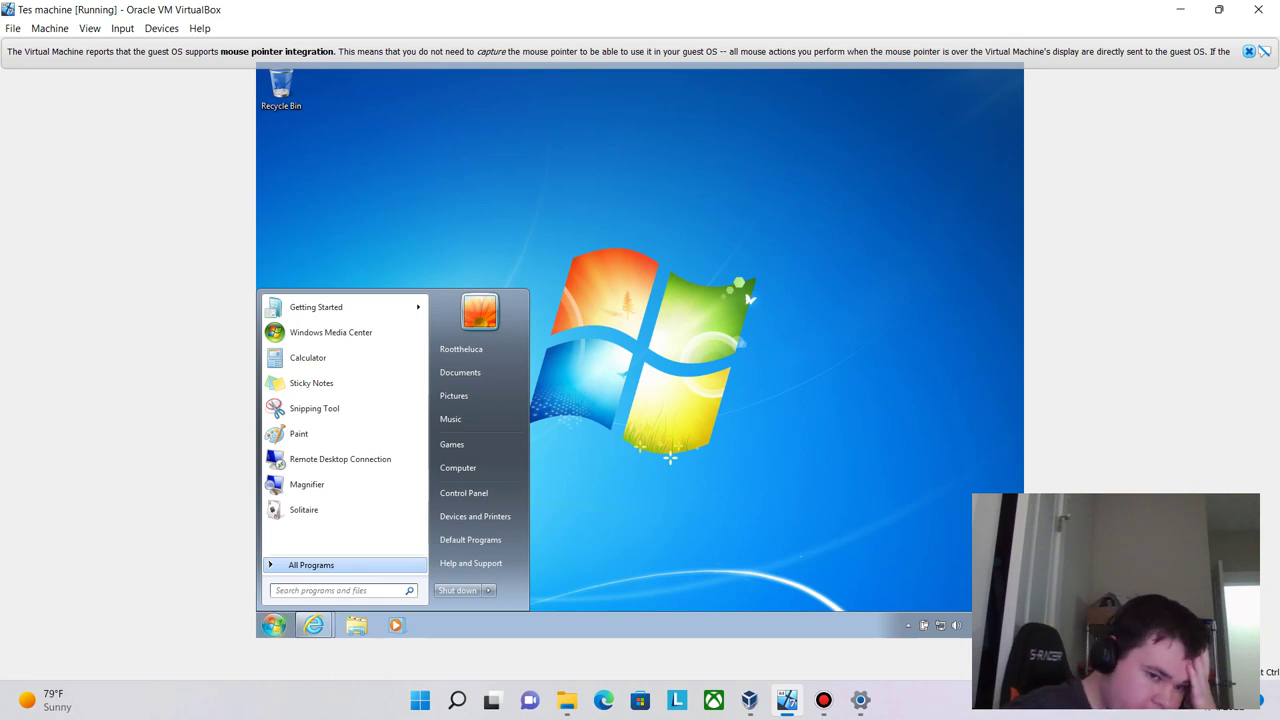
{"action": "left_click", "coordinate": [311, 565]}
{"action": "left_click", "coordinate": [297, 565]}
{"action": "left_click", "coordinate": [273, 625]}
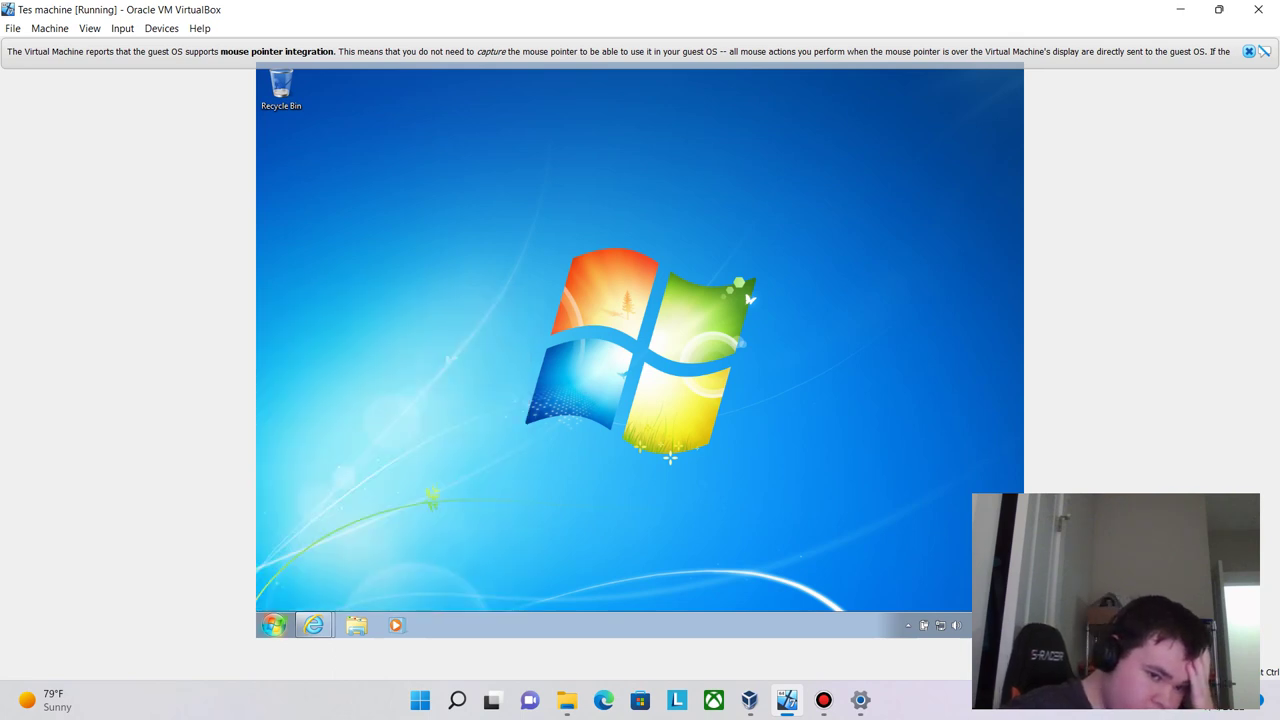
{"action": "left_click", "coordinate": [273, 625]}
{"action": "left_click", "coordinate": [311, 565]}
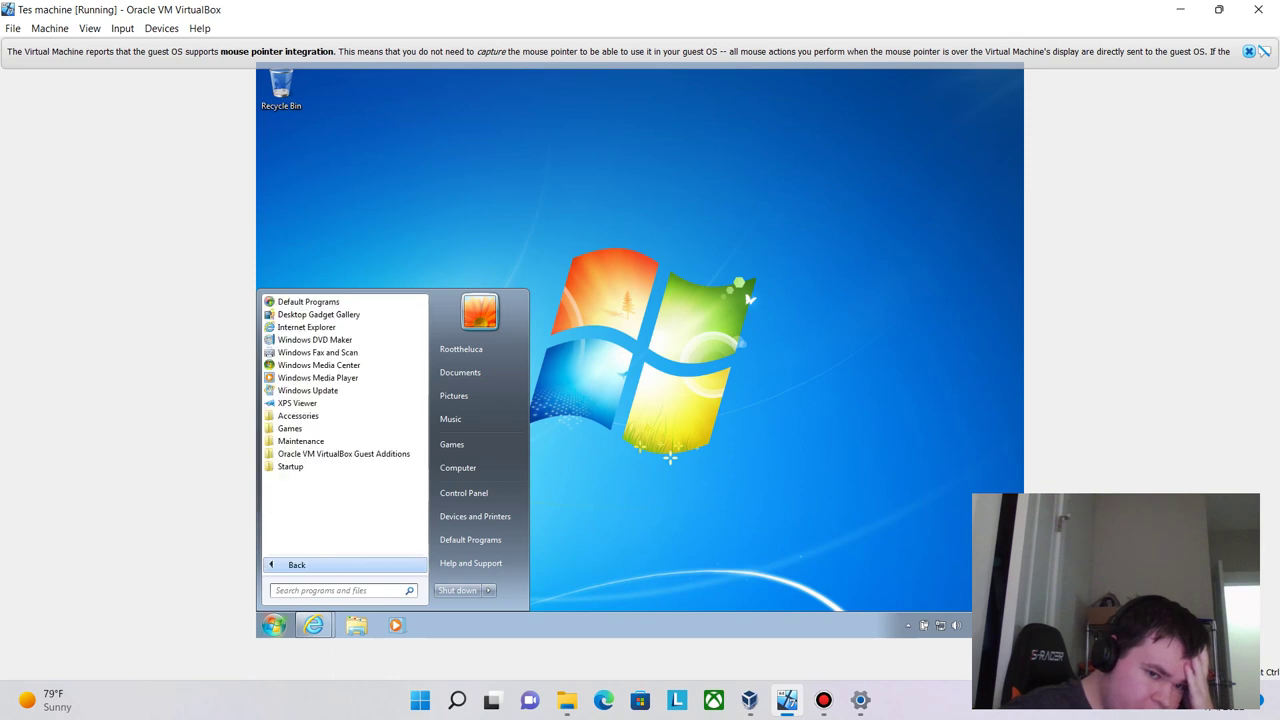
{"action": "left_click", "coordinate": [297, 565]}
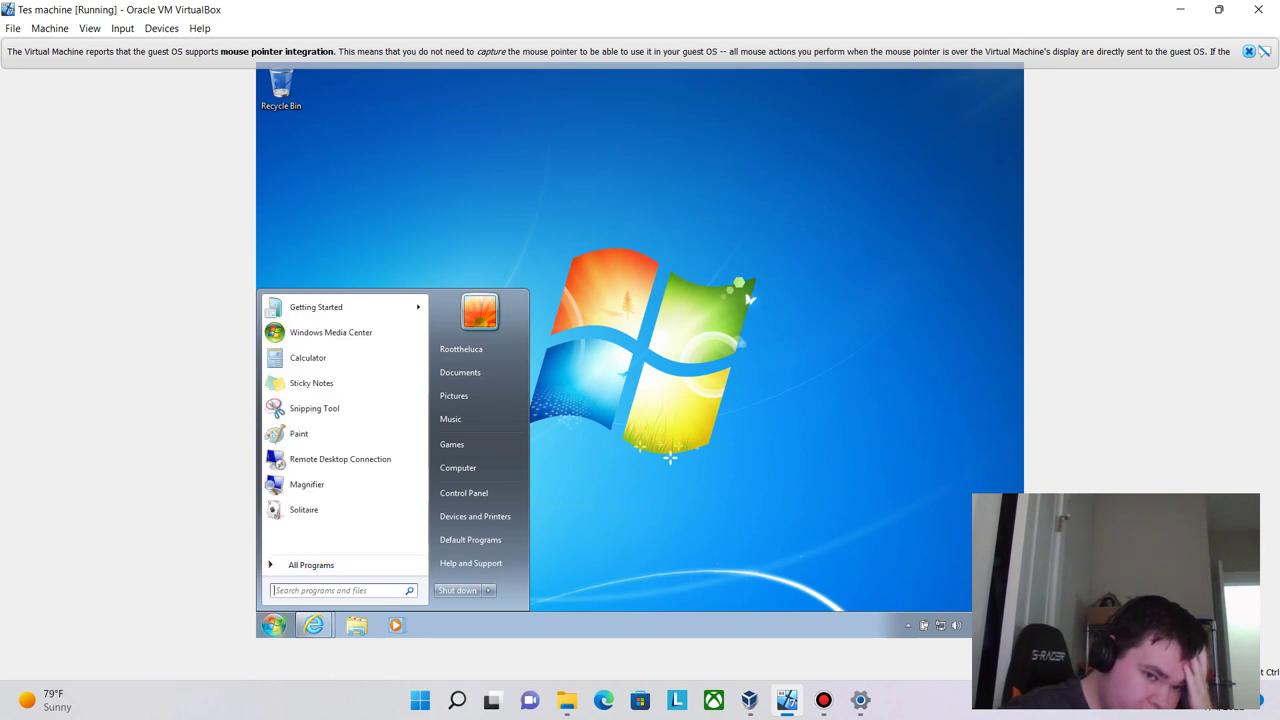
{"action": "left_click", "coordinate": [273, 625]}
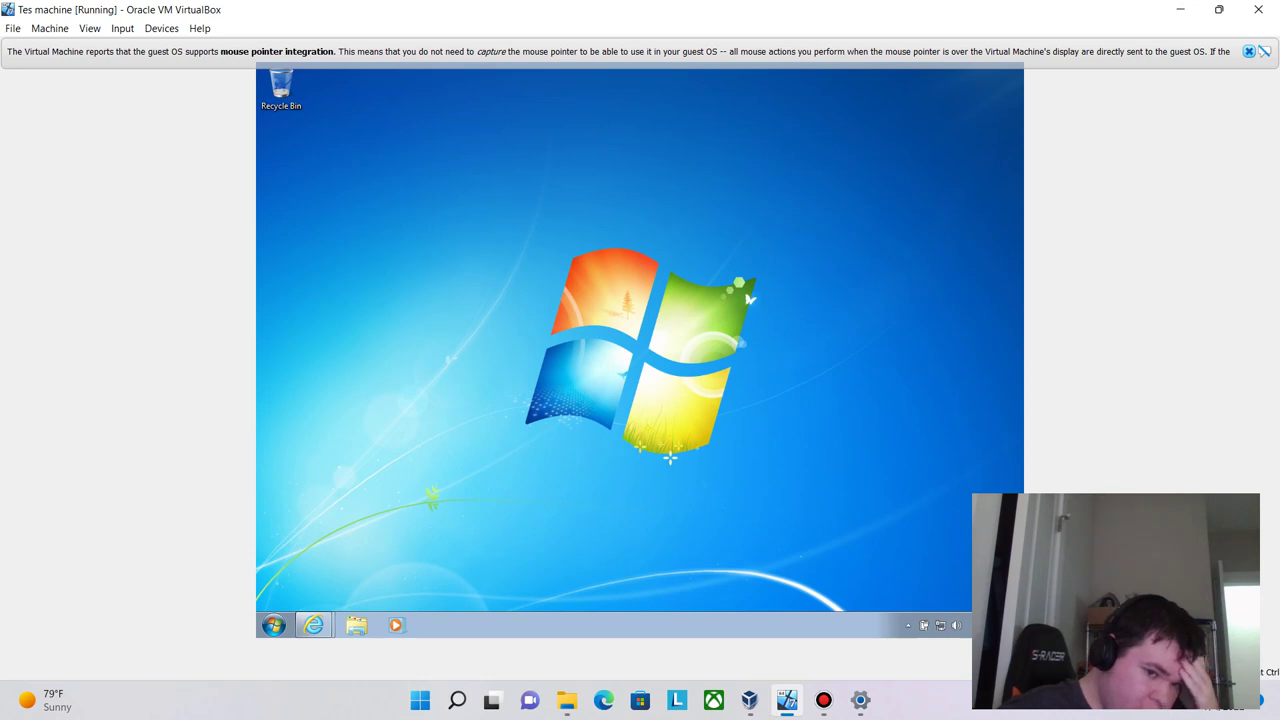
{"action": "left_click", "coordinate": [273, 625]}
{"action": "left_click", "coordinate": [311, 565]}
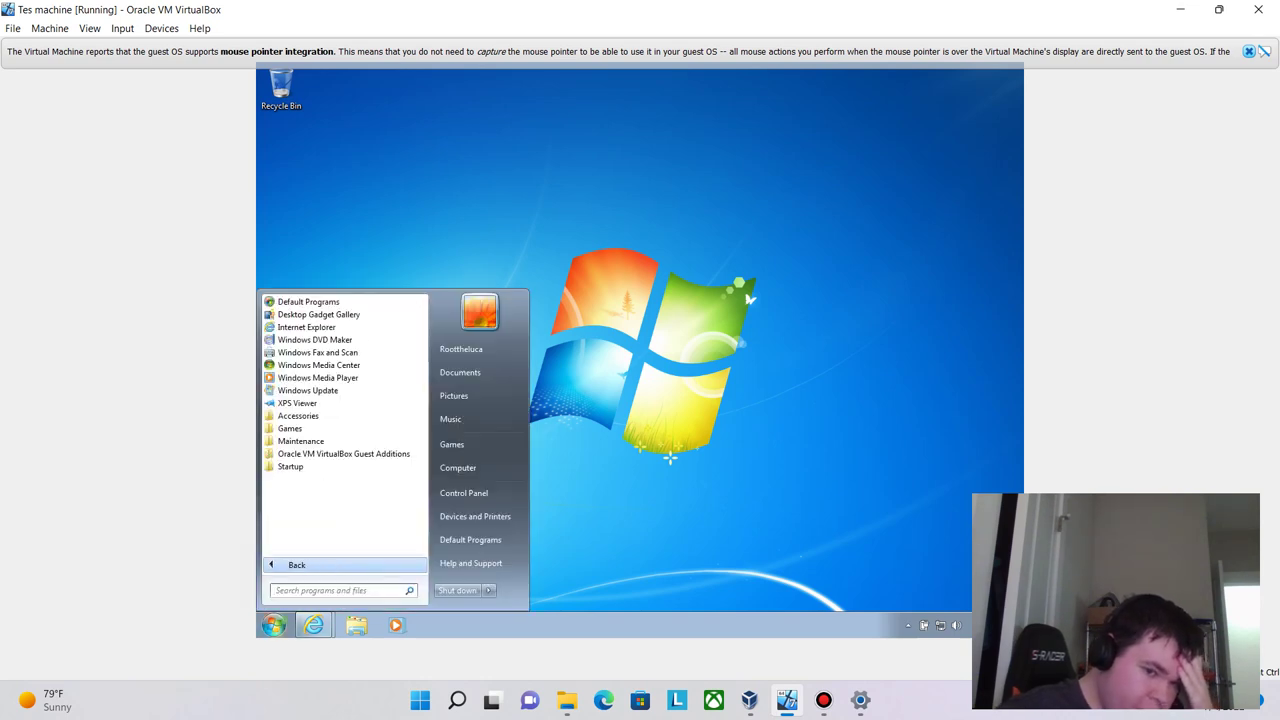
{"action": "left_click", "coordinate": [297, 565]}
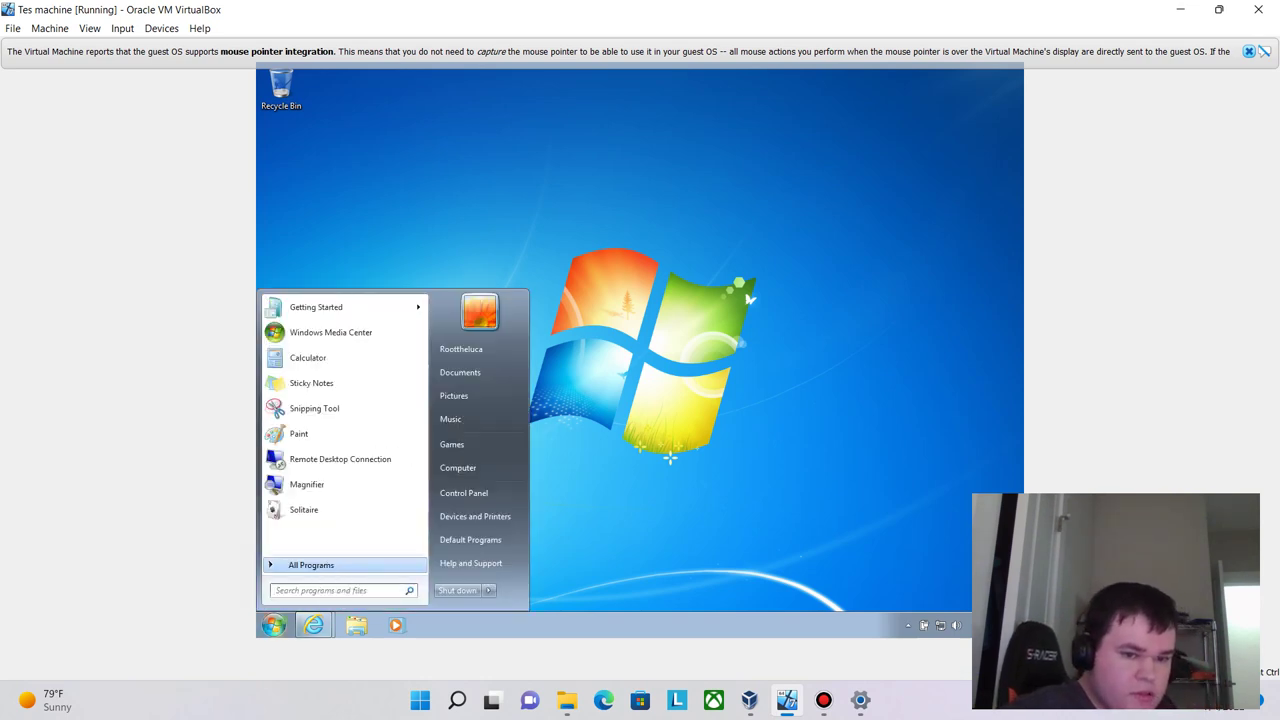
{"action": "key", "text": "Escape"}
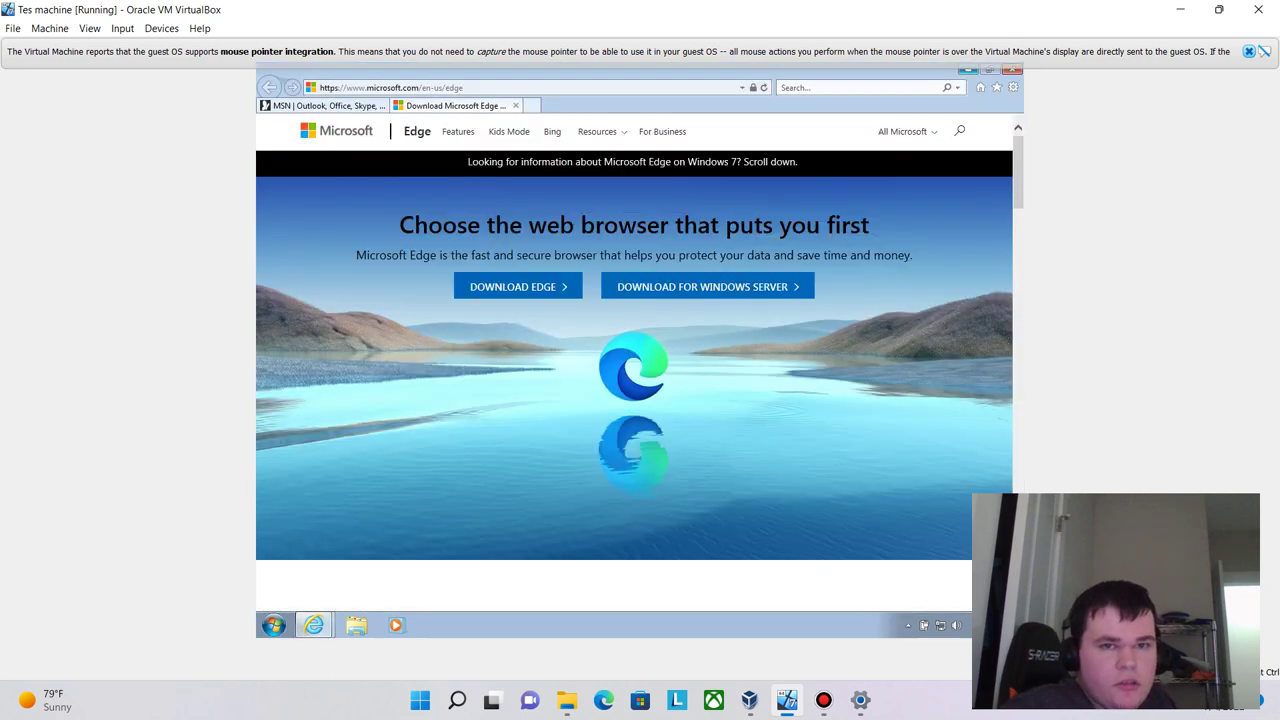
- Search 'google chrome' from IE's address bar, open the Chrome result, and run ChromeSetup.exe
{"action": "left_click", "coordinate": [450, 87]}
{"action": "key", "text": "BackSpace"}
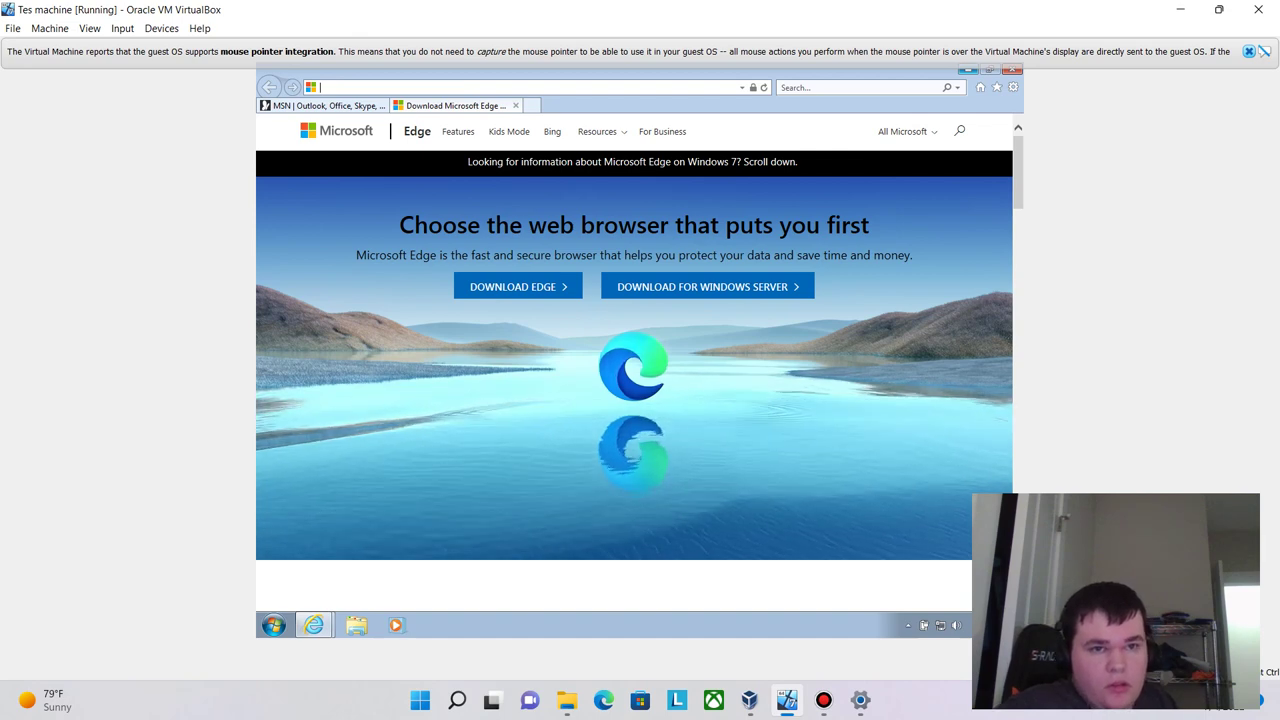
{"action": "key", "text": "Down"}
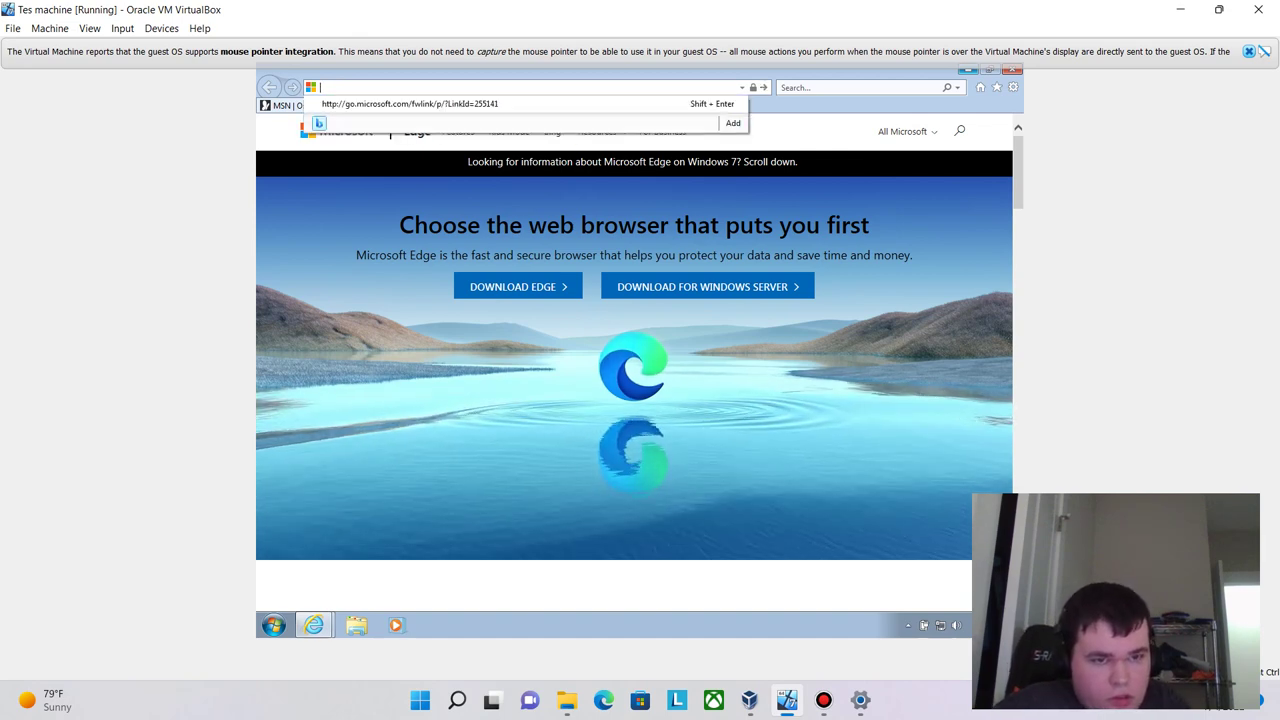
{"action": "type", "text": "goo"}
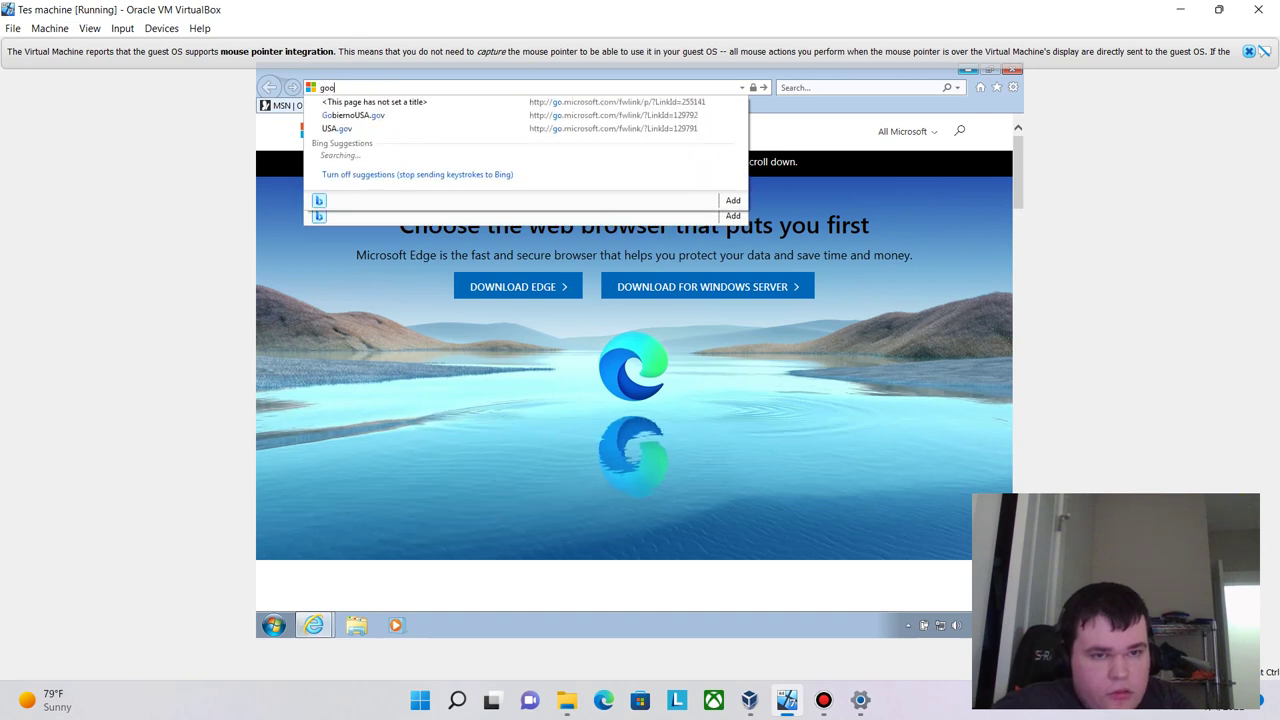
{"action": "type", "text": "gle chrome"}
{"action": "key", "text": "Return"}
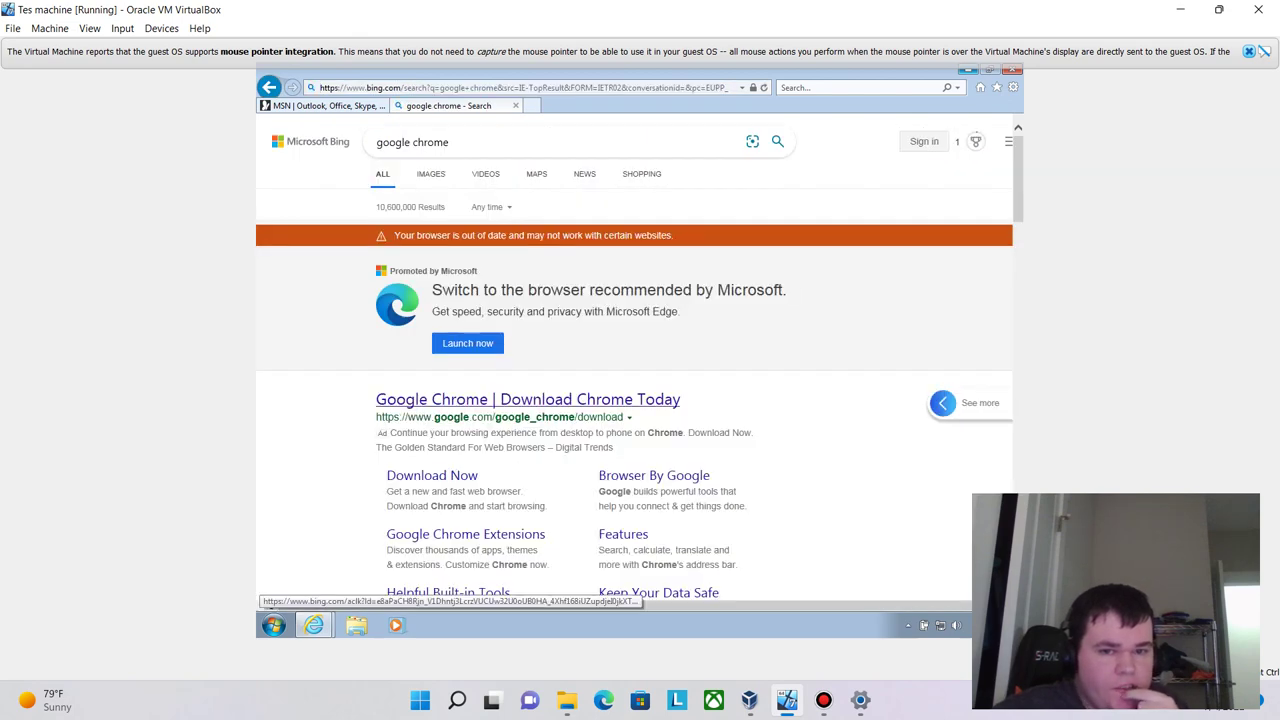
{"action": "left_click", "coordinate": [528, 399]}
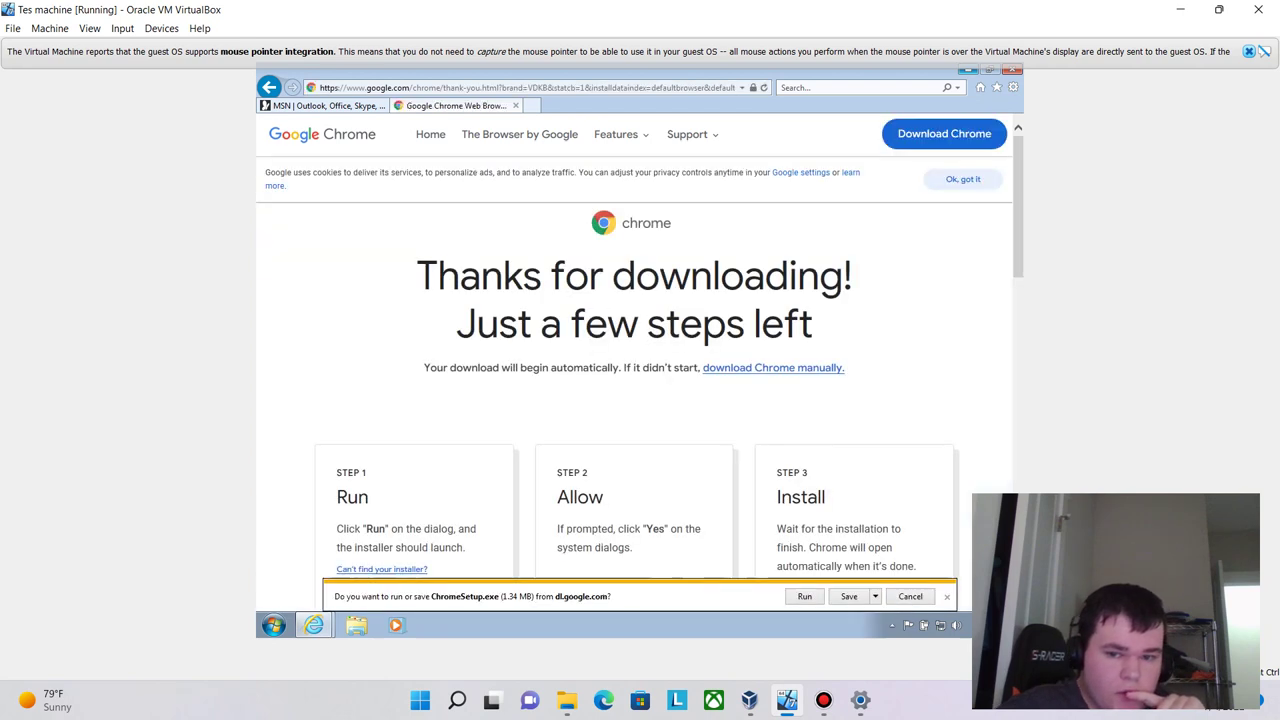
{"action": "left_click", "coordinate": [805, 596]}
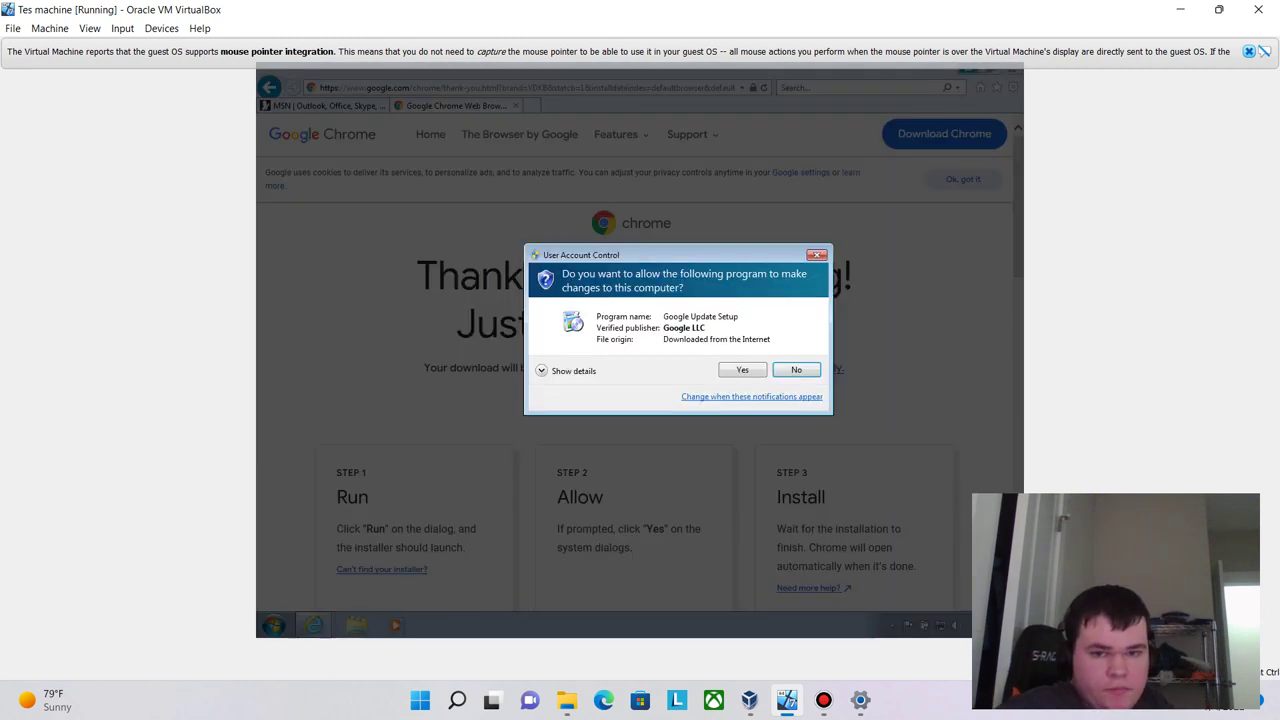
- Approve the Chrome installer's UAC prompt and clear the address bar once Chrome opens
{"action": "left_click", "coordinate": [742, 369]}
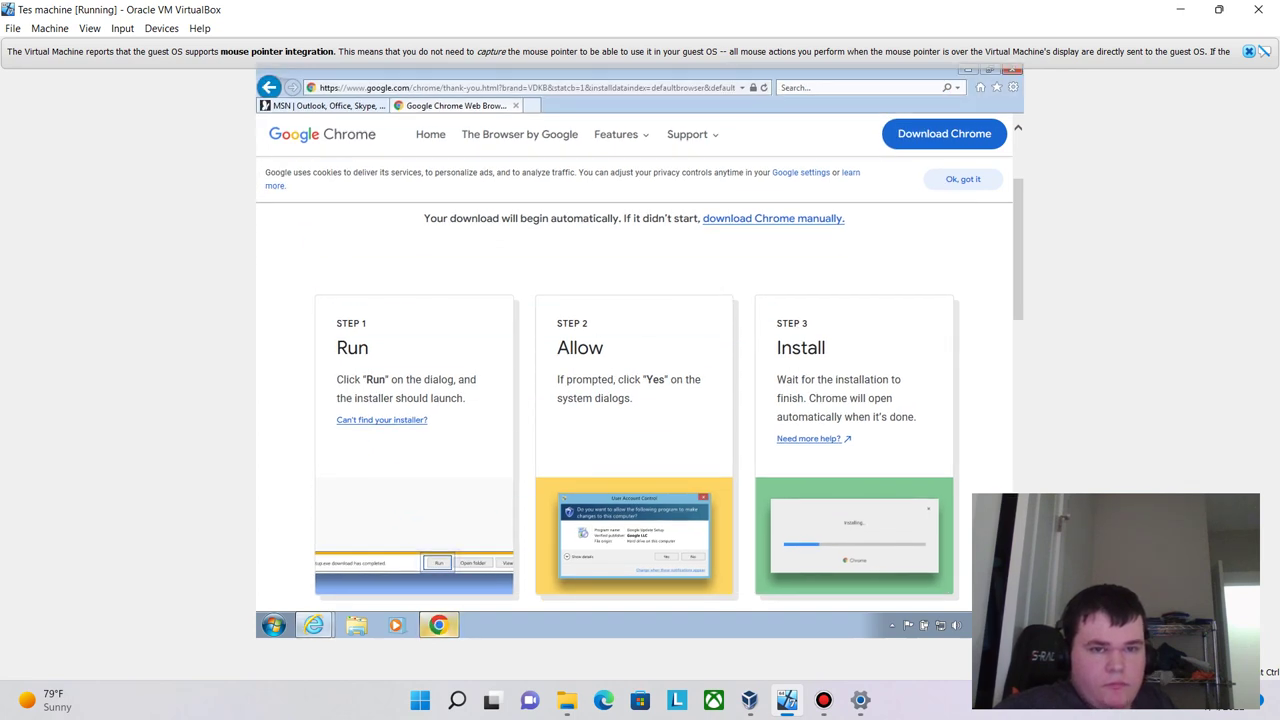
{"action": "key", "text": "alt+d"}
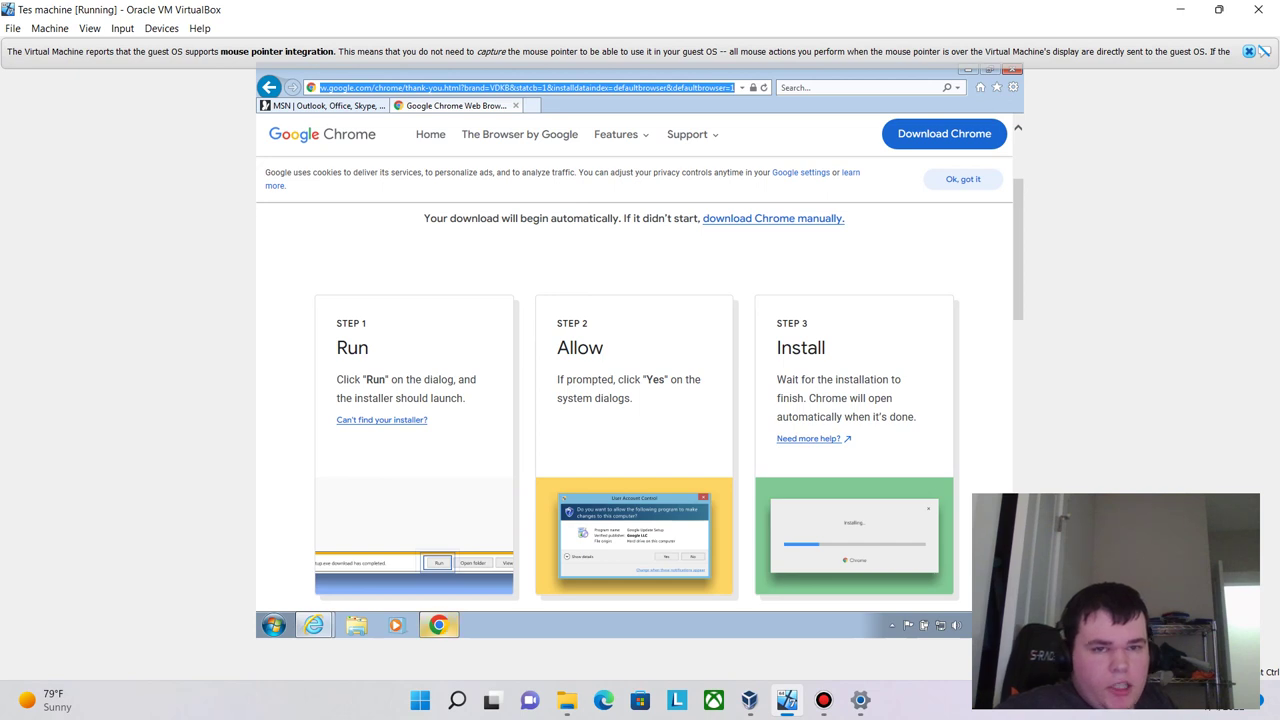
{"action": "key", "text": "BackSpace"}
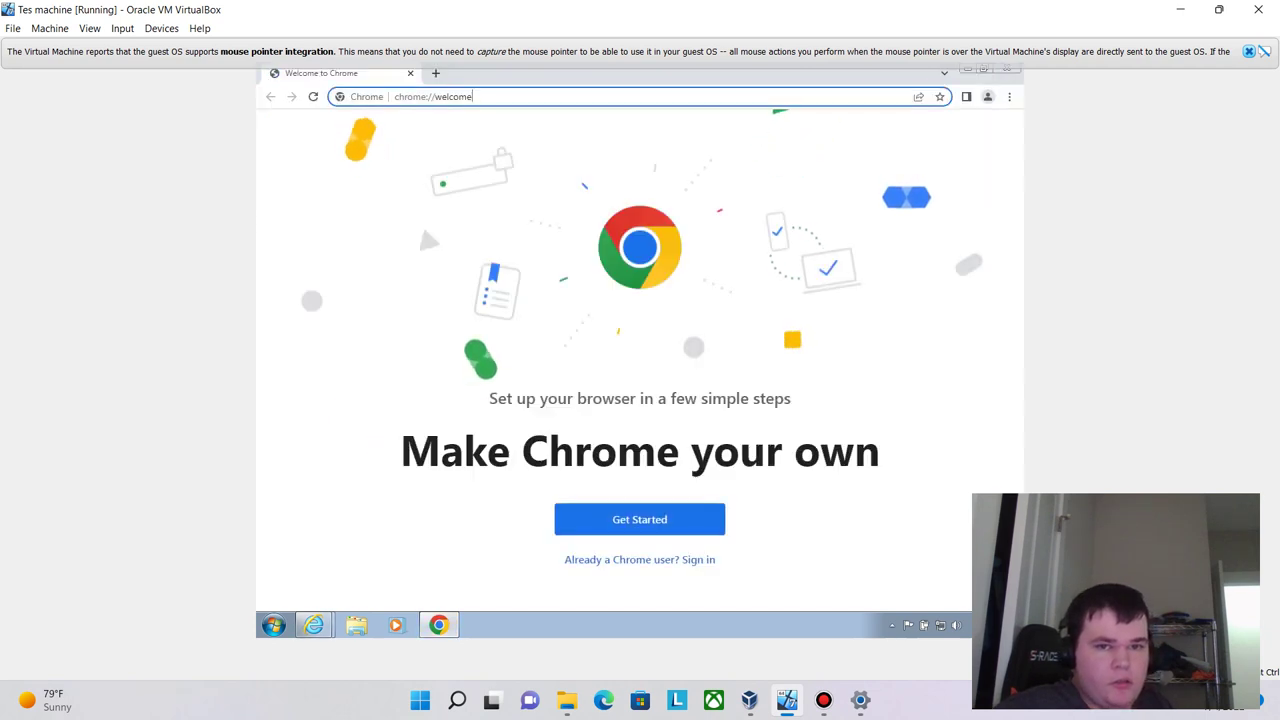
- Google 'bleeping computer' from Chrome's address bar
{"action": "key", "text": "ctrl+l"}
{"action": "type", "text": "bleeping comp"}
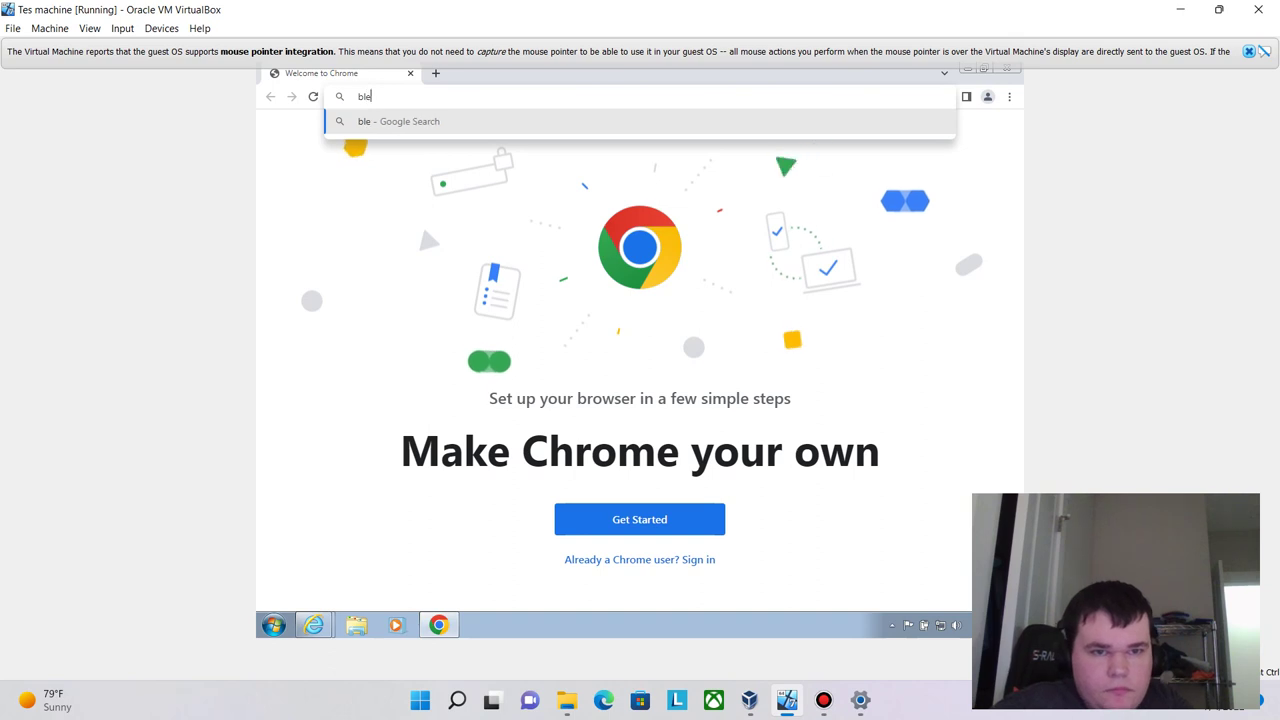
{"action": "type", "text": "uter"}
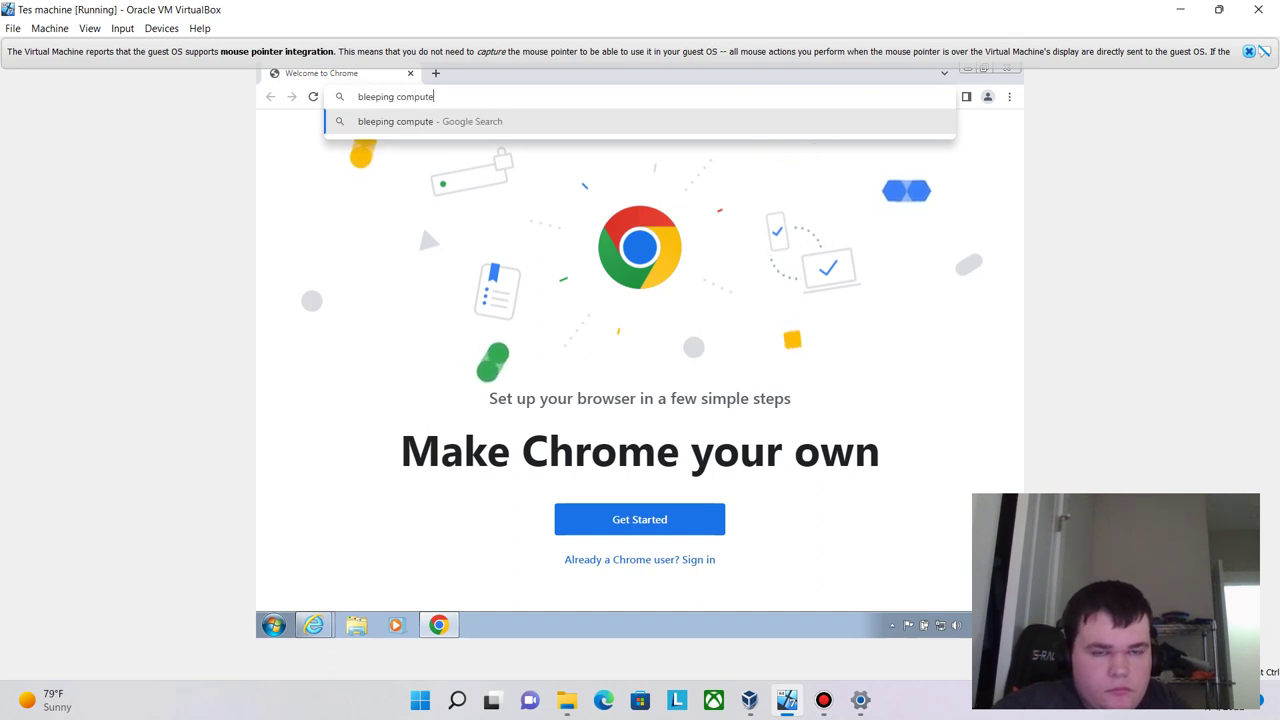
{"action": "key", "text": "Return"}
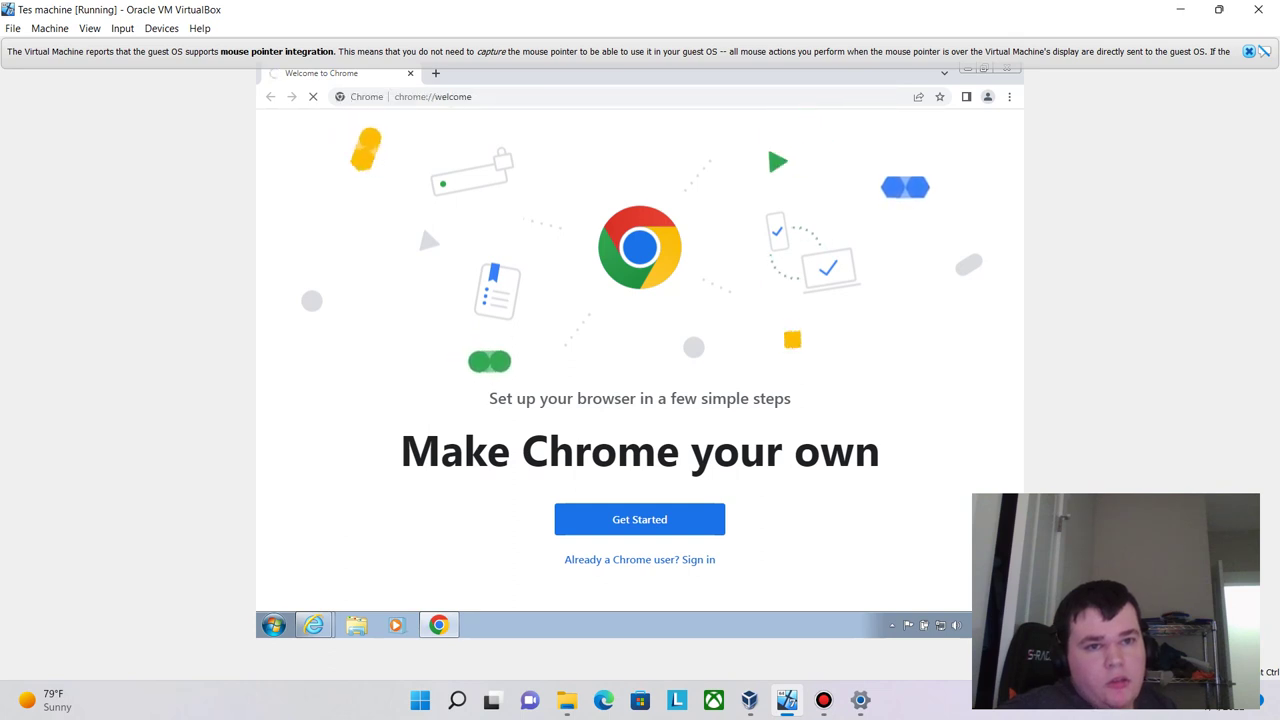
- Select the 'Make Chrome your own' heading, then switch over to Internet Explorer
{"action": "triple_click", "coordinate": [640, 451]}
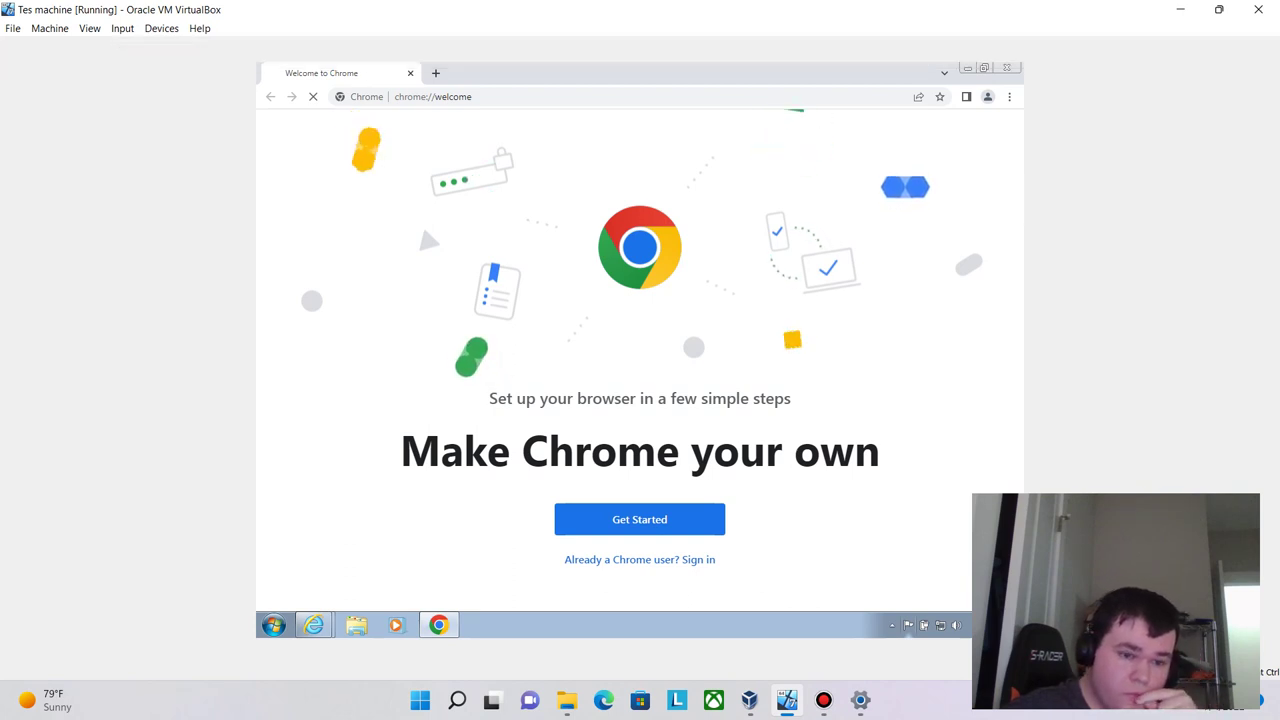
{"action": "key", "text": "super"}
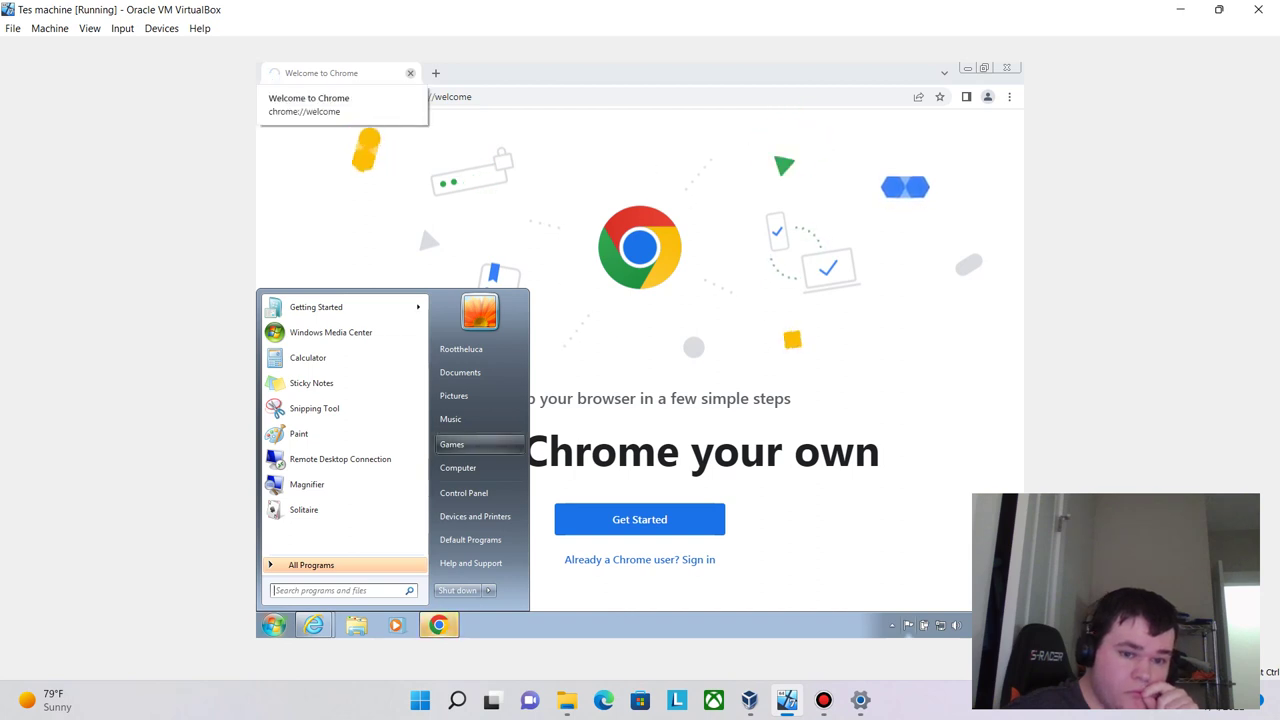
{"action": "key", "text": "Escape"}
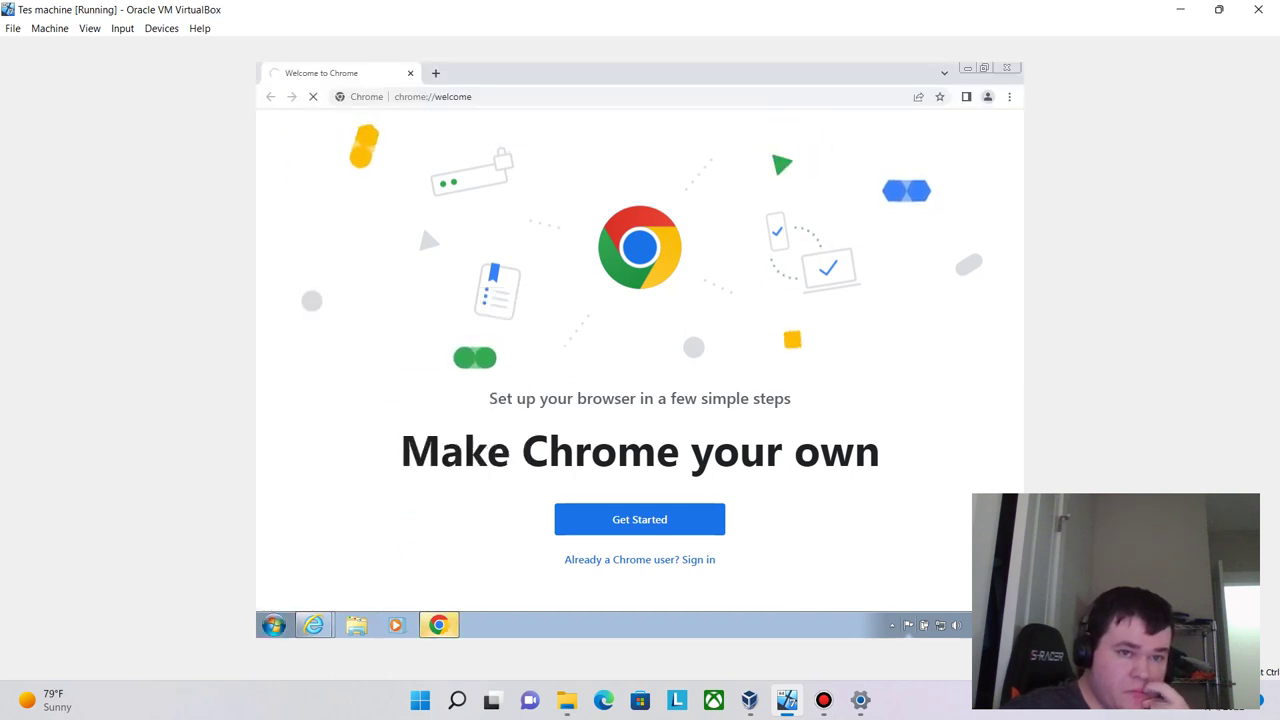
{"action": "key", "text": "alt+Tab"}
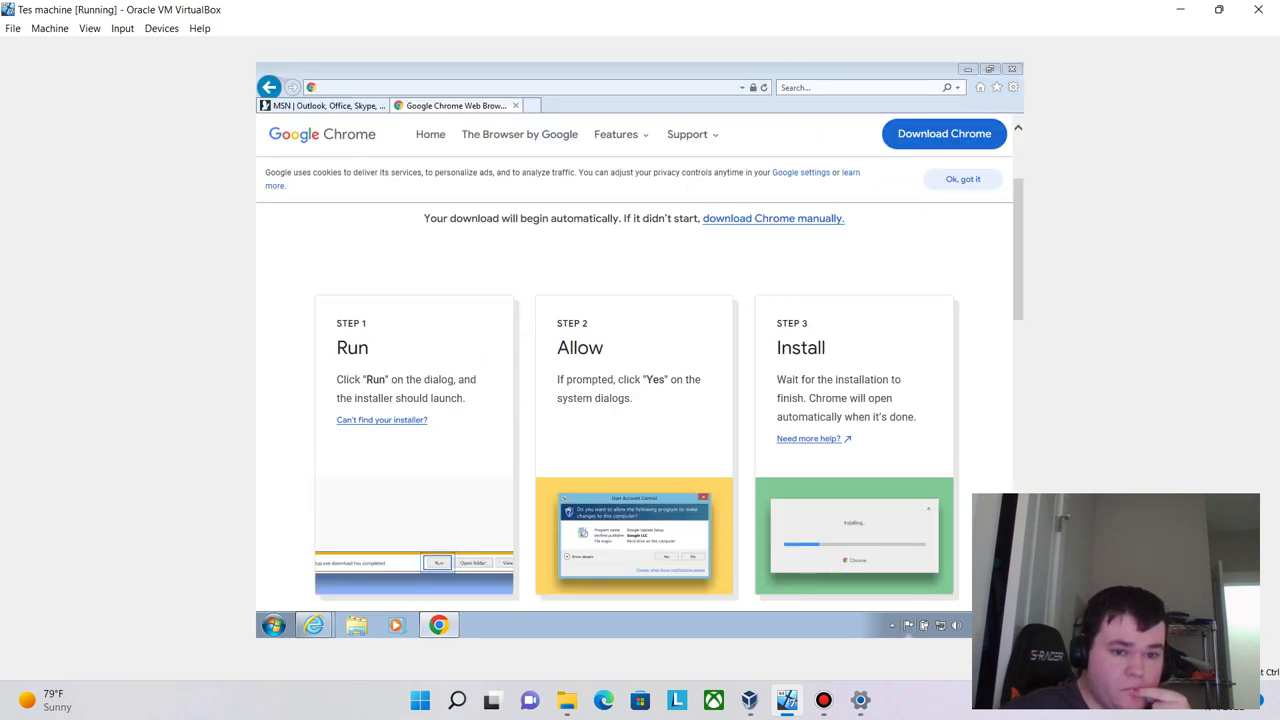
- Bring Chrome forward and open the first bleeping computer result, BleepingComputer.com
{"action": "mouse_move", "coordinate": [313, 625]}
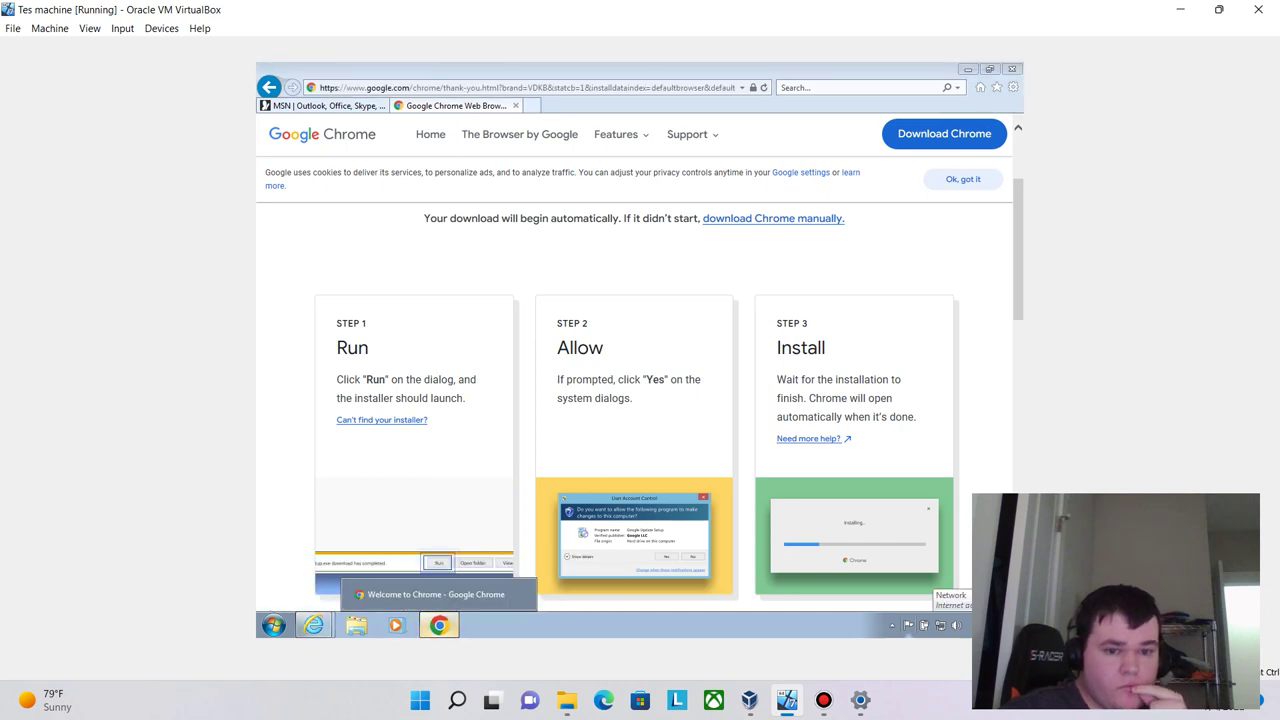
{"action": "left_click", "coordinate": [439, 625]}
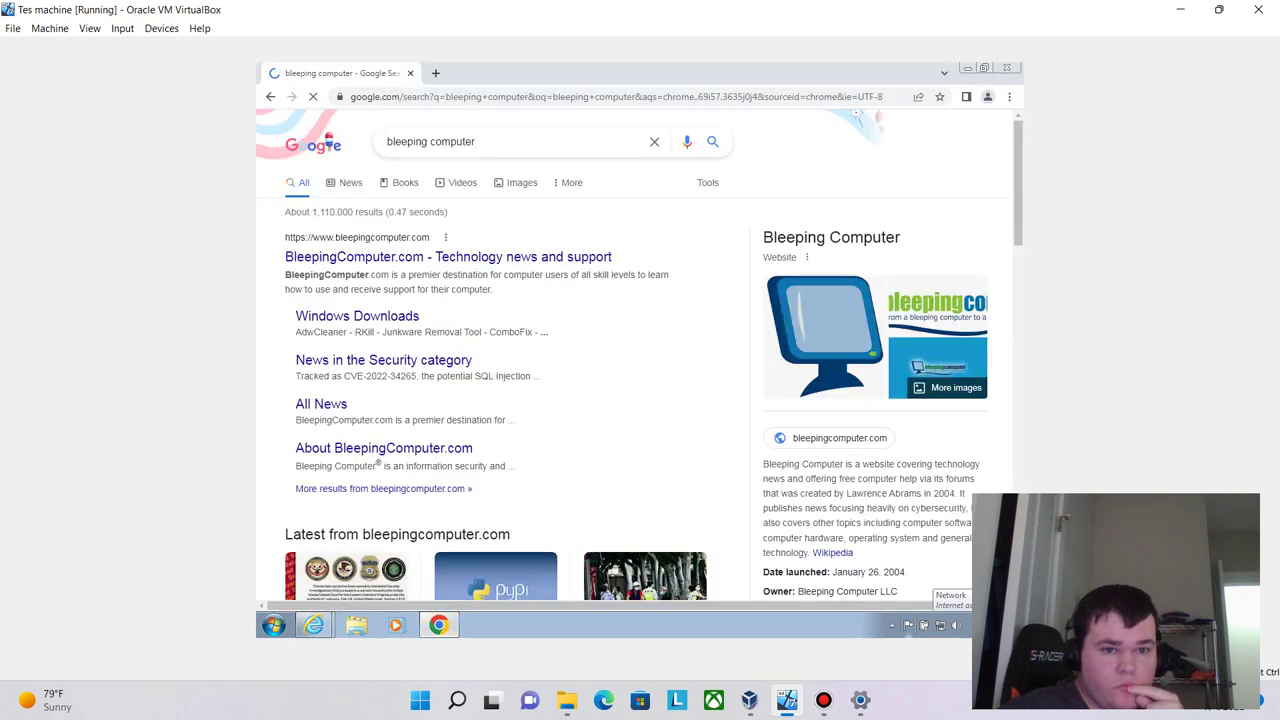
{"action": "left_click", "coordinate": [430, 257]}
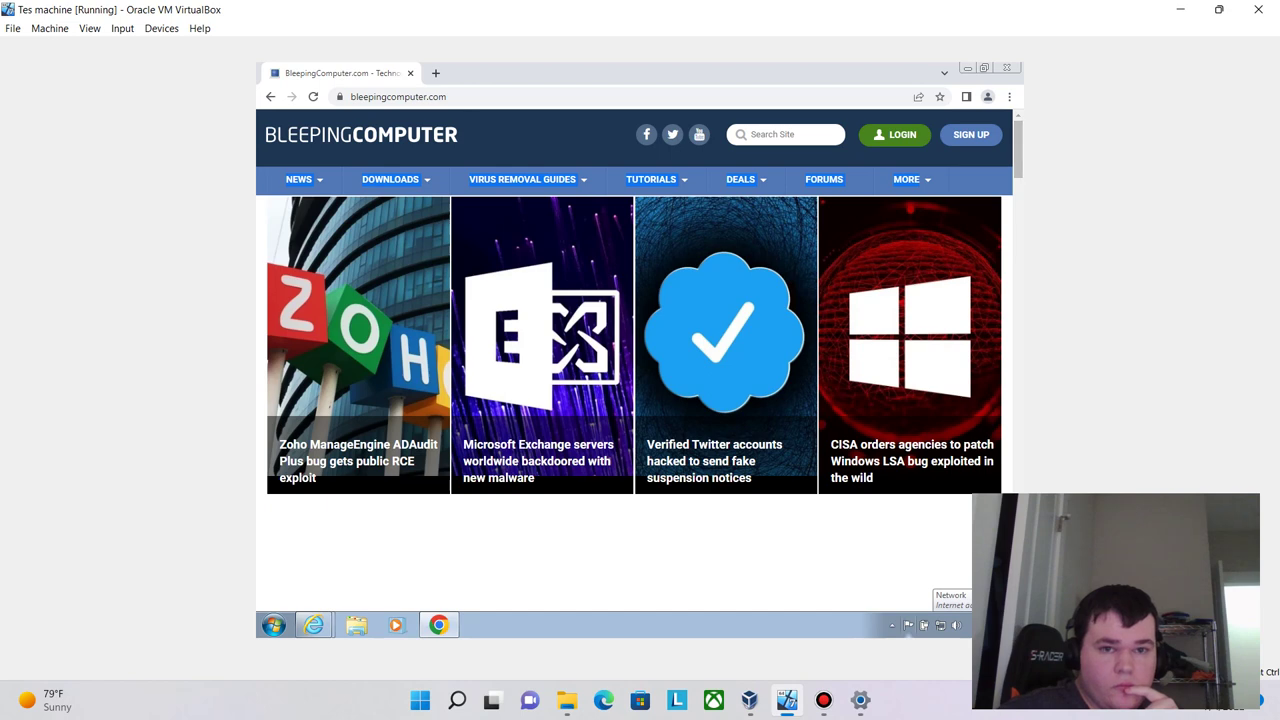
- Enter 'comodo' in BleepingComputer's Search Site box and select the query text
{"action": "left_click", "coordinate": [785, 134]}
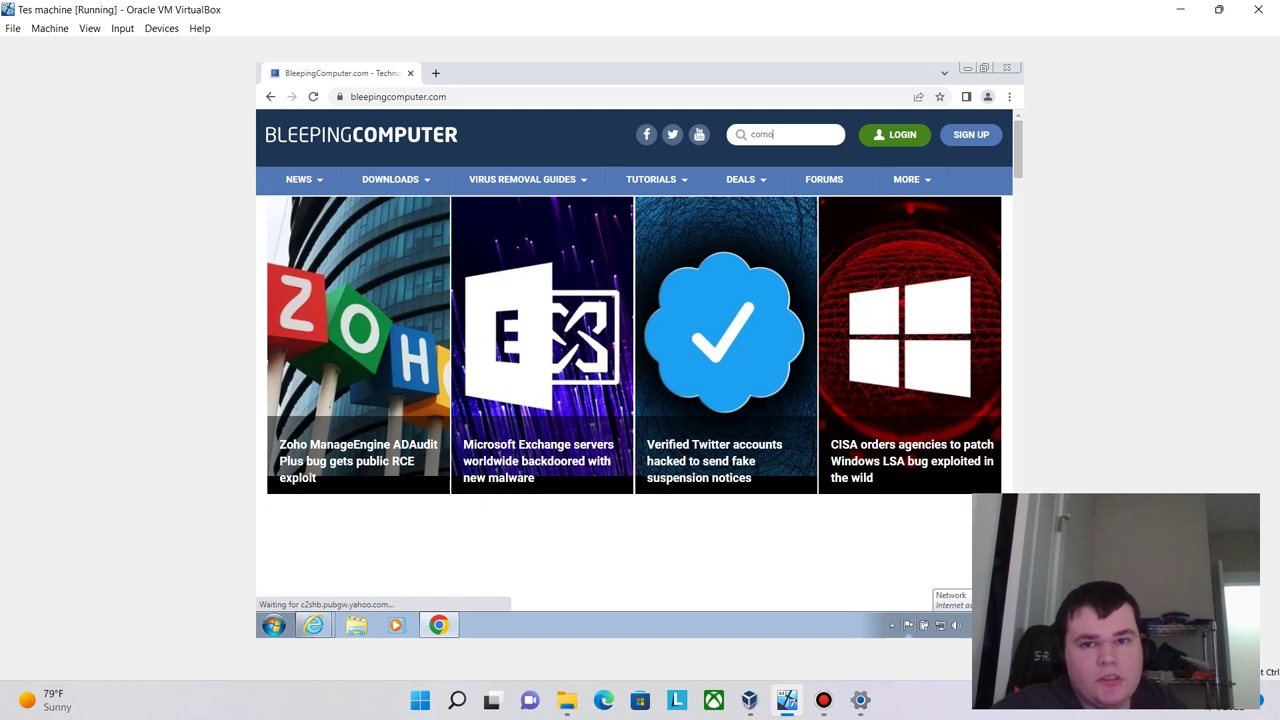
{"action": "type", "text": "do"}
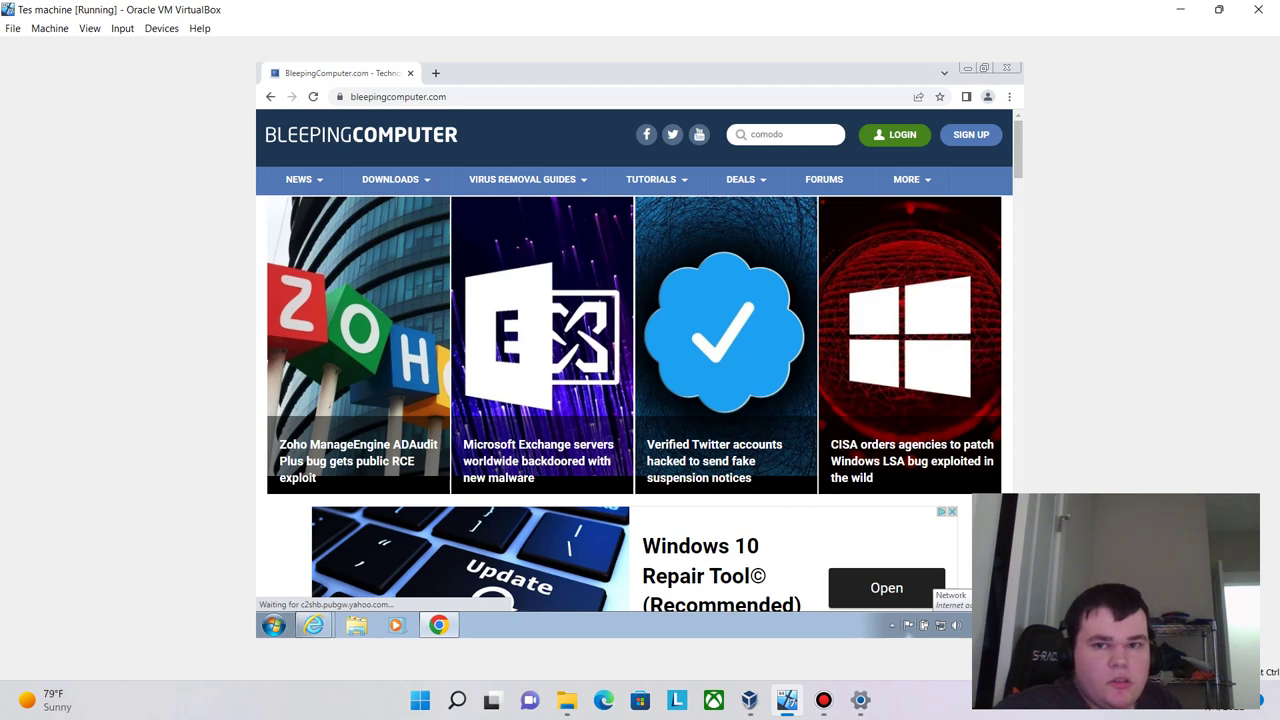
{"action": "key", "text": "ctrl+a"}
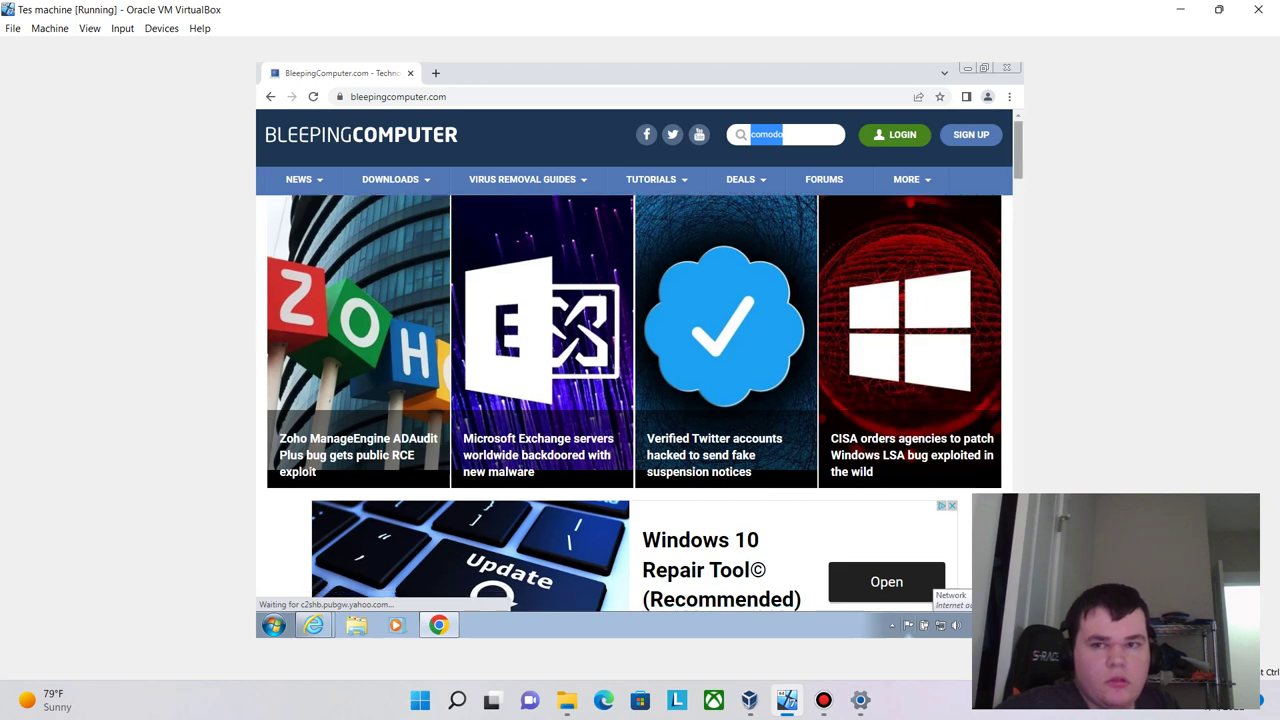
{"action": "scroll", "coordinate": [640, 360], "scroll_direction": "down", "scroll_amount": 7}
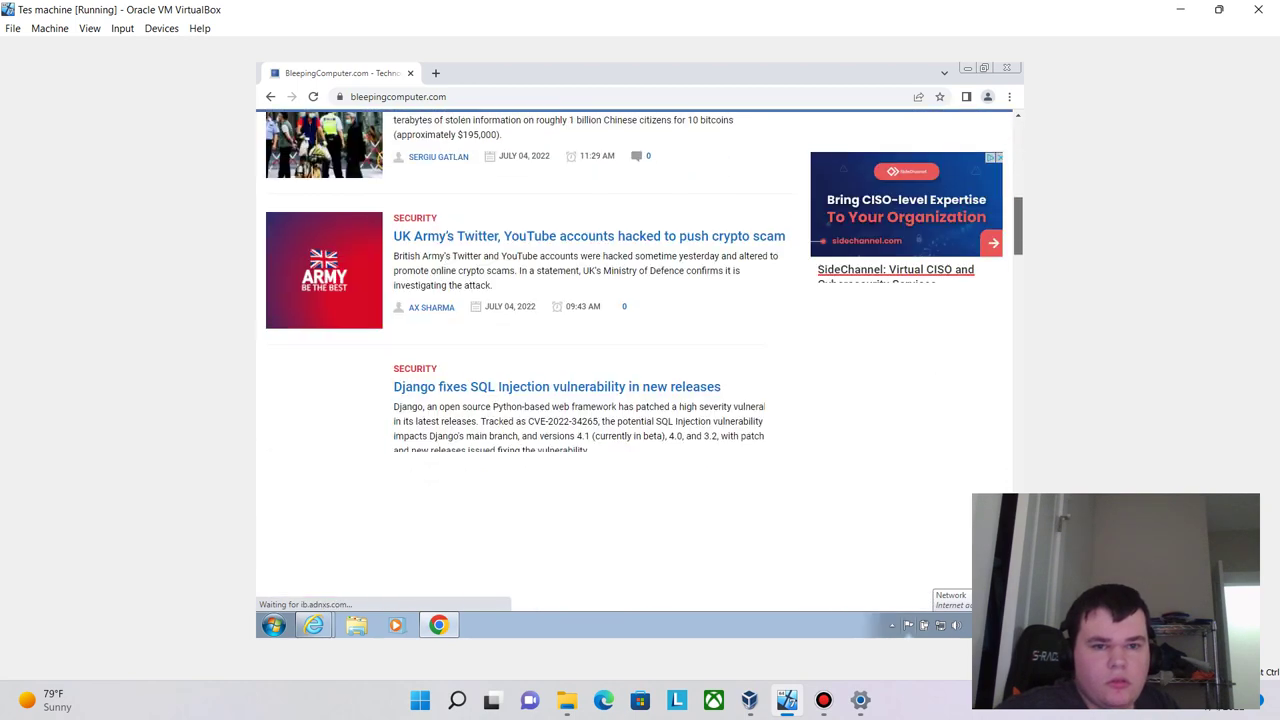
{"action": "scroll", "coordinate": [640, 360], "scroll_direction": "up", "scroll_amount": 5}
{"action": "scroll", "coordinate": [640, 360], "scroll_direction": "down", "scroll_amount": 3}
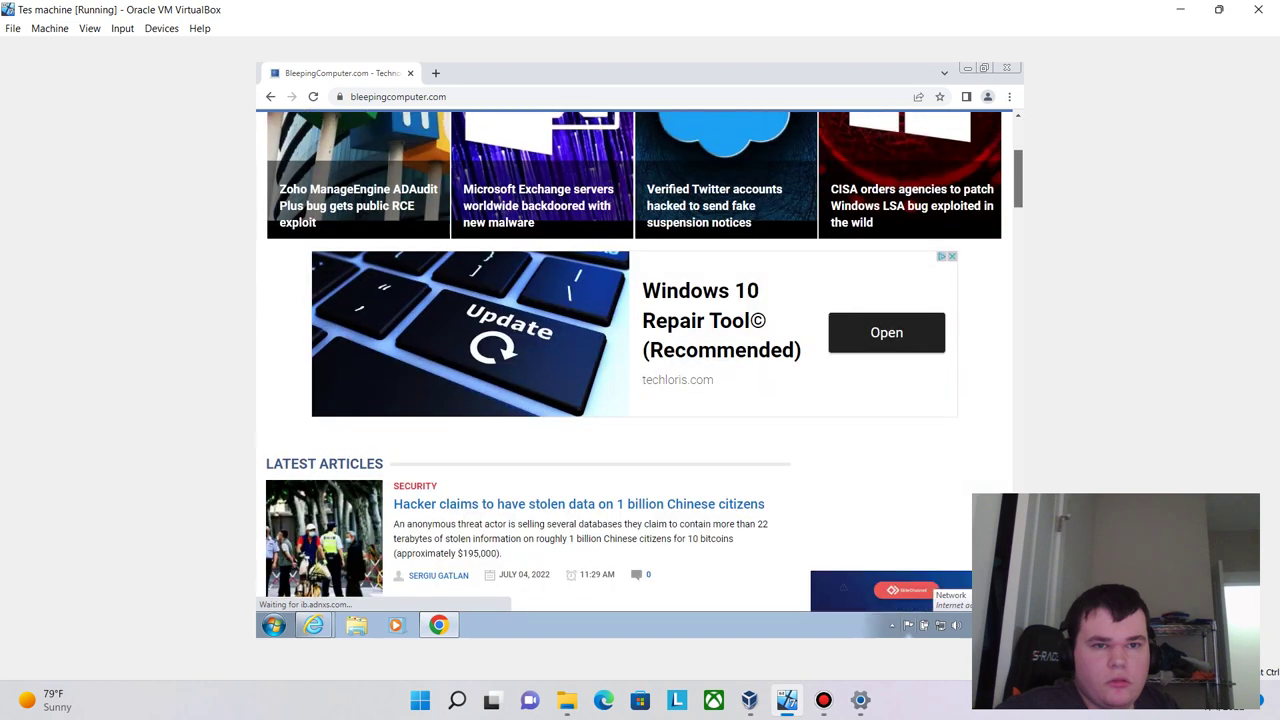
{"action": "scroll", "coordinate": [640, 360], "scroll_direction": "up", "scroll_amount": 3}
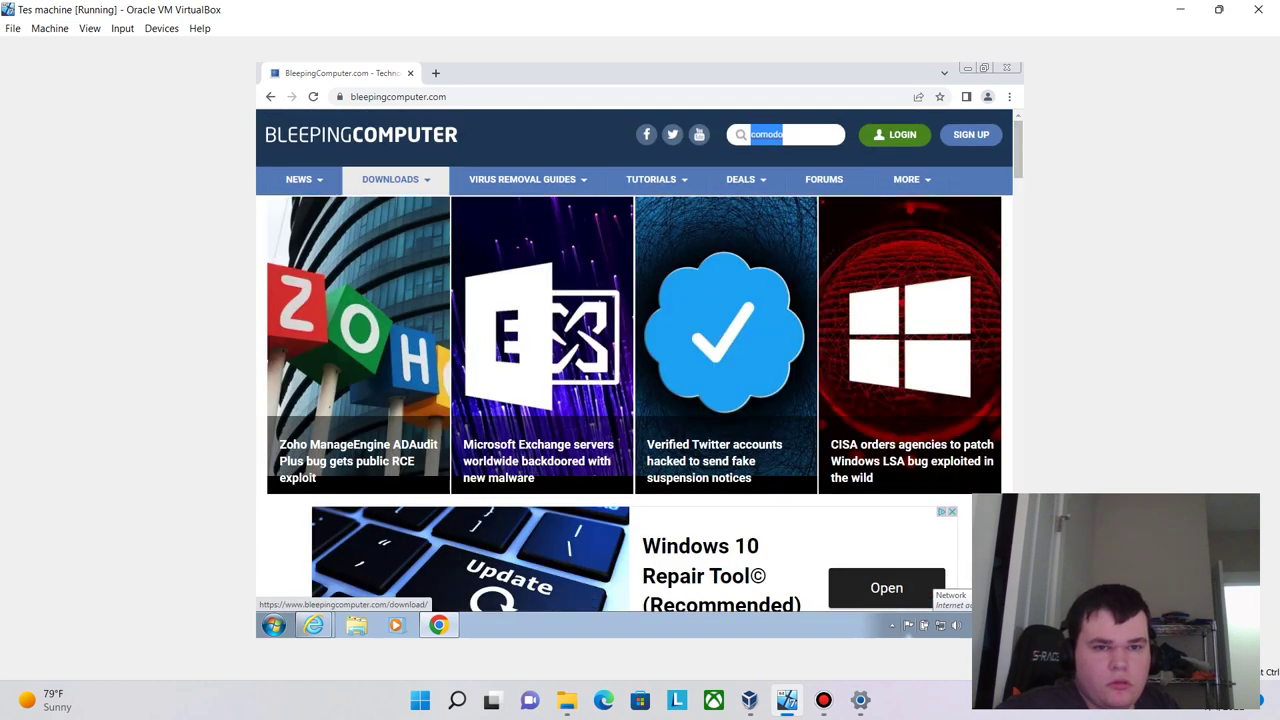
- From the Windows Downloads page, search the site for comodo with the page zoomed to 90%
{"action": "left_click", "coordinate": [390, 179]}
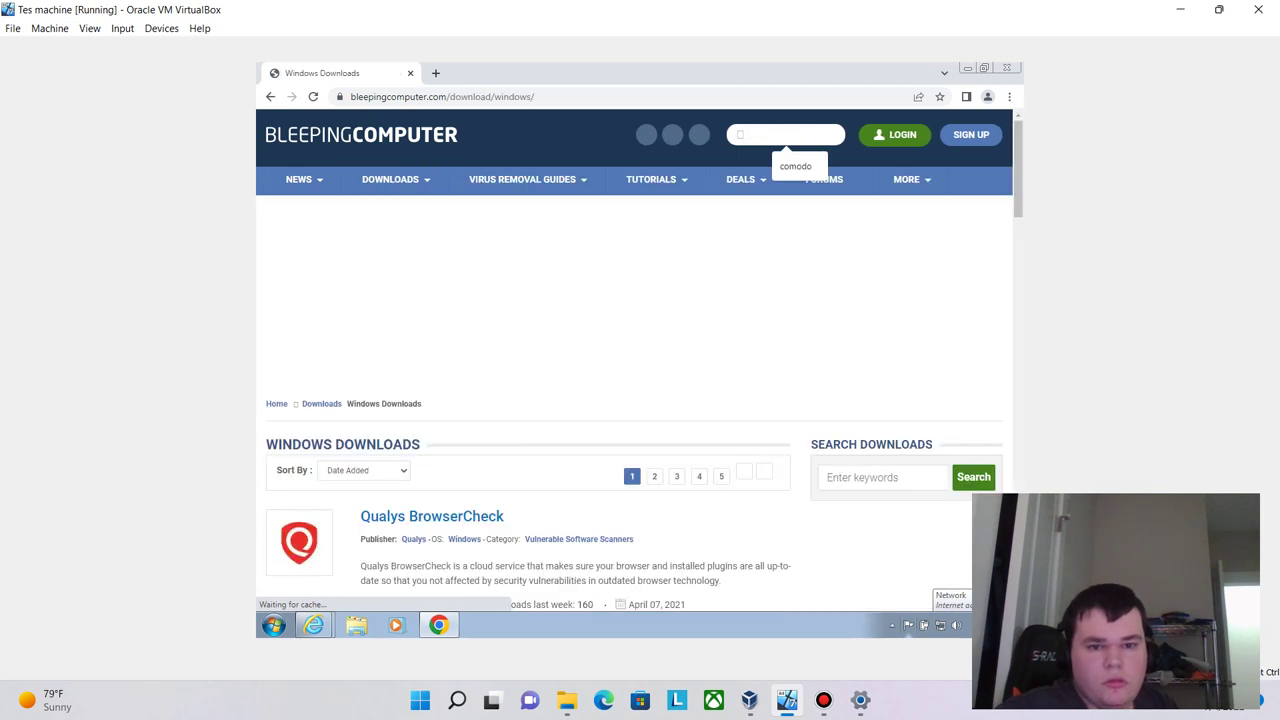
{"action": "left_click", "coordinate": [795, 166]}
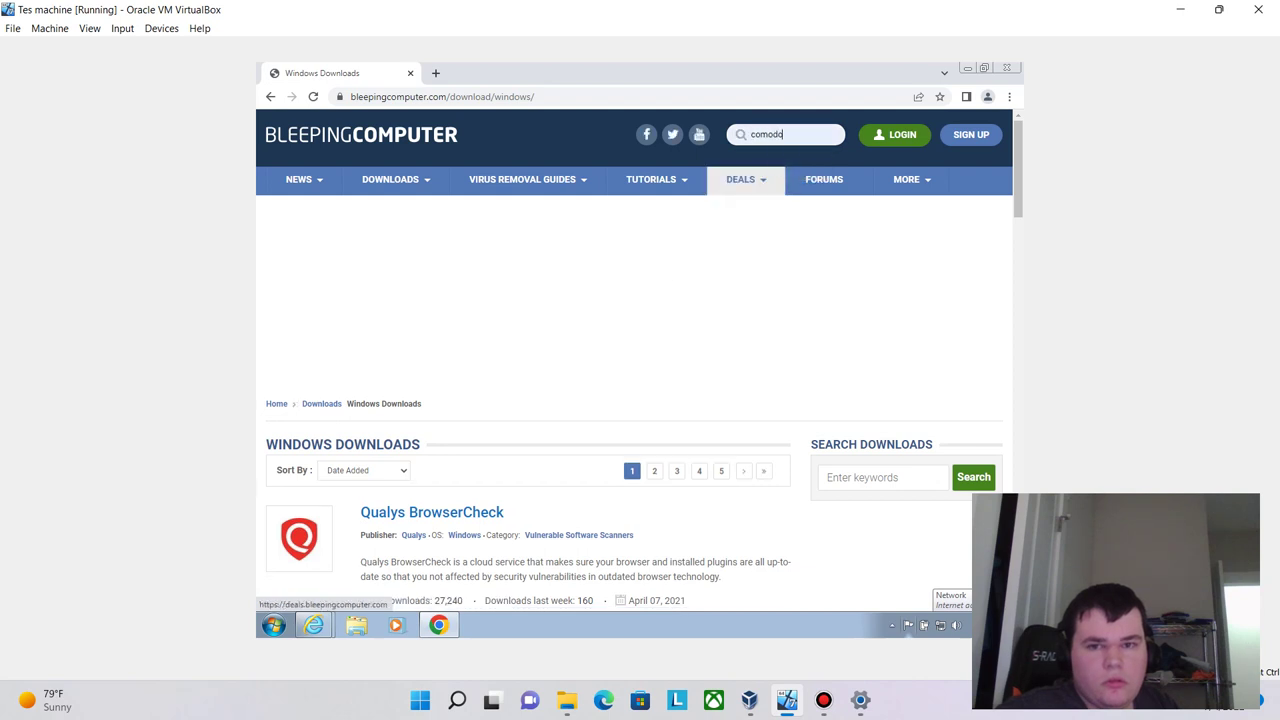
{"action": "key", "text": "ctrl+minus"}
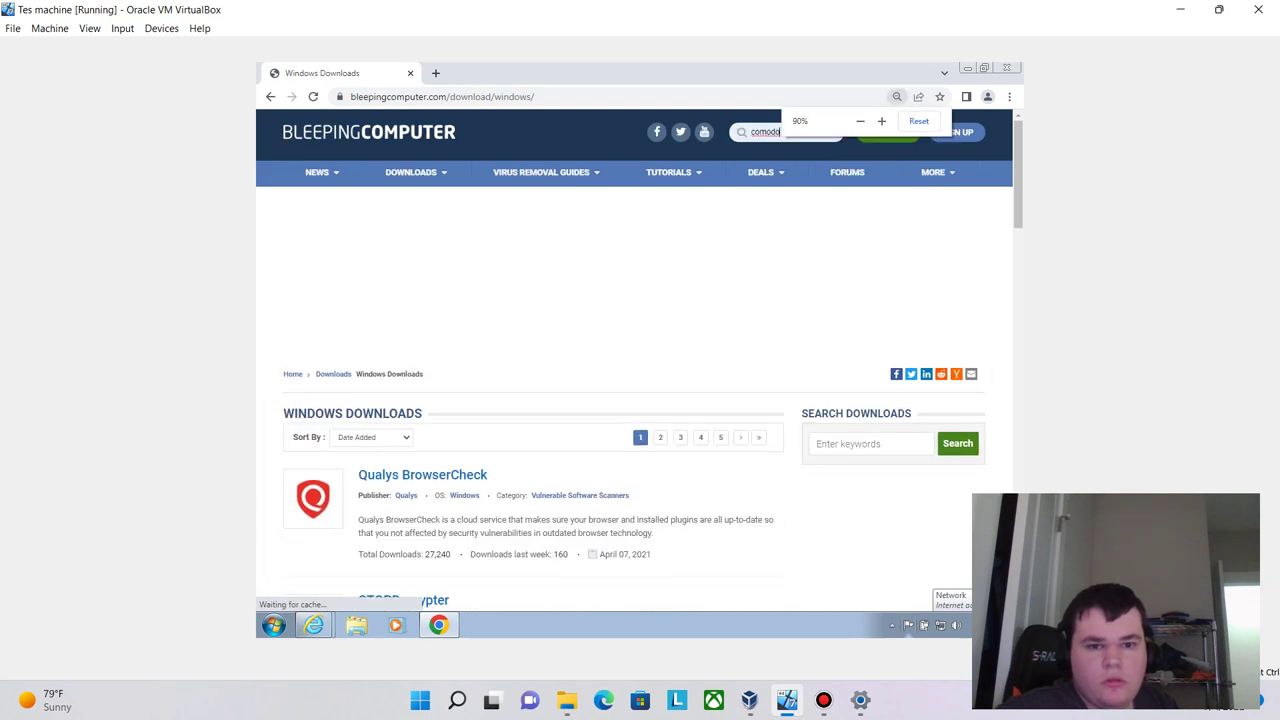
{"action": "mouse_move", "coordinate": [668, 172]}
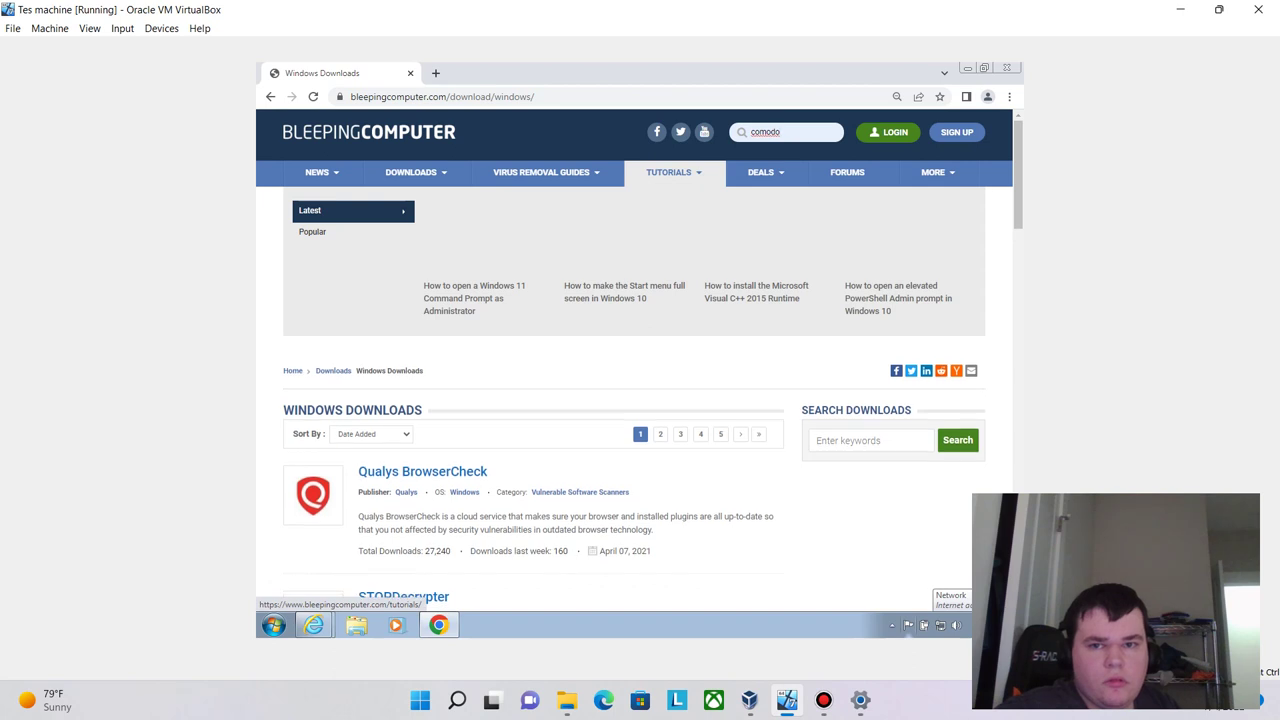
{"action": "key", "text": "Return"}
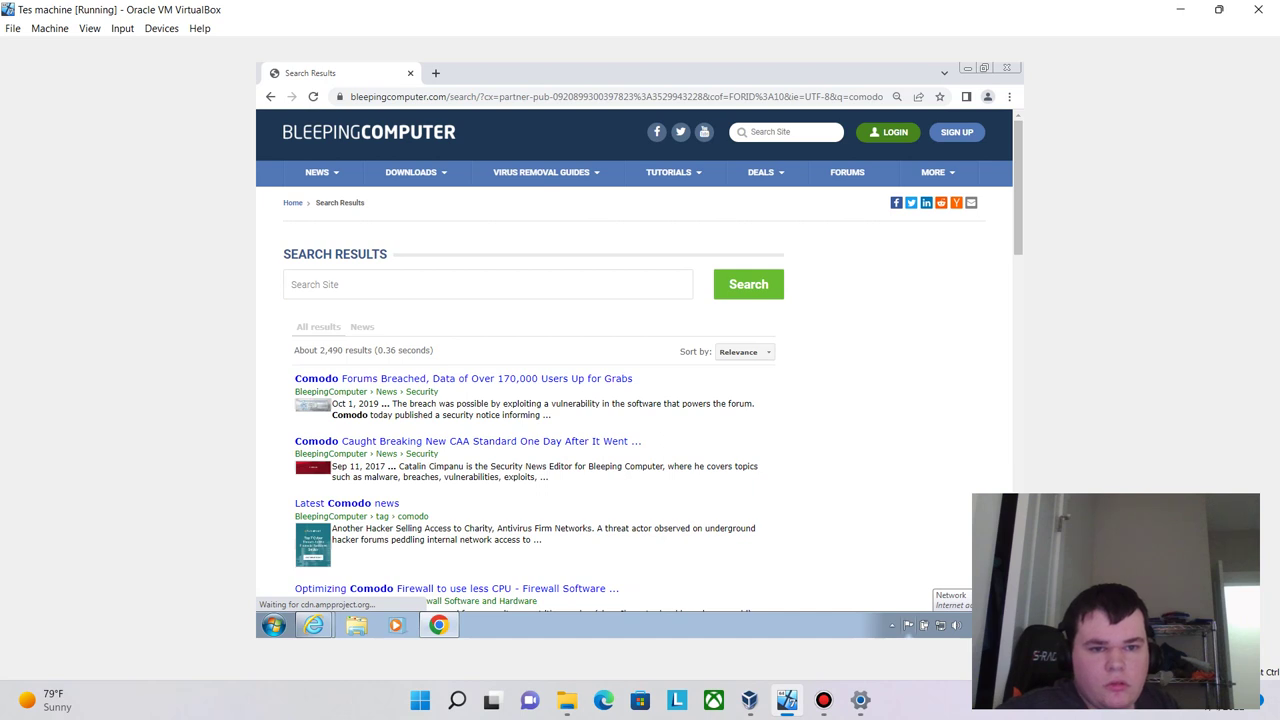
- Run a new BleepingComputer site search for 'comodo download'
{"action": "left_click", "coordinate": [487, 284]}
{"action": "type", "text": "comn"}
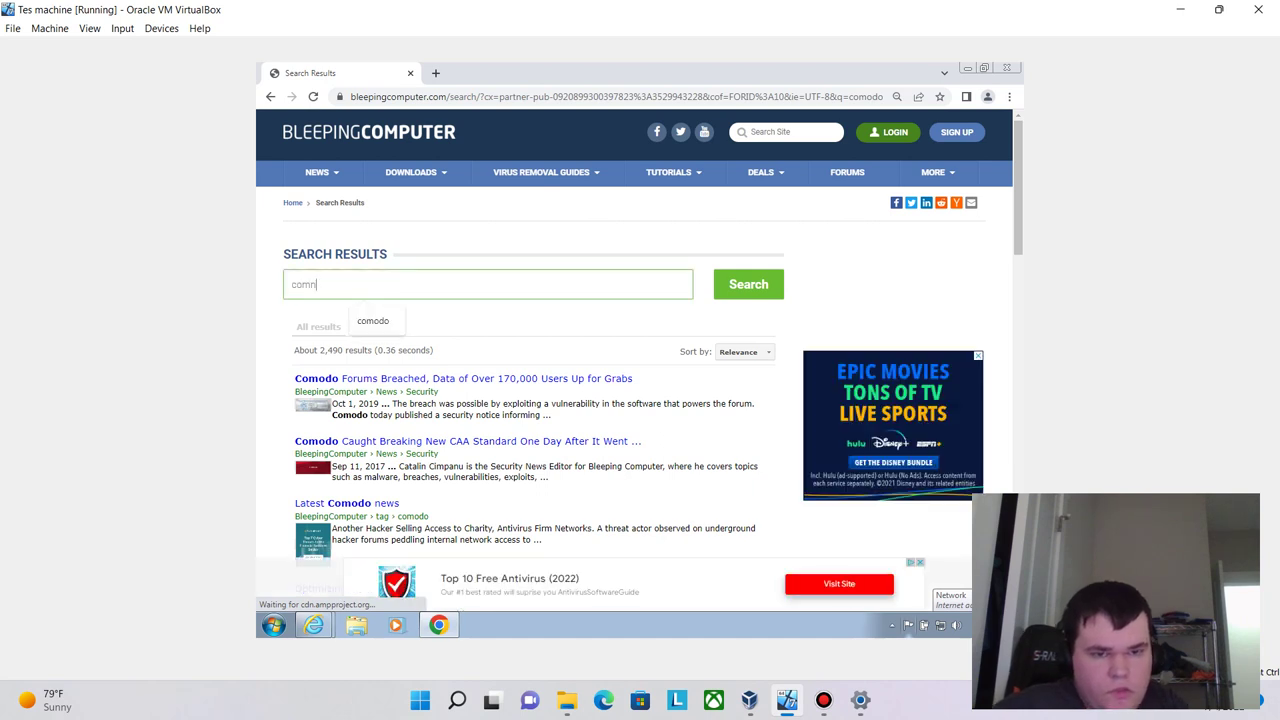
{"action": "key", "text": "BackSpace"}
{"action": "type", "text": "o"}
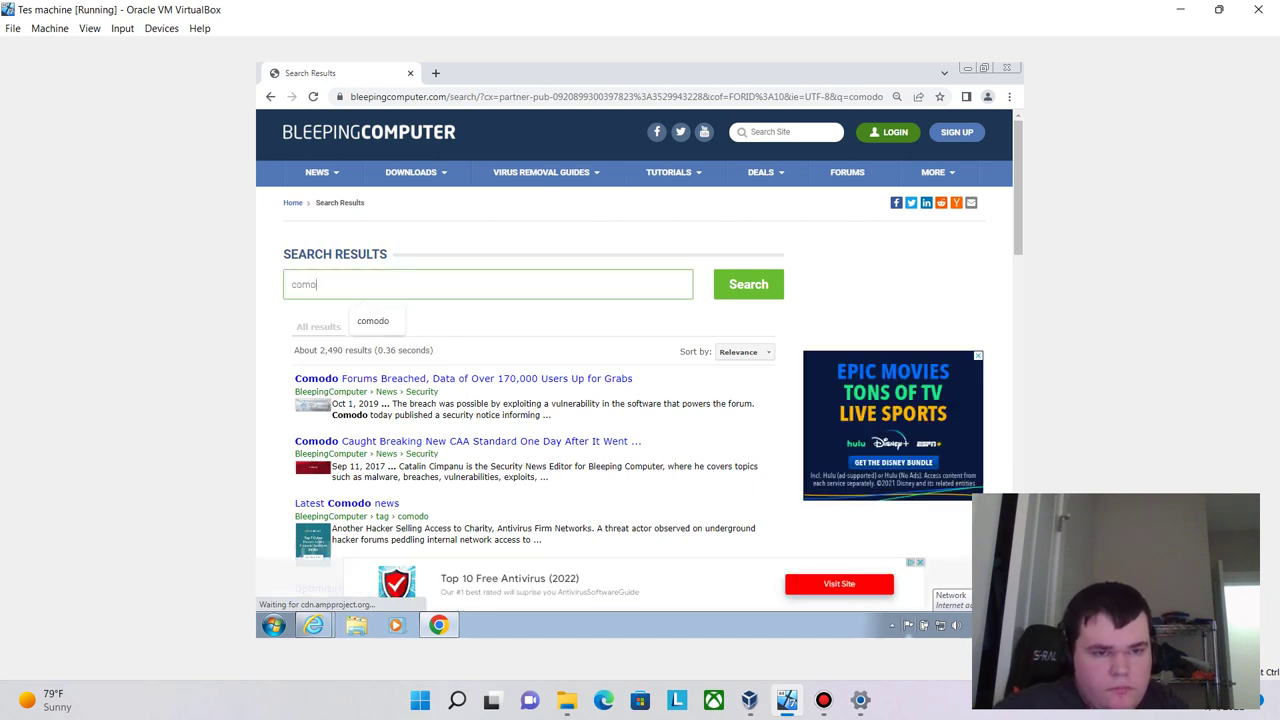
{"action": "type", "text": "do downlao"}
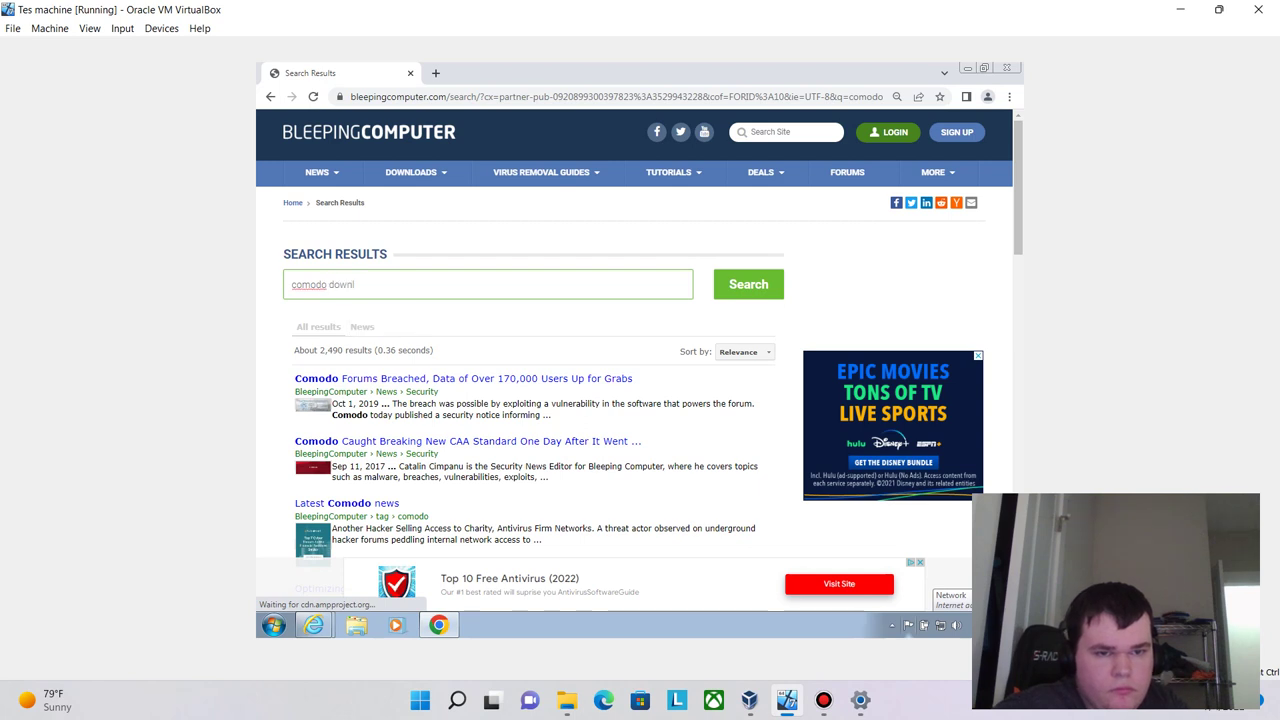
{"action": "key", "text": "Return"}
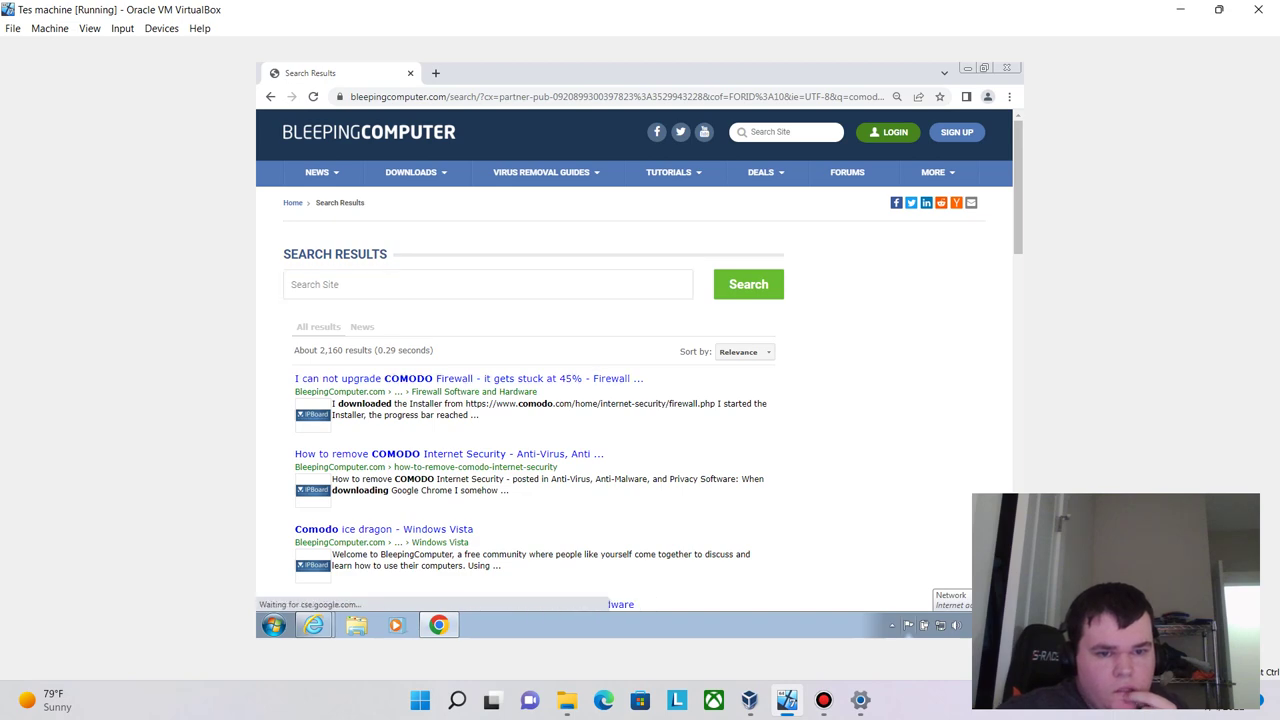
- Go back three pages to the Google results for bleeping computer
{"action": "scroll", "coordinate": [634, 350], "scroll_direction": "down", "scroll_amount": 15}
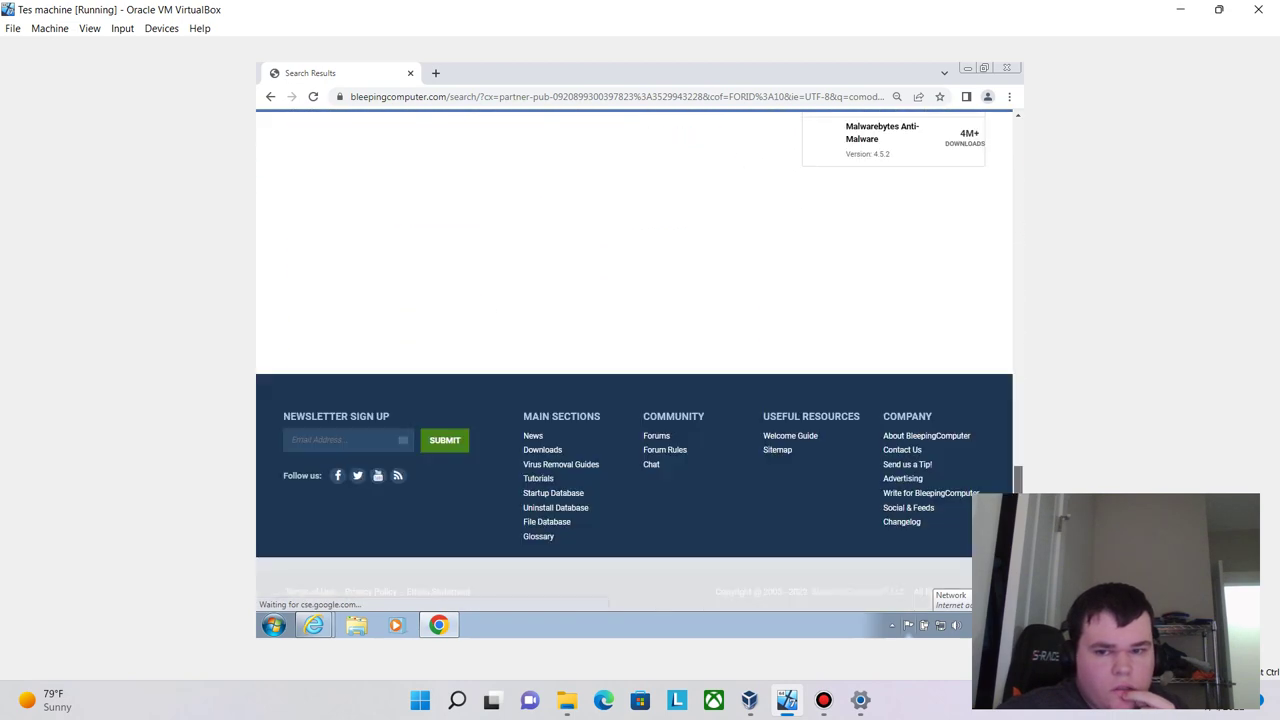
{"action": "scroll", "coordinate": [634, 350], "scroll_direction": "up", "scroll_amount": 14}
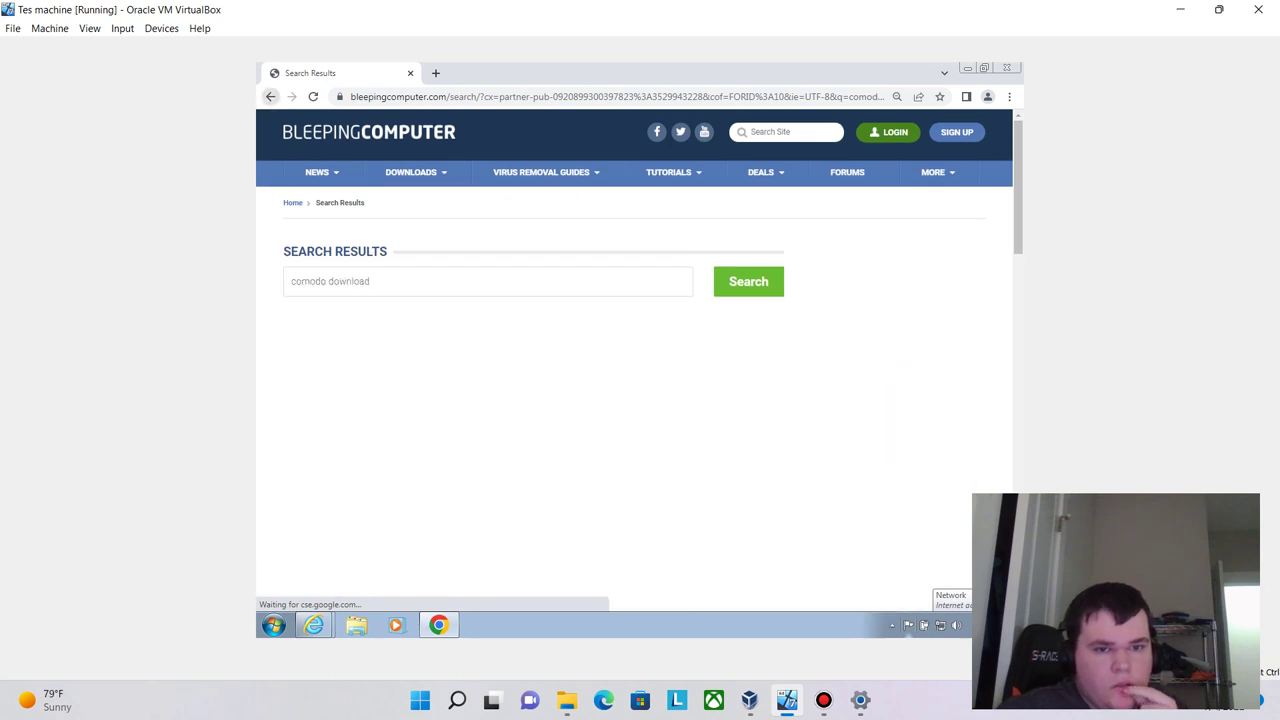
{"action": "key", "text": "alt+Left"}
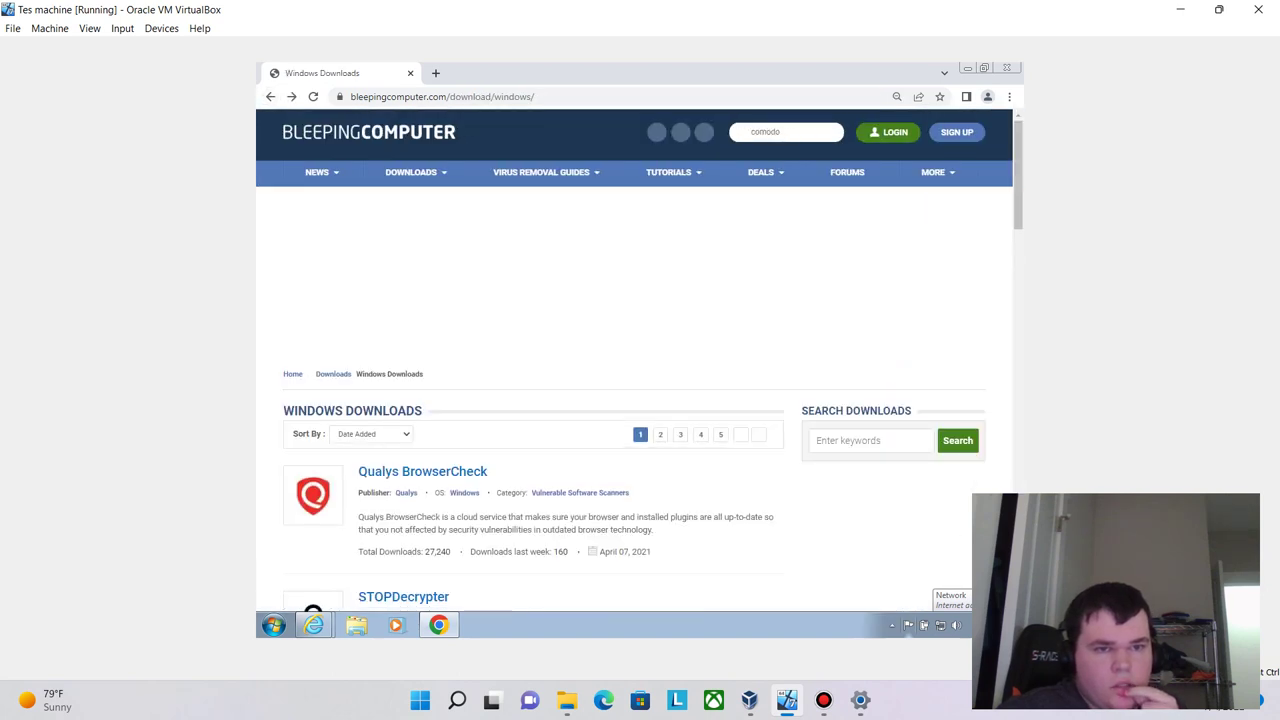
{"action": "key", "text": "alt+Left"}
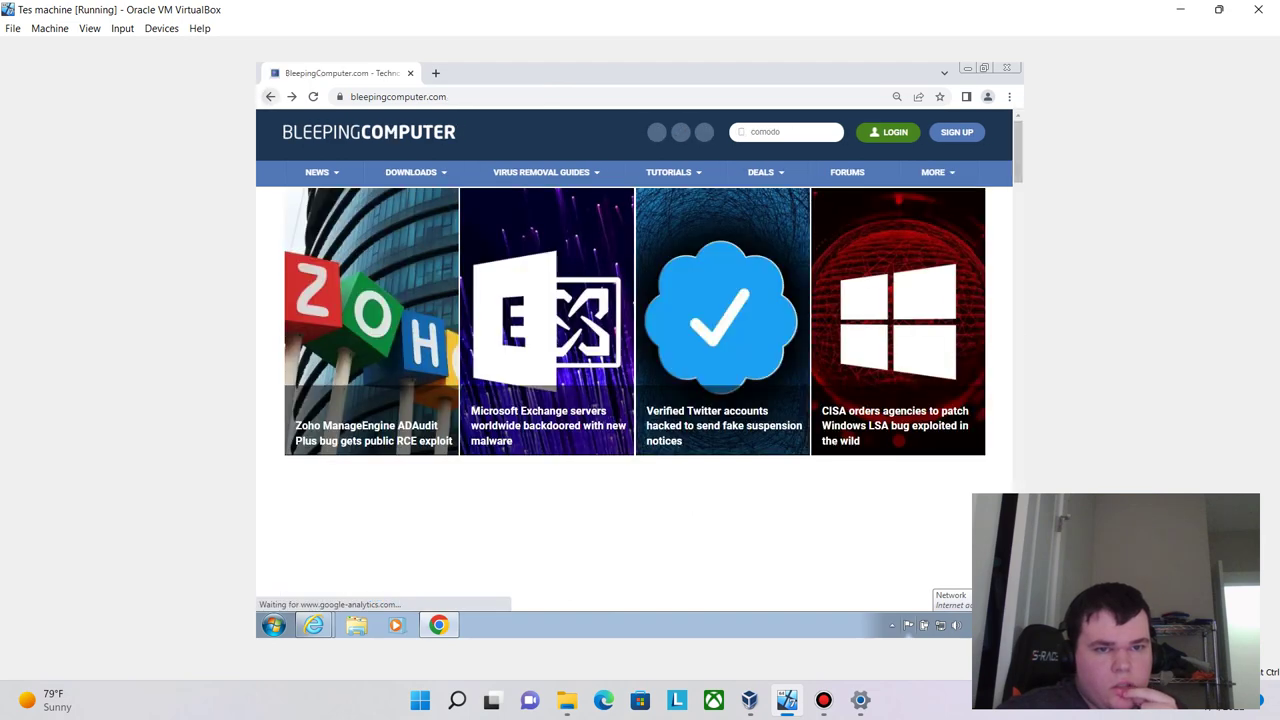
{"action": "key", "text": "alt+Left"}
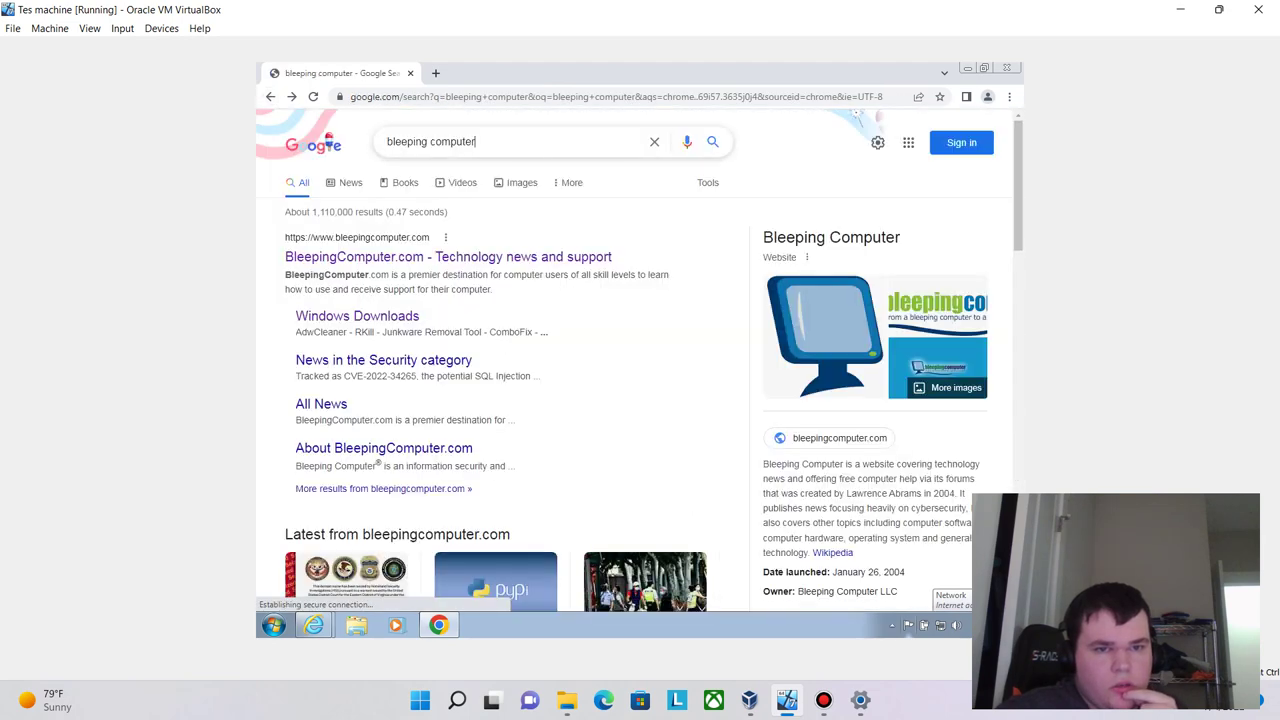
- Search Google for 'comodo free firewall' and open the first Comodo firewall download result
{"action": "key", "text": "slash"}
{"action": "type", "text": "com"}
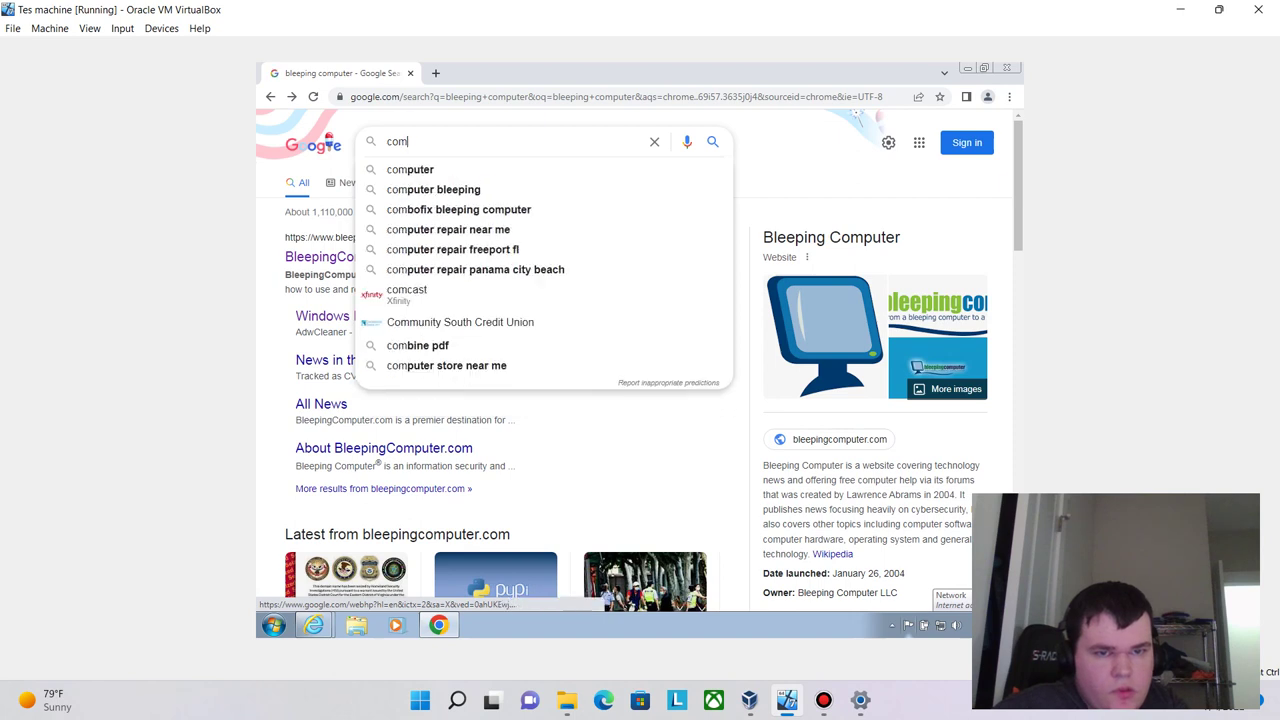
{"action": "type", "text": "odo"}
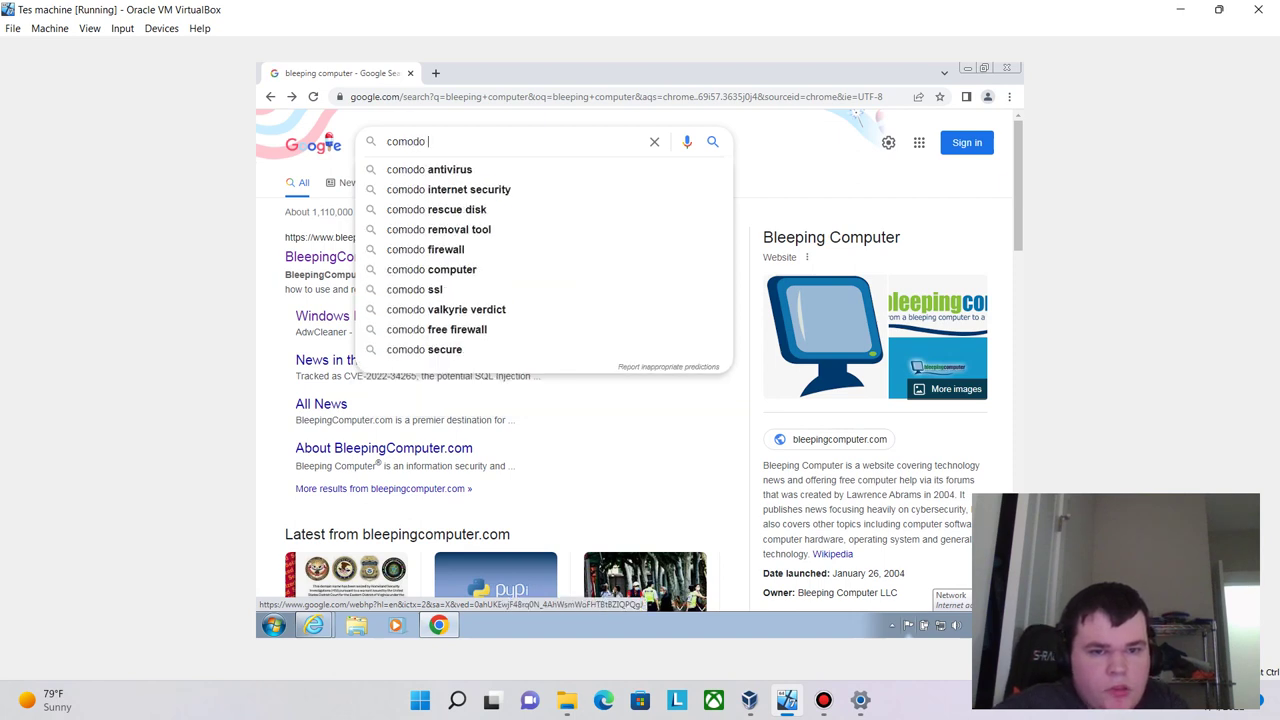
{"action": "key", "text": "Down"}
{"action": "key", "text": "Down"}
{"action": "key", "text": "Down"}
{"action": "key", "text": "Down"}
{"action": "key", "text": "Down"}
{"action": "key", "text": "Down"}
{"action": "key", "text": "Down"}
{"action": "key", "text": "Down"}
{"action": "key", "text": "Down"}
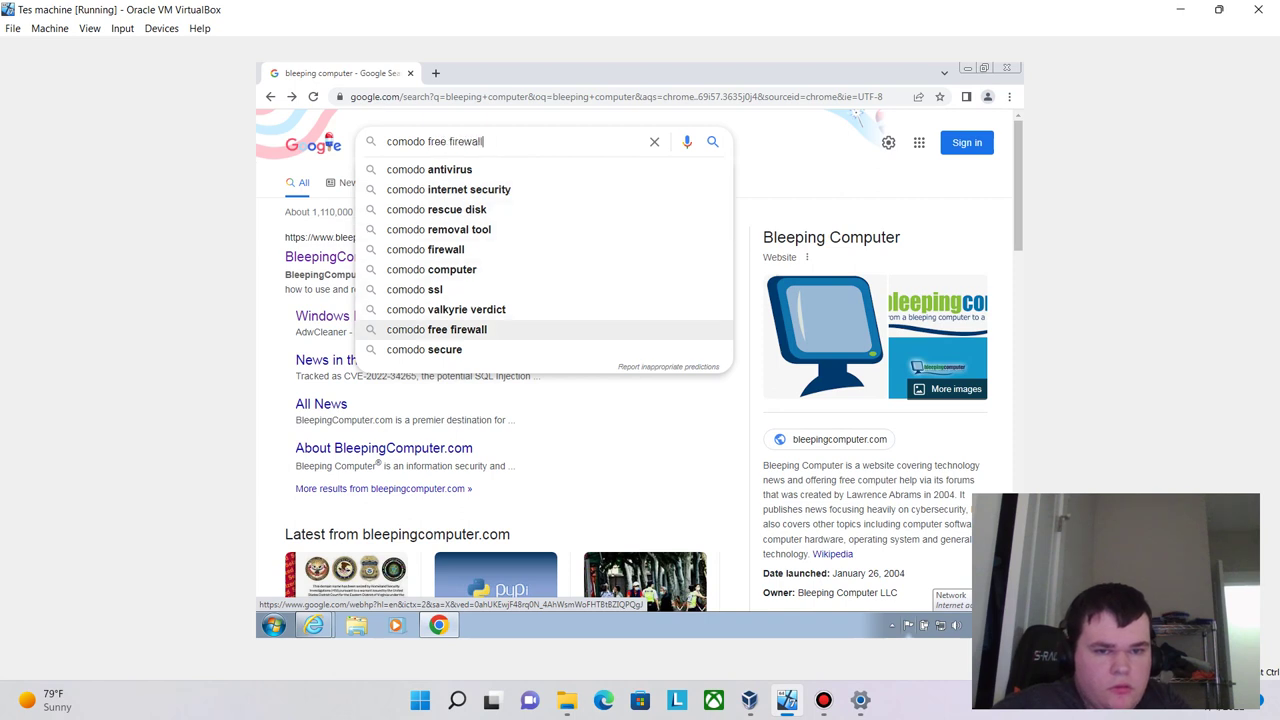
{"action": "key", "text": "Return"}
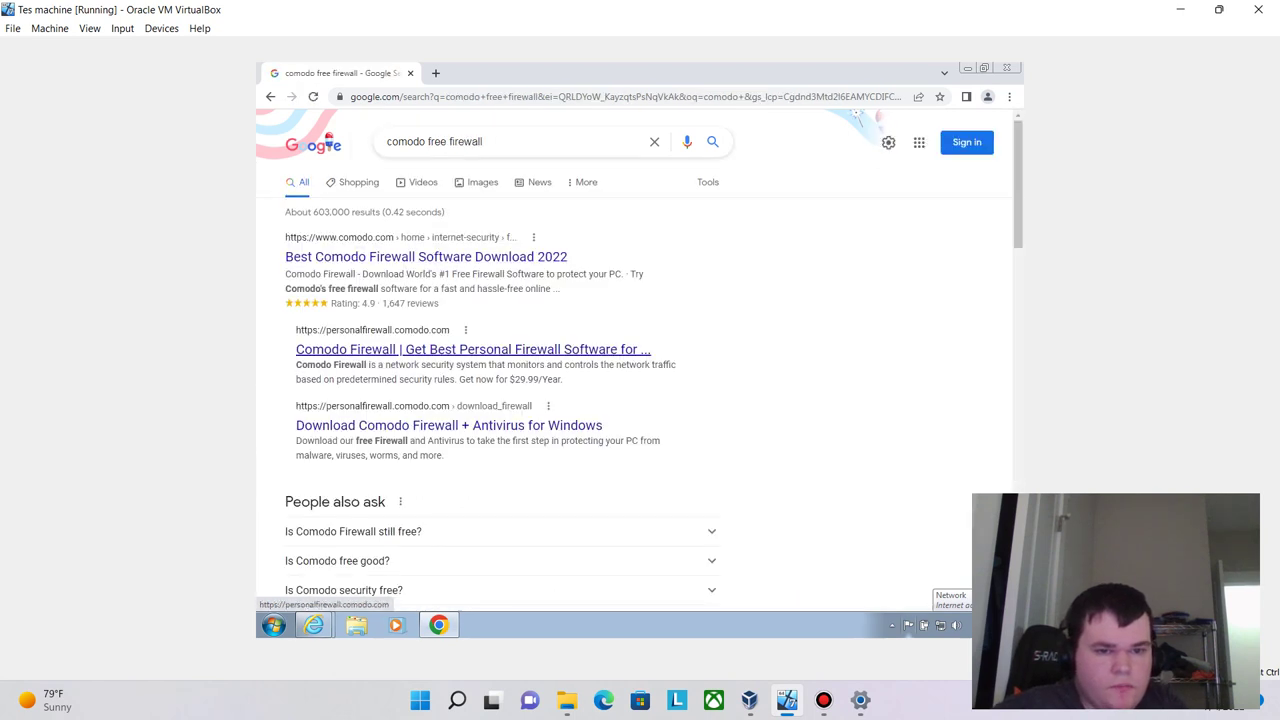
{"action": "left_click", "coordinate": [425, 257]}
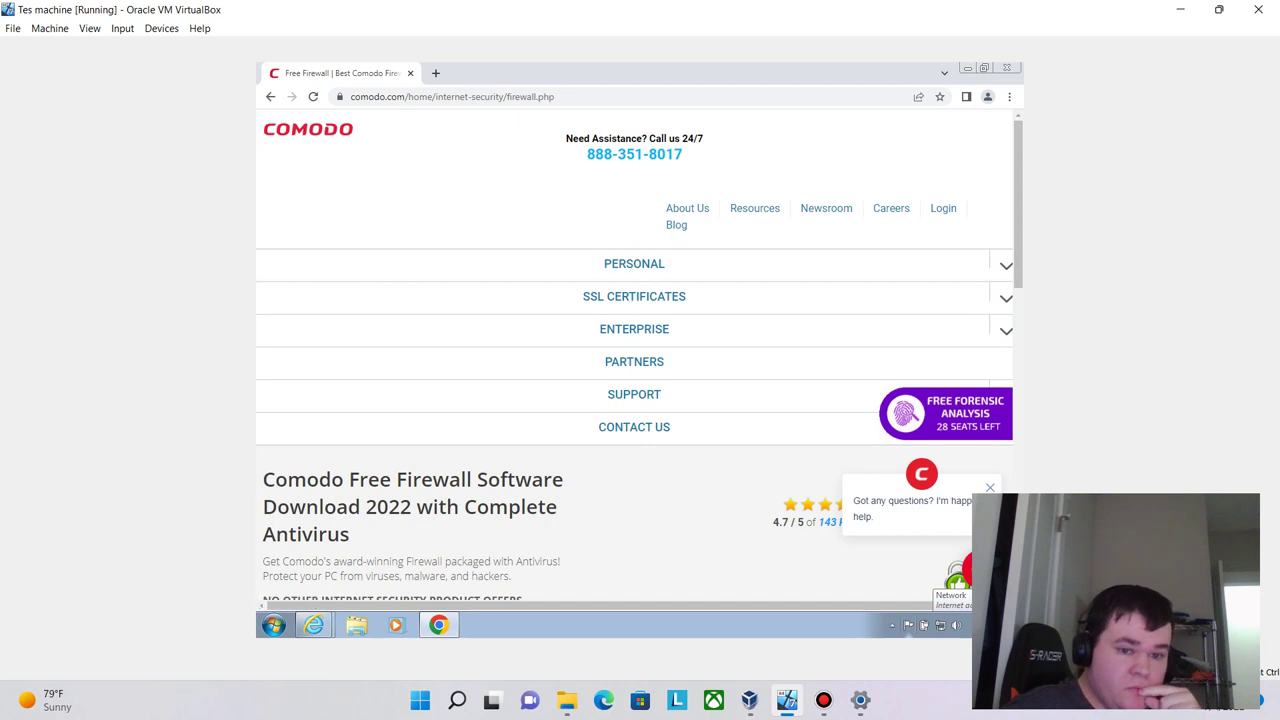
- Highlight the step 01 save instructions and open the downloaded cispro_installer.exe
{"action": "scroll", "coordinate": [640, 357], "scroll_direction": "down", "scroll_amount": 3}
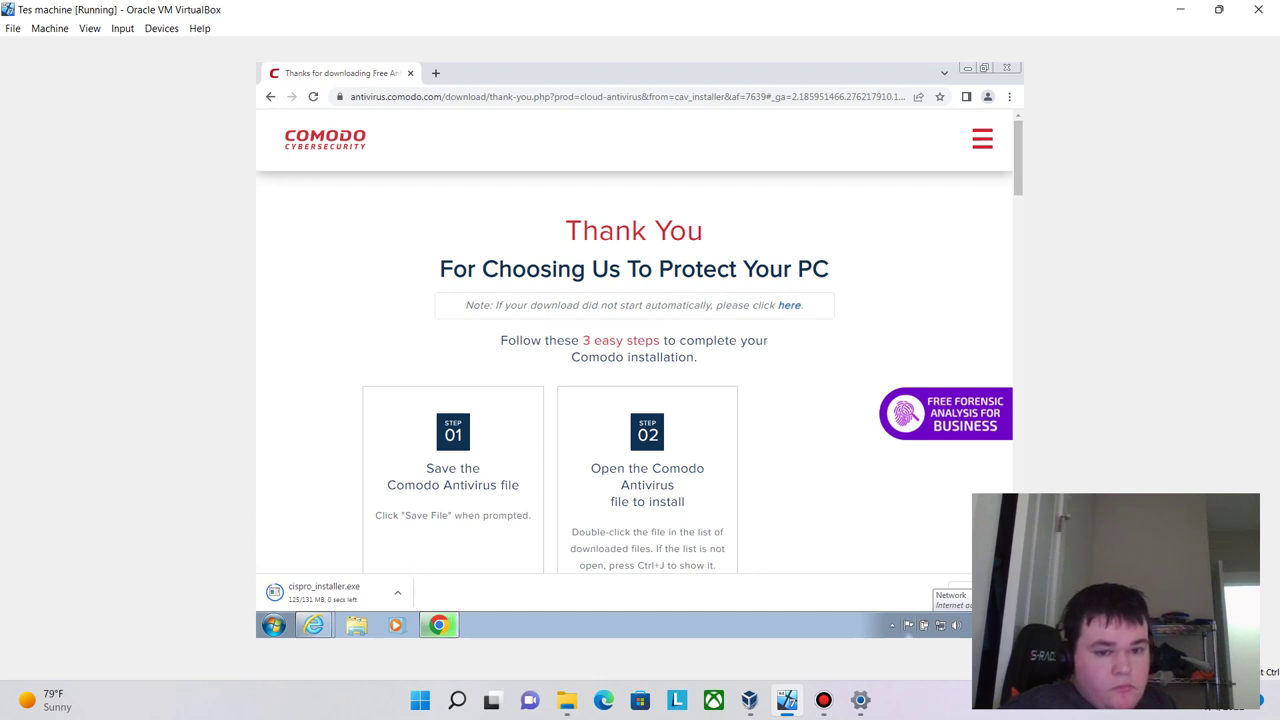
{"action": "left_click_drag", "start_coordinate": [480, 515], "coordinate": [445, 440]}
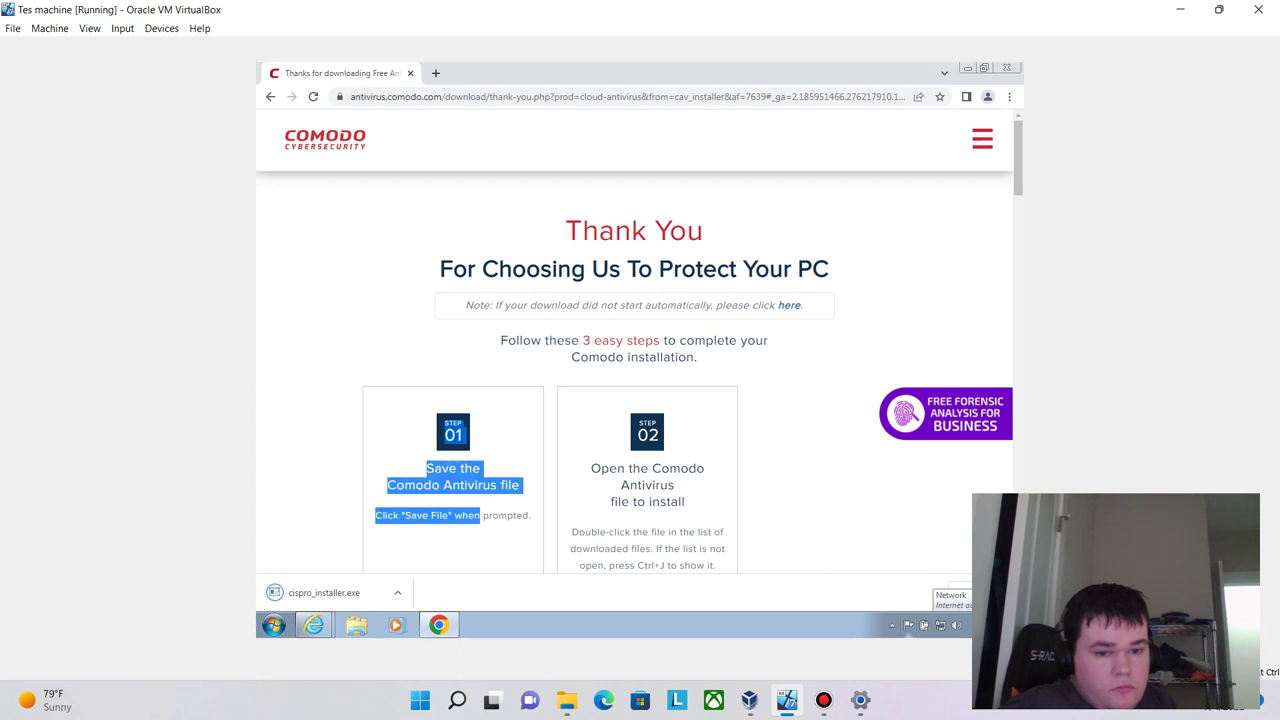
{"action": "left_click", "coordinate": [324, 592]}
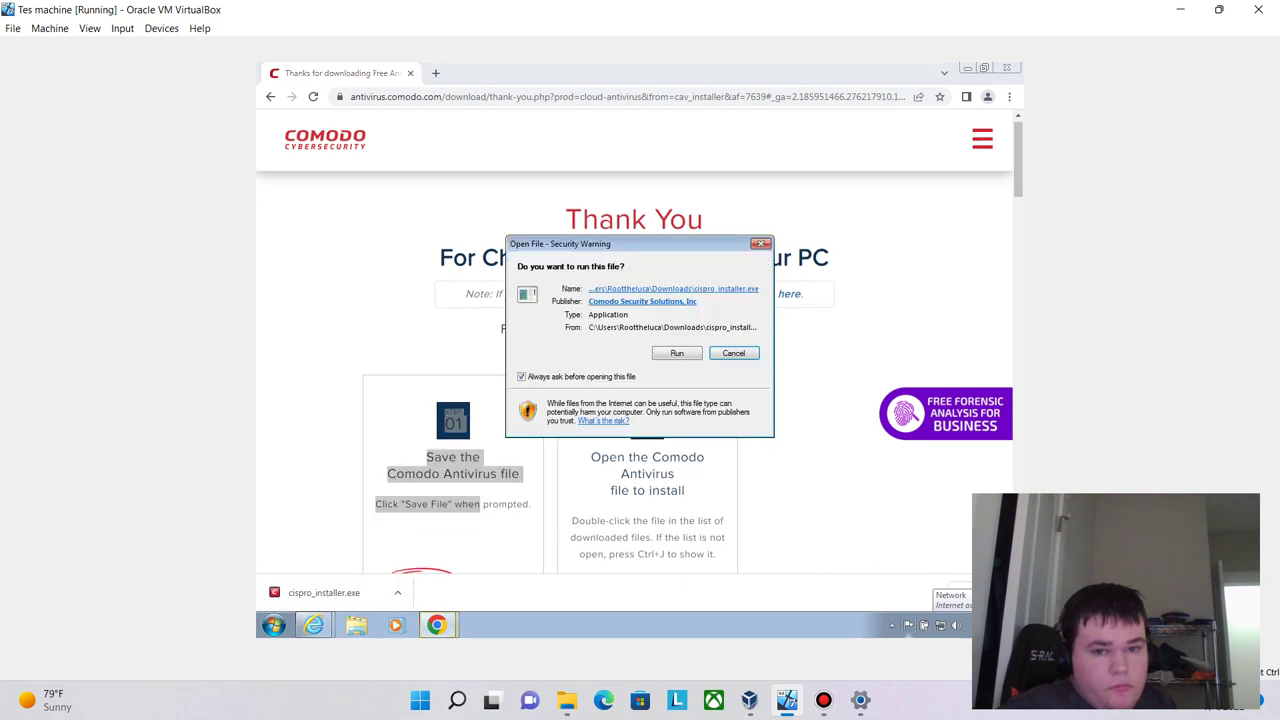
- Run cispro_installer.exe, allow UAC, accept and install Comodo, then finish the installer
{"action": "left_click", "coordinate": [677, 353]}
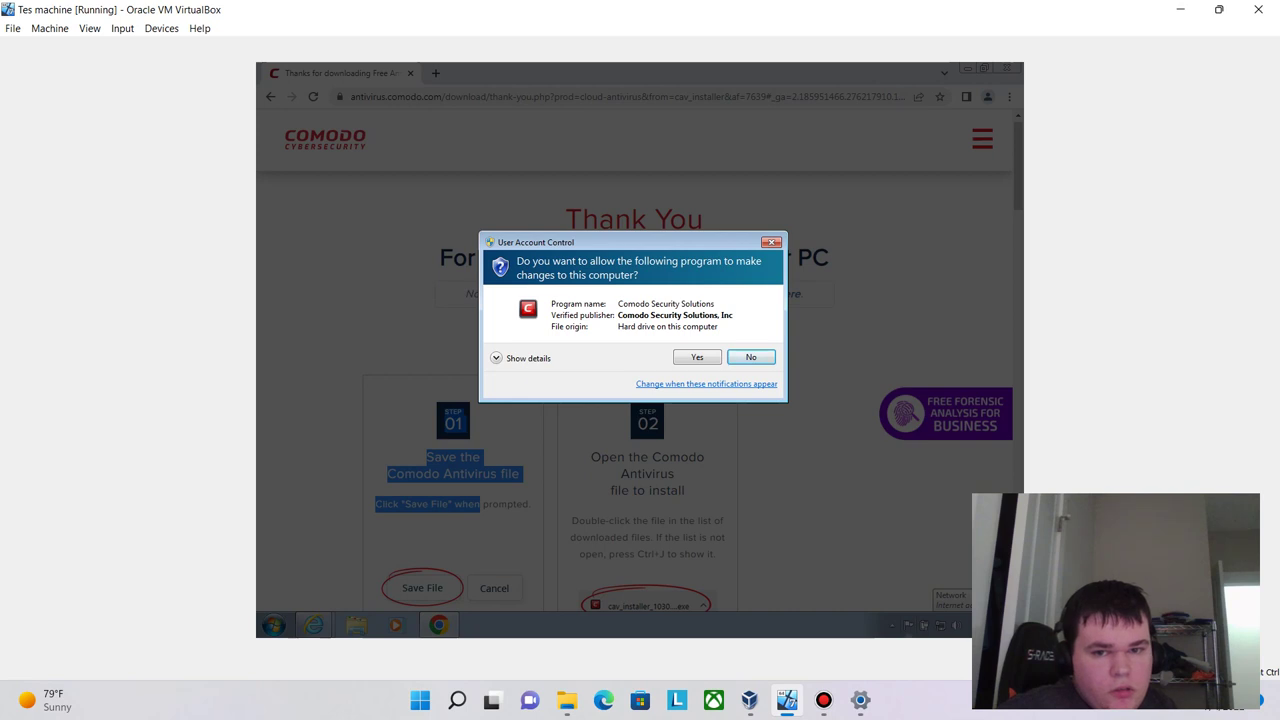
{"action": "key", "text": "Return"}
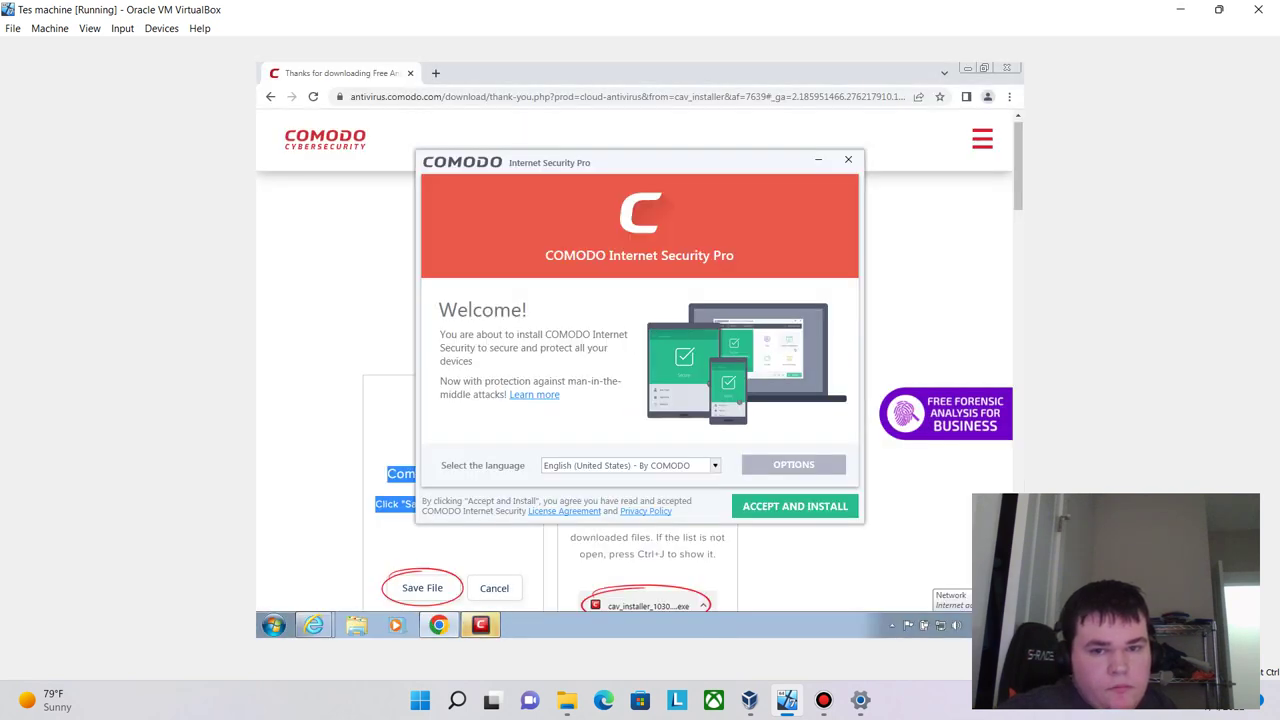
{"action": "left_click", "coordinate": [795, 506]}
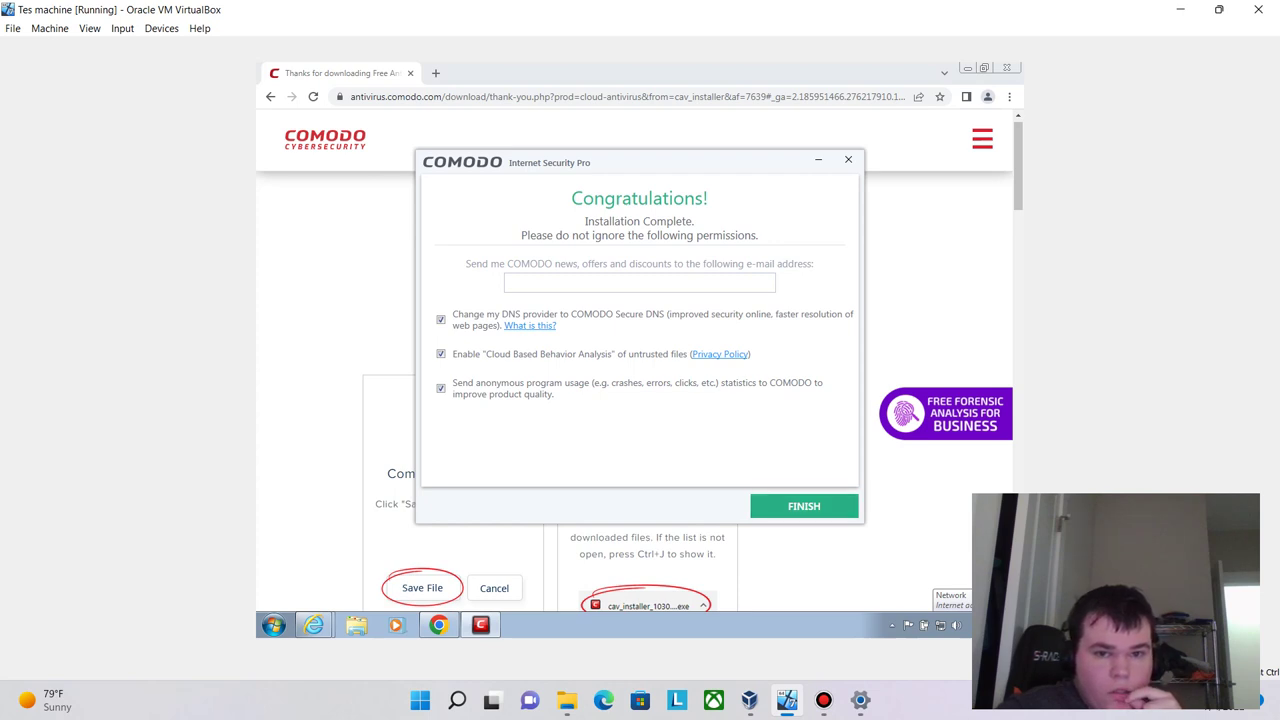
{"action": "key", "text": "Return"}
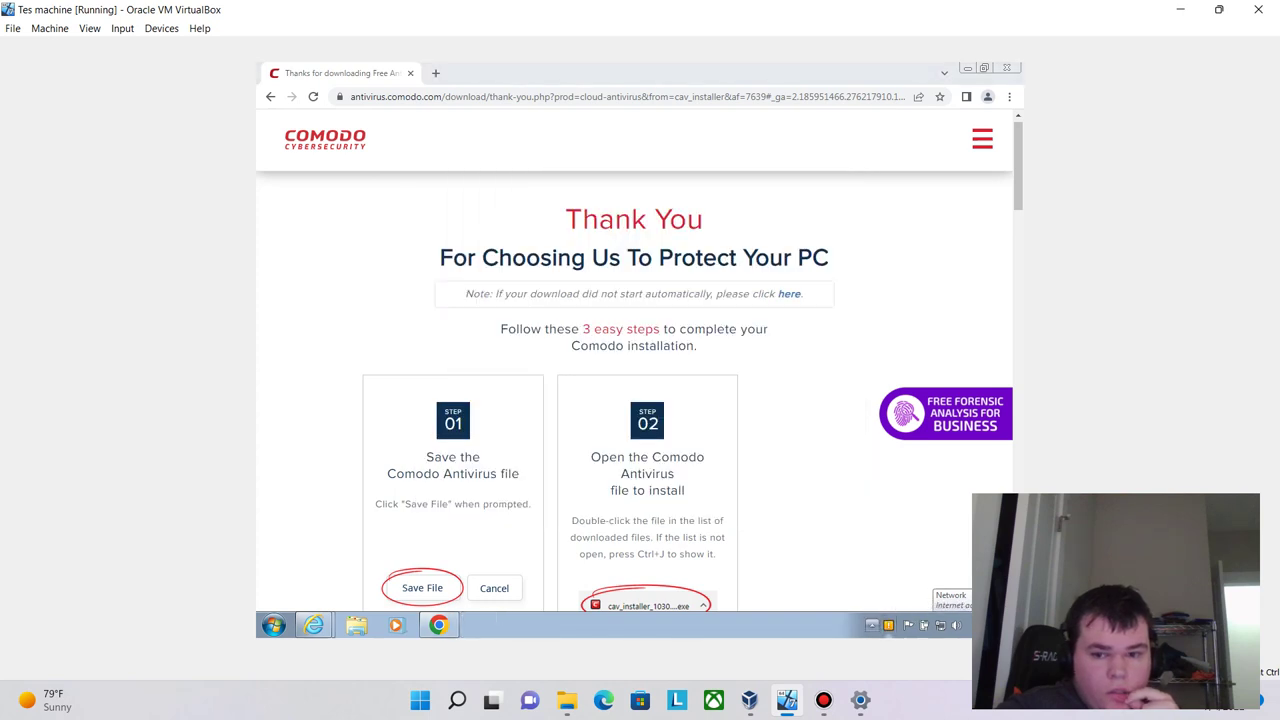
- Minimize Chrome and IE, start a Comodo Quick Scan from TASKS, then return to Chrome's address bar
{"action": "left_click", "coordinate": [967, 67]}
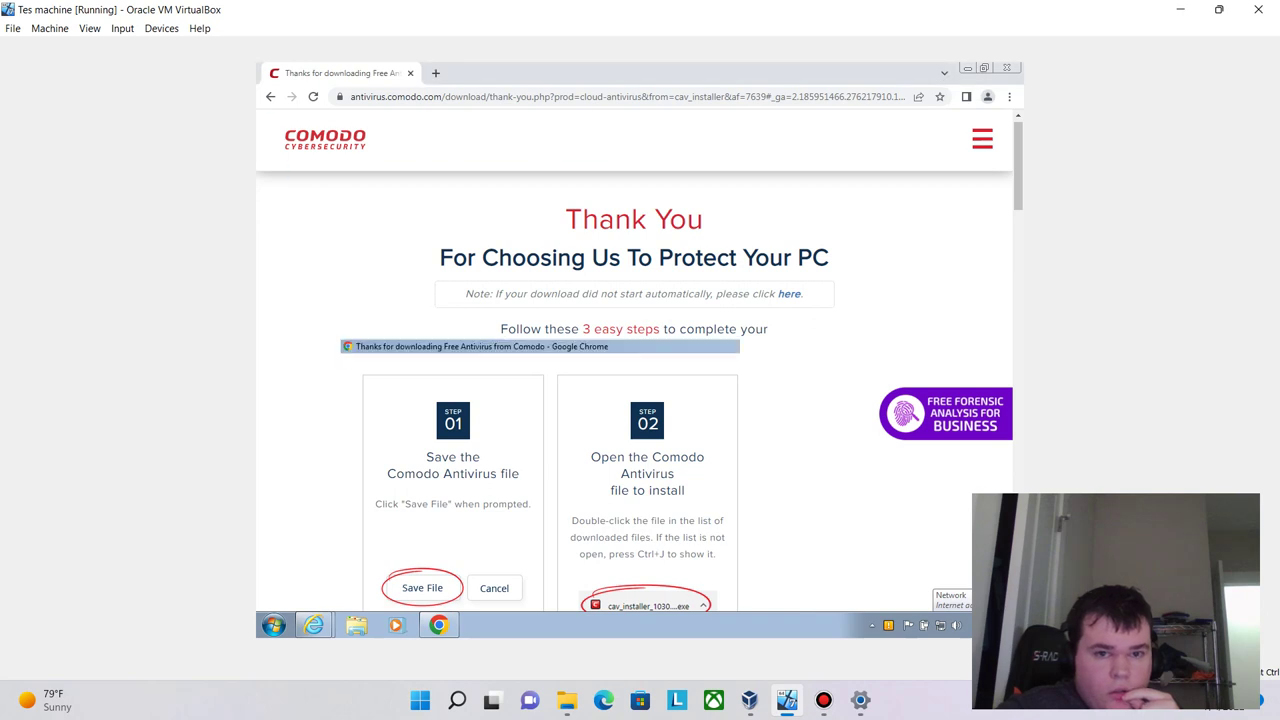
{"action": "left_click", "coordinate": [967, 69]}
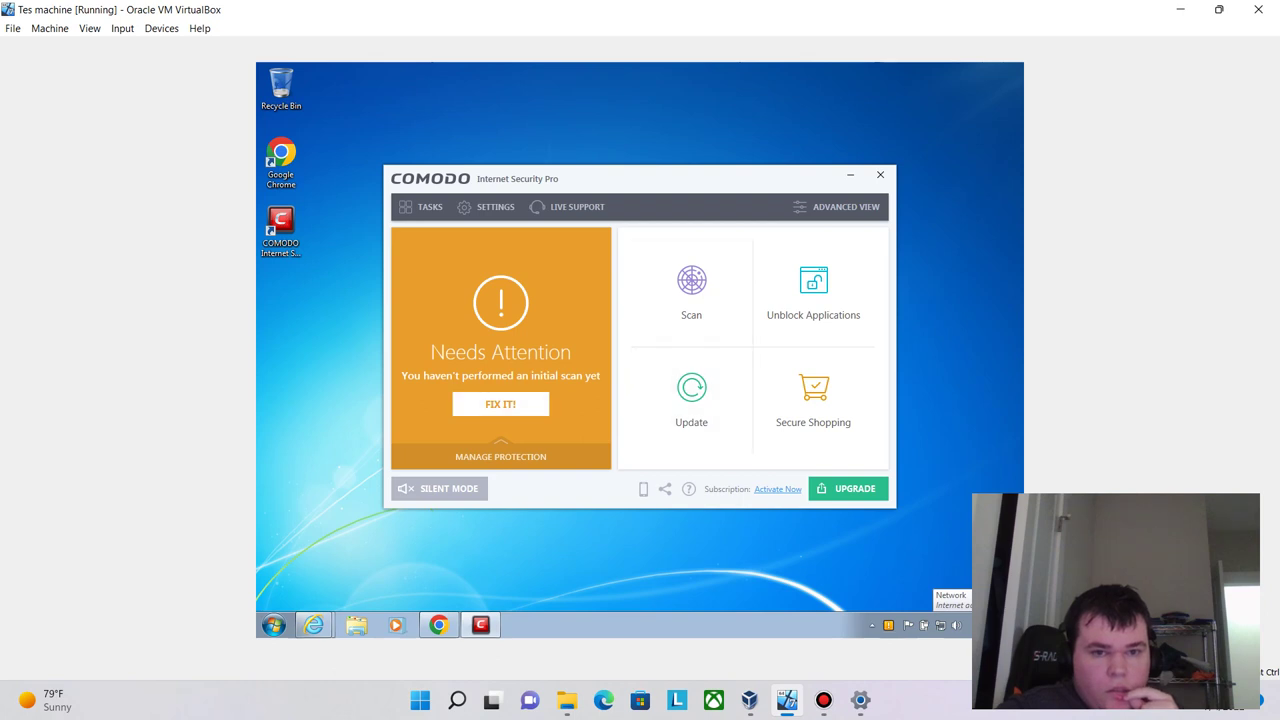
{"action": "left_click", "coordinate": [423, 206]}
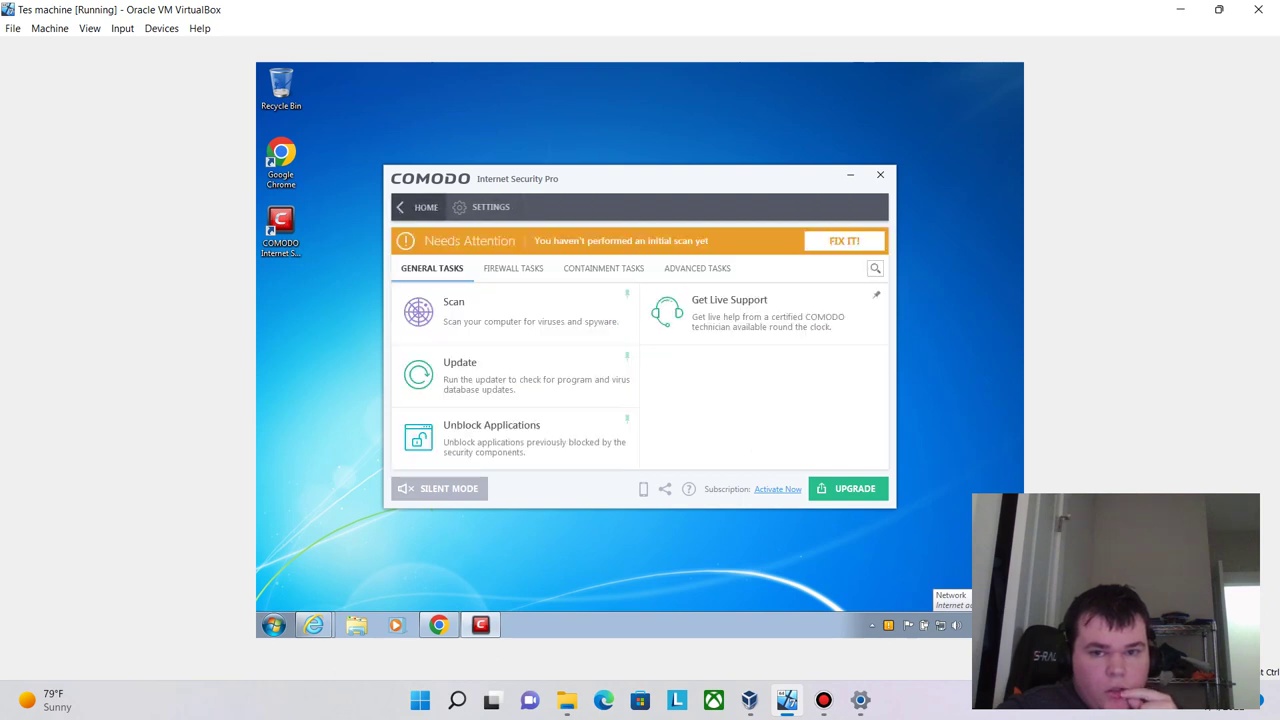
{"action": "left_click", "coordinate": [449, 302]}
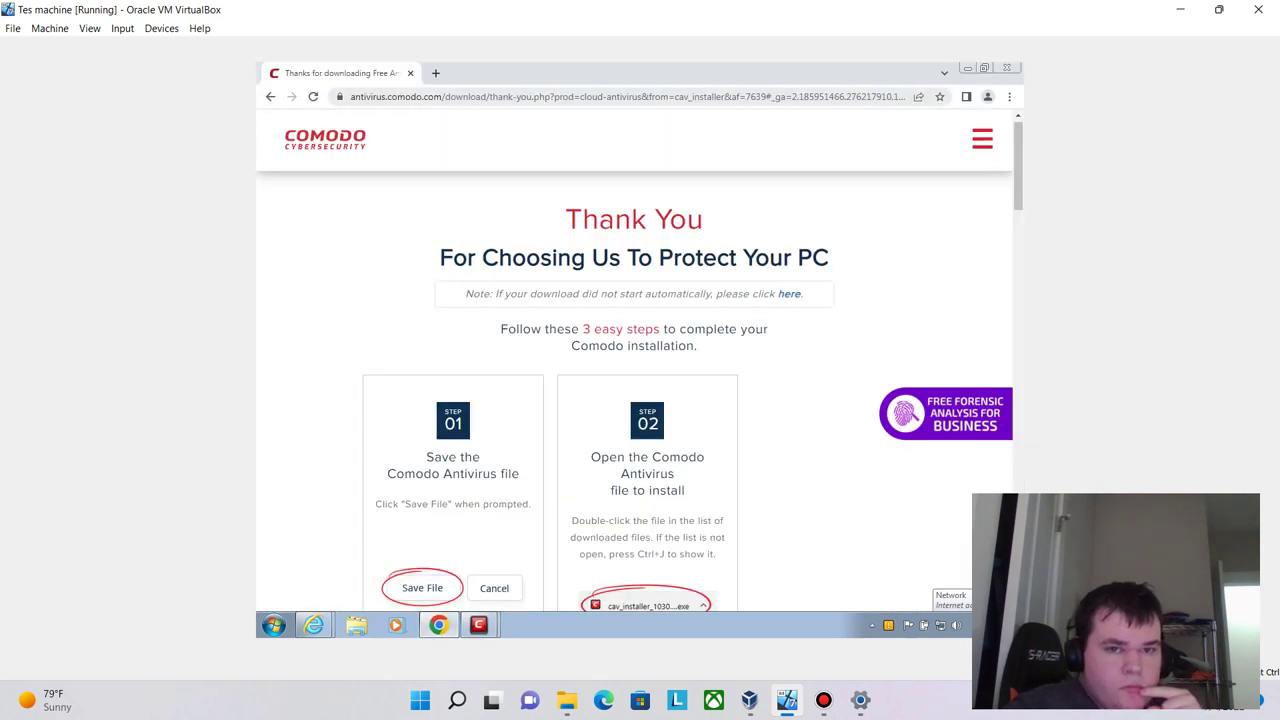
{"action": "left_click", "coordinate": [540, 96]}
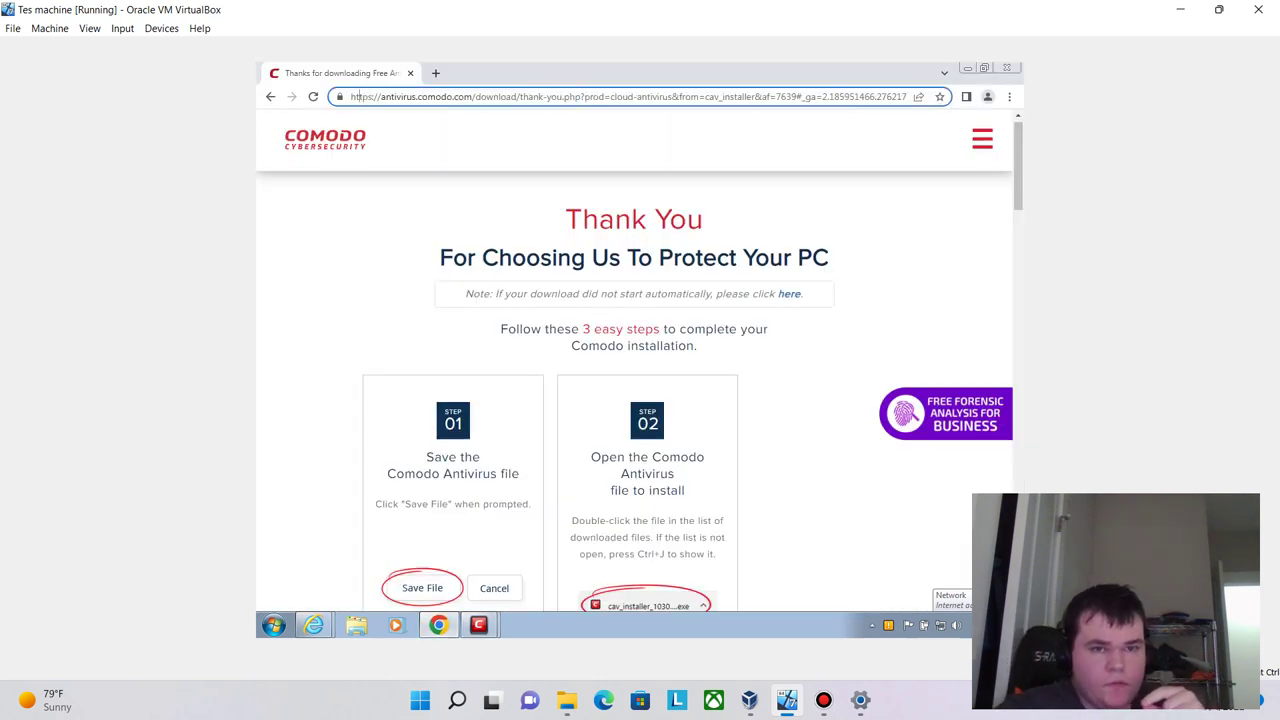
- Search Google for 'acronis' and open the Acronis USA site from the official result
{"action": "key", "text": "ctrl+a"}
{"action": "type", "text": "acronis"}
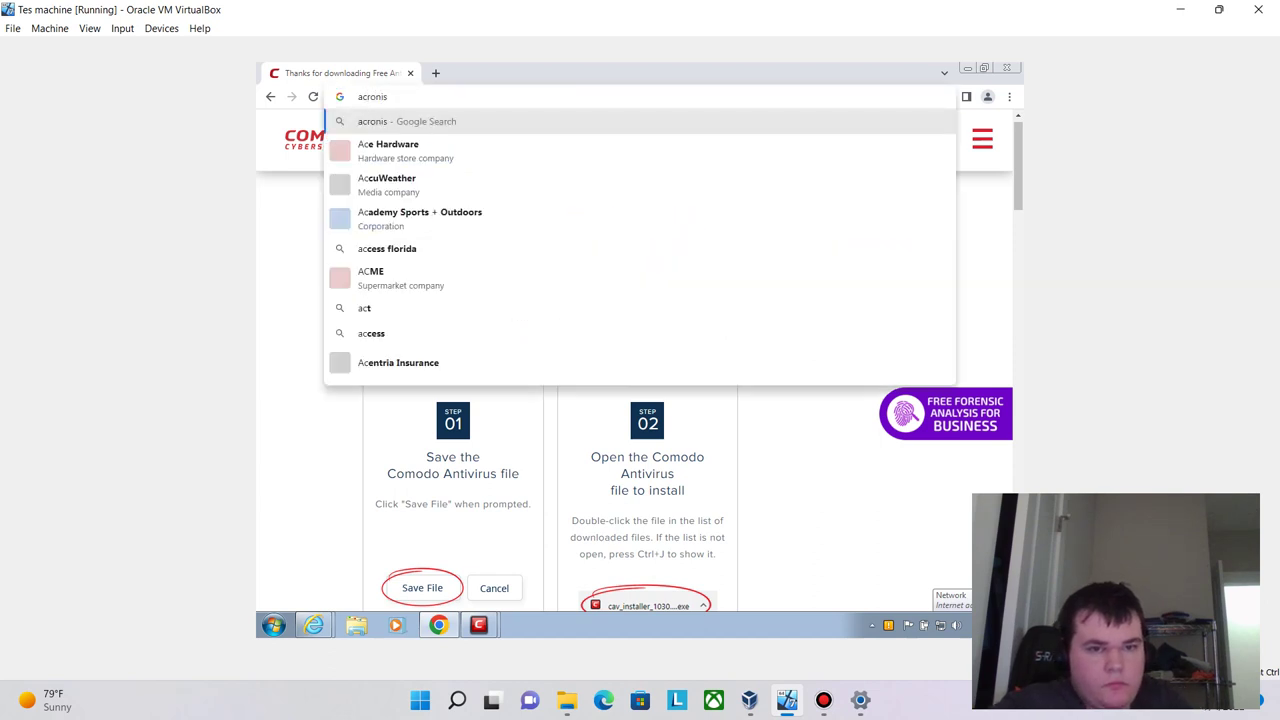
{"action": "key", "text": "Return"}
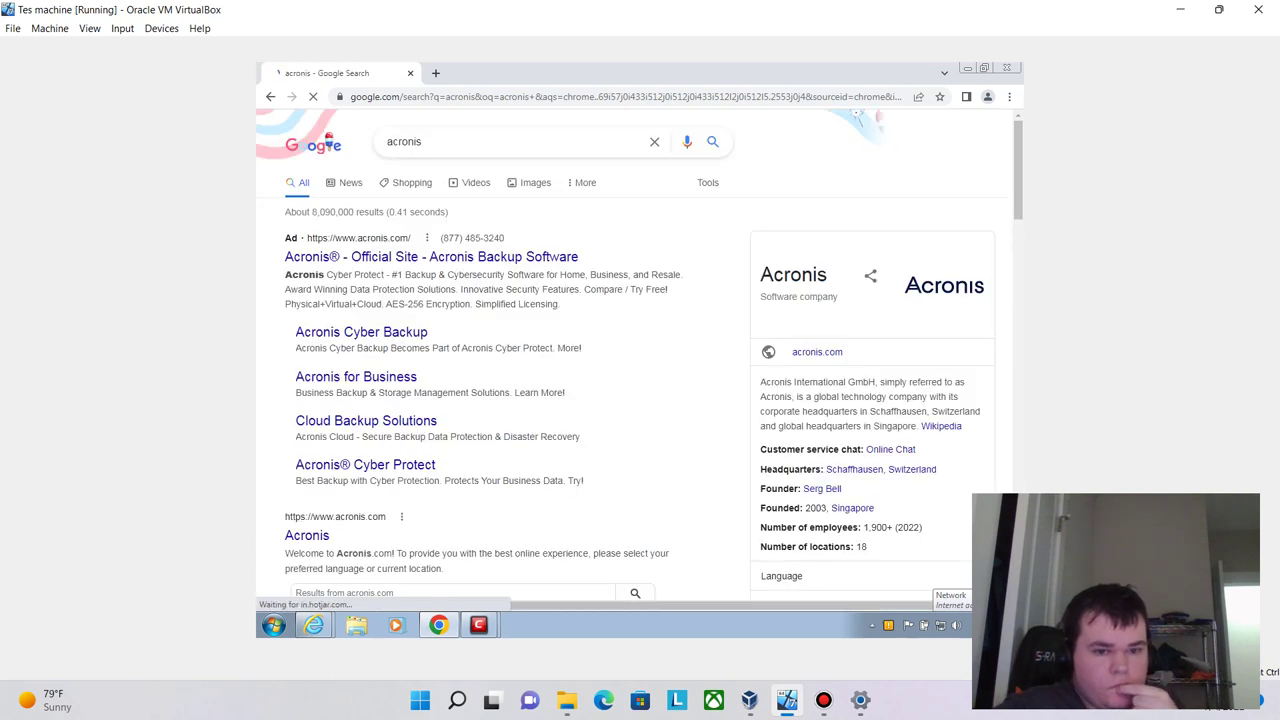
{"action": "left_click", "coordinate": [306, 535]}
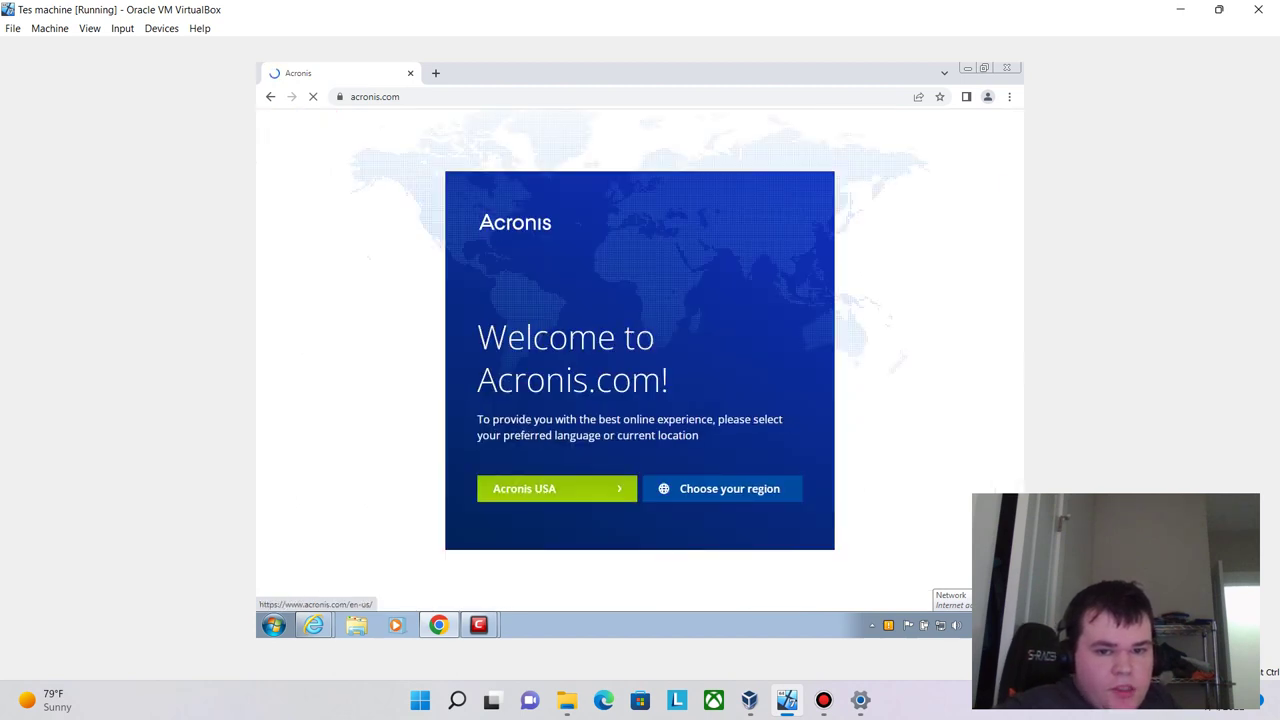
{"action": "left_click", "coordinate": [556, 488]}
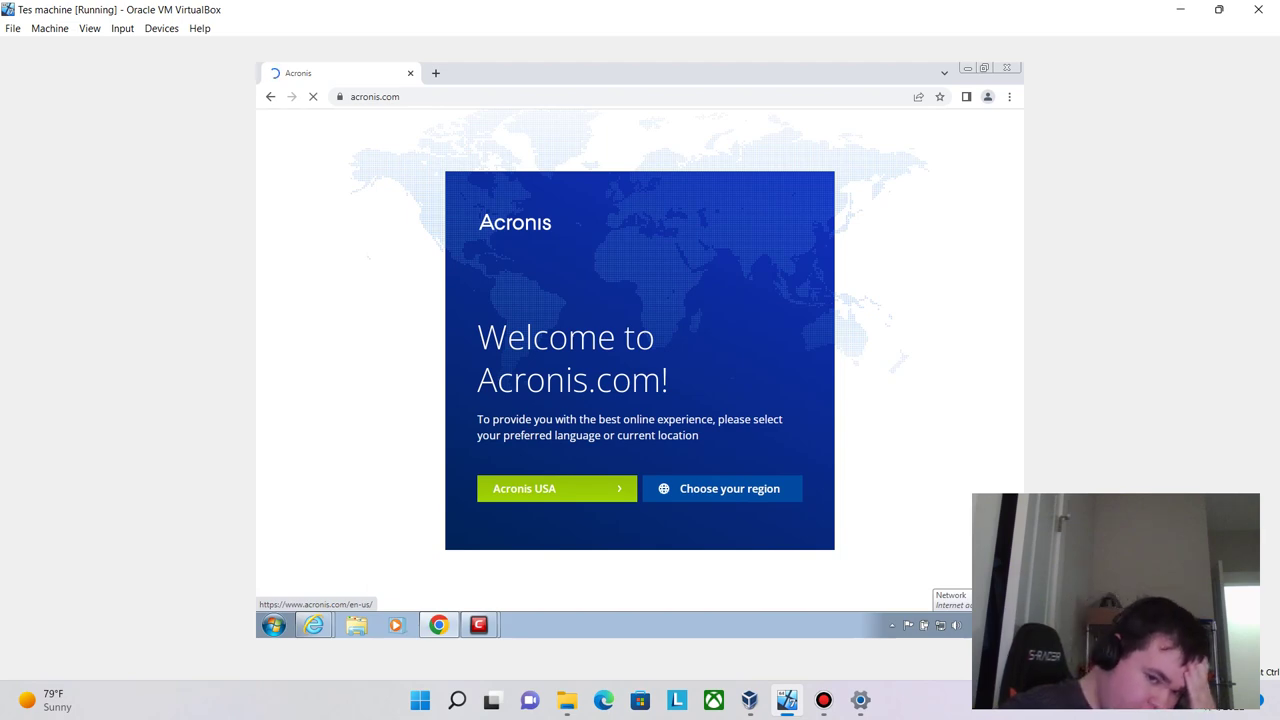
- Check the open Comodo windows, browse the Acronis USA page, then return to the acronis results
{"action": "left_click", "coordinate": [478, 625]}
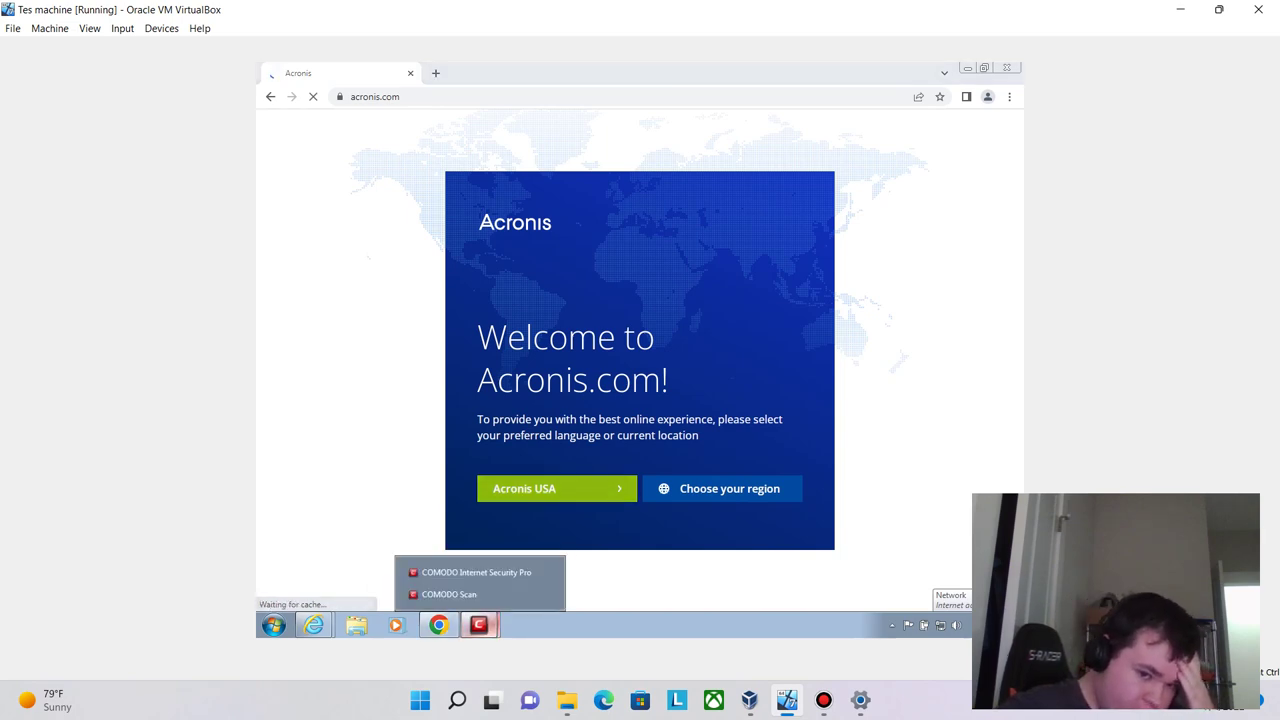
{"action": "left_click", "coordinate": [478, 625]}
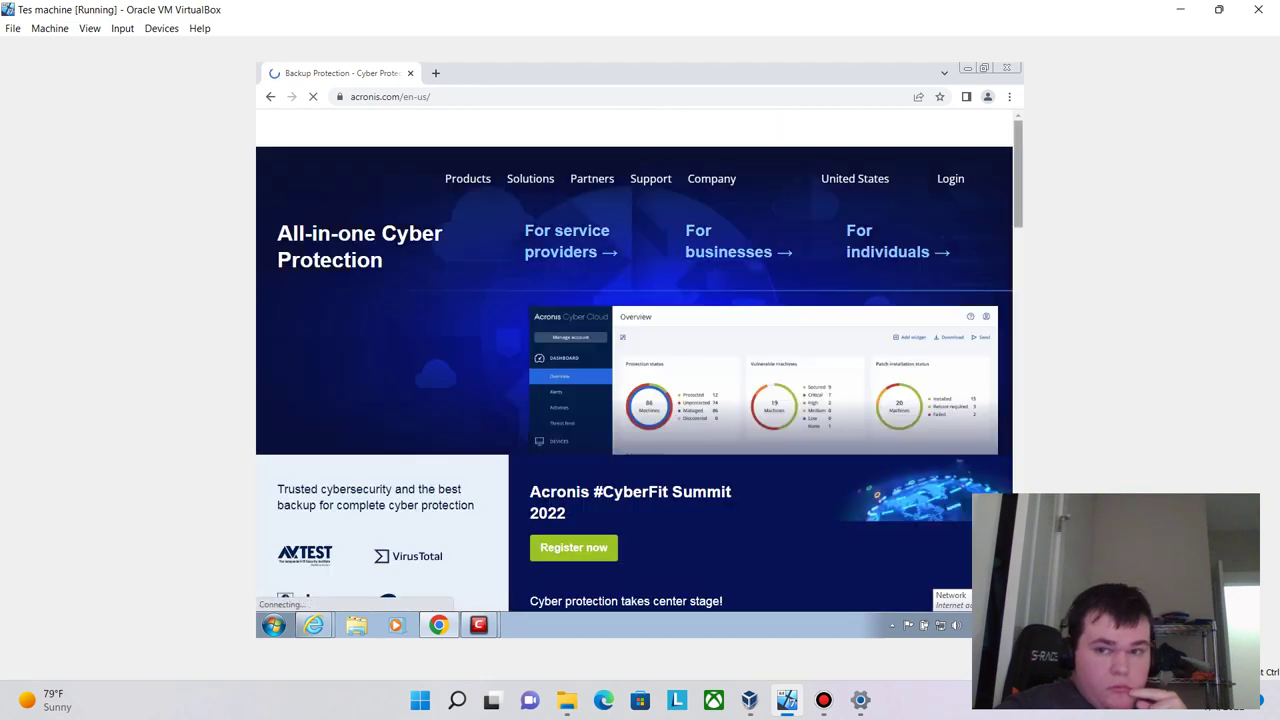
{"action": "scroll", "coordinate": [640, 360], "scroll_direction": "down", "scroll_amount": 5}
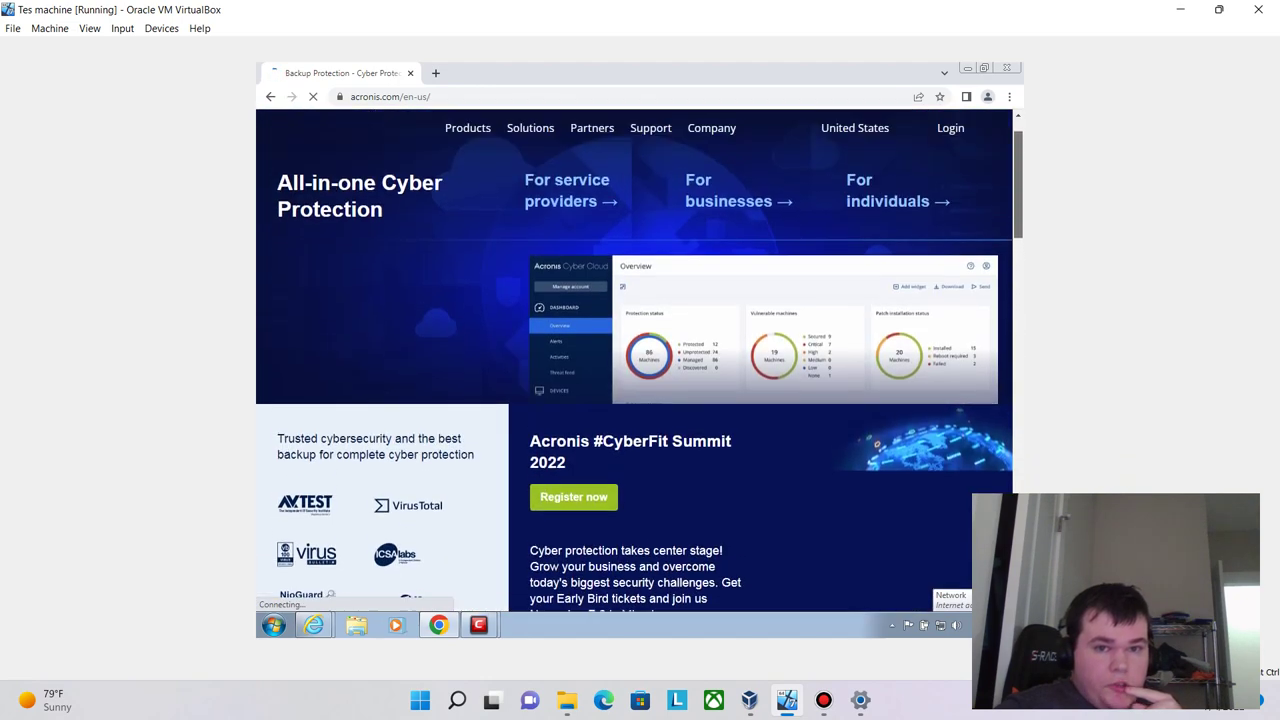
{"action": "scroll", "coordinate": [640, 360], "scroll_direction": "down", "scroll_amount": 8}
{"action": "scroll", "coordinate": [640, 360], "scroll_direction": "down", "scroll_amount": 10}
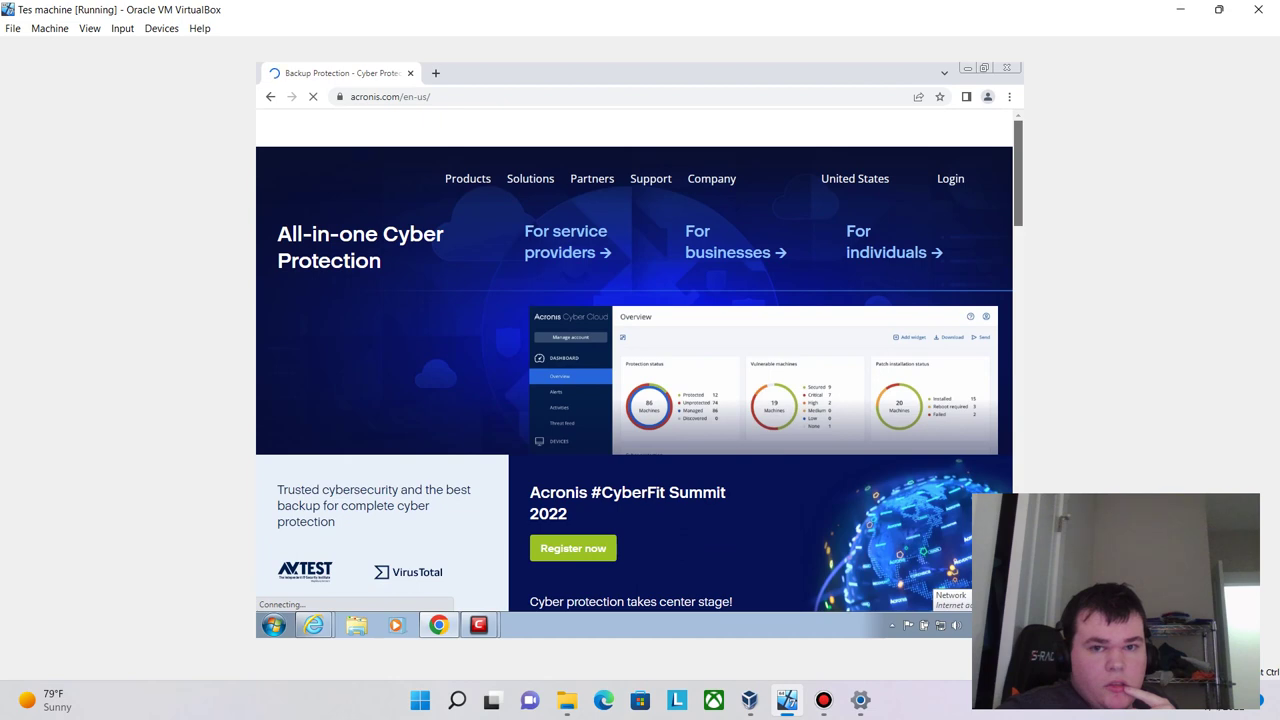
{"action": "scroll", "coordinate": [640, 360], "scroll_direction": "down", "scroll_amount": 5}
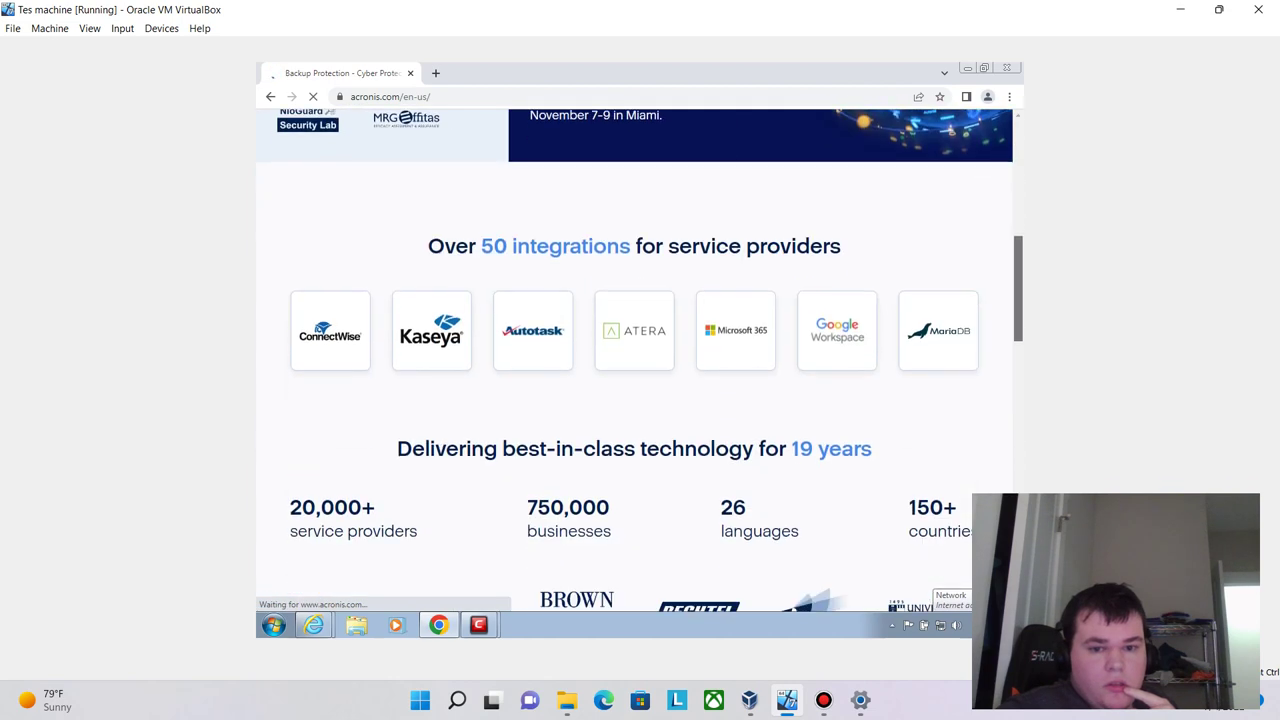
{"action": "scroll", "coordinate": [640, 360], "scroll_direction": "down", "scroll_amount": 1}
{"action": "key", "text": "ctrl+l"}
{"action": "key", "text": "End"}
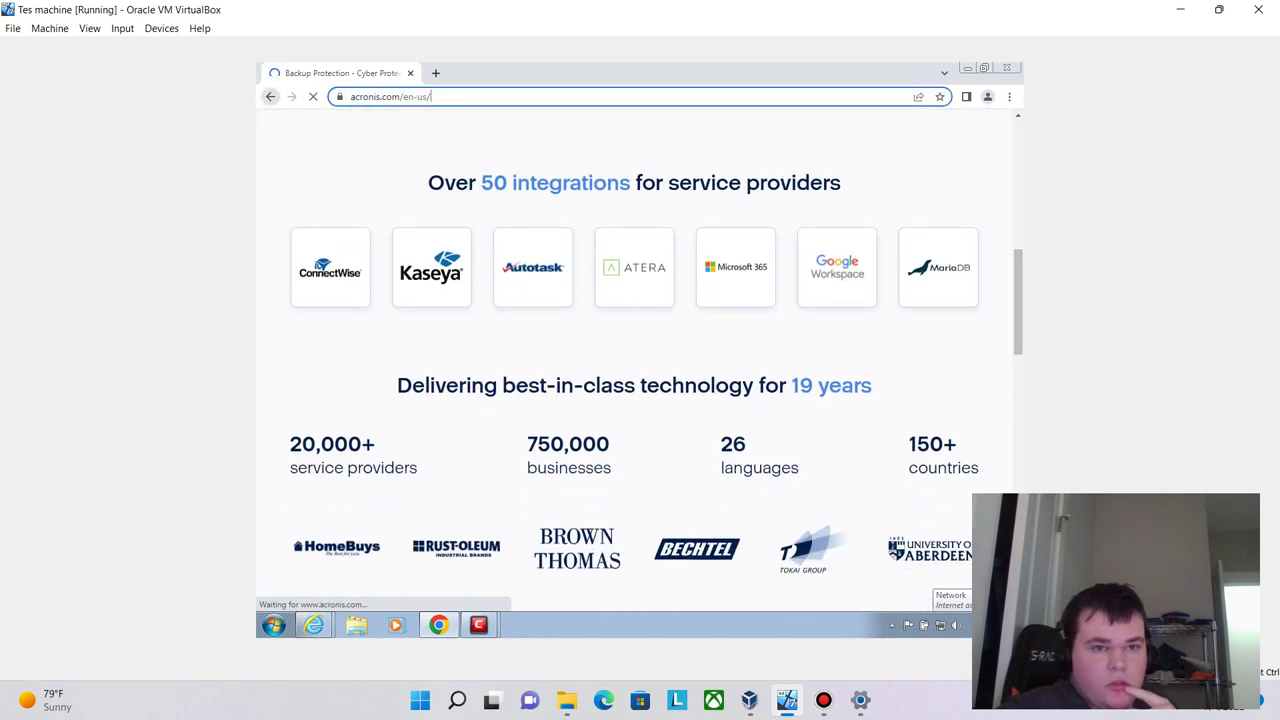
{"action": "key", "text": "alt+Left"}
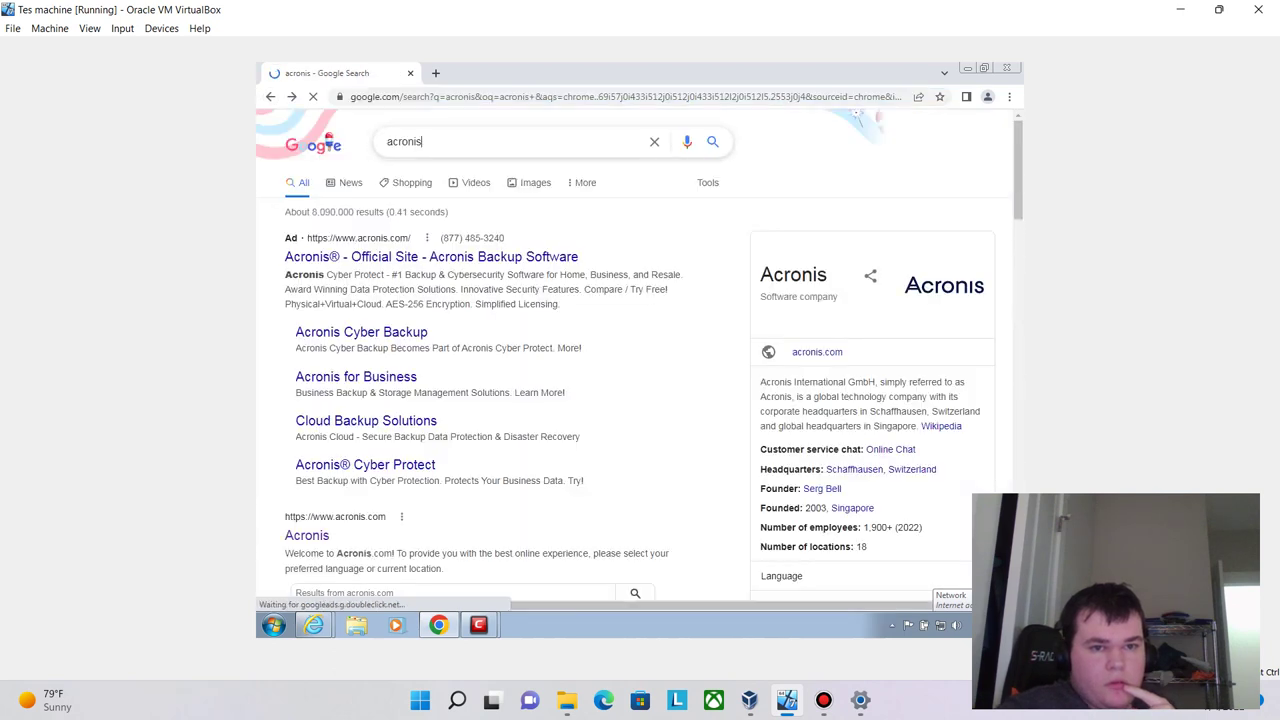
- Search Google for 'acronis free download', then 'acronis ransomware protection'
{"action": "left_click", "coordinate": [422, 141]}
{"action": "type", "text": "f"}
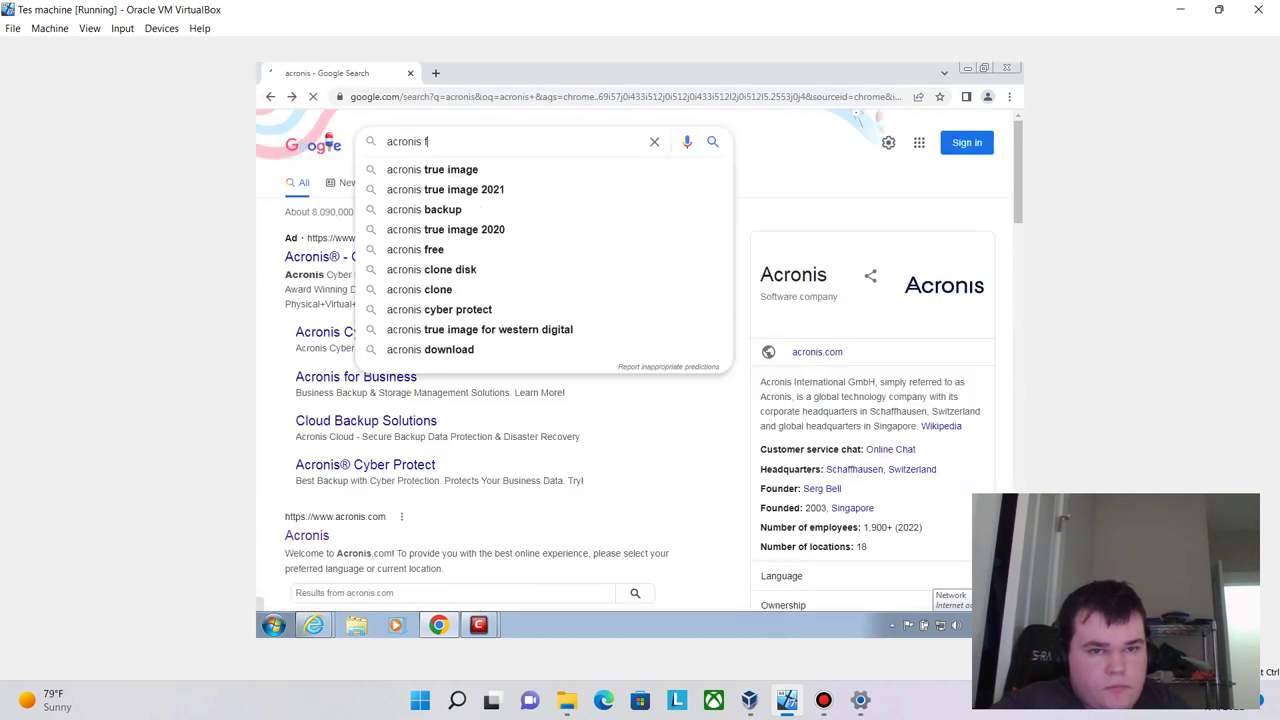
{"action": "type", "text": "ree download"}
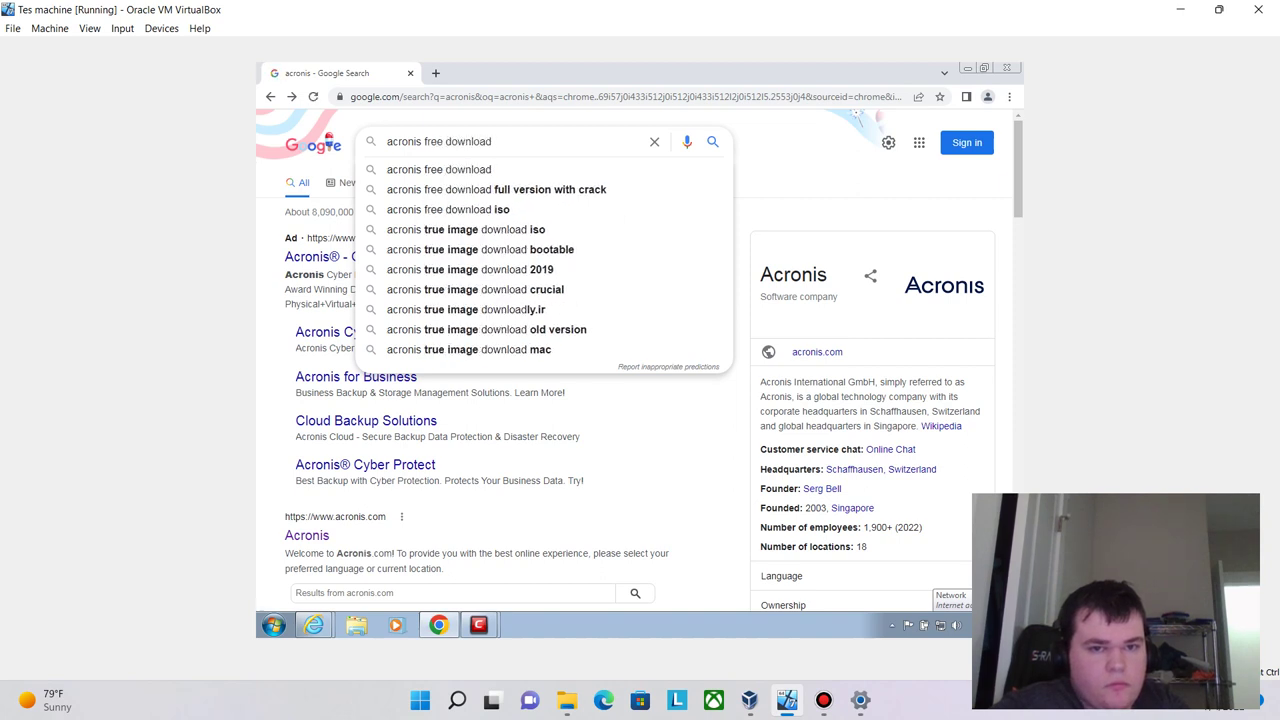
{"action": "key", "text": "Return"}
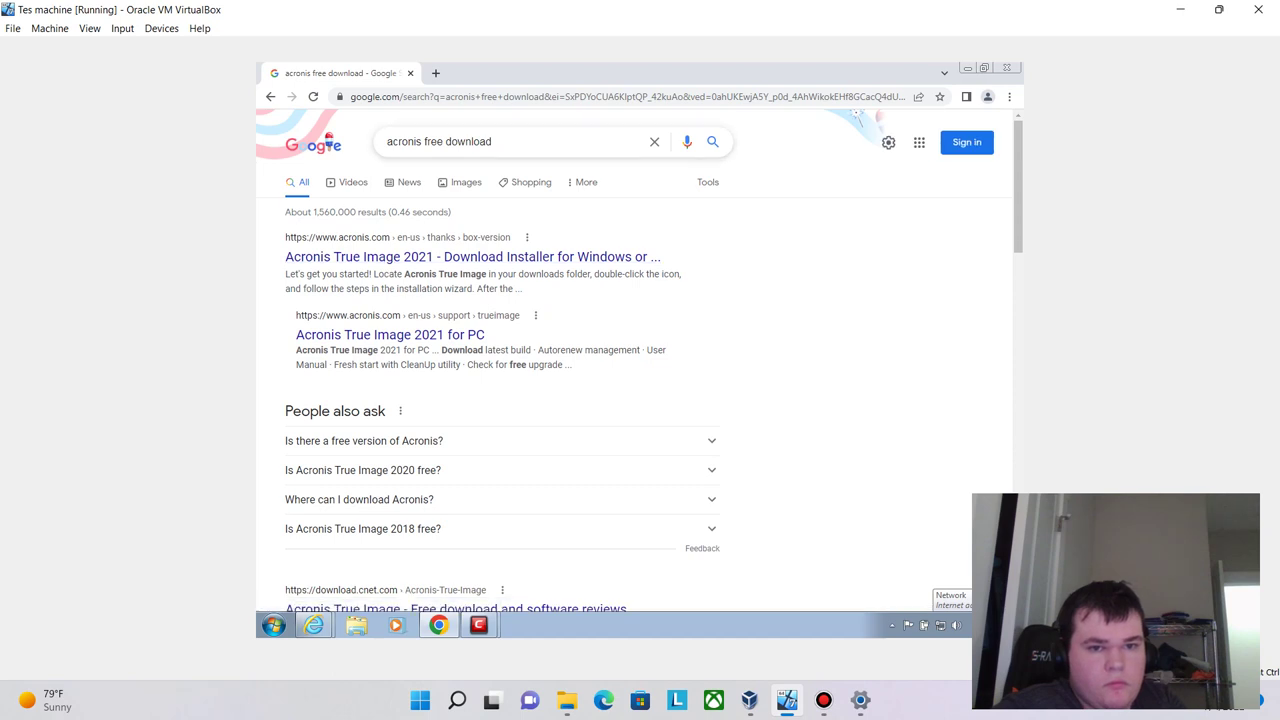
{"action": "left_click", "coordinate": [422, 141]}
{"action": "type", "text": "ransomw"}
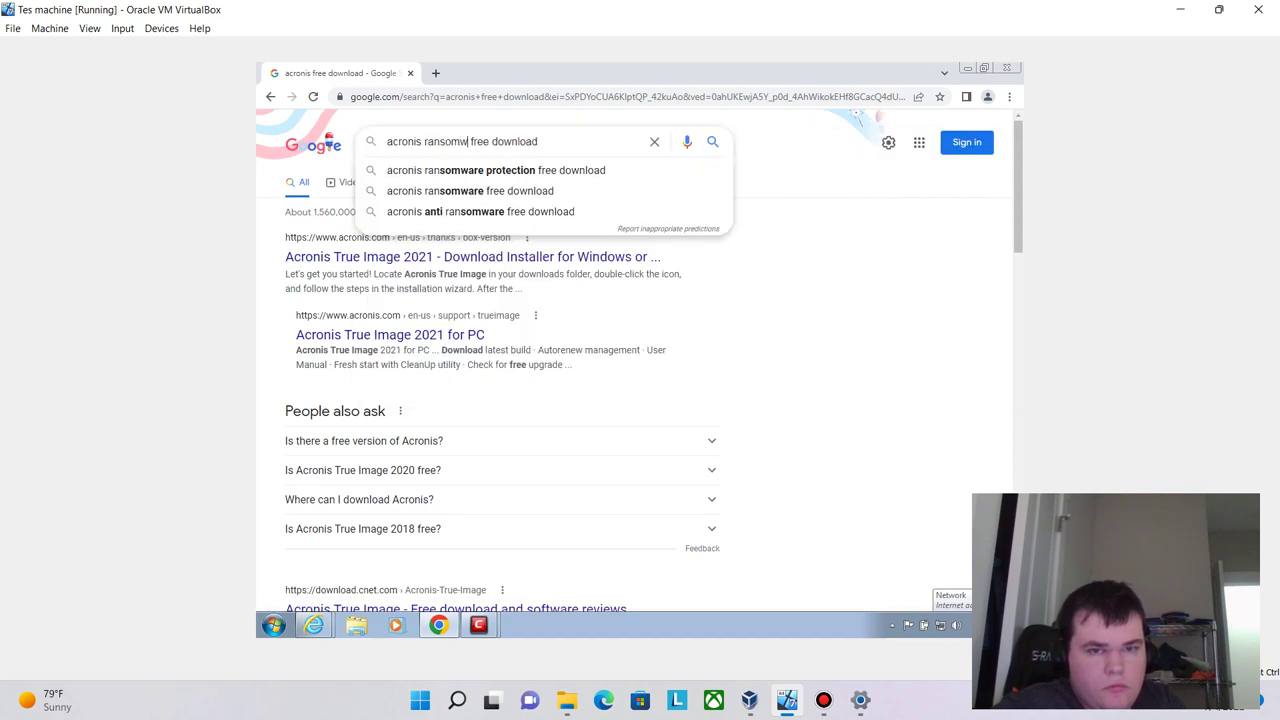
{"action": "key", "text": "Down"}
{"action": "key", "text": "Return"}
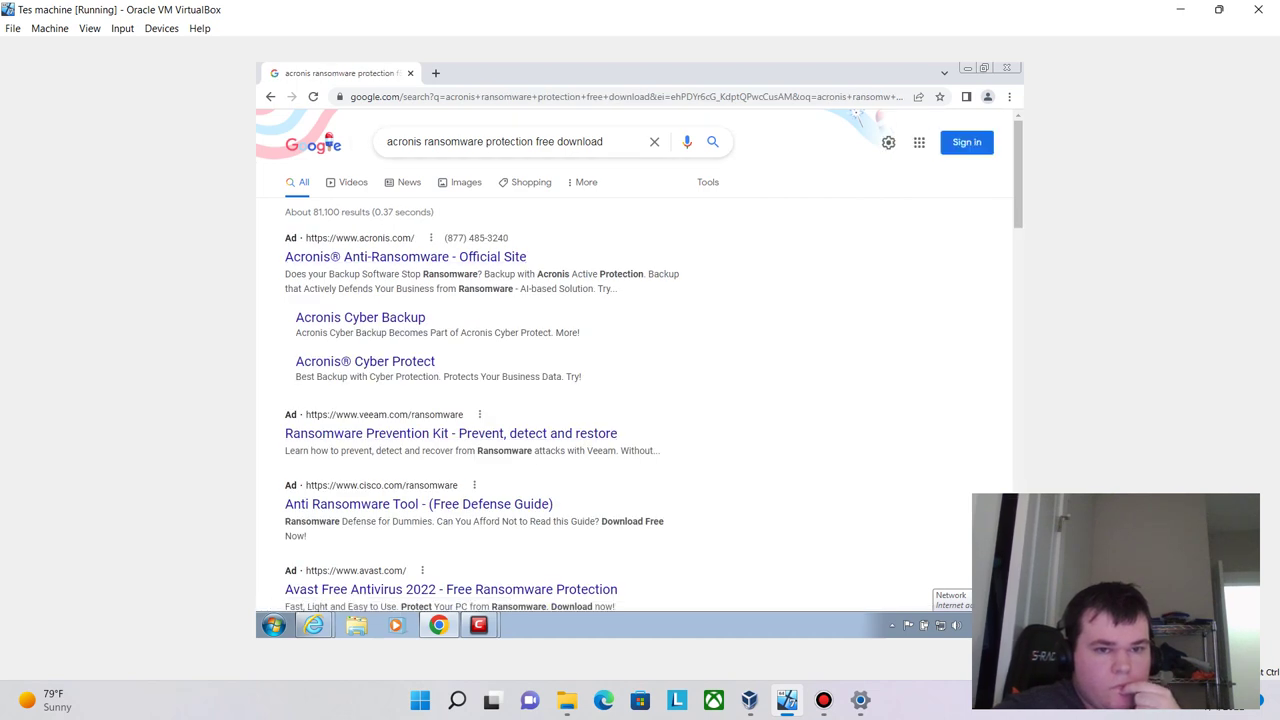
- Open the Acronis Anti-Ransomware page and let Windows check online for Comodo's crash fix
{"action": "left_click", "coordinate": [405, 257]}
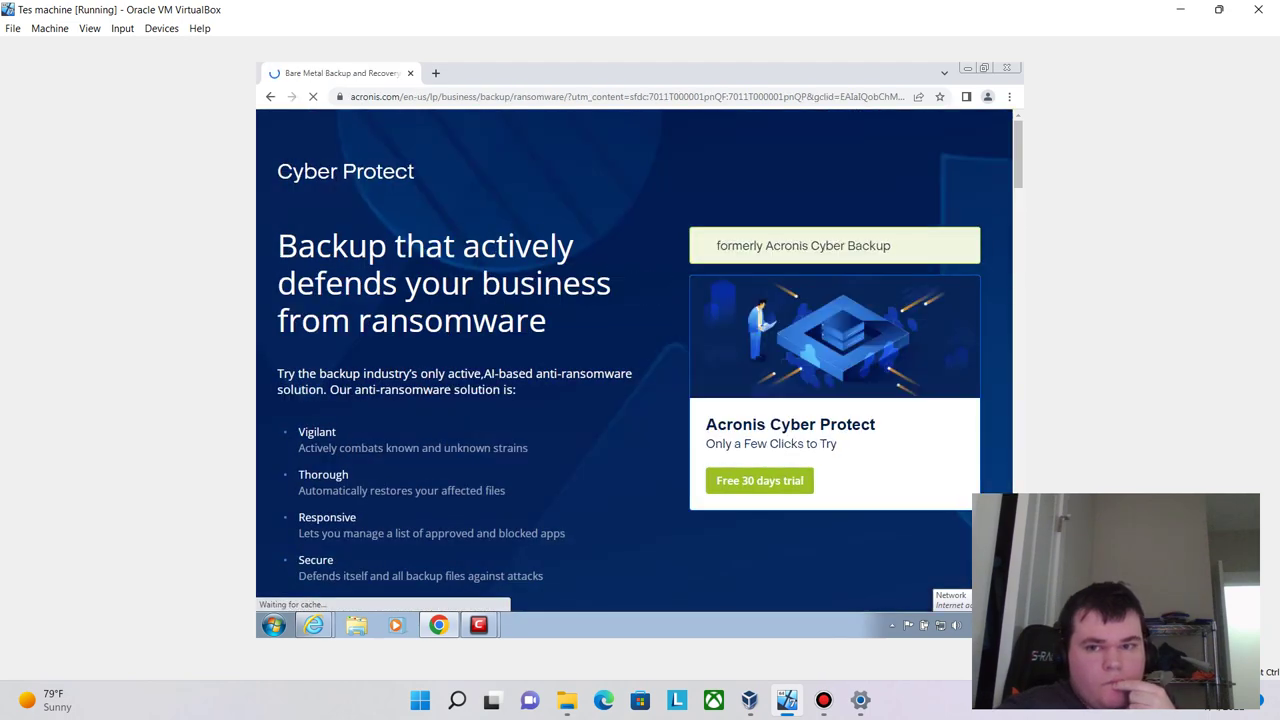
{"action": "scroll", "coordinate": [634, 360], "scroll_direction": "down", "scroll_amount": 8}
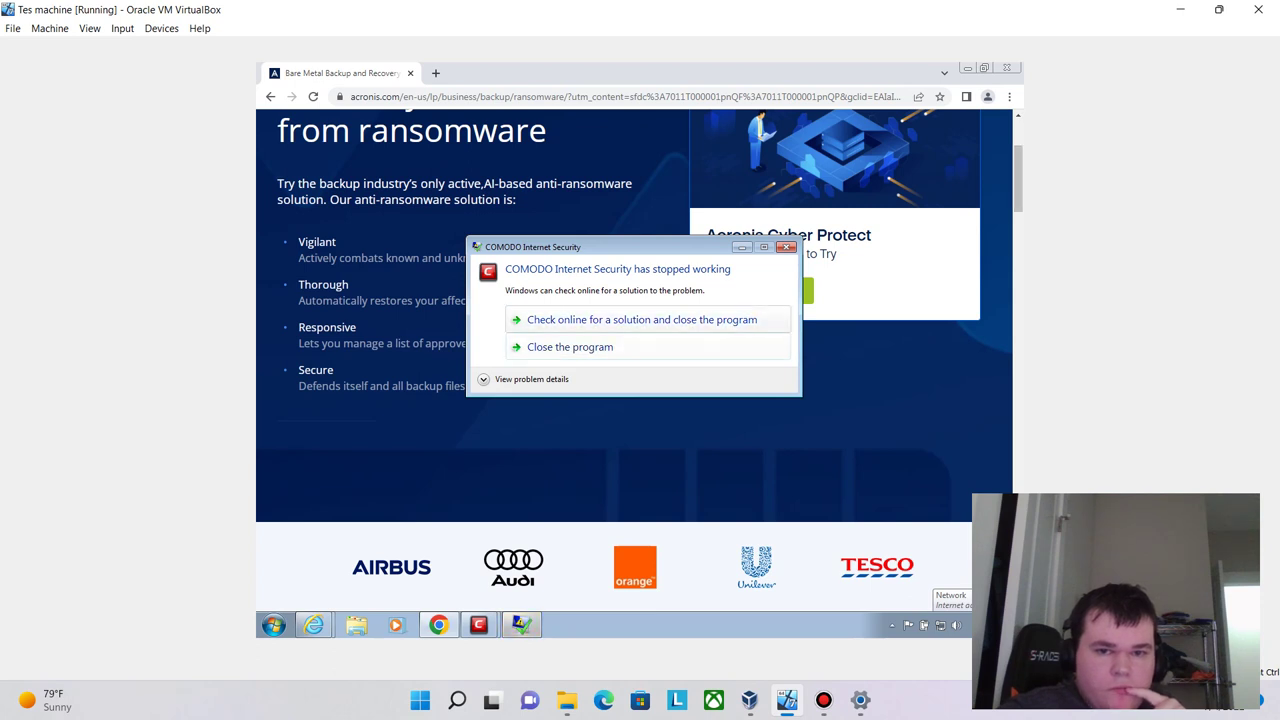
{"action": "key", "text": "Return"}
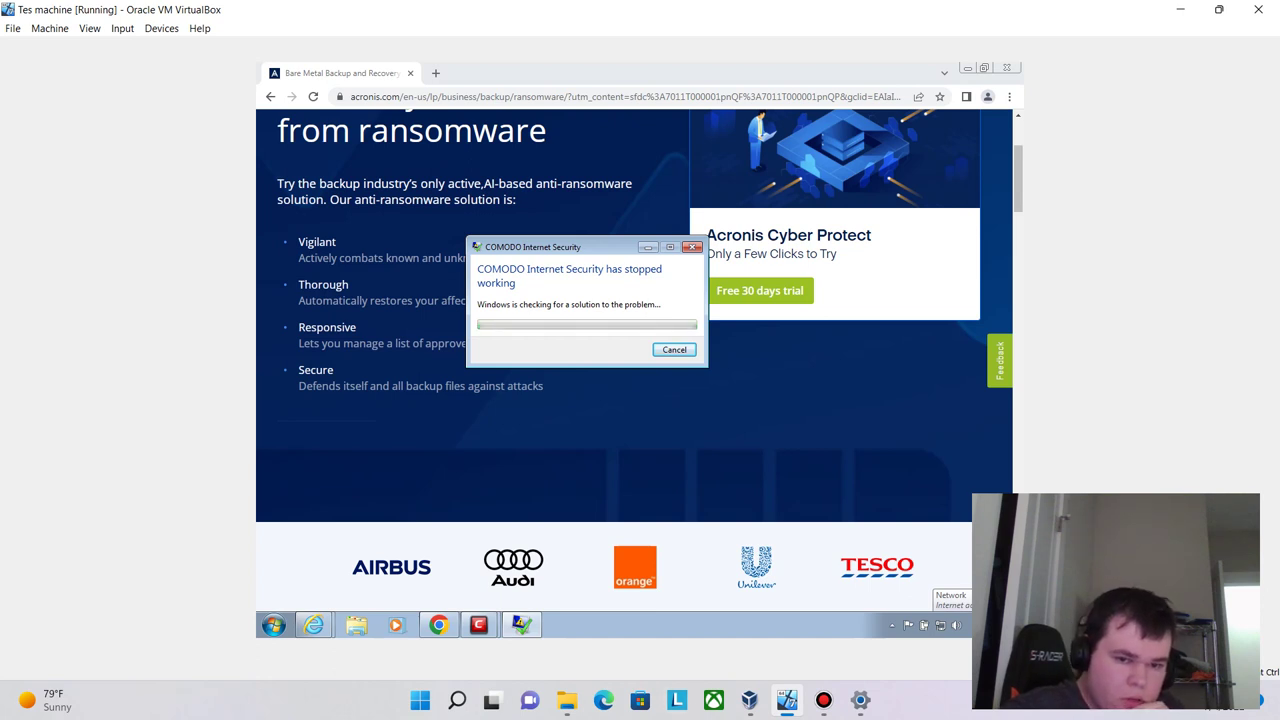
- Bring the COMODO Scan window forward, then open Acronis's 'Free 30 days trial' form
{"action": "left_click", "coordinate": [478, 625]}
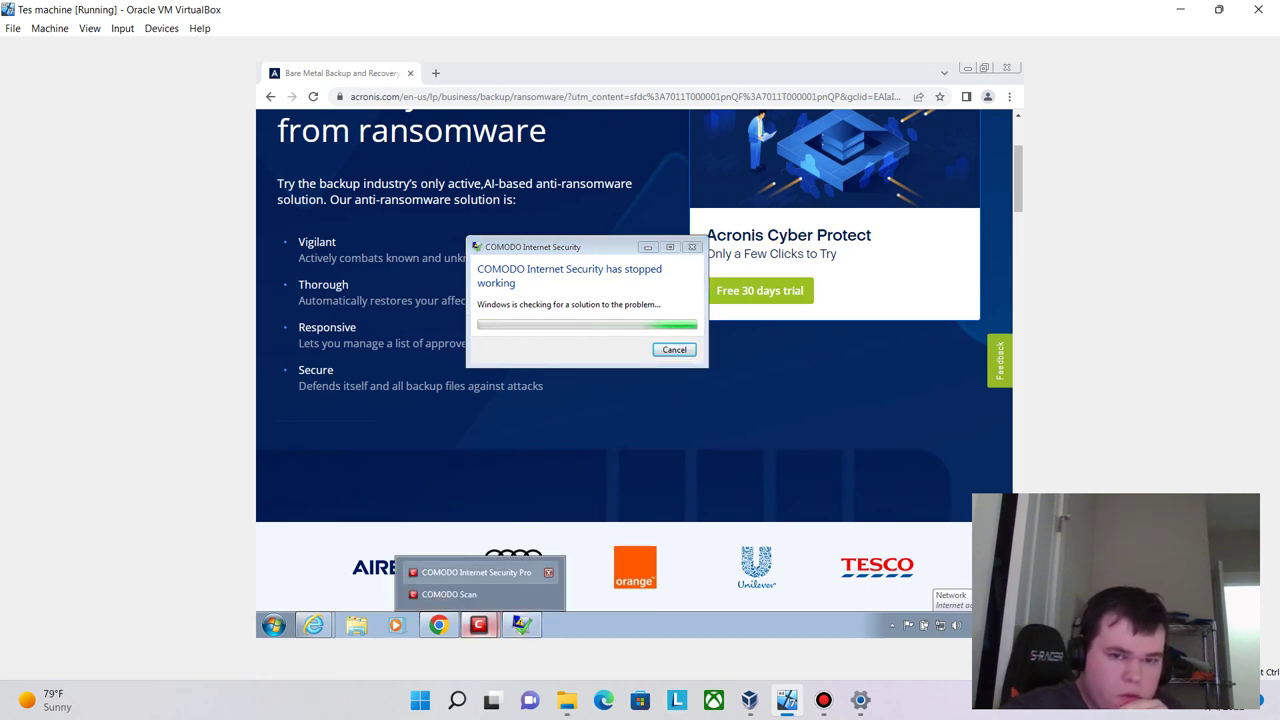
{"action": "key", "text": "Escape"}
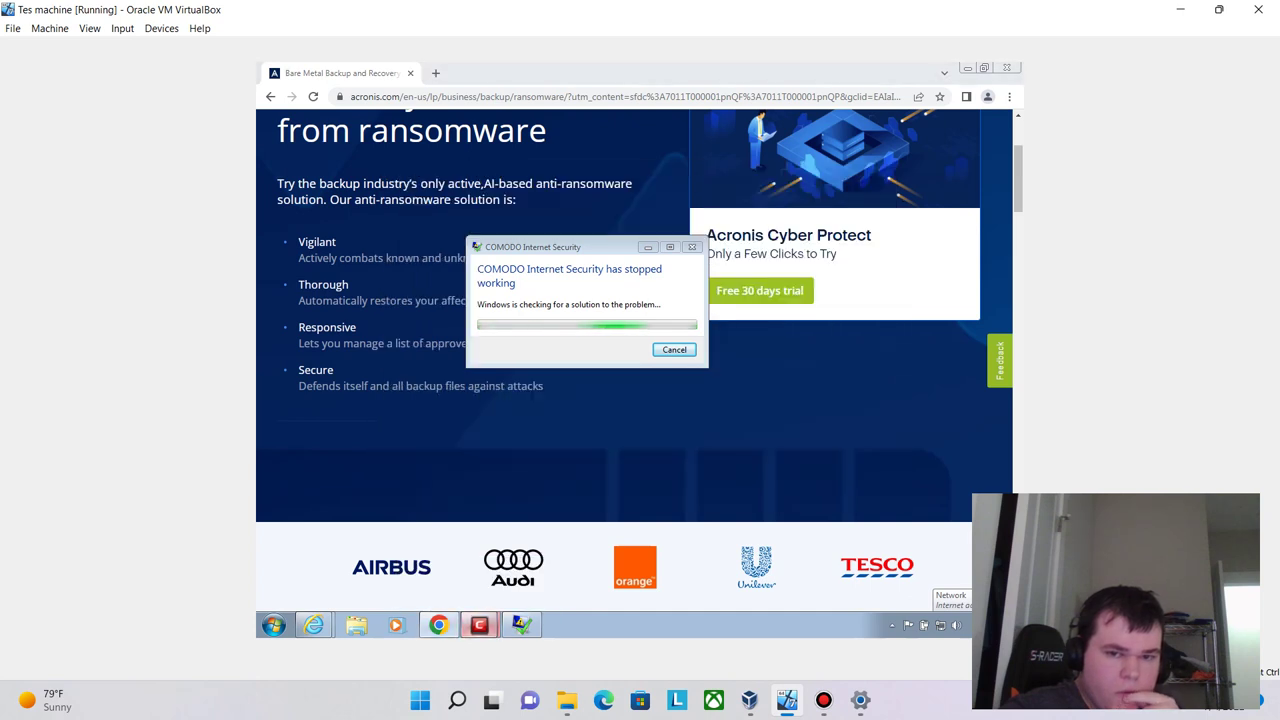
{"action": "left_click", "coordinate": [478, 625]}
{"action": "left_click", "coordinate": [449, 594]}
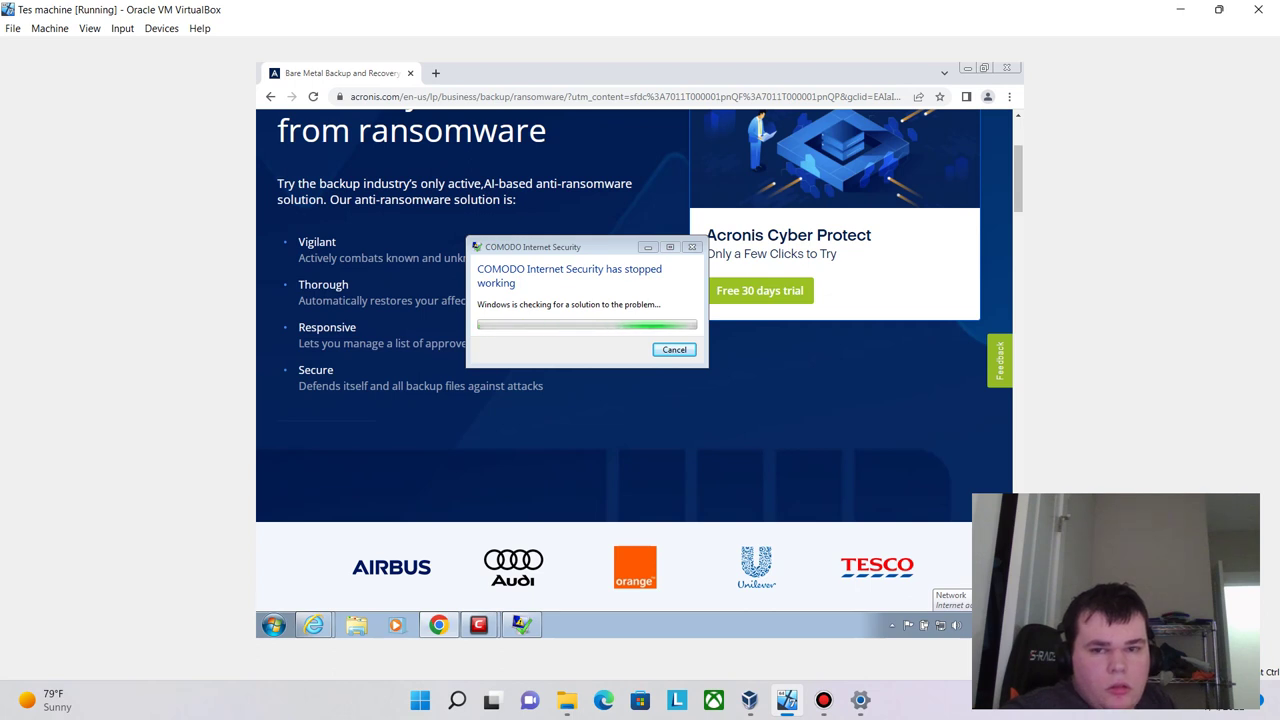
{"action": "left_click", "coordinate": [759, 290]}
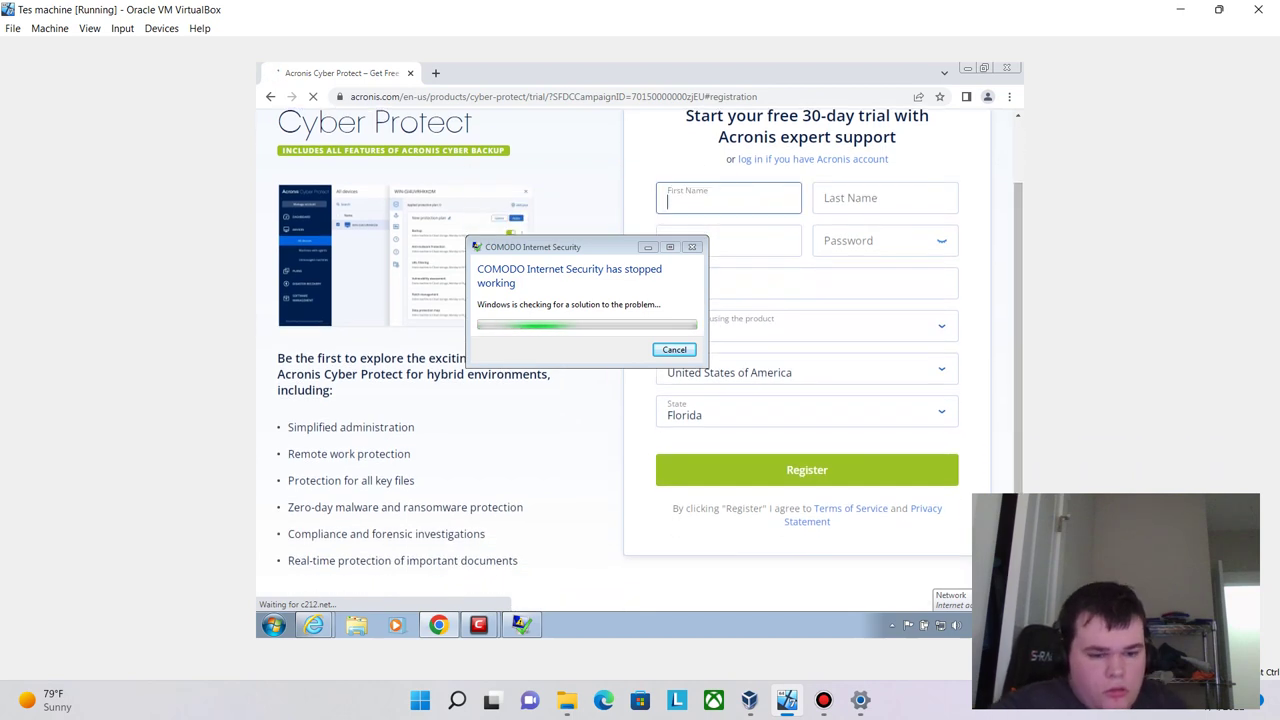
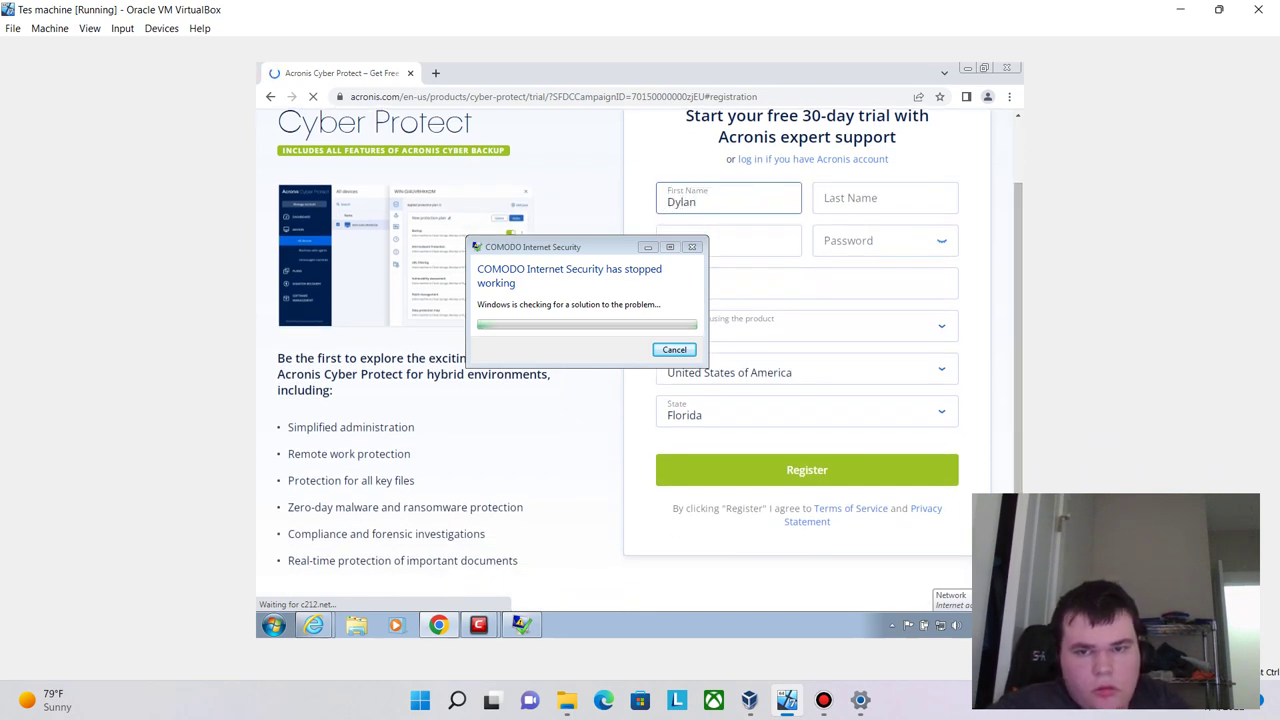
- Fill in the first name, last name, e-mail, password and phone number on the Acronis trial form
{"action": "key", "text": "Tab"}
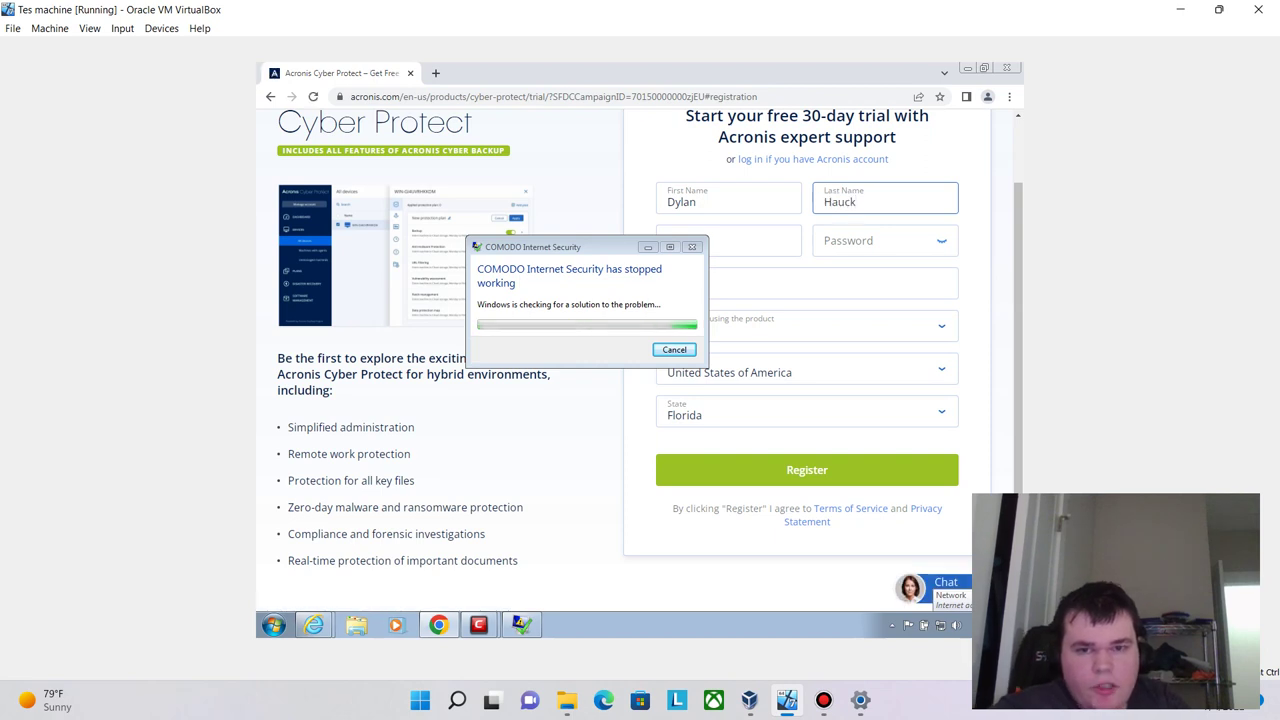
{"action": "key", "text": "Tab"}
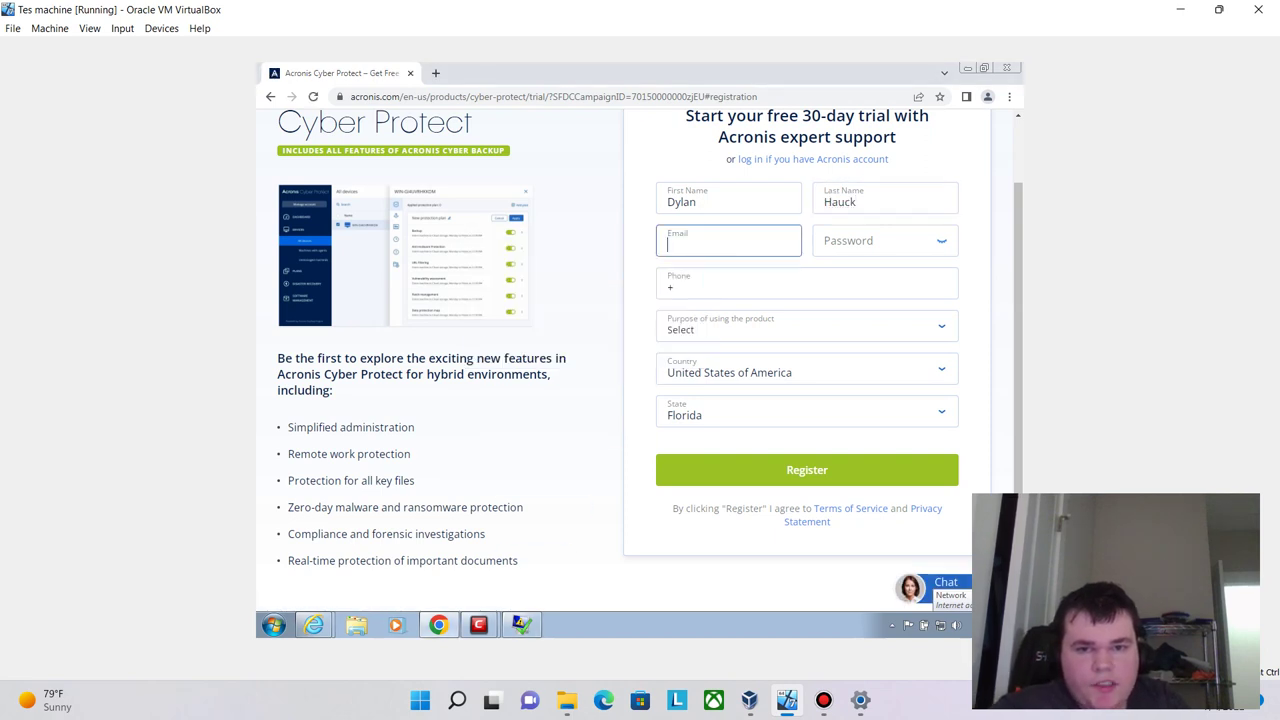
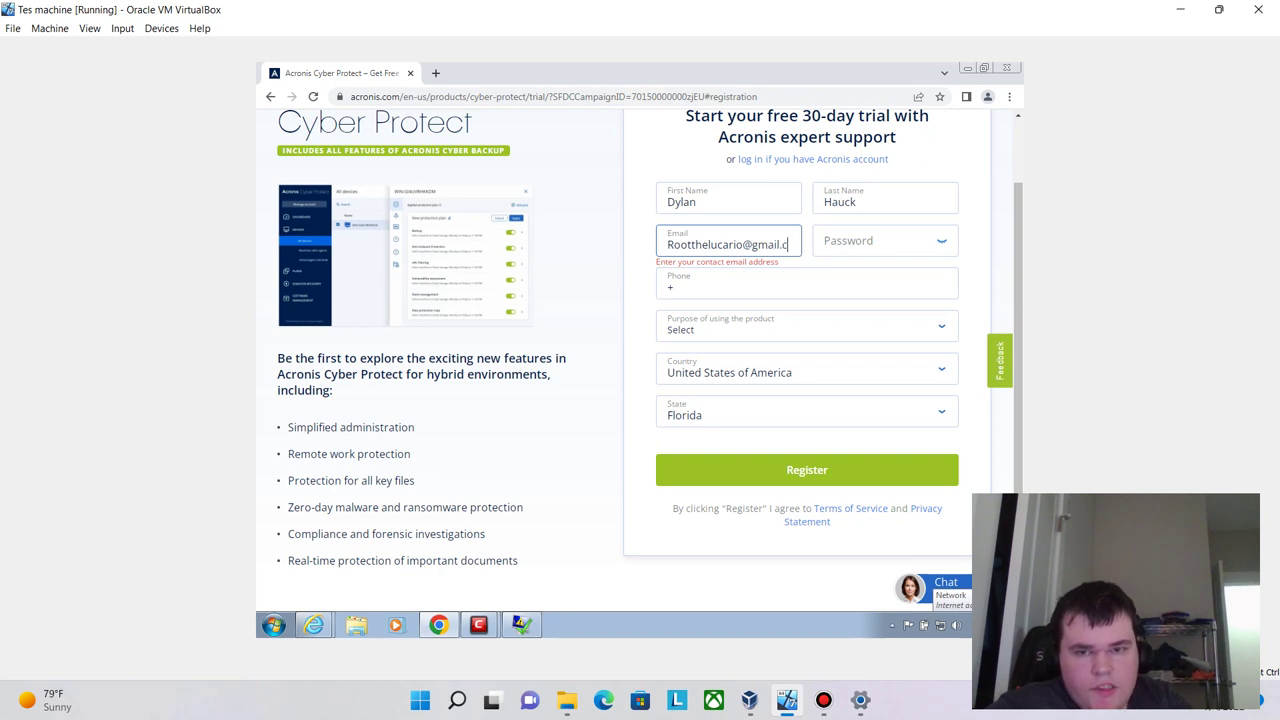
{"action": "left_click", "coordinate": [870, 244]}
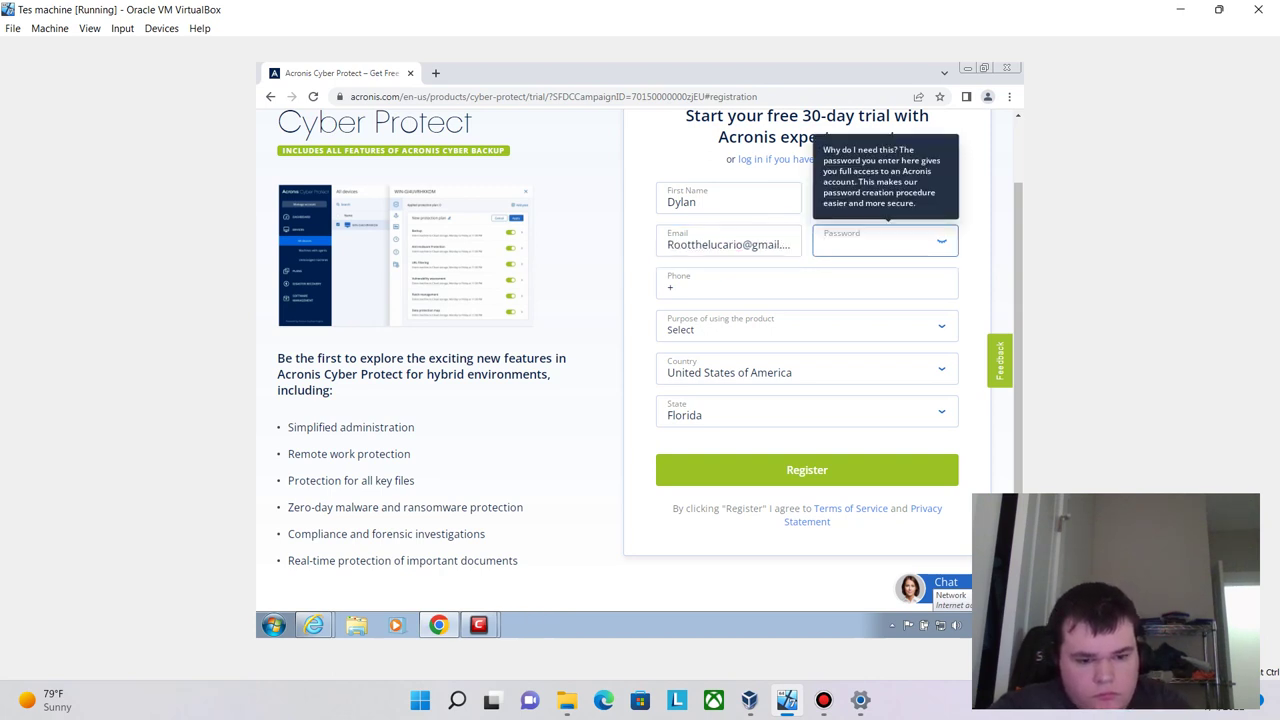
{"action": "type", "text": "R"}
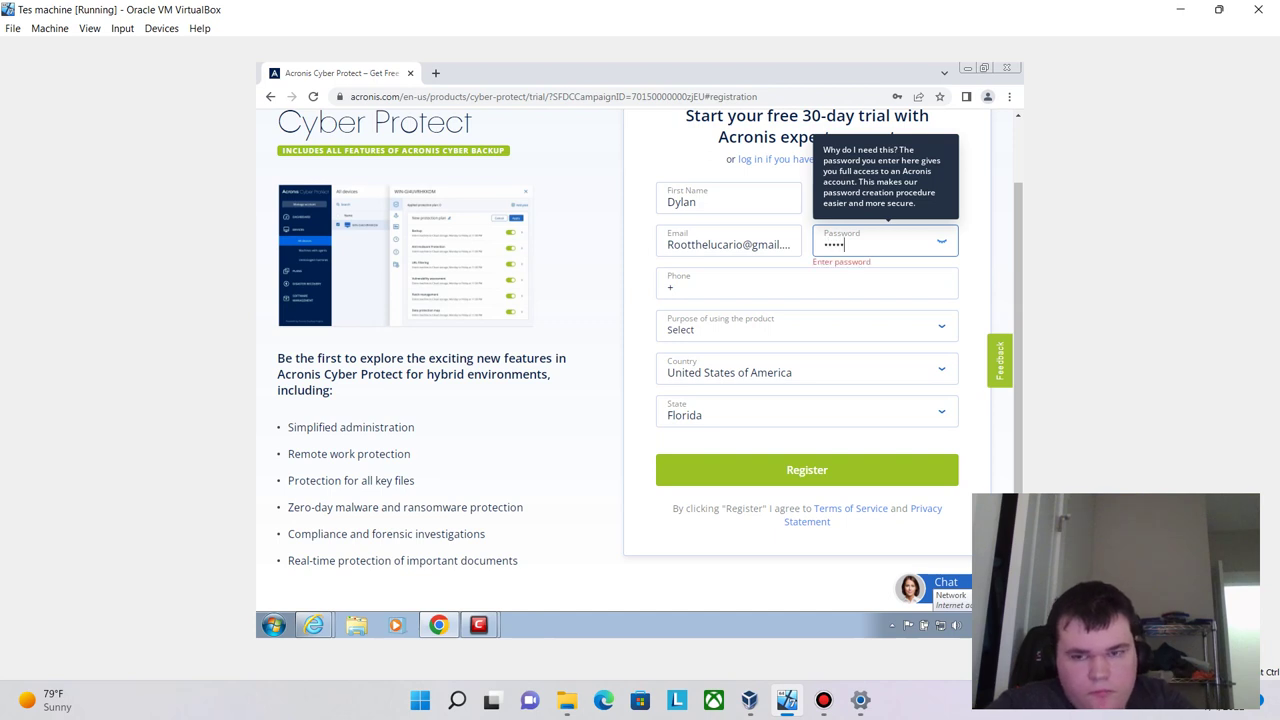
{"action": "key", "text": "BackSpace"}
{"action": "key", "text": "BackSpace"}
{"action": "key", "text": "BackSpace"}
{"action": "key", "text": "BackSpace"}
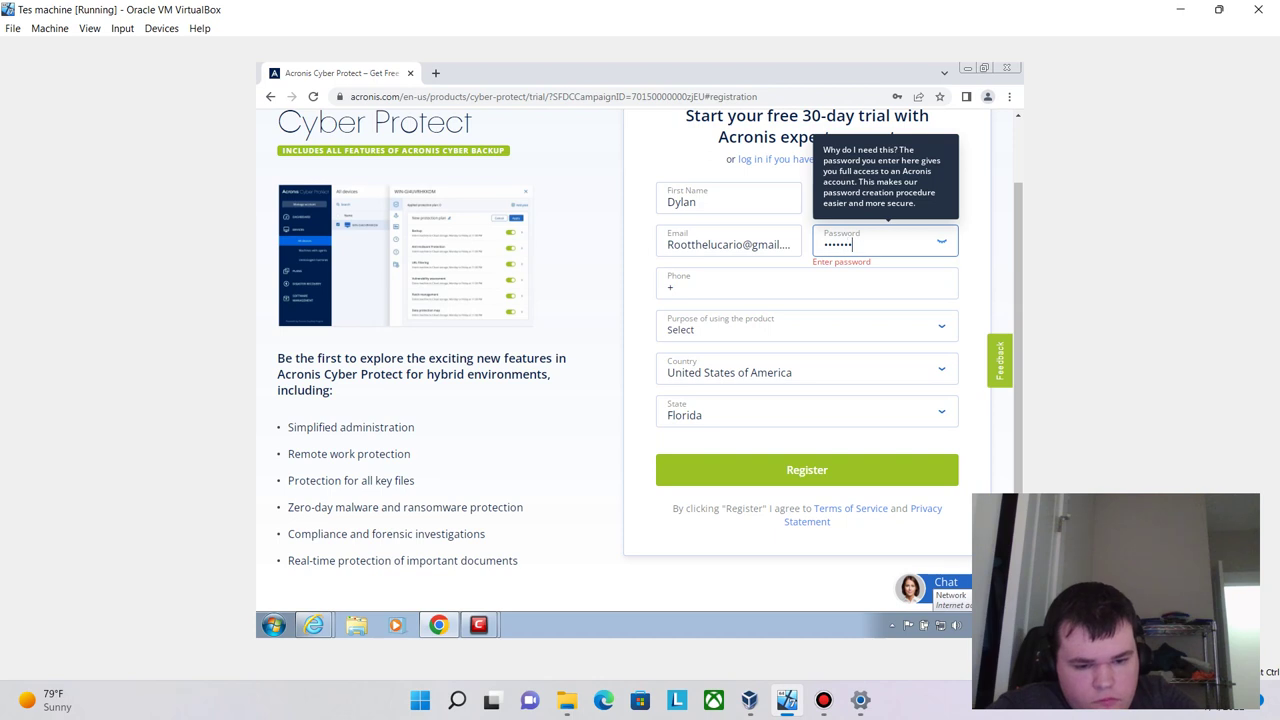
{"action": "type", "text": "123"}
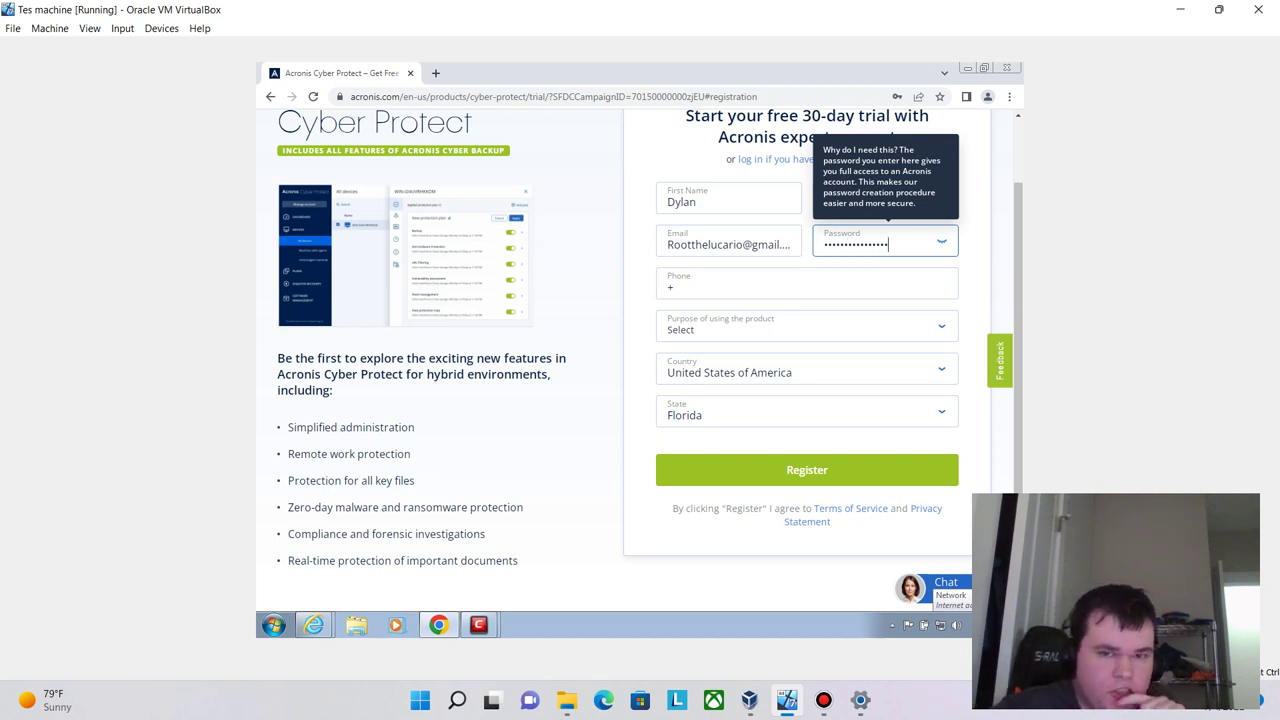
{"action": "left_click", "coordinate": [672, 287]}
{"action": "key", "text": "BackSpace"}
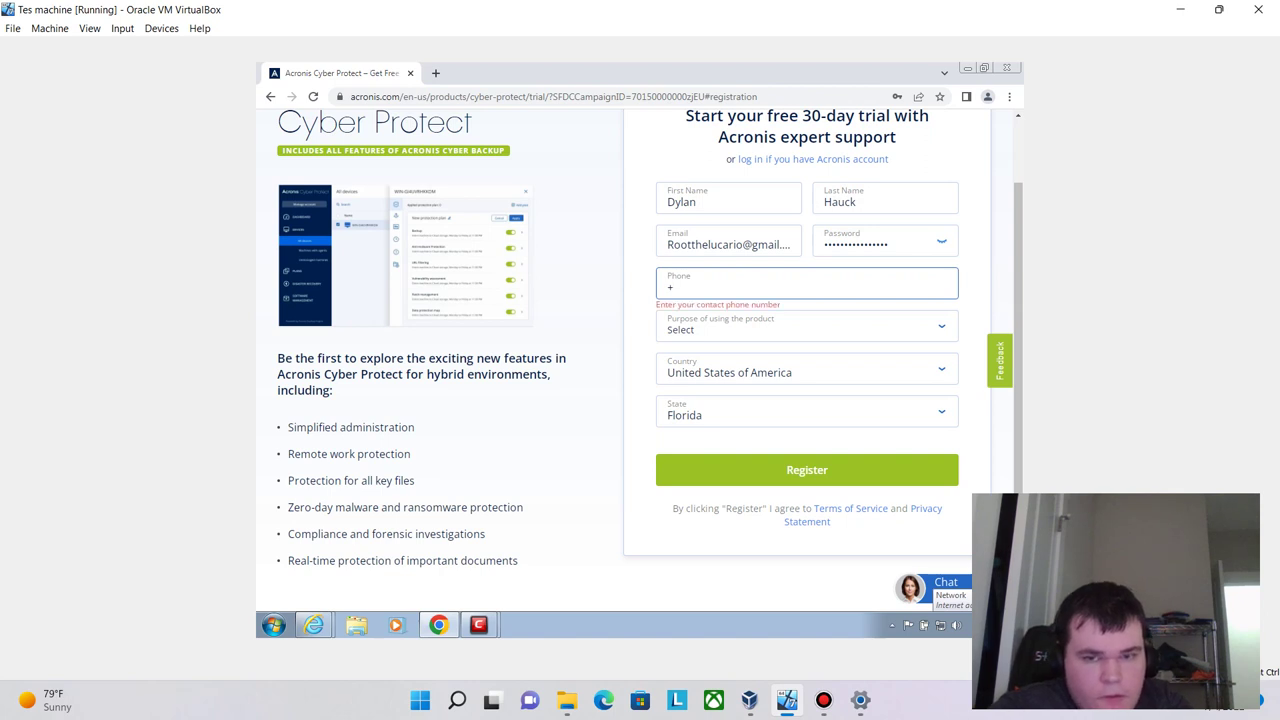
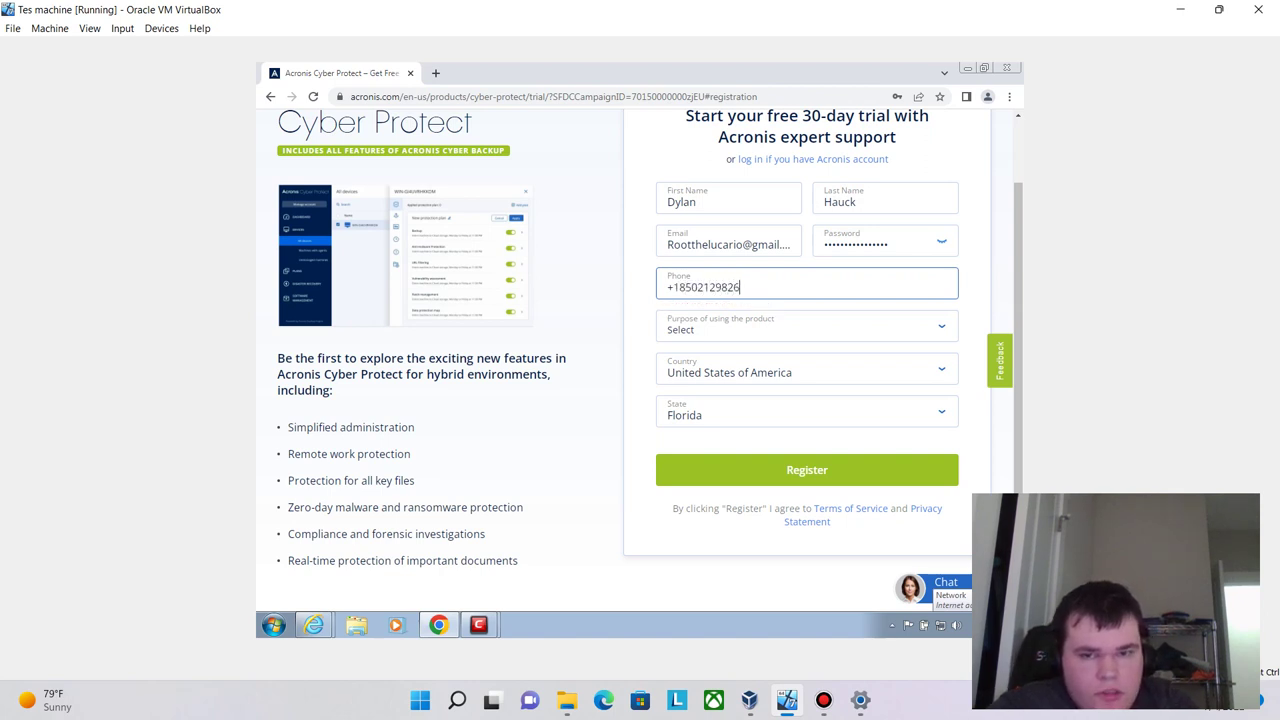
- Set the purpose to For home use and the country to United States of America, then register
{"action": "left_click", "coordinate": [806, 326]}
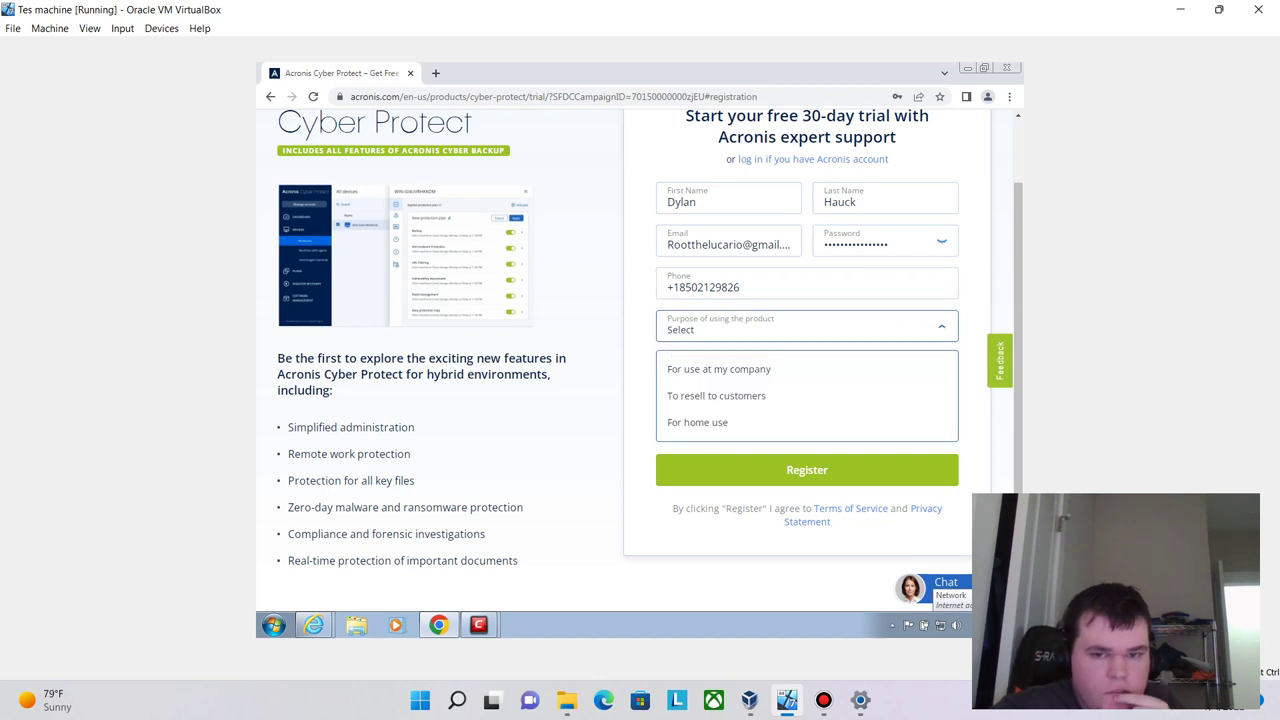
{"action": "left_click_drag", "start_coordinate": [714, 370], "coordinate": [810, 390]}
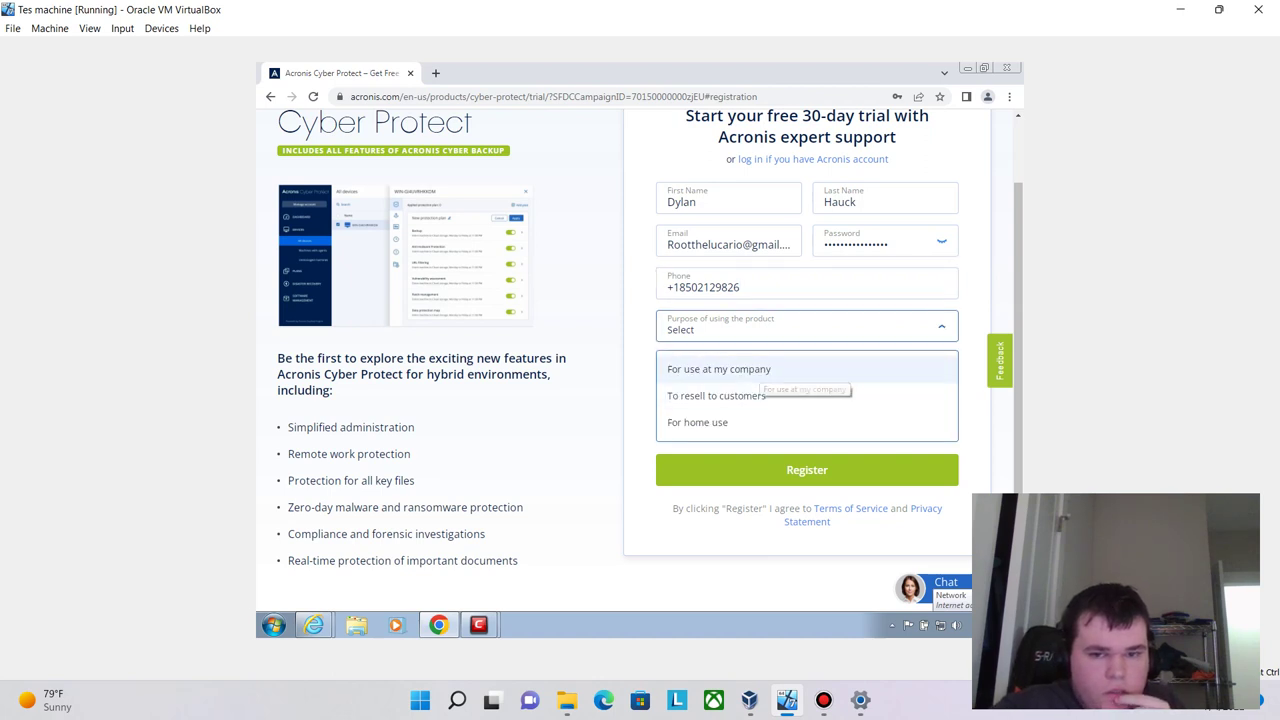
{"action": "left_click", "coordinate": [697, 422]}
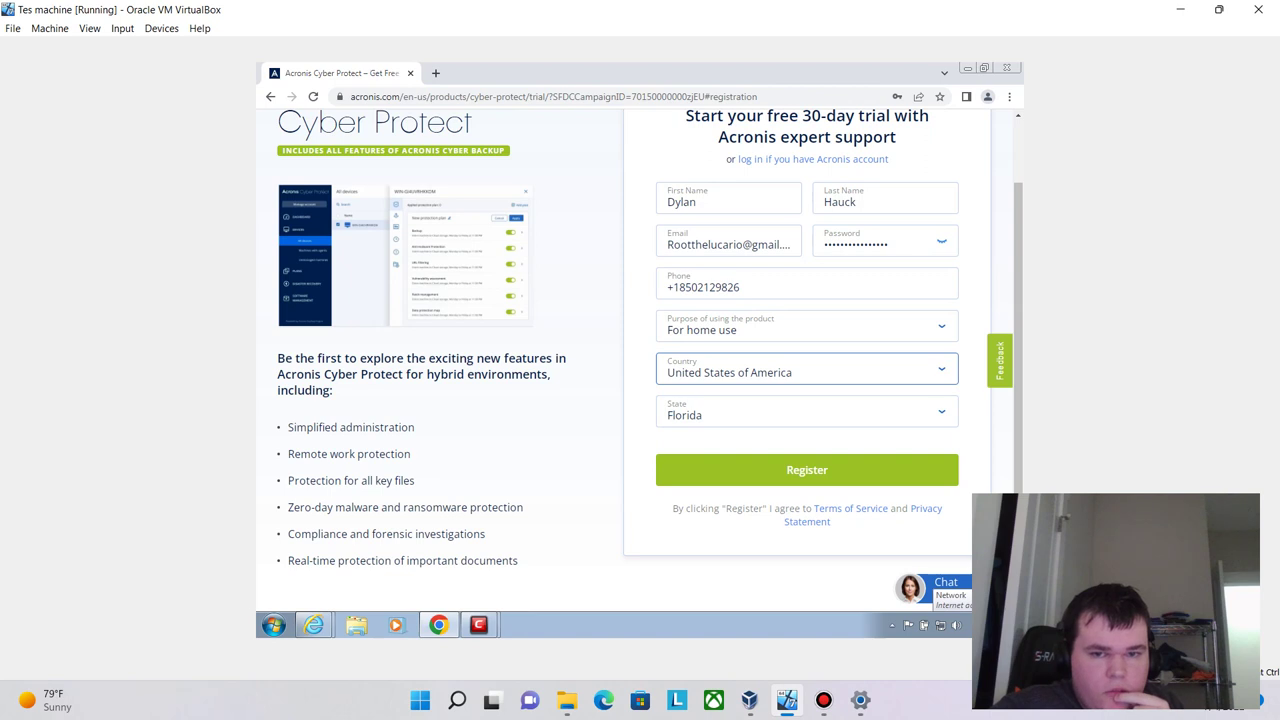
{"action": "left_click", "coordinate": [806, 370]}
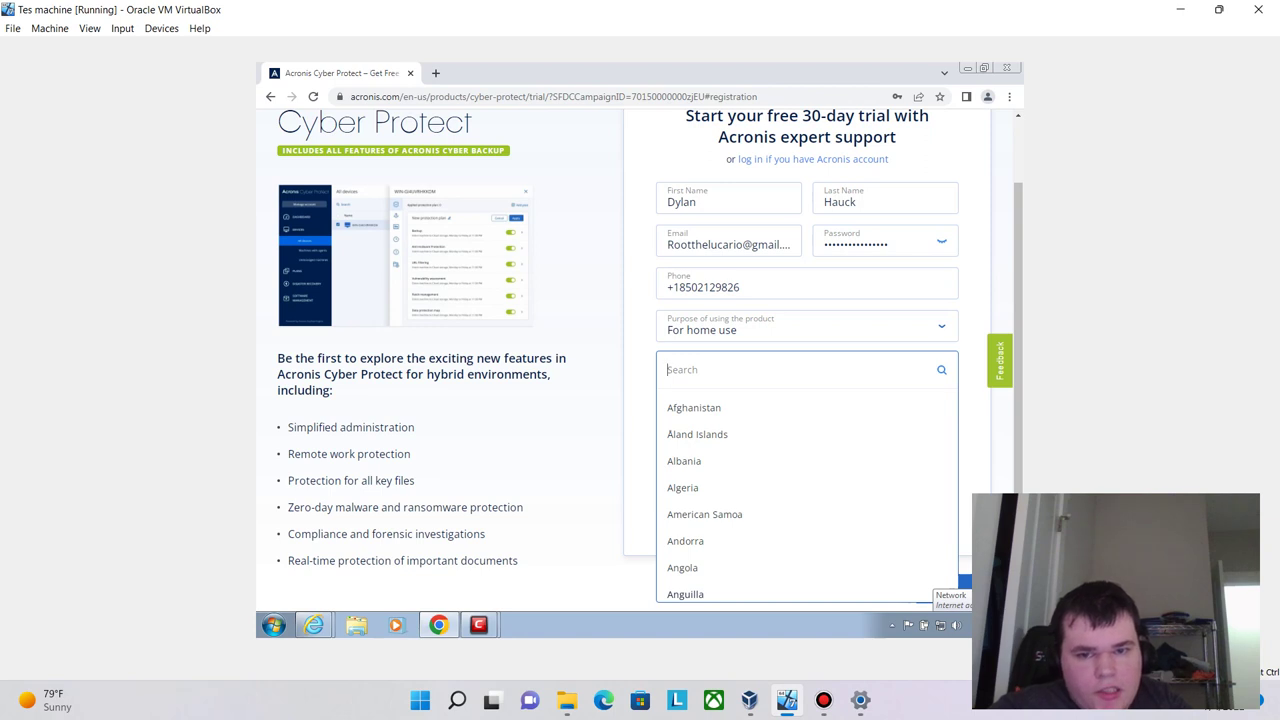
{"action": "type", "text": "Unit"}
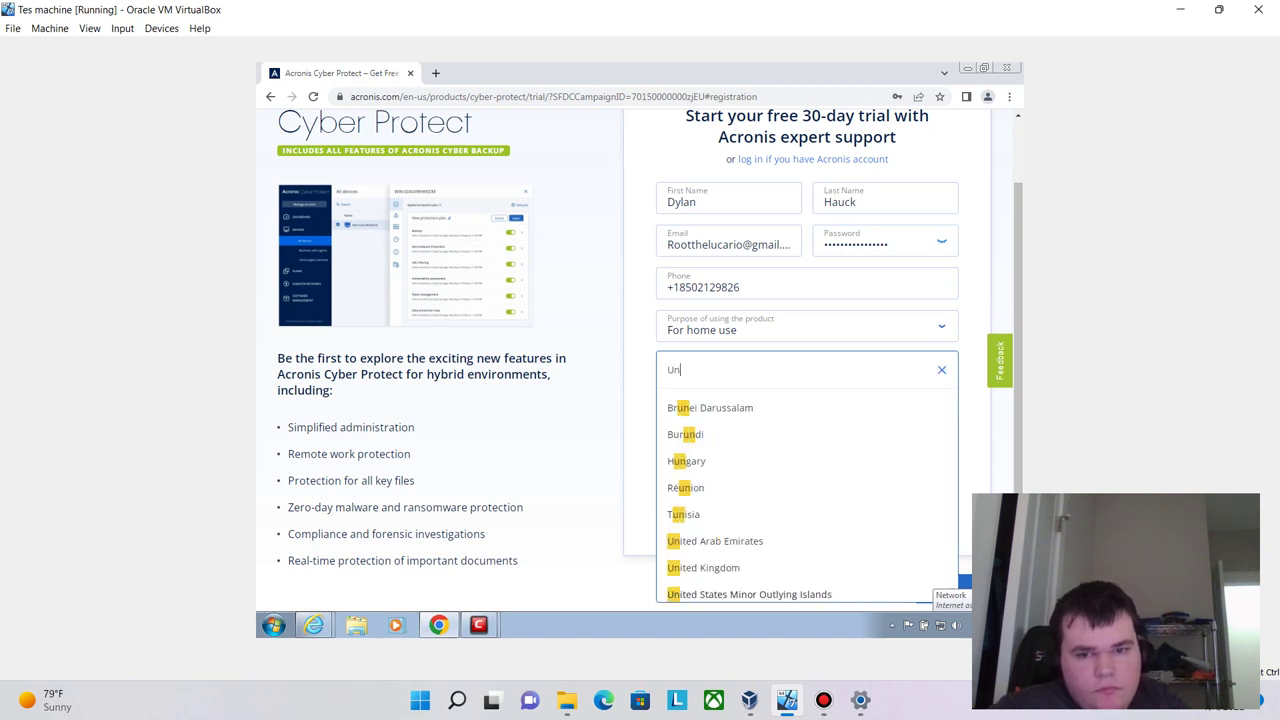
{"action": "key", "text": "Down"}
{"action": "key", "text": "Down"}
{"action": "key", "text": "Down"}
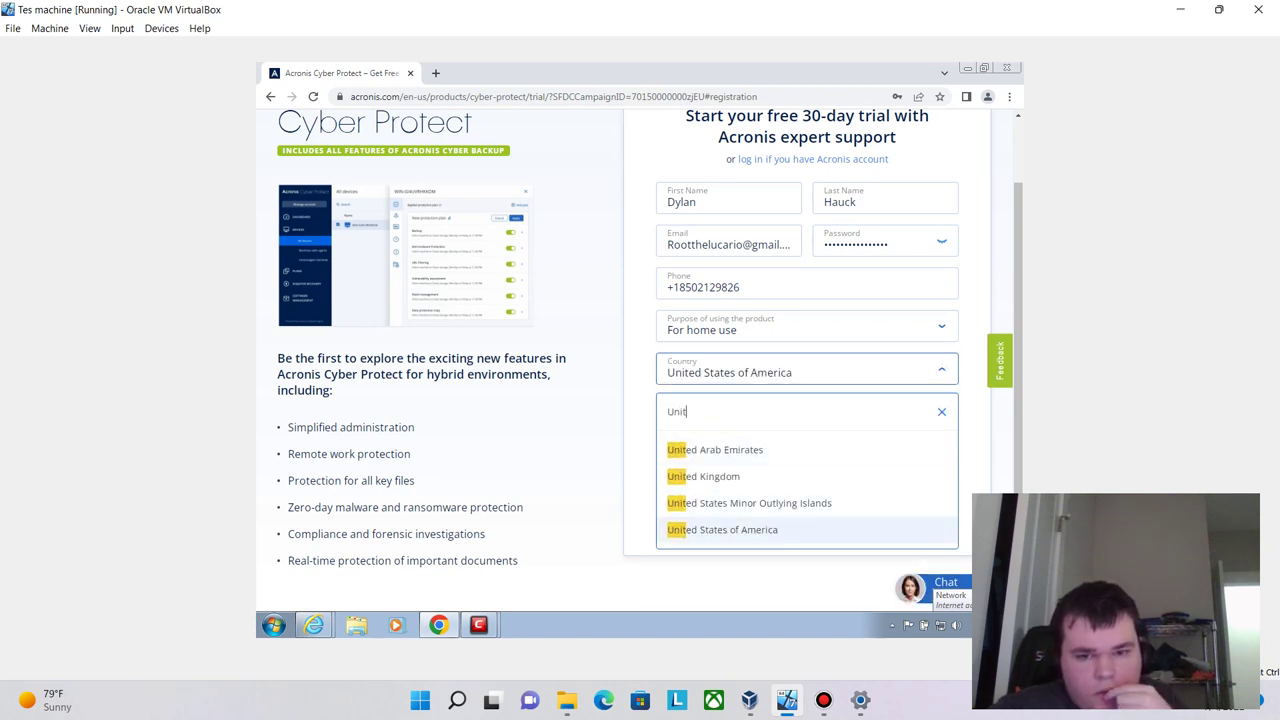
{"action": "key", "text": "Return"}
{"action": "left_click", "coordinate": [665, 469]}
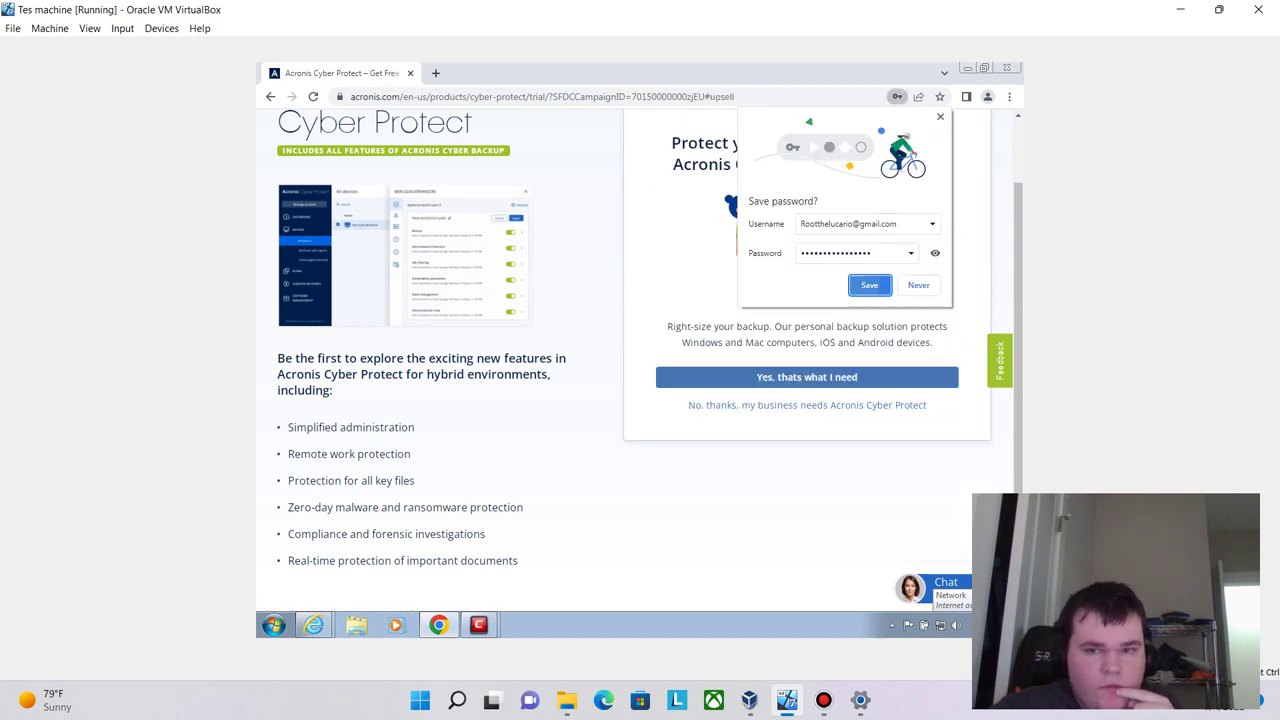
- Let Chrome save the account password, then minimise Chrome to reveal Comodo's update
{"action": "left_click", "coordinate": [869, 285]}
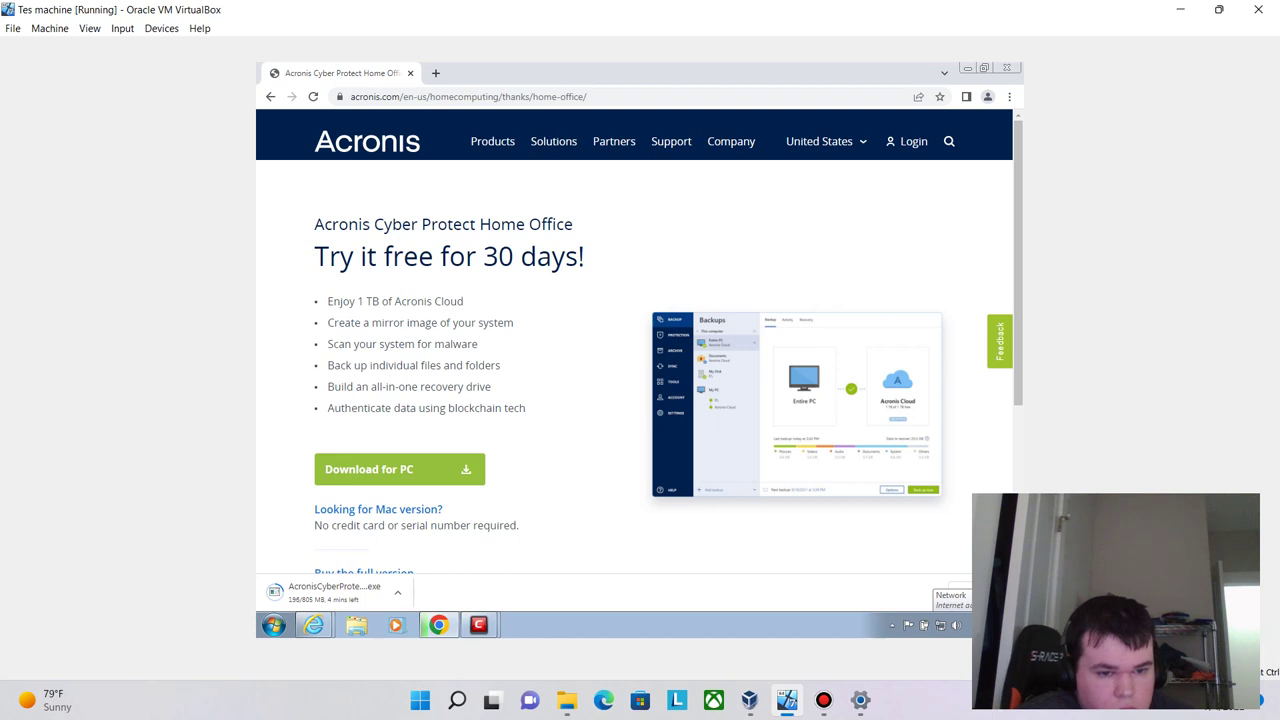
{"action": "key", "text": "super"}
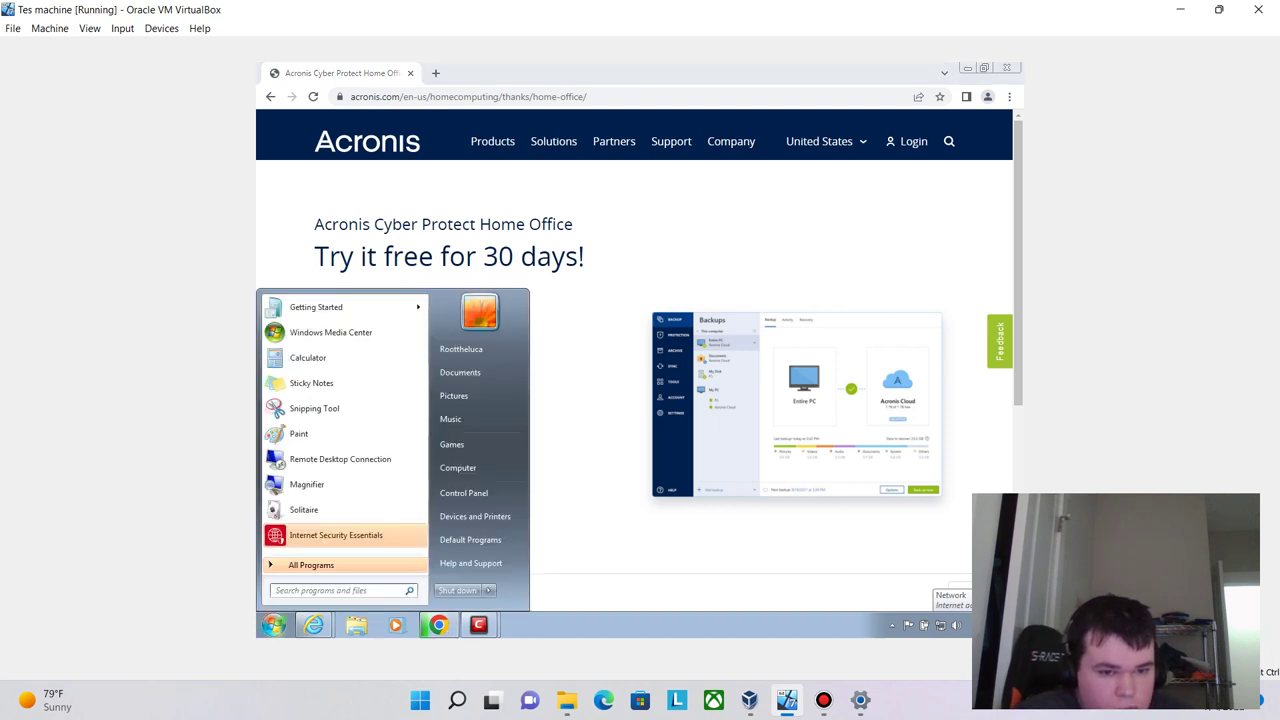
{"action": "key", "text": "Escape"}
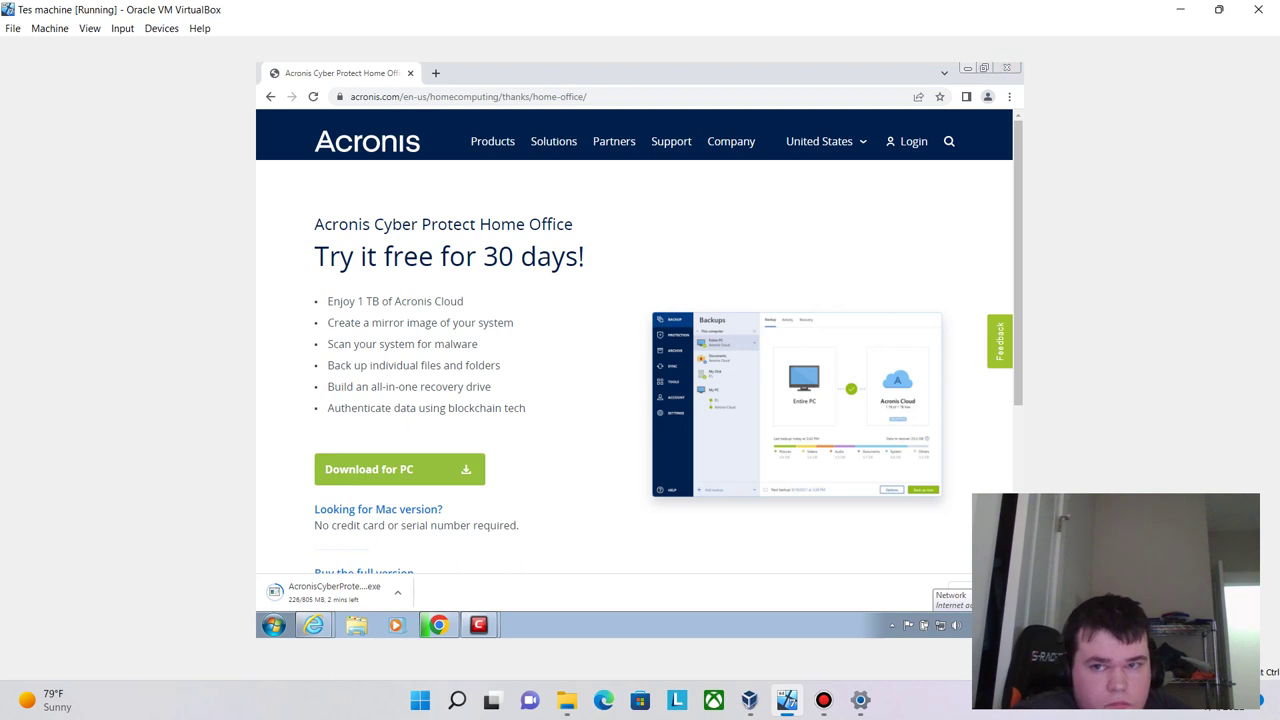
{"action": "left_click", "coordinate": [438, 625]}
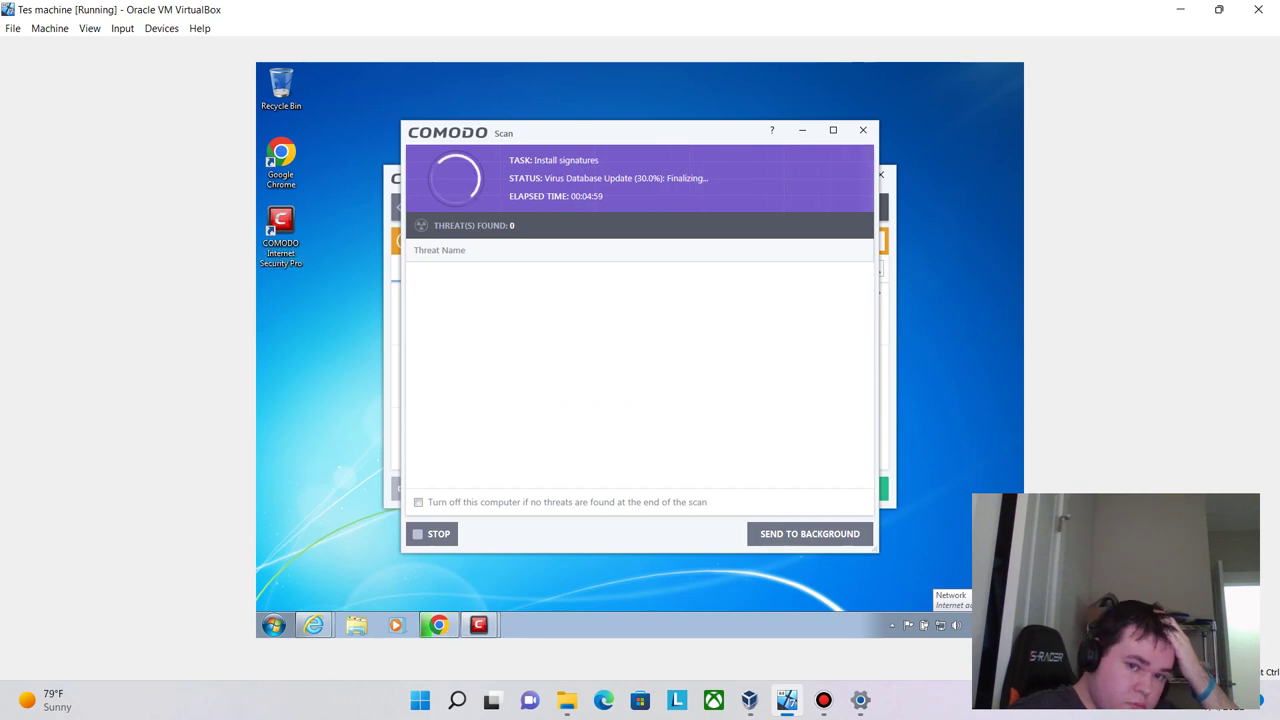
- Open Comodo Internet Security and alternate with Chrome, ending on Comodo's 31% update
{"action": "double_click", "coordinate": [281, 222]}
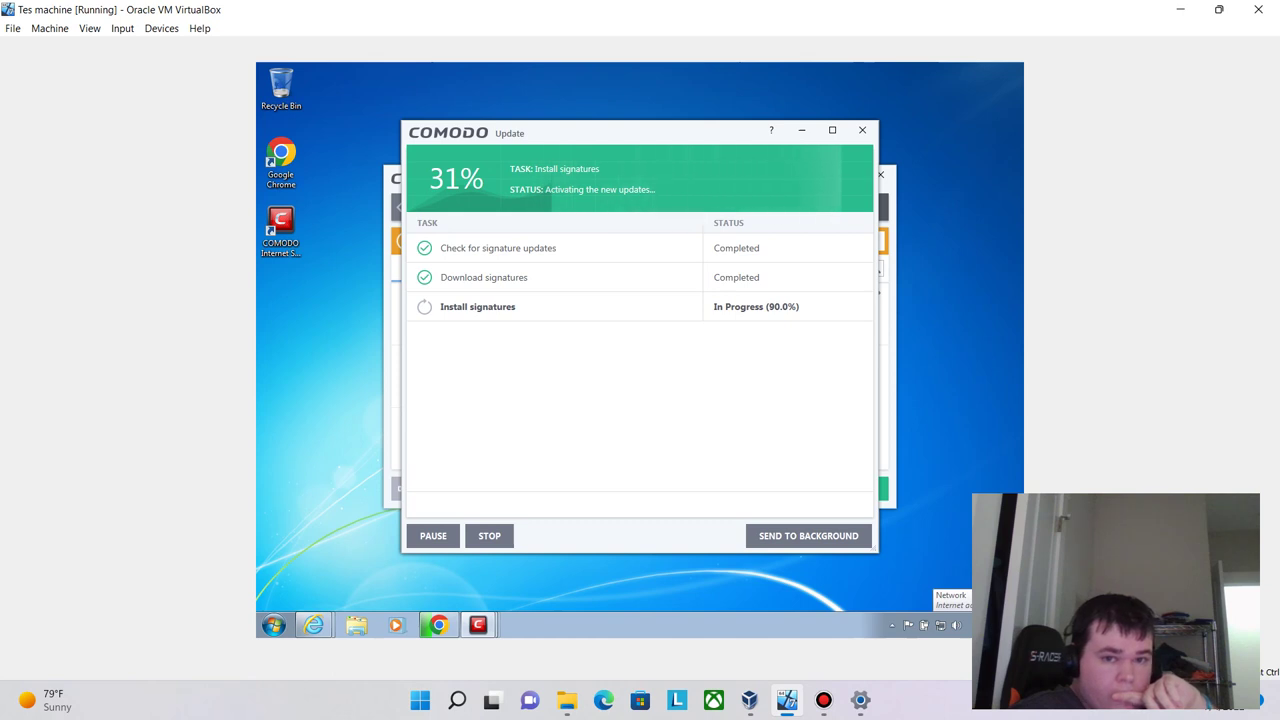
{"action": "mouse_move", "coordinate": [438, 625]}
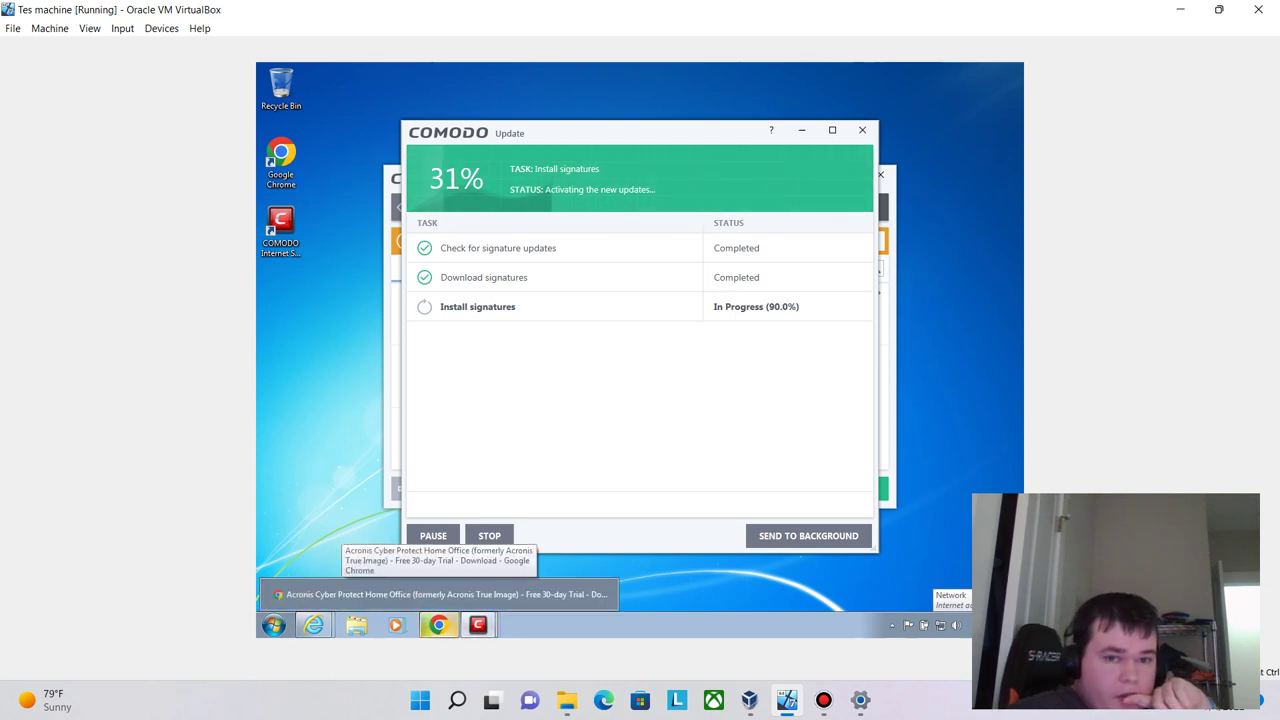
{"action": "left_click", "coordinate": [440, 594]}
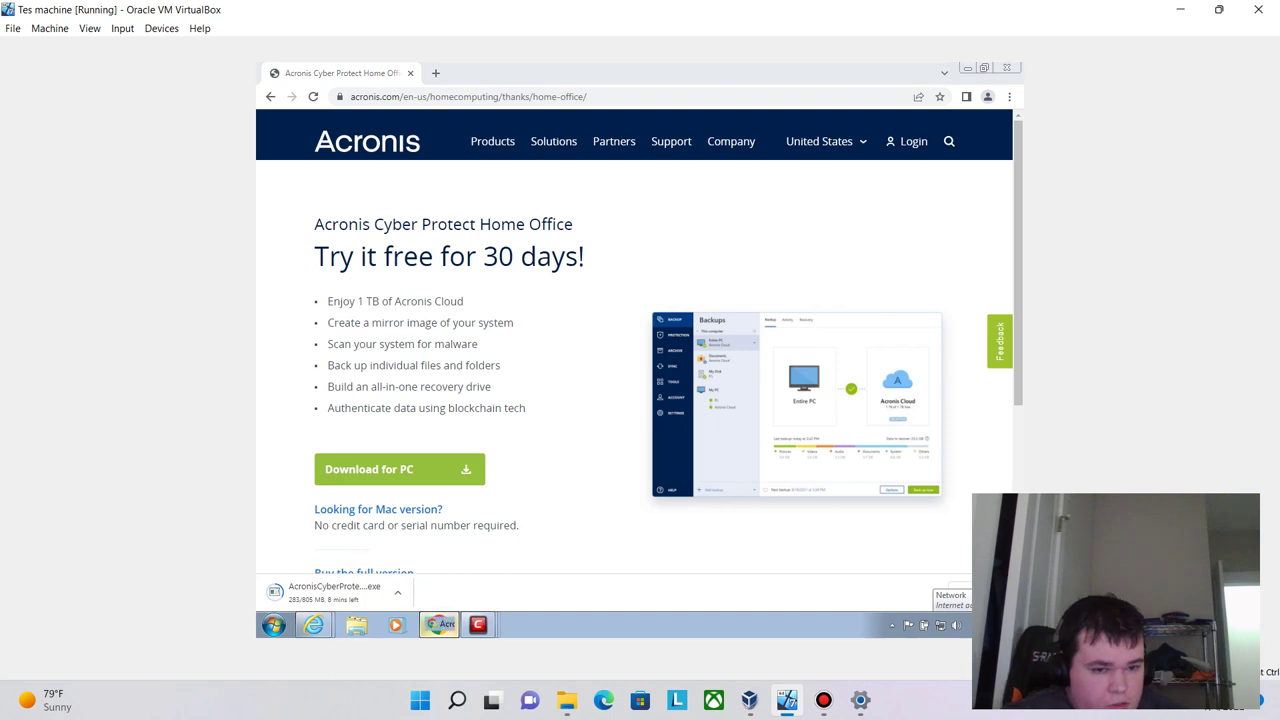
{"action": "left_click", "coordinate": [438, 625]}
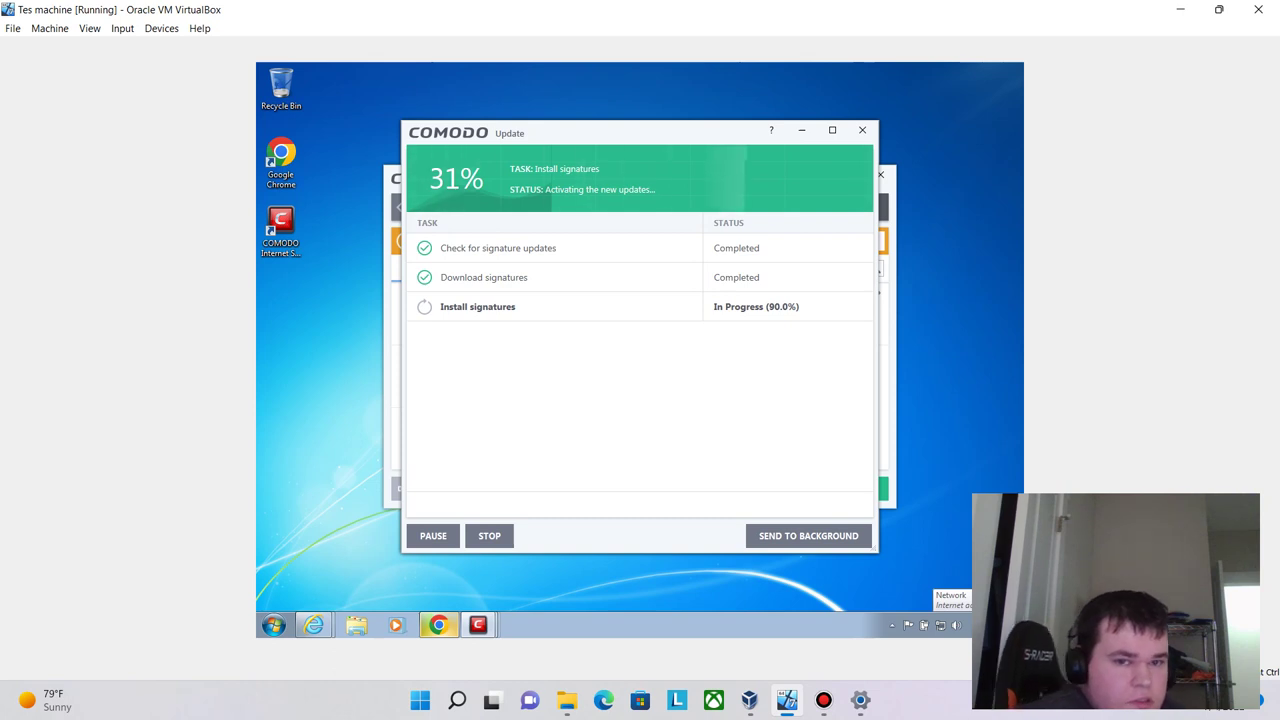
{"action": "key", "text": "alt+Tab"}
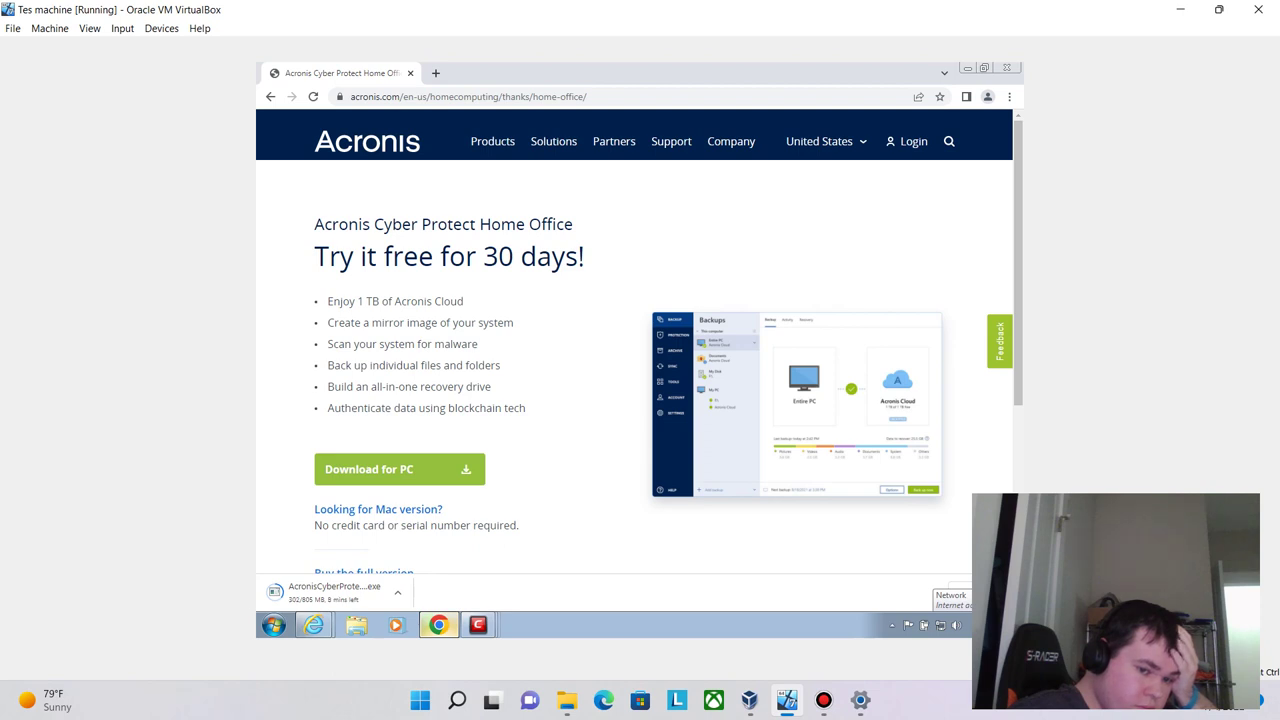
{"action": "key", "text": "alt+Tab"}
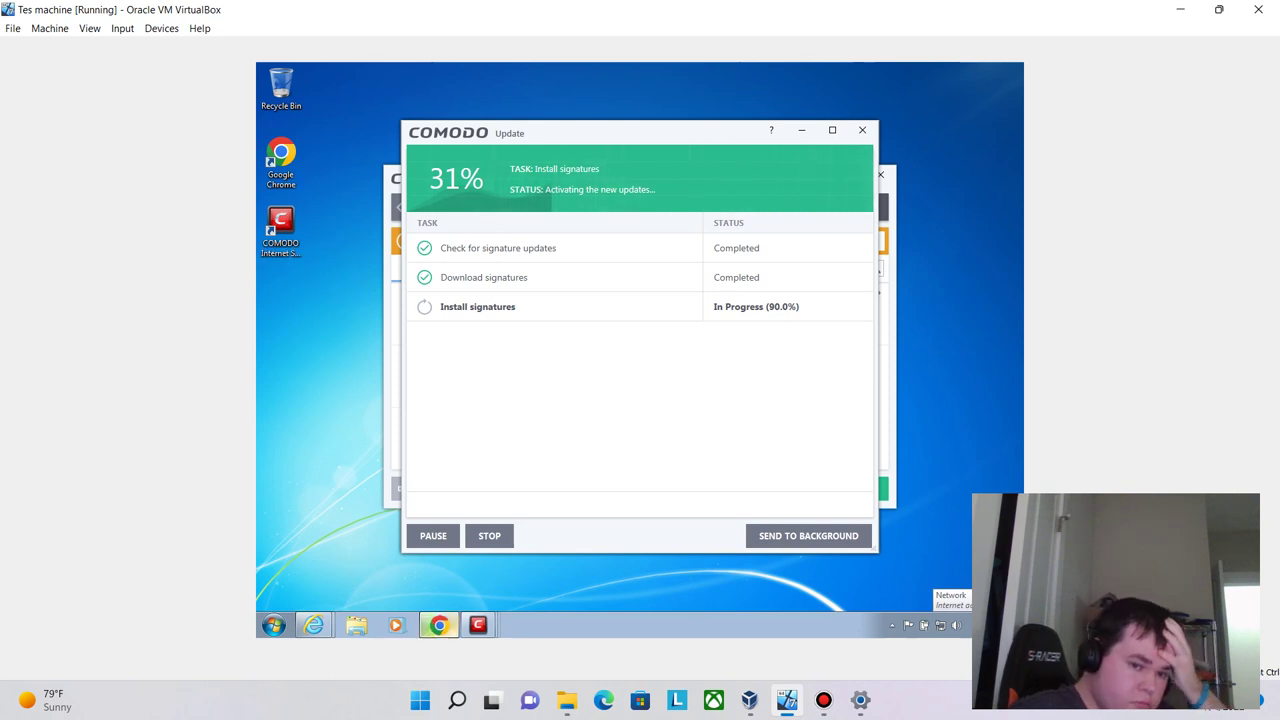
{"action": "left_click", "coordinate": [438, 625]}
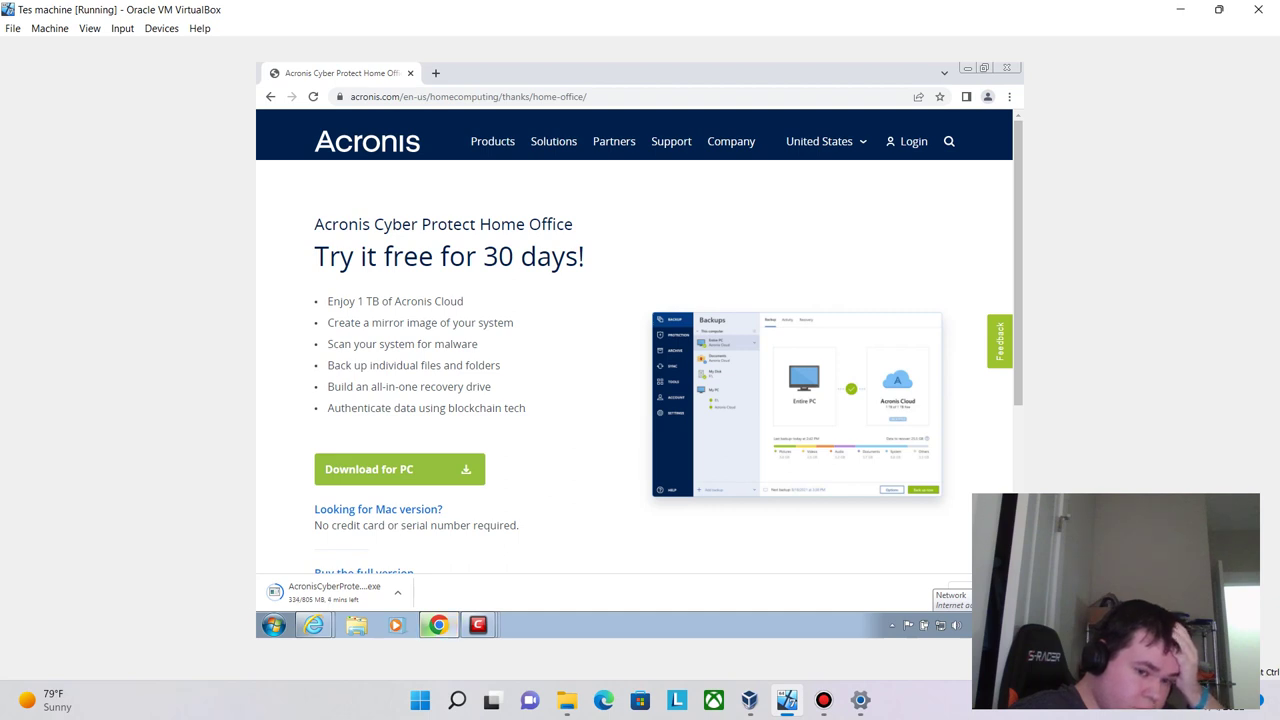
{"action": "left_click", "coordinate": [438, 625]}
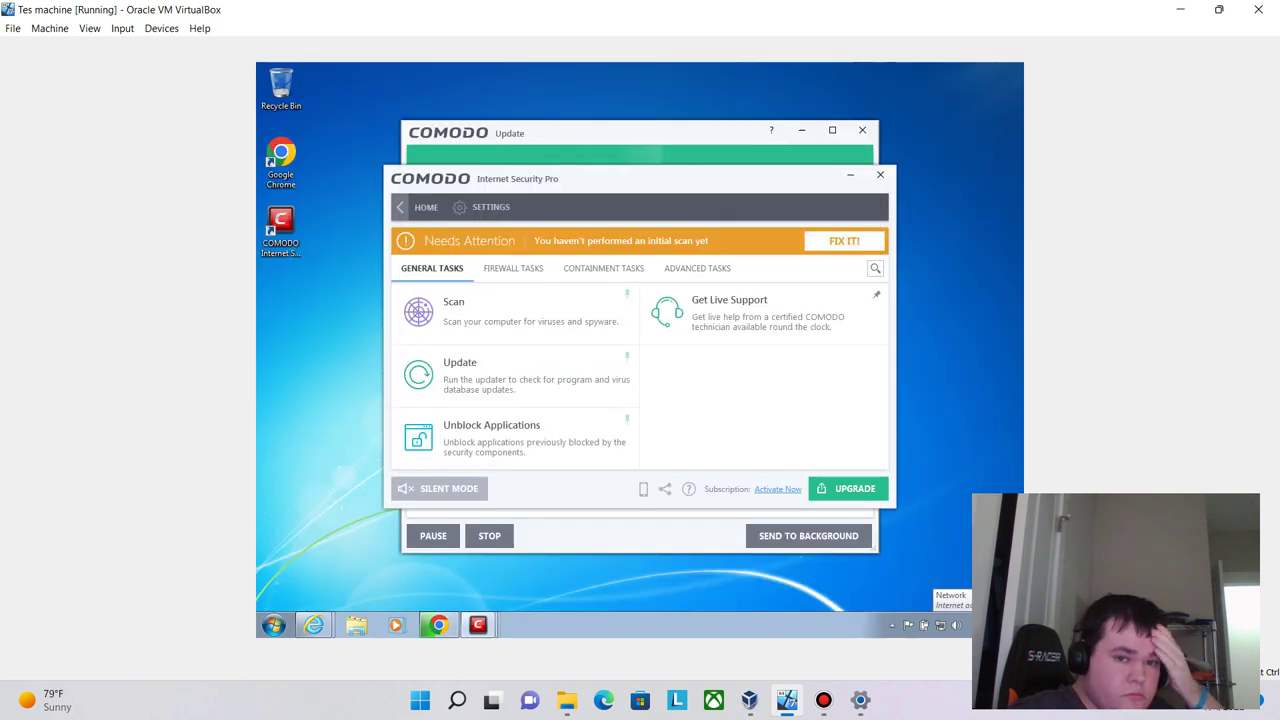
- Browse Comodo's Firewall Tasks and General Tasks tabs, ending on Firewall Tasks
{"action": "left_click", "coordinate": [511, 268]}
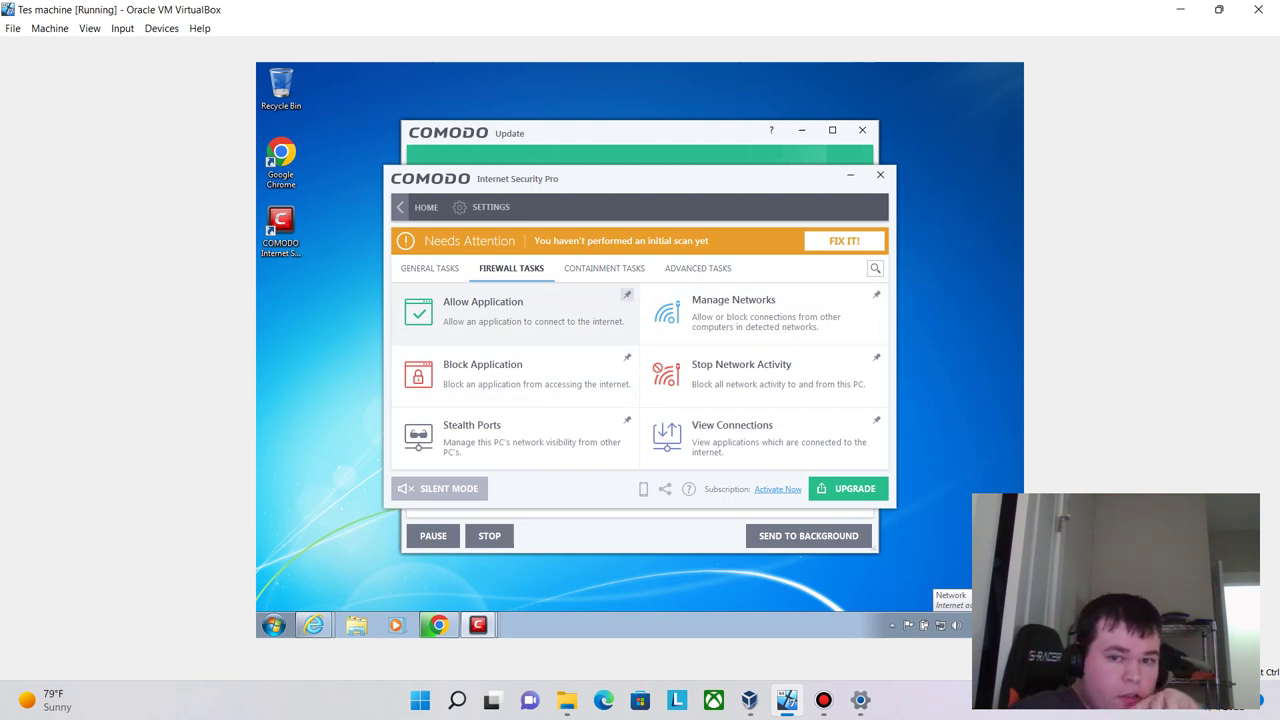
{"action": "left_click", "coordinate": [430, 268]}
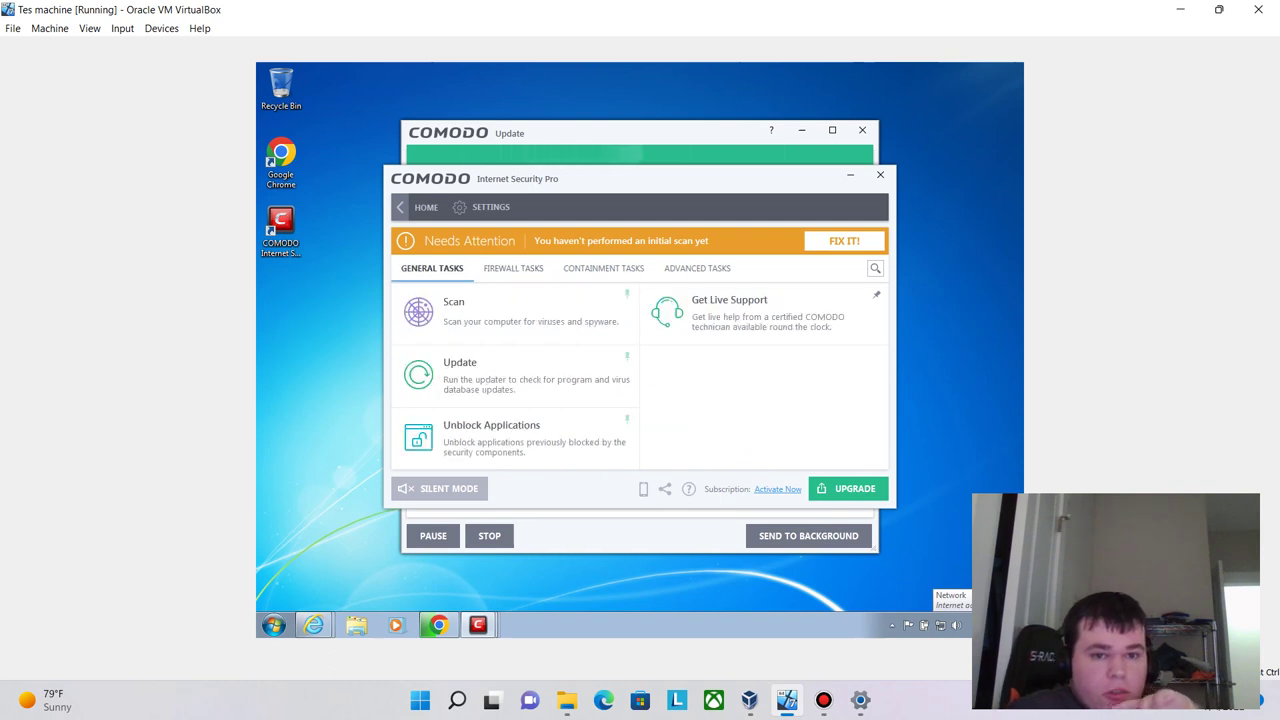
{"action": "left_click", "coordinate": [513, 268]}
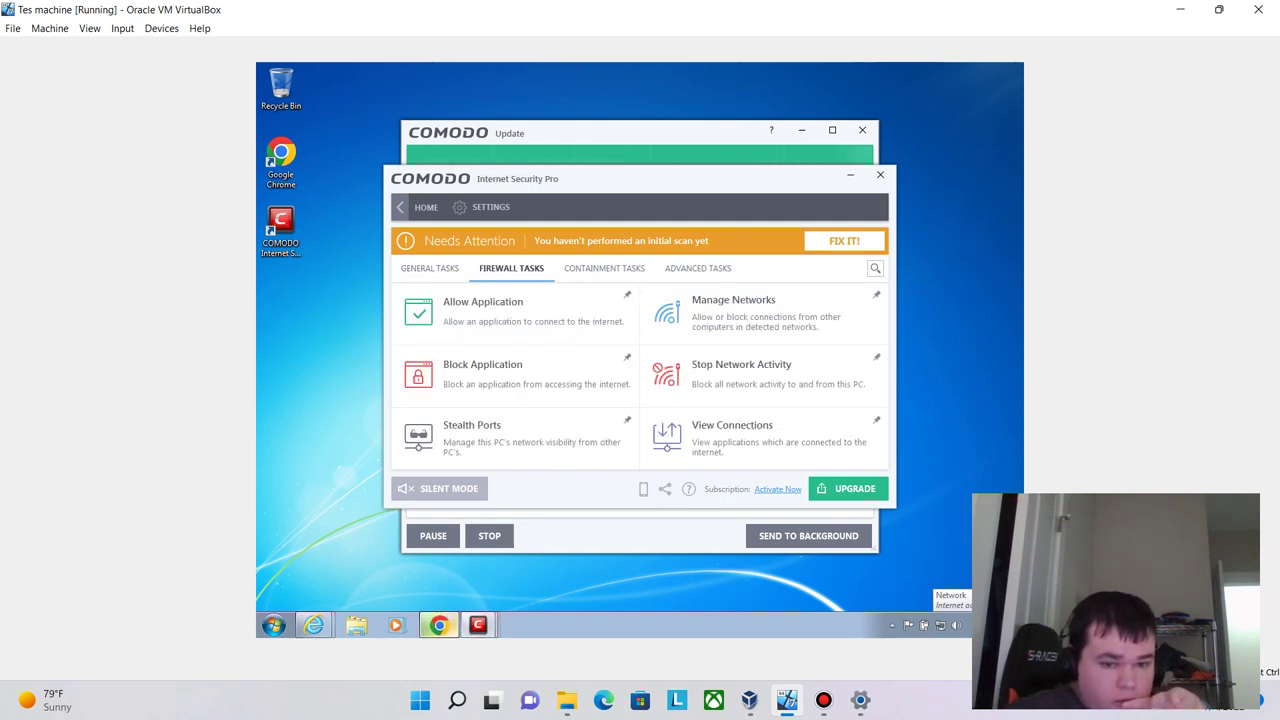
- Bring the Comodo windows forward from the taskbar and close the Internet Security main window
{"action": "left_click", "coordinate": [478, 625]}
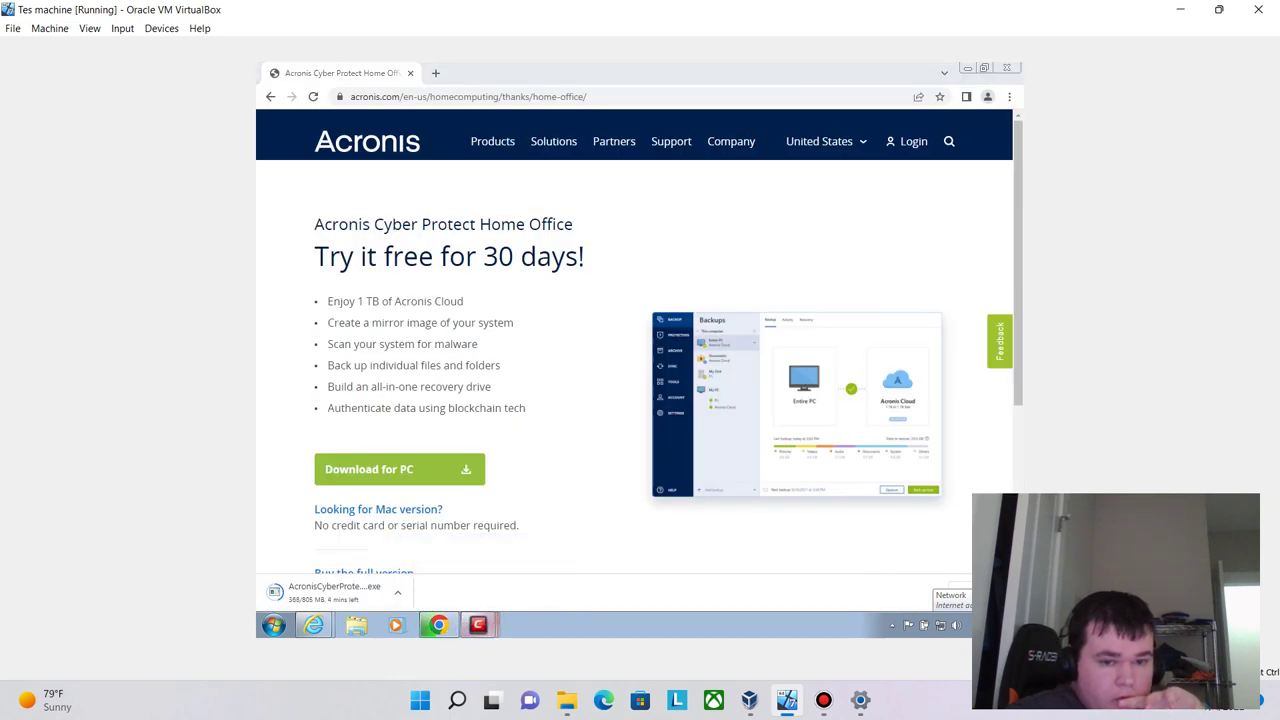
{"action": "mouse_move", "coordinate": [478, 625]}
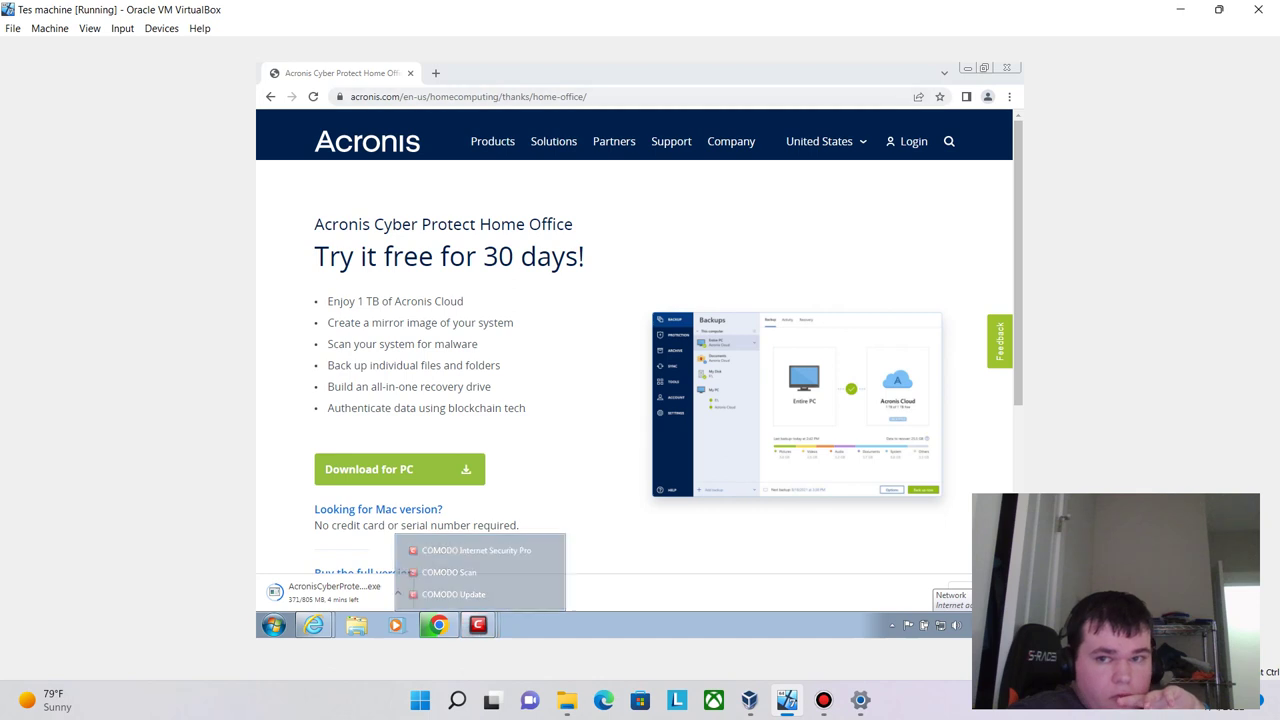
{"action": "left_click", "coordinate": [478, 625]}
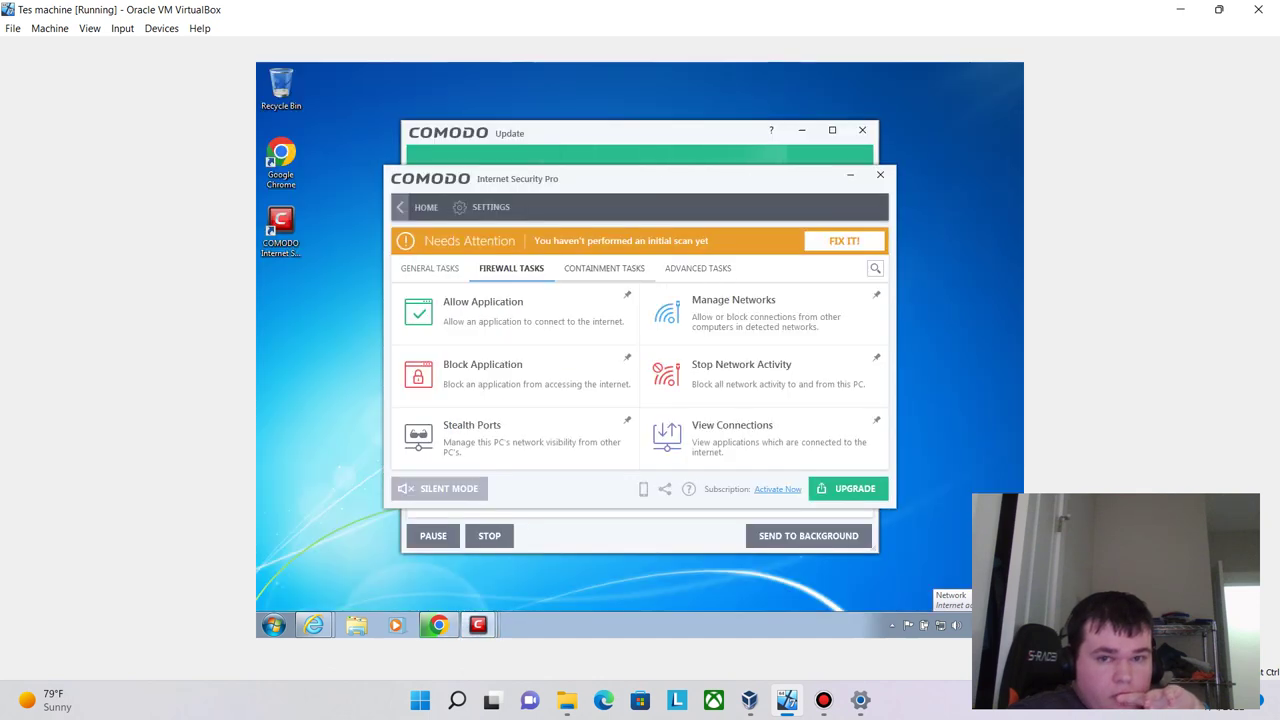
{"action": "left_click", "coordinate": [880, 174]}
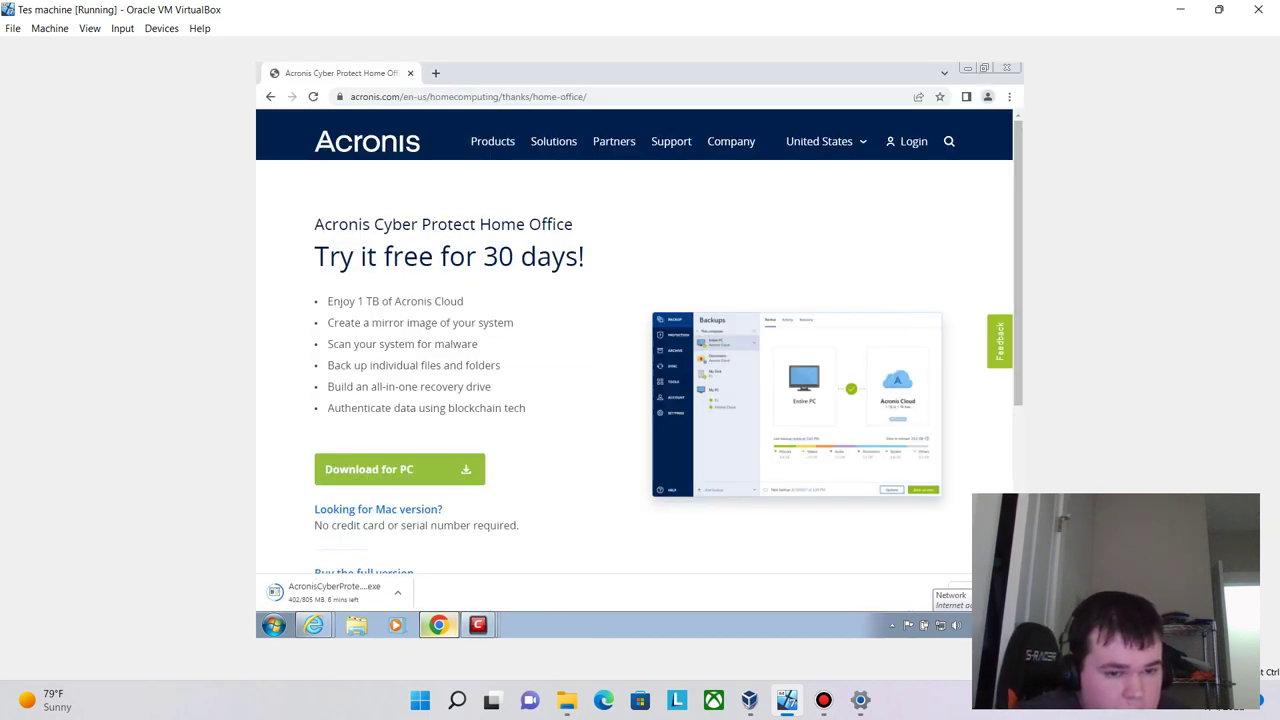
- Search 'control' in the Windows 7 Start menu to launch Control Panel
{"action": "left_click", "coordinate": [273, 625]}
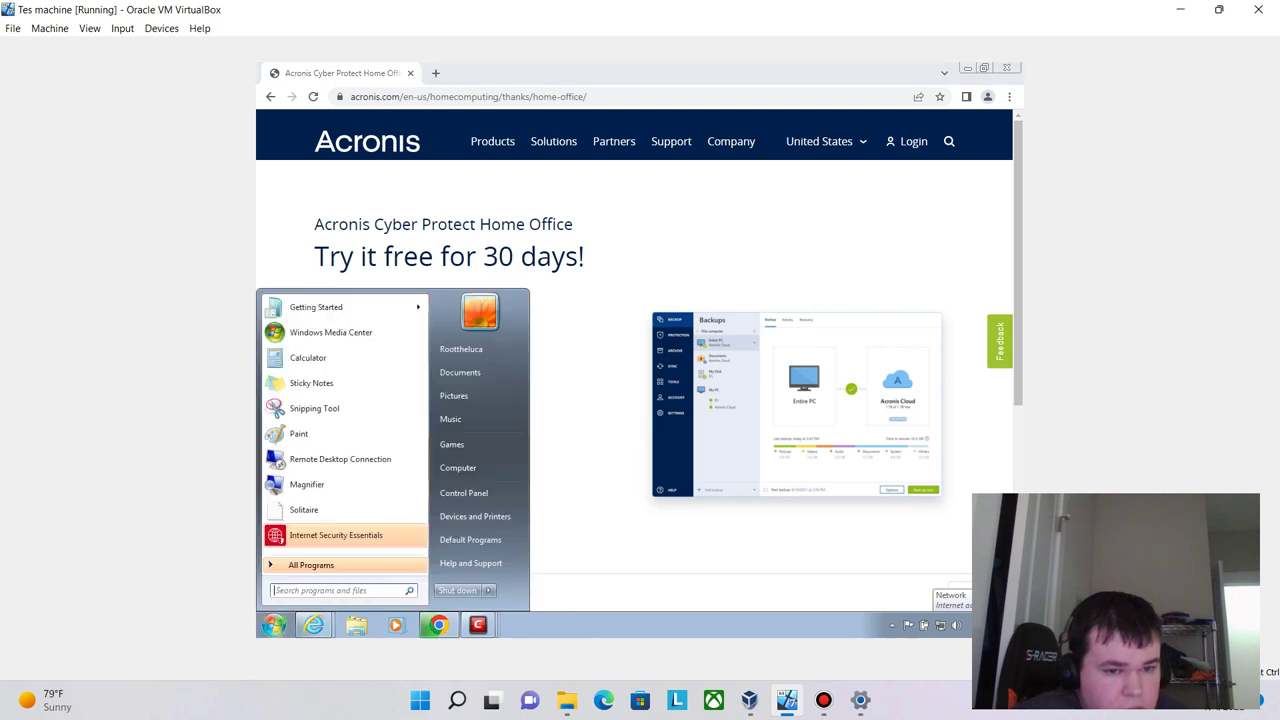
{"action": "key", "text": "Escape"}
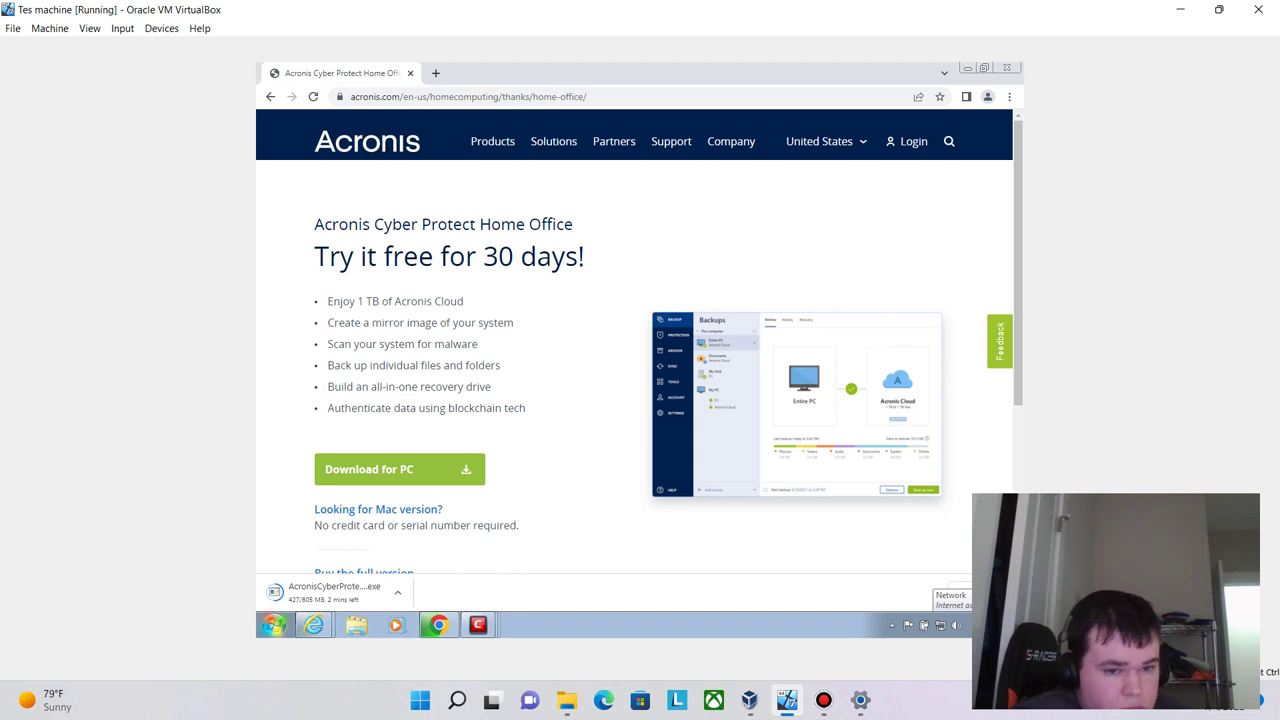
{"action": "key", "text": "super"}
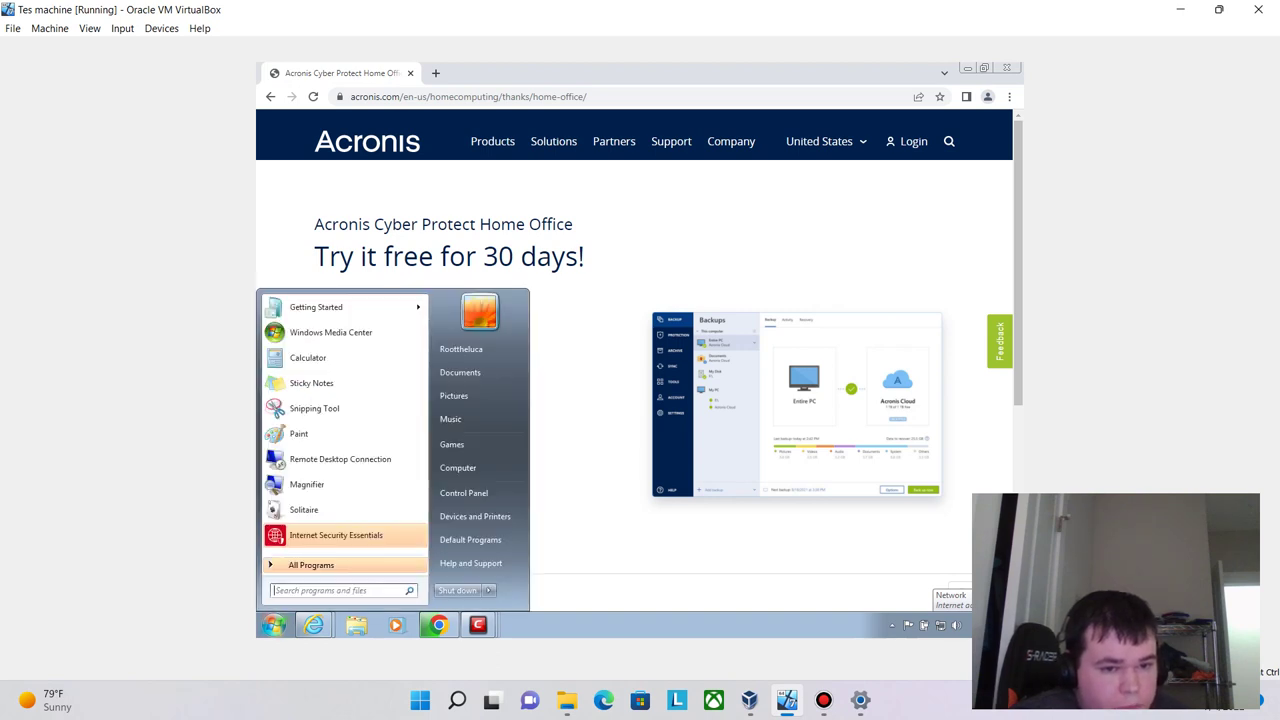
{"action": "key", "text": "Return"}
{"action": "key", "text": "Escape"}
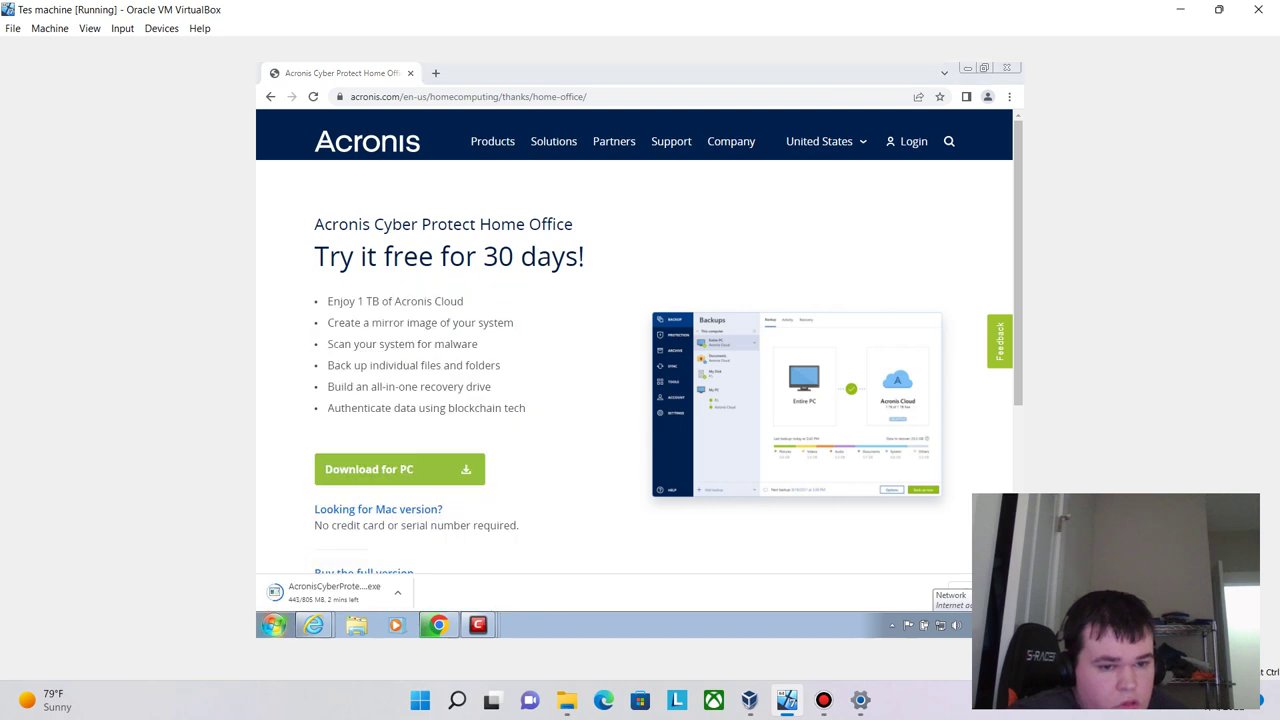
{"action": "key", "text": "super"}
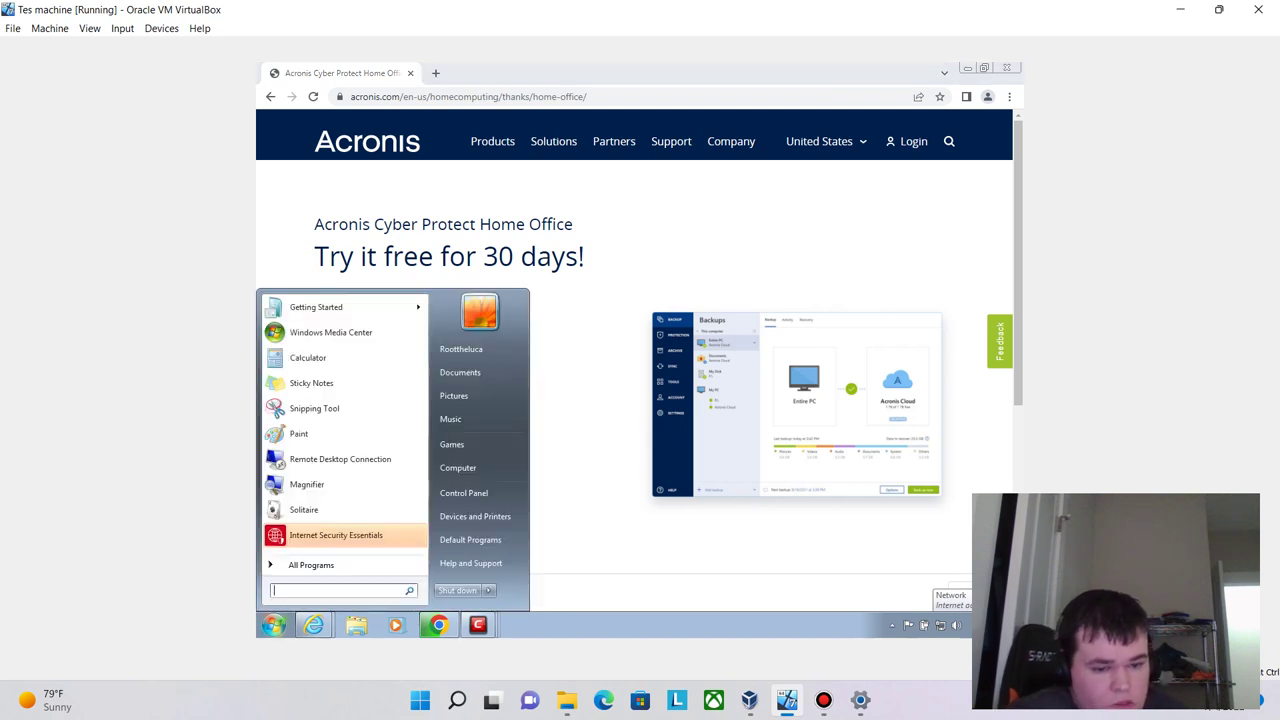
{"action": "type", "text": "control panel"}
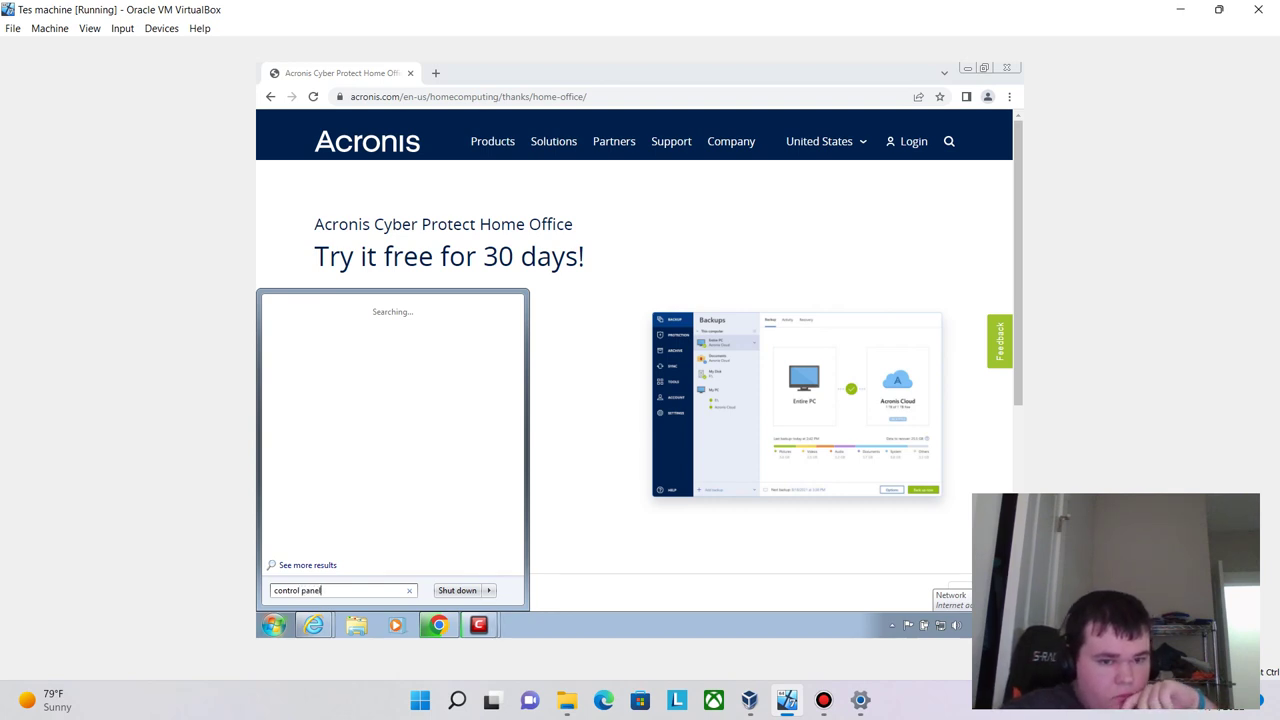
{"action": "key", "text": "Escape"}
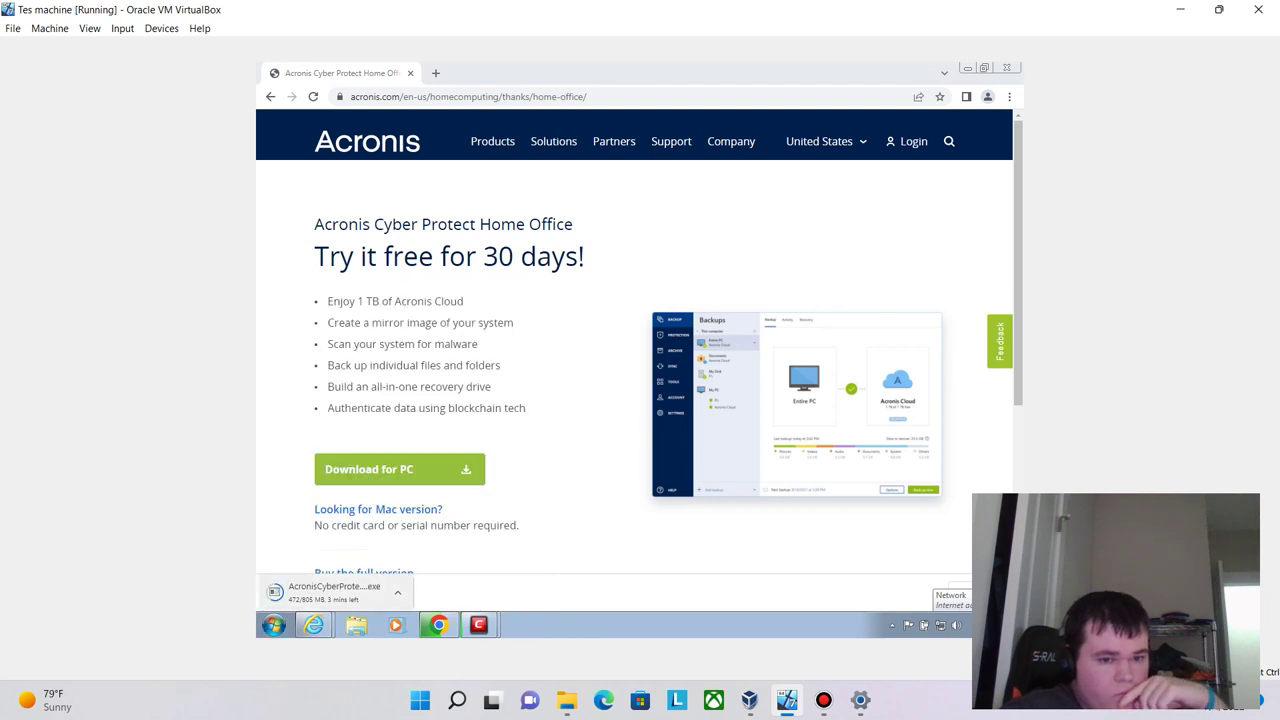
{"action": "key", "text": "super"}
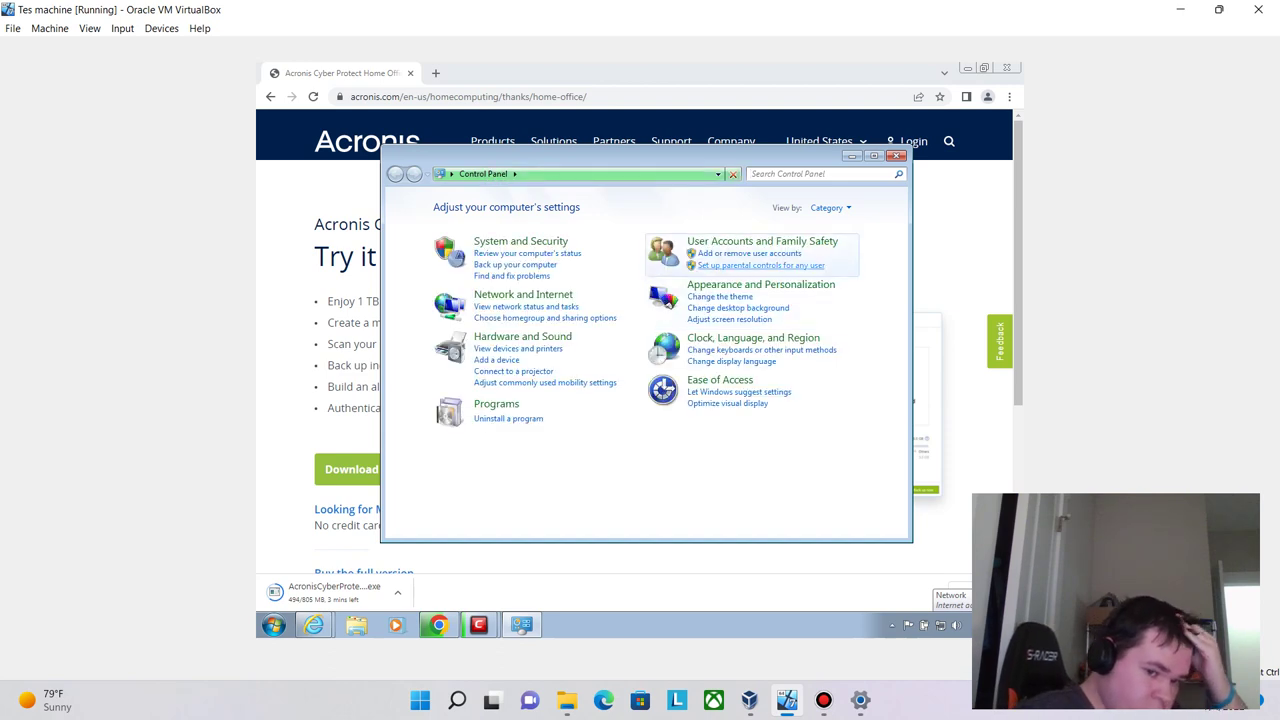
- Open User Accounts and Family Safety, view Parental Controls, and go back
{"action": "left_click", "coordinate": [740, 242]}
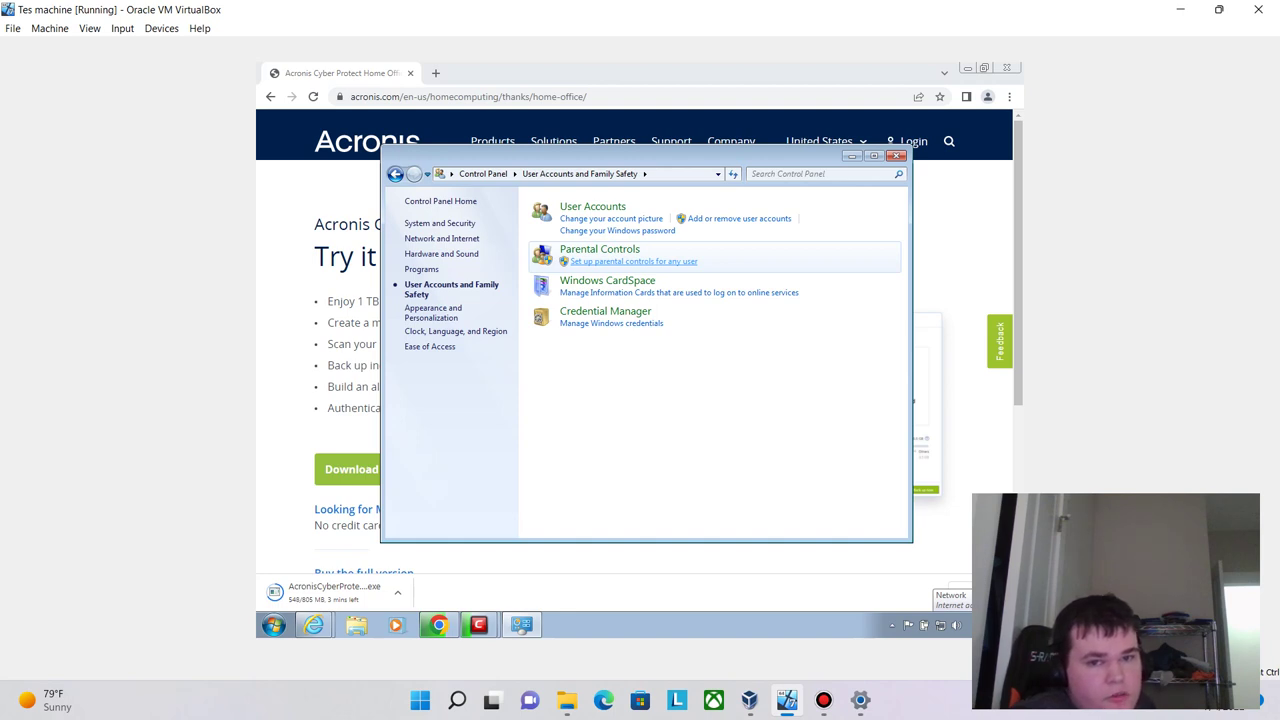
{"action": "left_click", "coordinate": [633, 261]}
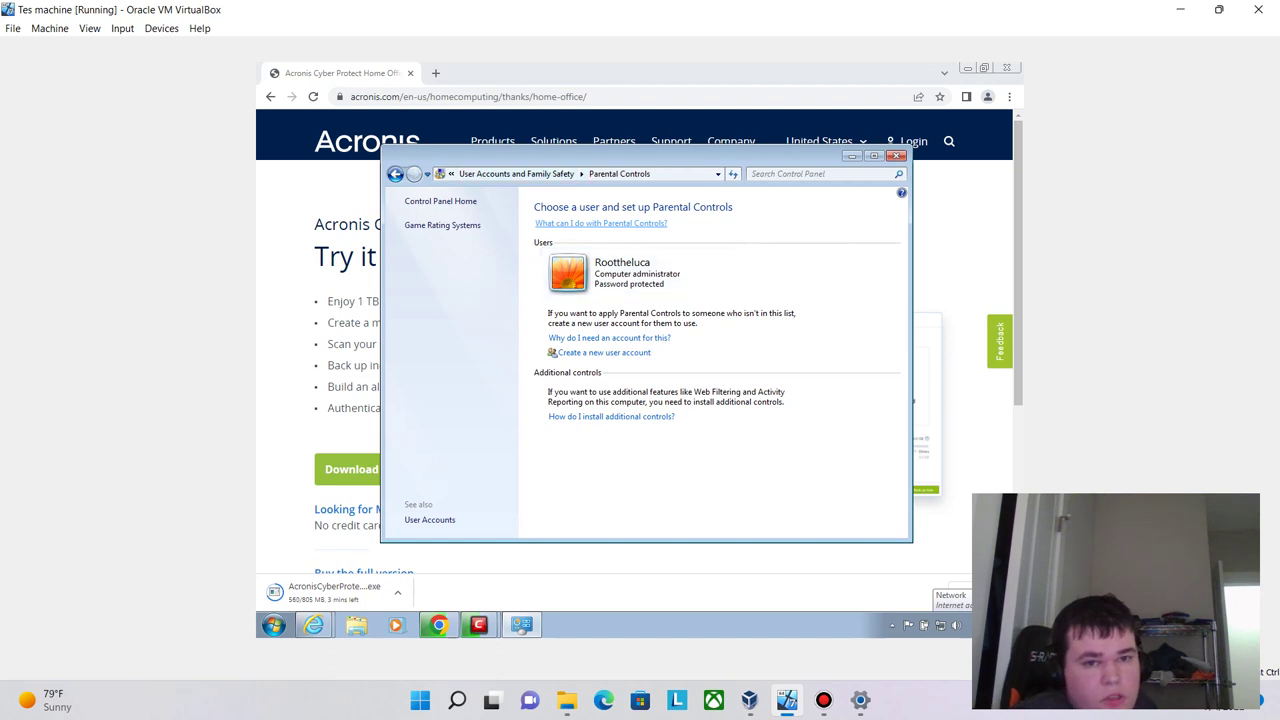
{"action": "key", "text": "alt+Left"}
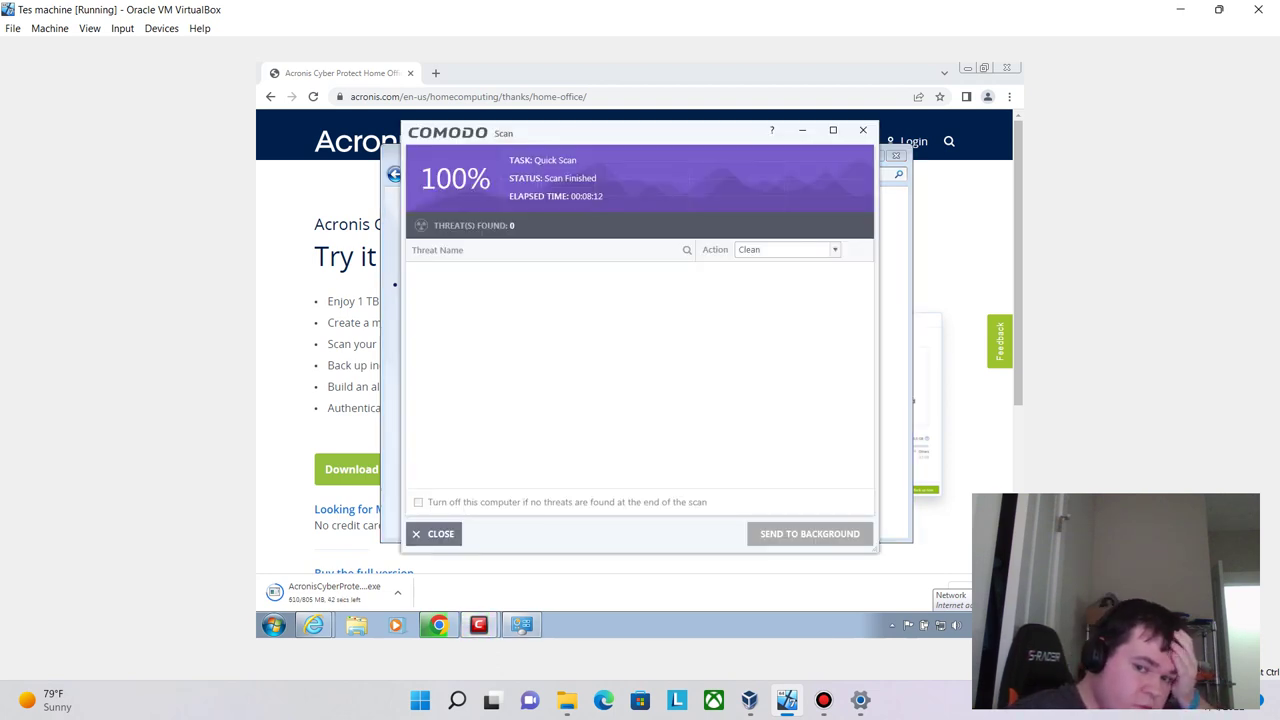
- Close the finished Comodo Quick Scan results and hide the Control Panel window
{"action": "left_click", "coordinate": [433, 533]}
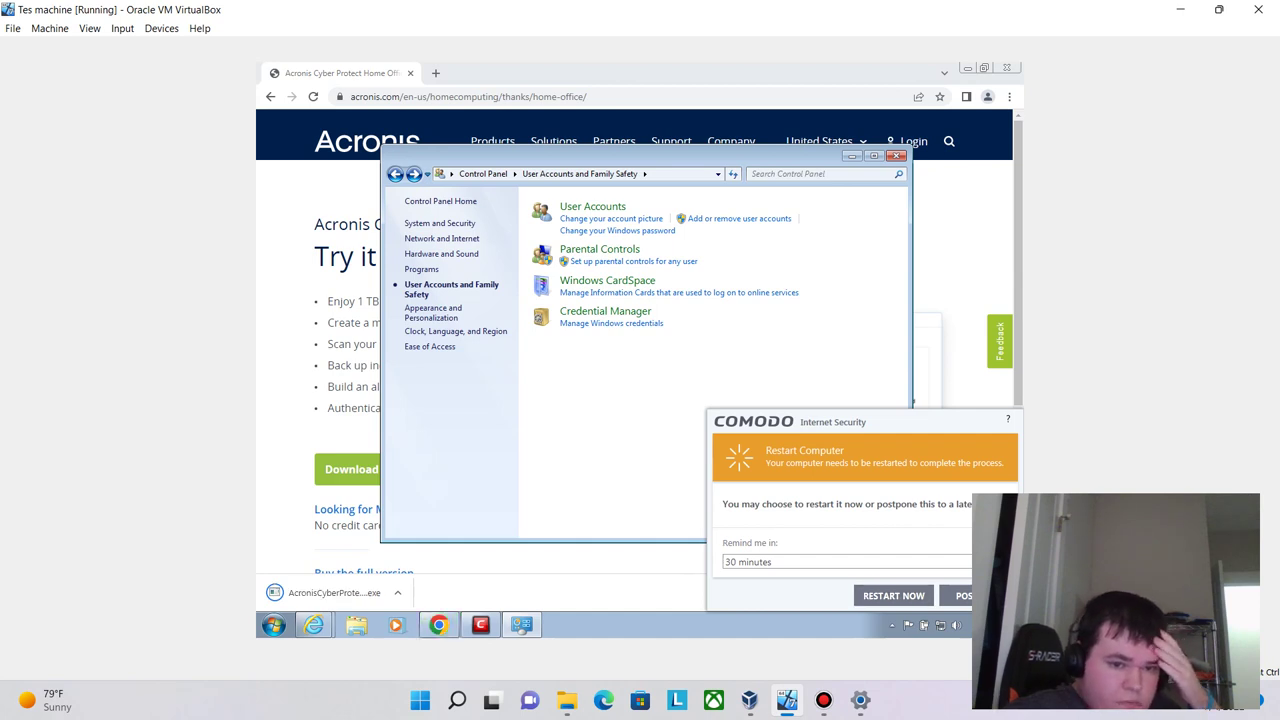
{"action": "key", "text": "super+Down"}
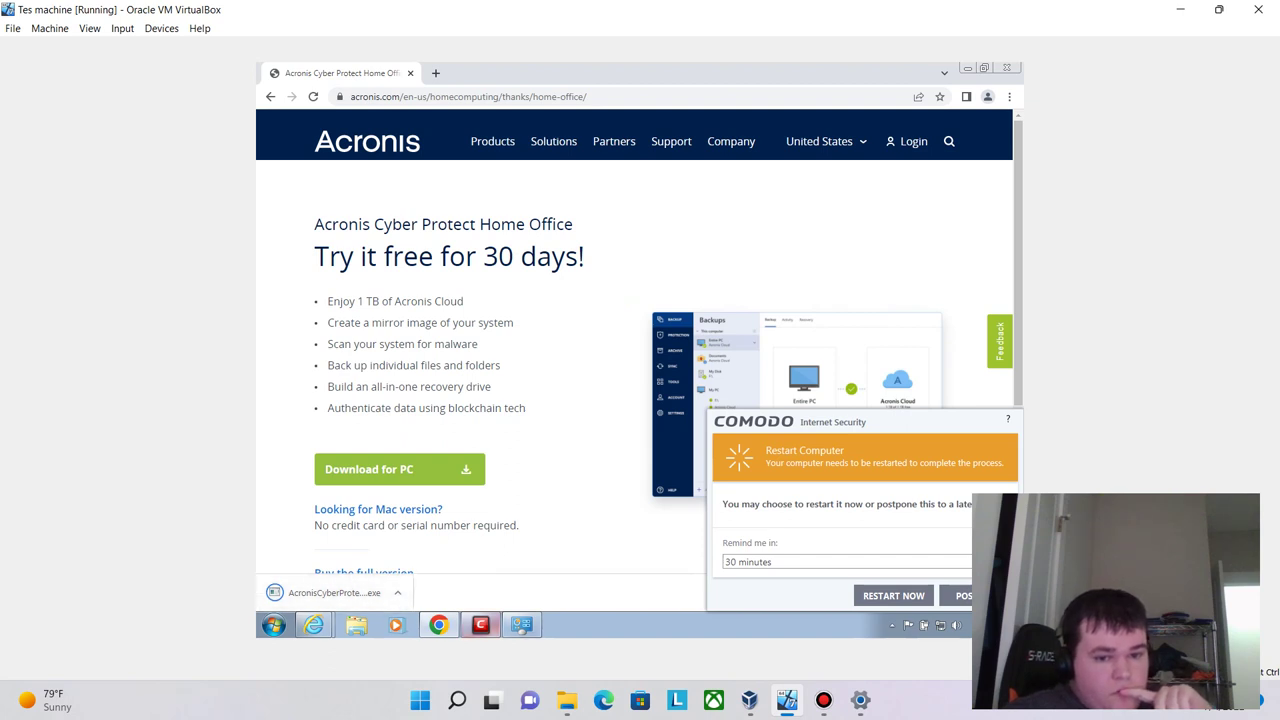
{"action": "mouse_move", "coordinate": [480, 625]}
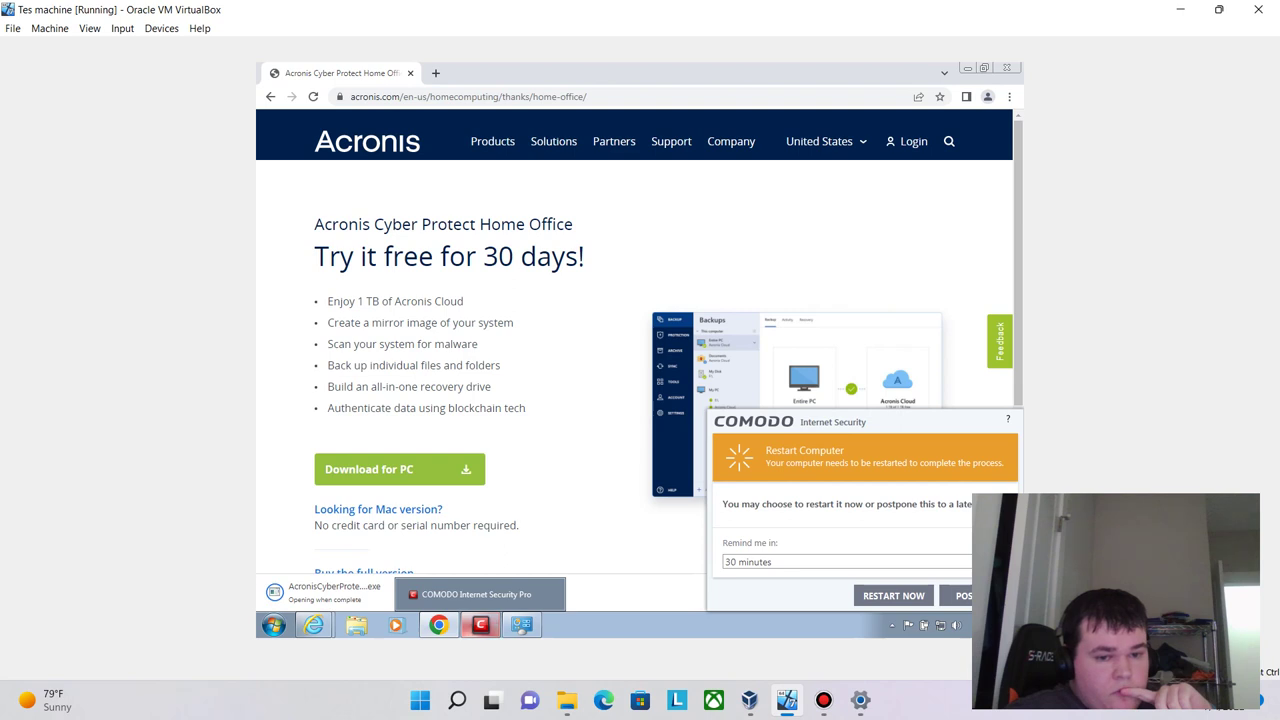
{"action": "left_click", "coordinate": [480, 625]}
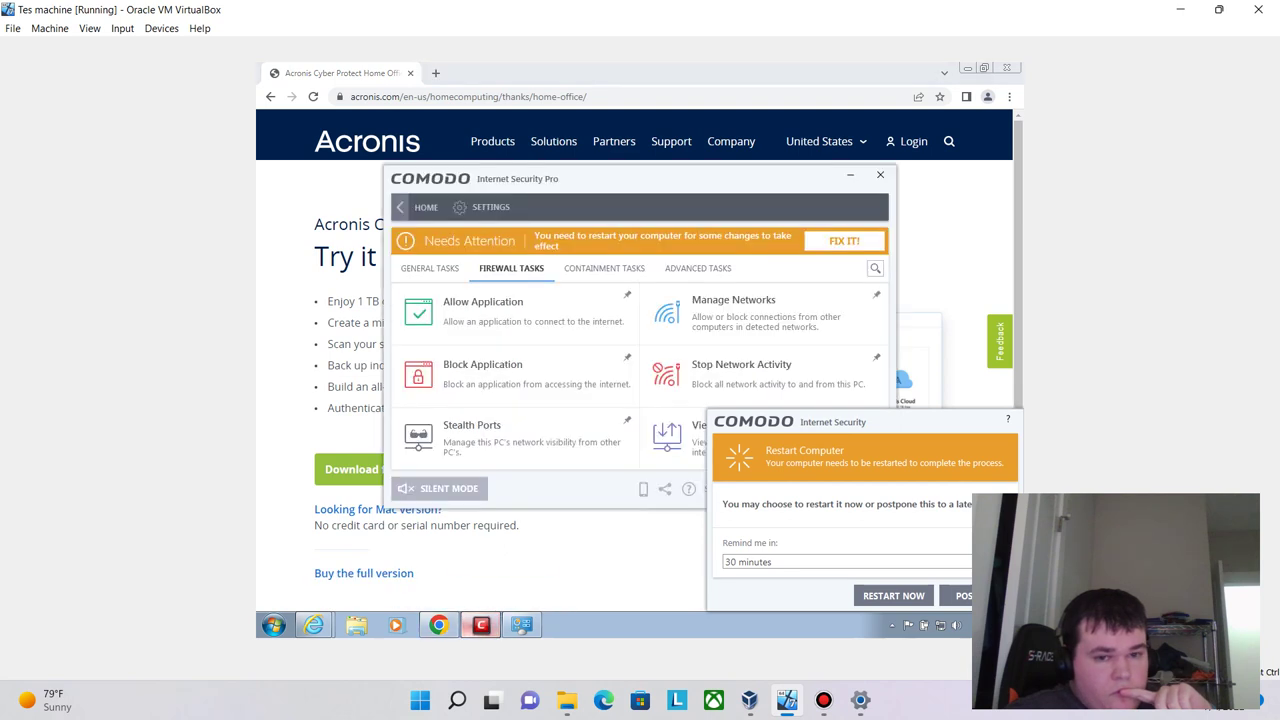
{"action": "left_click", "coordinate": [480, 625]}
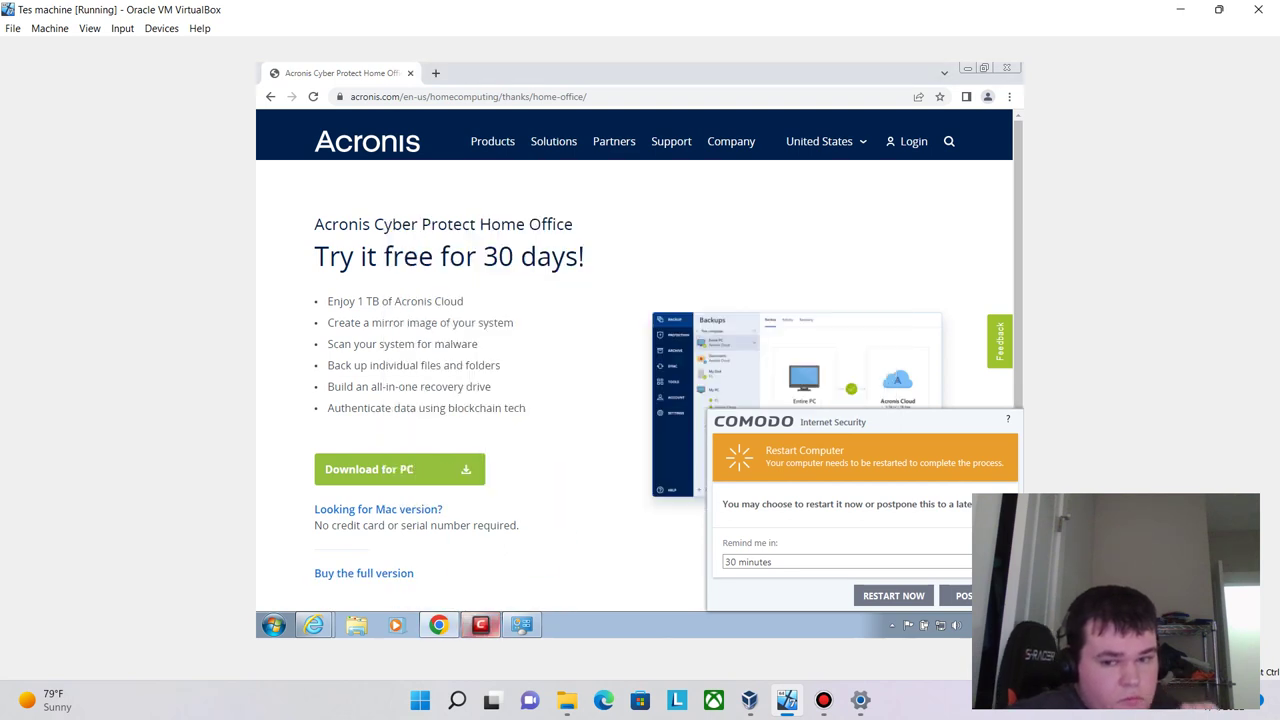
- Minimise Control Panel and Chrome to reveal the Acronis installer's run prompt
{"action": "mouse_move", "coordinate": [521, 625]}
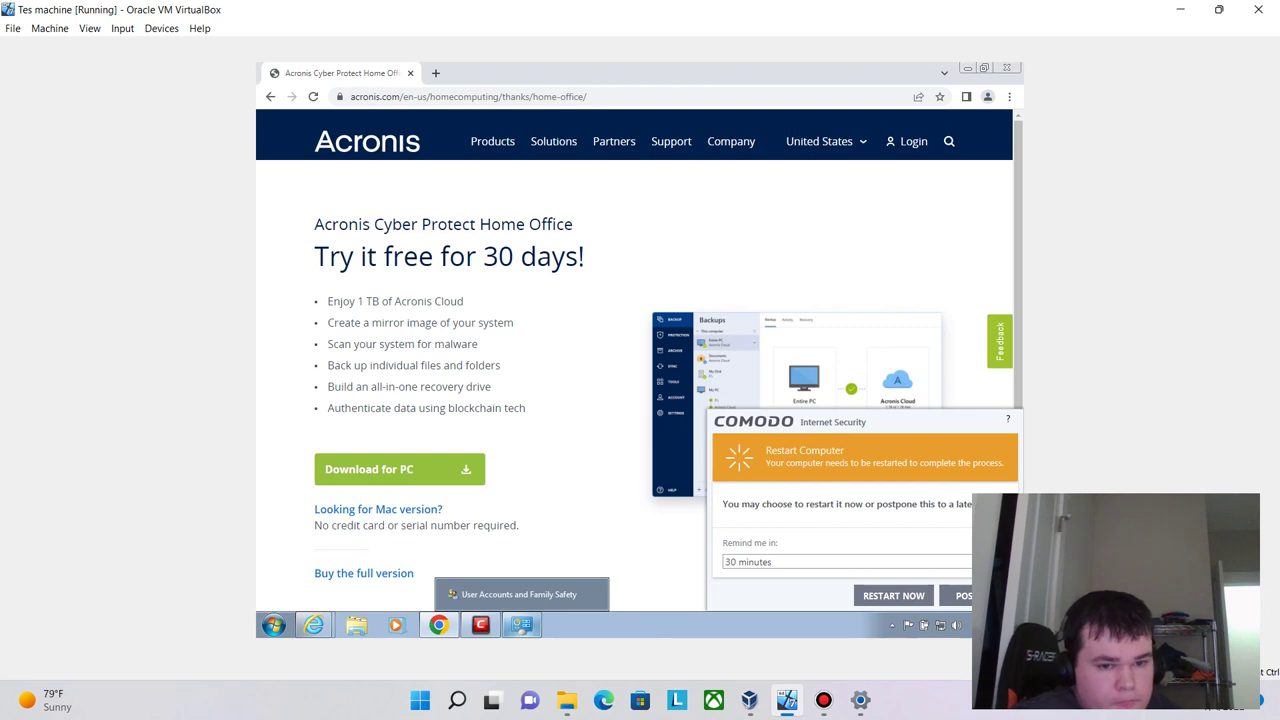
{"action": "left_click", "coordinate": [521, 625]}
{"action": "left_click", "coordinate": [521, 625]}
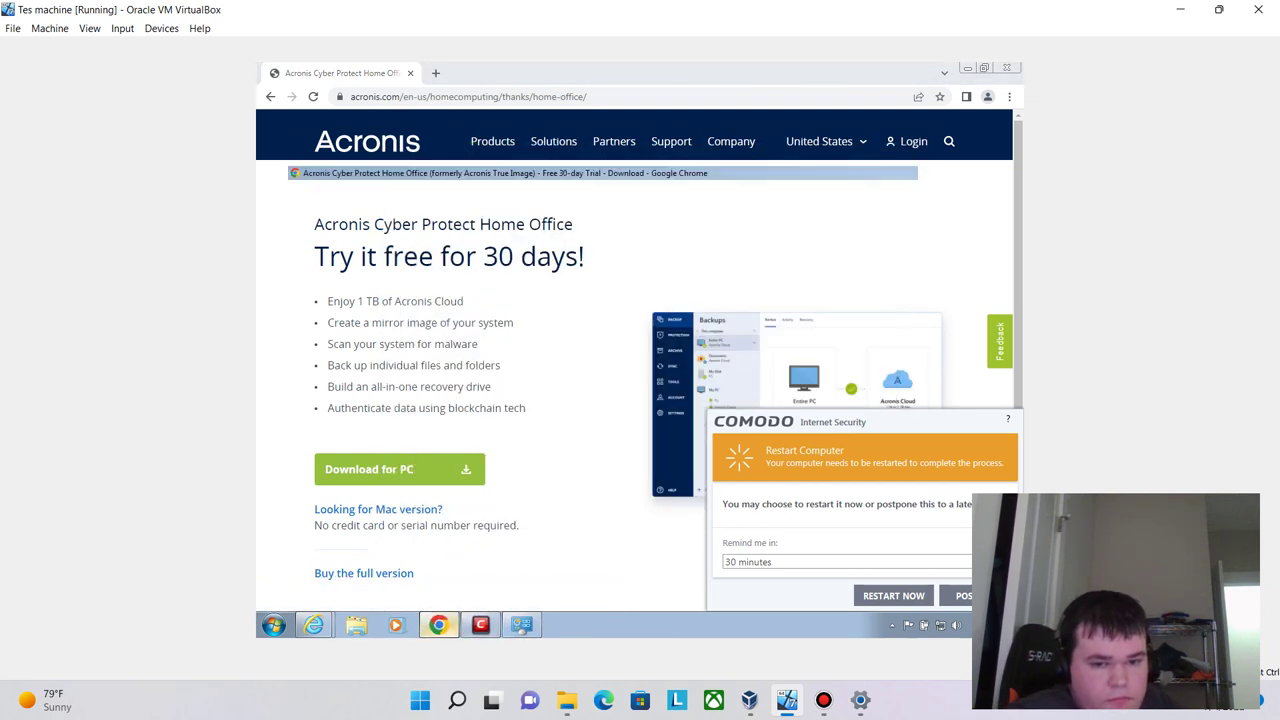
{"action": "left_click", "coordinate": [438, 625]}
{"action": "left_click", "coordinate": [438, 625]}
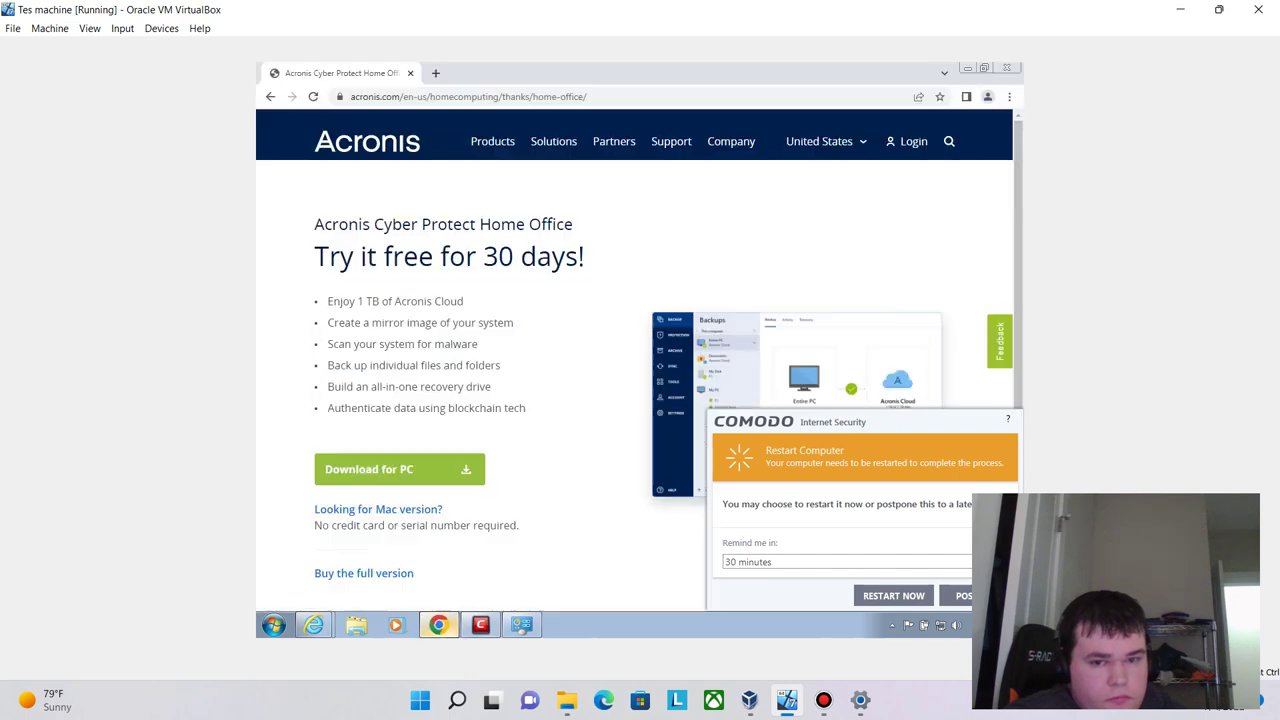
{"action": "left_click", "coordinate": [438, 625]}
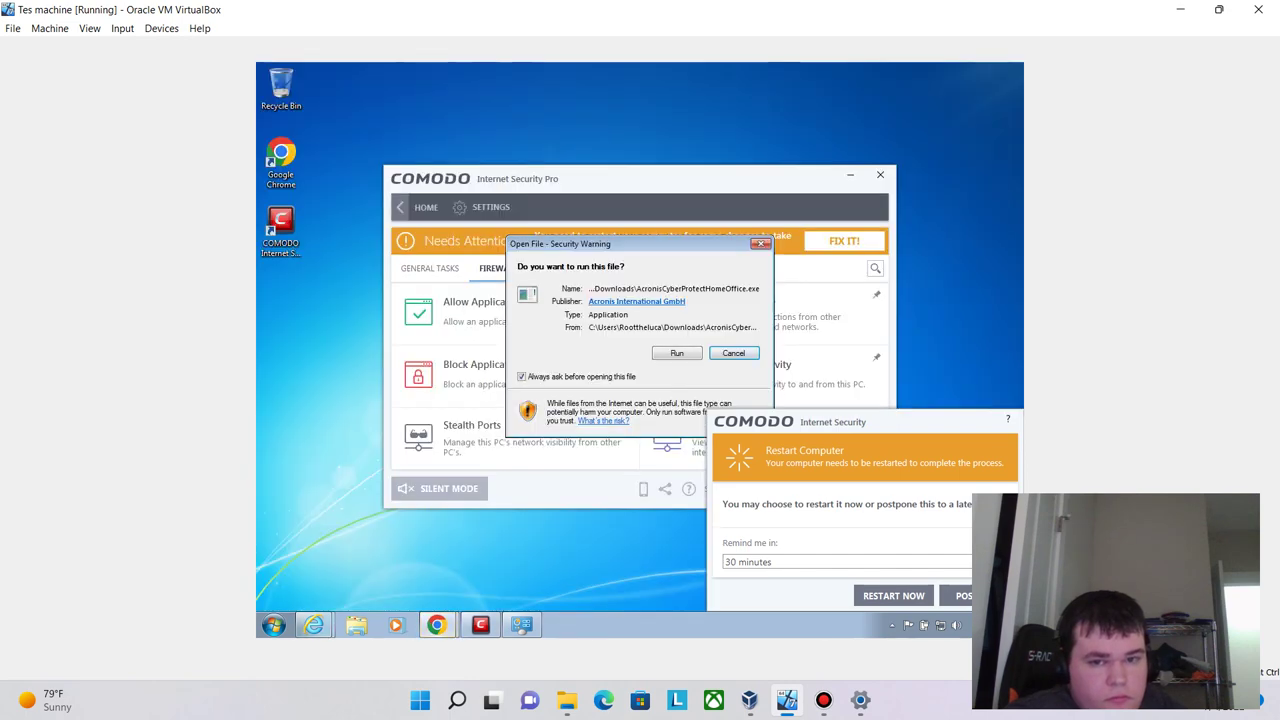
- Run AcronisCyberProtectHomeOffice.exe and approve the User Account Control prompt
{"action": "key", "text": "Return"}
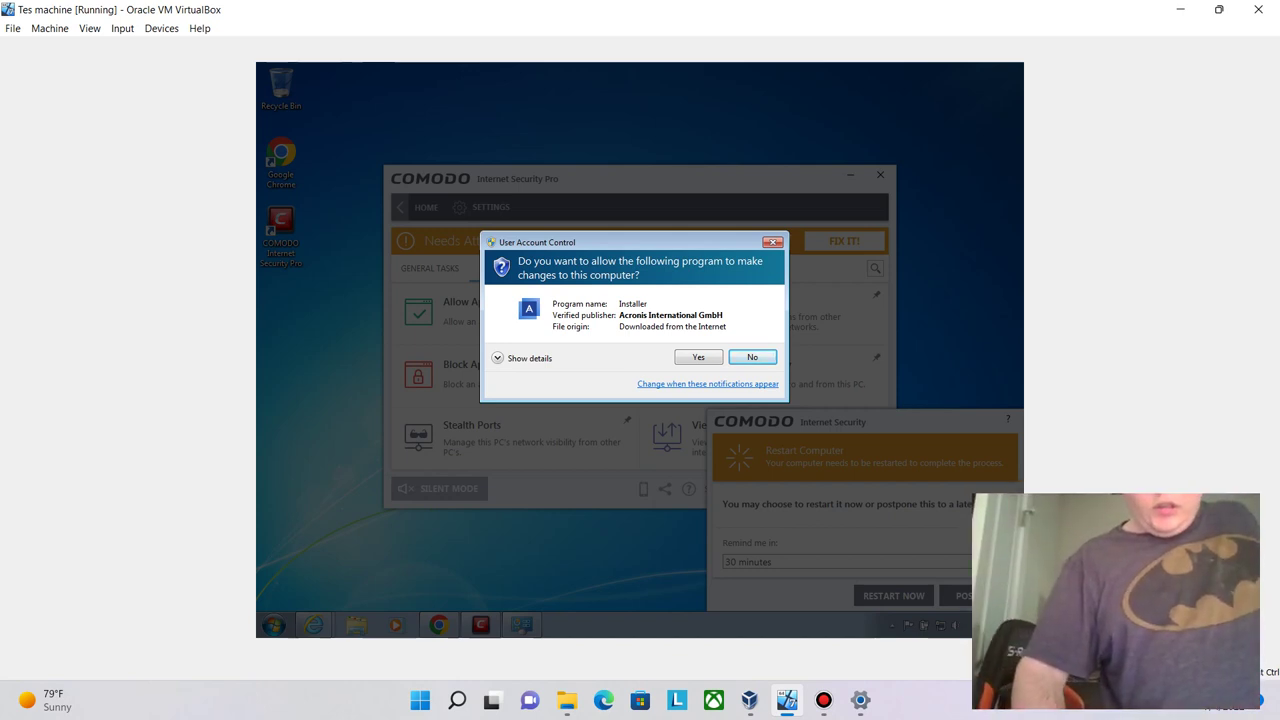
{"action": "key", "text": "Return"}
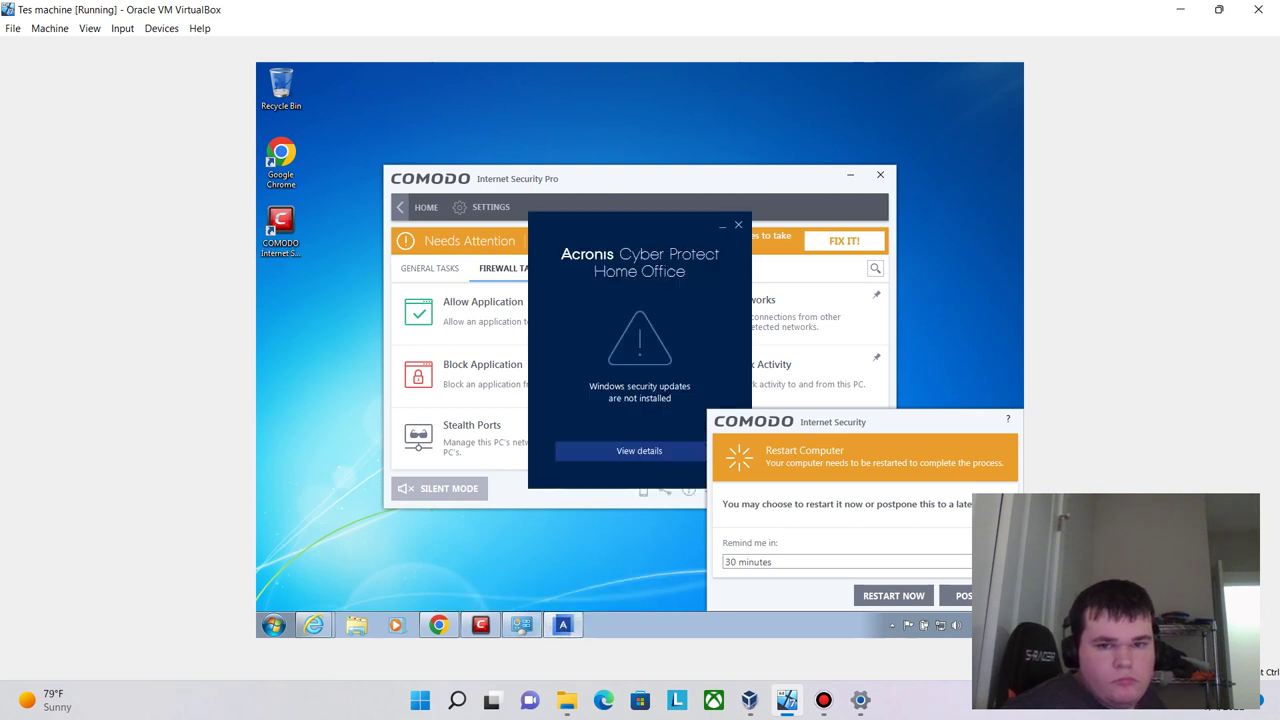
- Open the KB article on installing required updates KB4474419 and KB4490628 and read it
{"action": "left_click", "coordinate": [639, 450]}
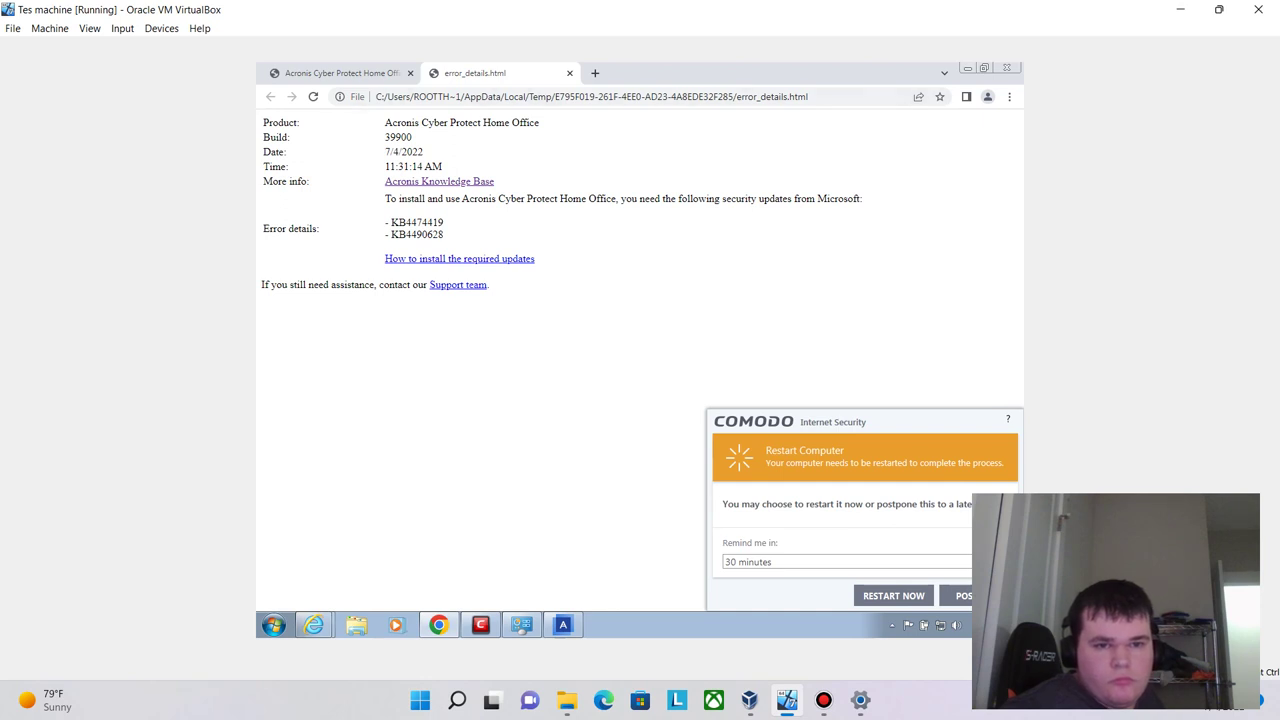
{"action": "left_click", "coordinate": [459, 258]}
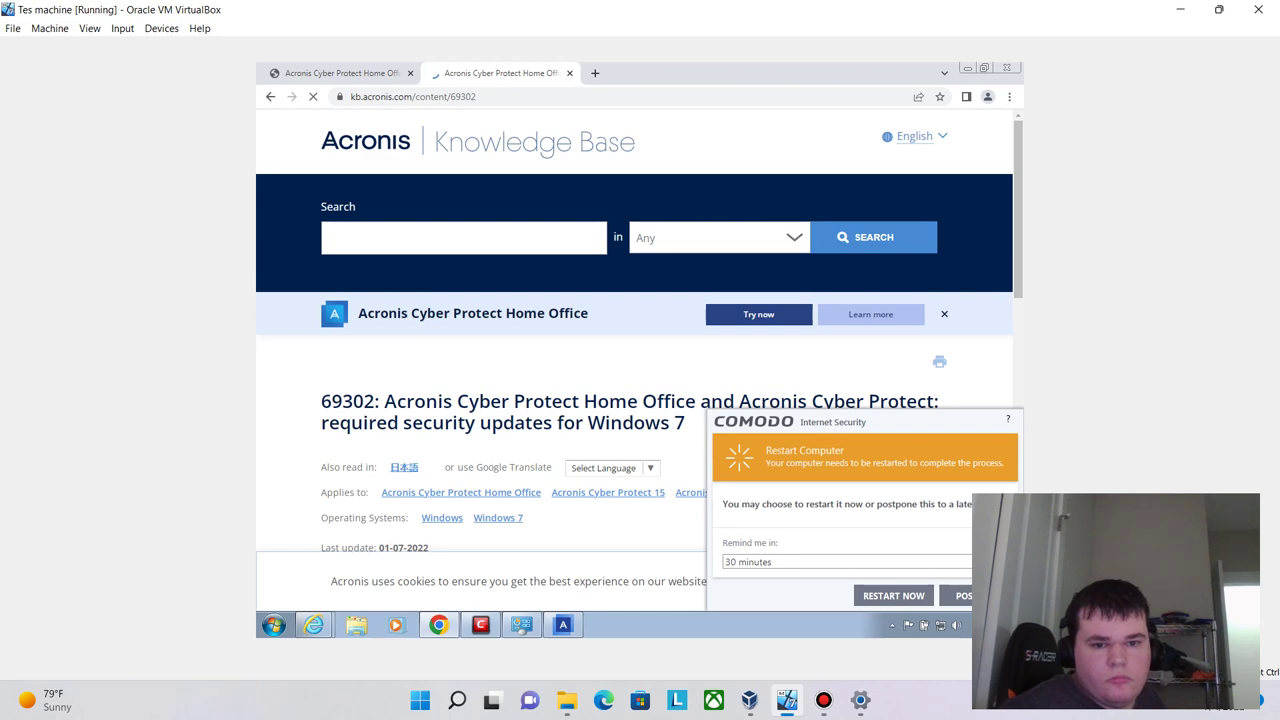
{"action": "scroll", "coordinate": [634, 380], "scroll_direction": "down", "scroll_amount": 4}
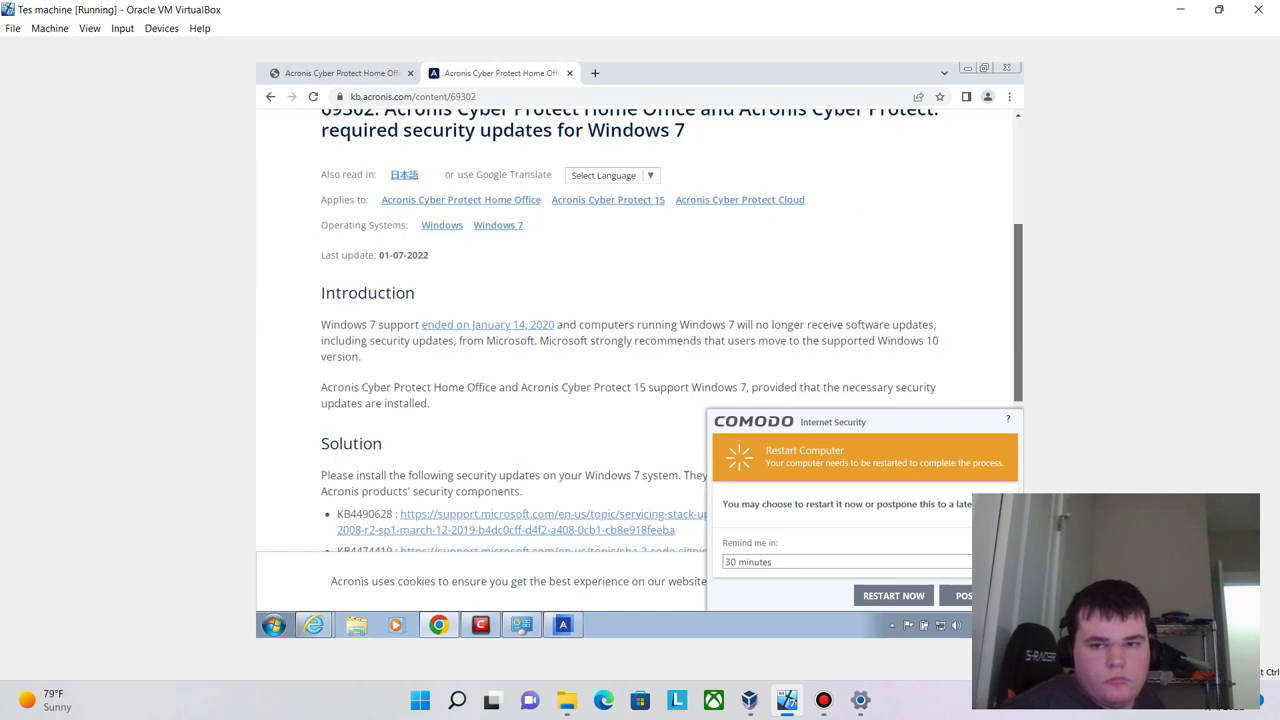
{"action": "scroll", "coordinate": [634, 380], "scroll_direction": "down", "scroll_amount": 4}
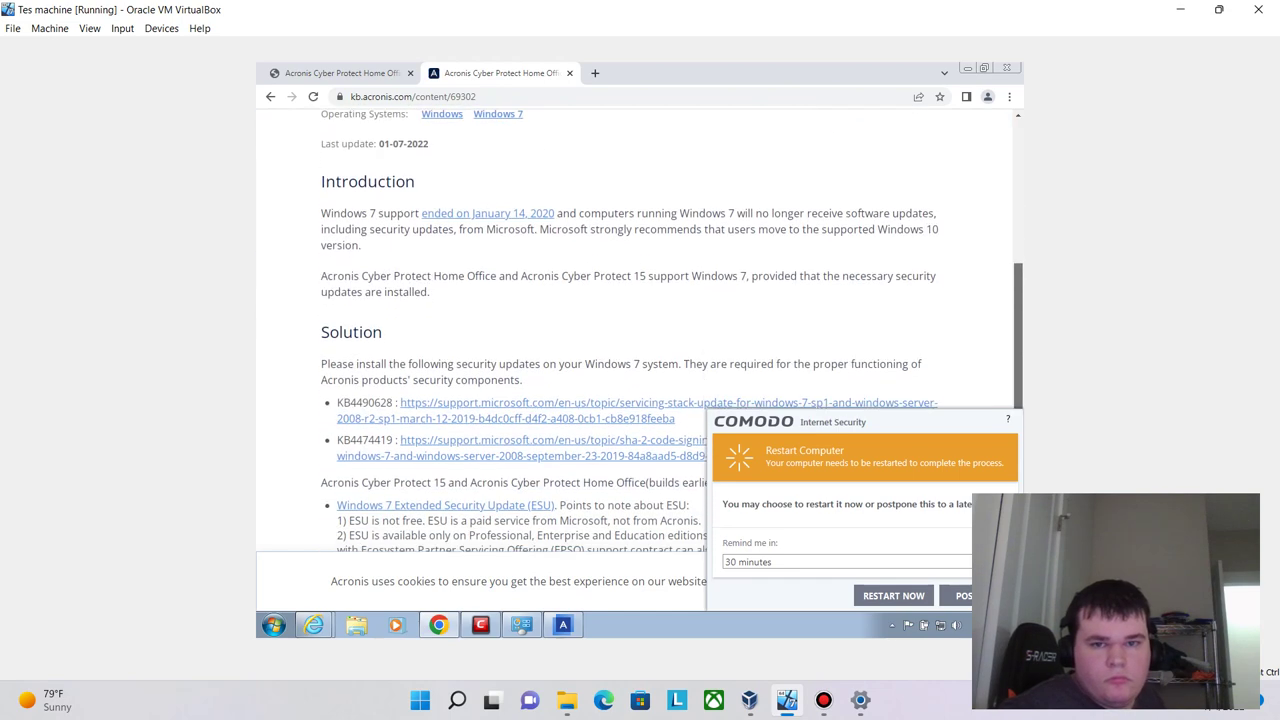
{"action": "scroll", "coordinate": [634, 380], "scroll_direction": "up", "scroll_amount": 4}
{"action": "scroll", "coordinate": [634, 380], "scroll_direction": "up", "scroll_amount": 3}
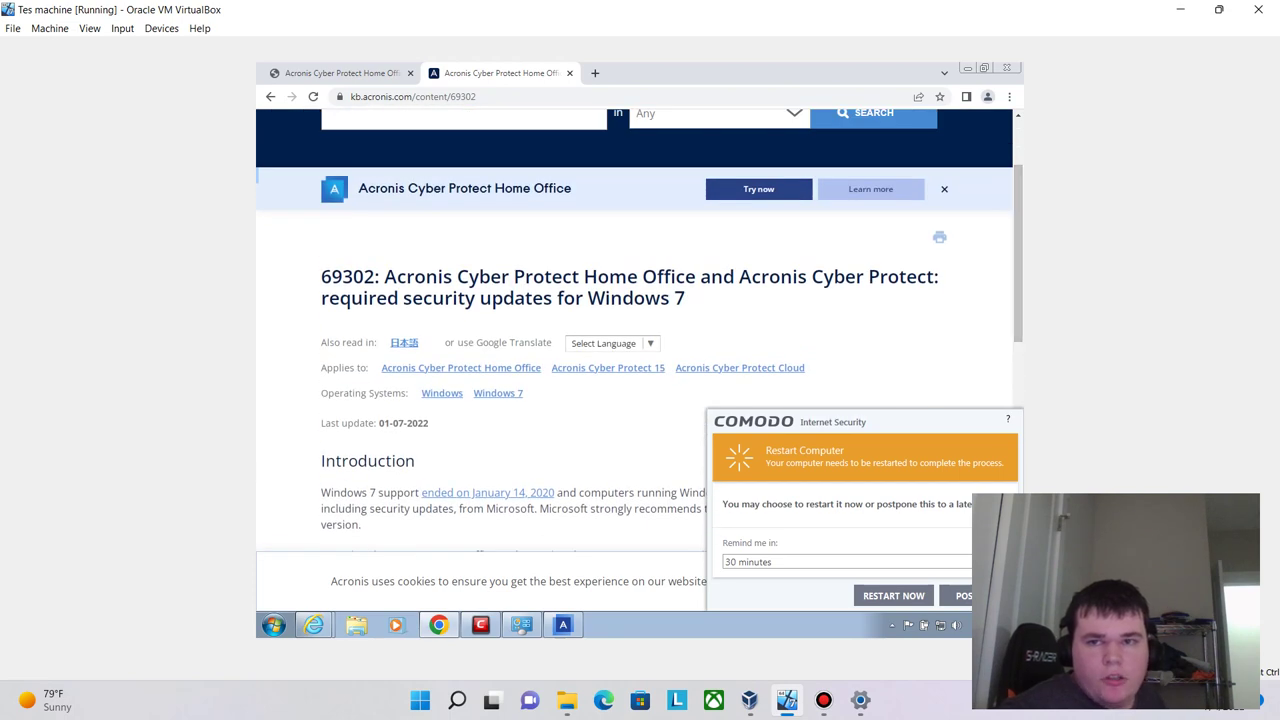
- Minimise Chrome, close the Acronis warning, and leave Comodo's restart reminder at 30 minutes
{"action": "left_click", "coordinate": [966, 68]}
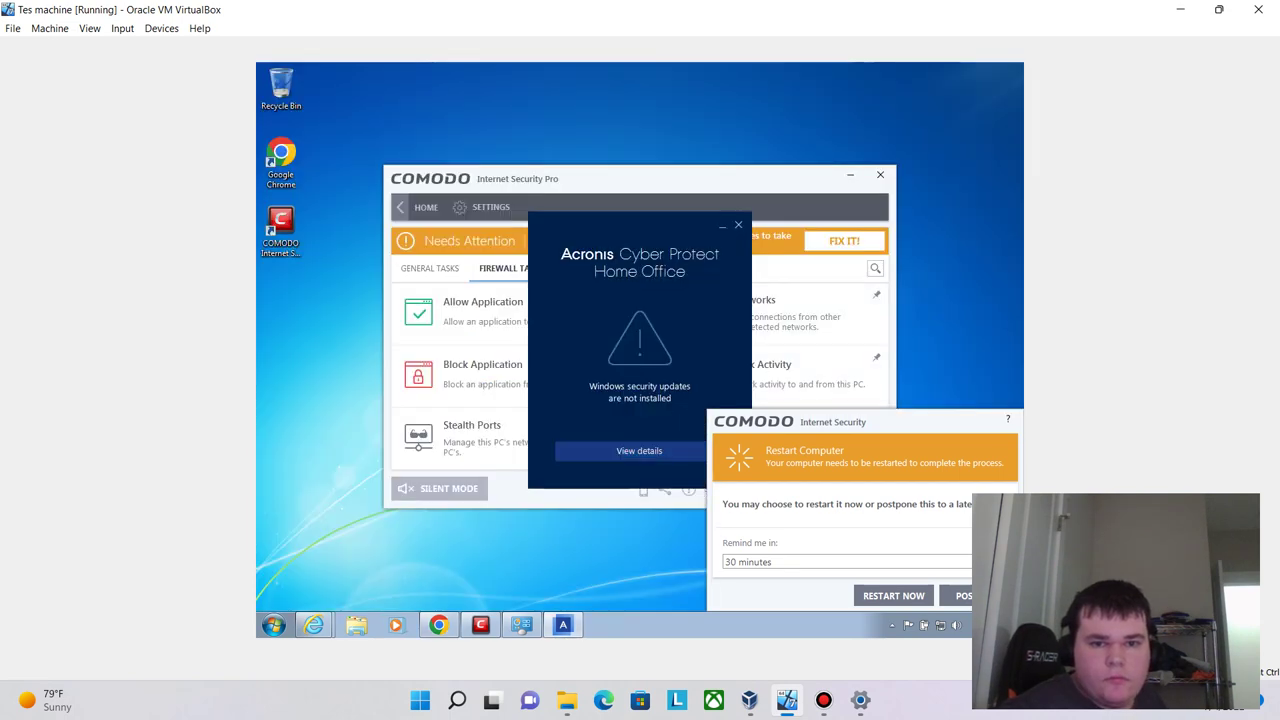
{"action": "left_click", "coordinate": [738, 224]}
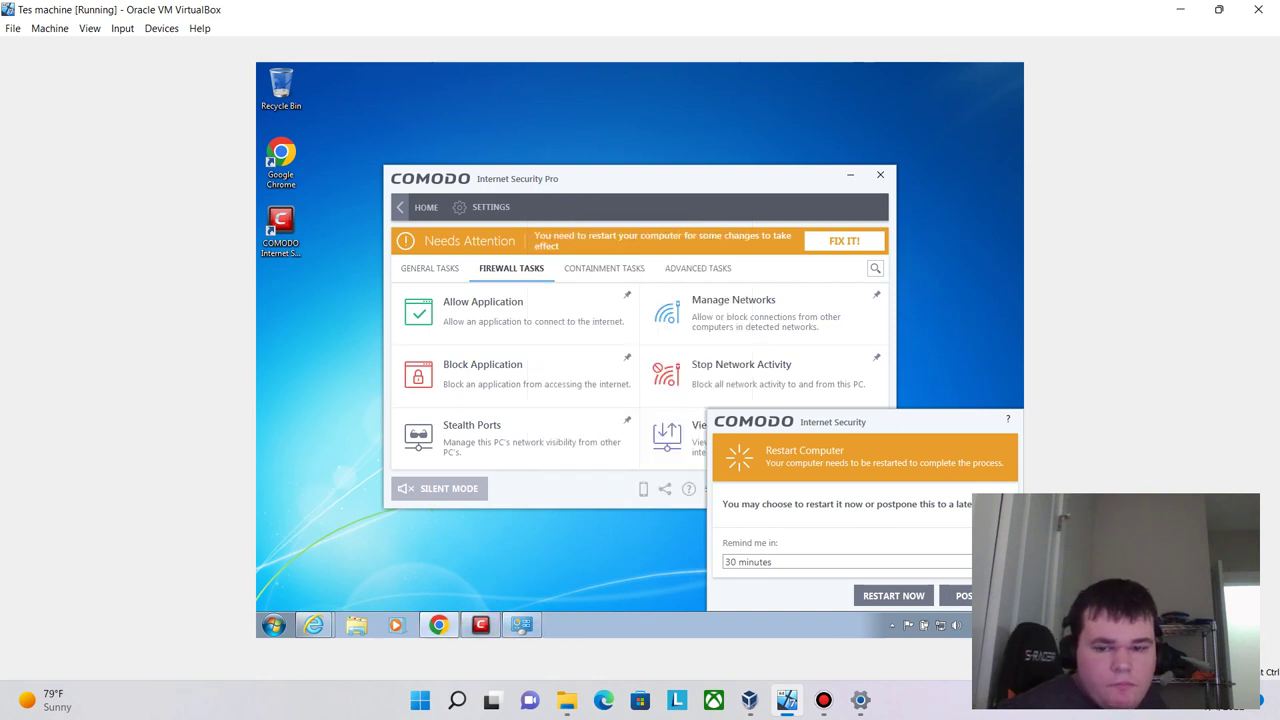
{"action": "left_click", "coordinate": [846, 561]}
{"action": "left_click", "coordinate": [846, 561]}
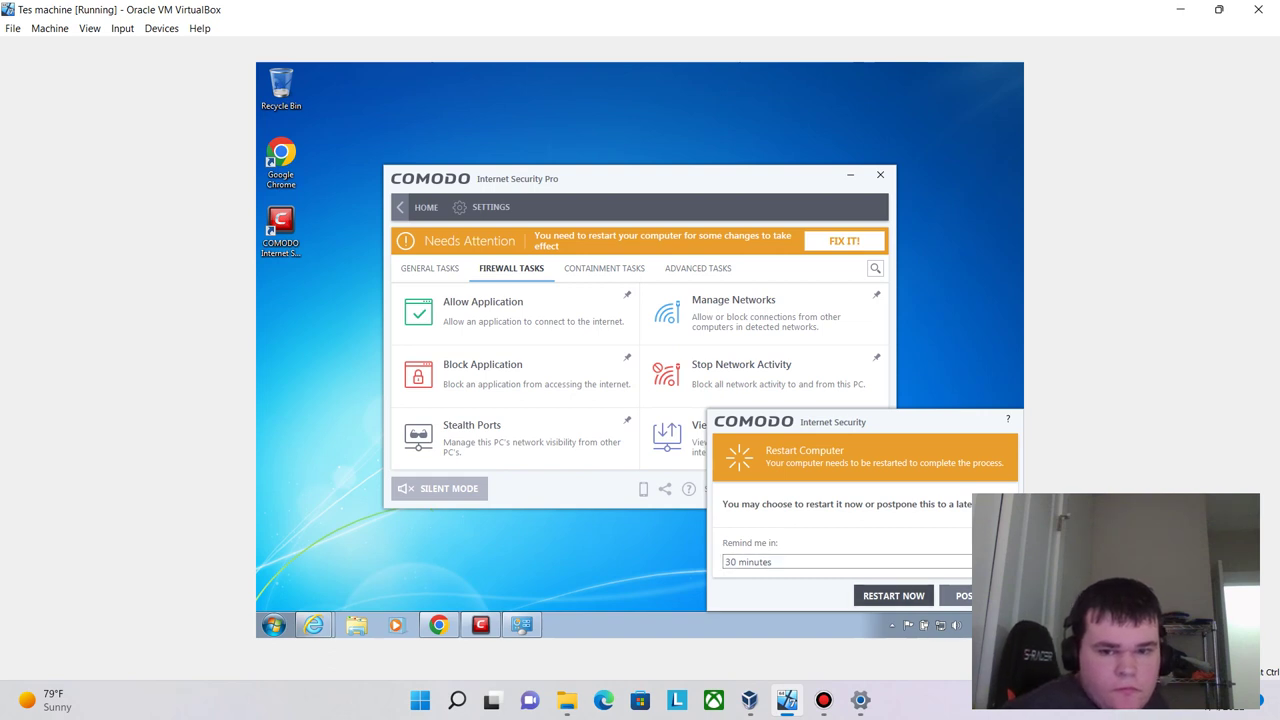
- Restart the guest now and enter the account password at the login screen
{"action": "left_click", "coordinate": [893, 595]}
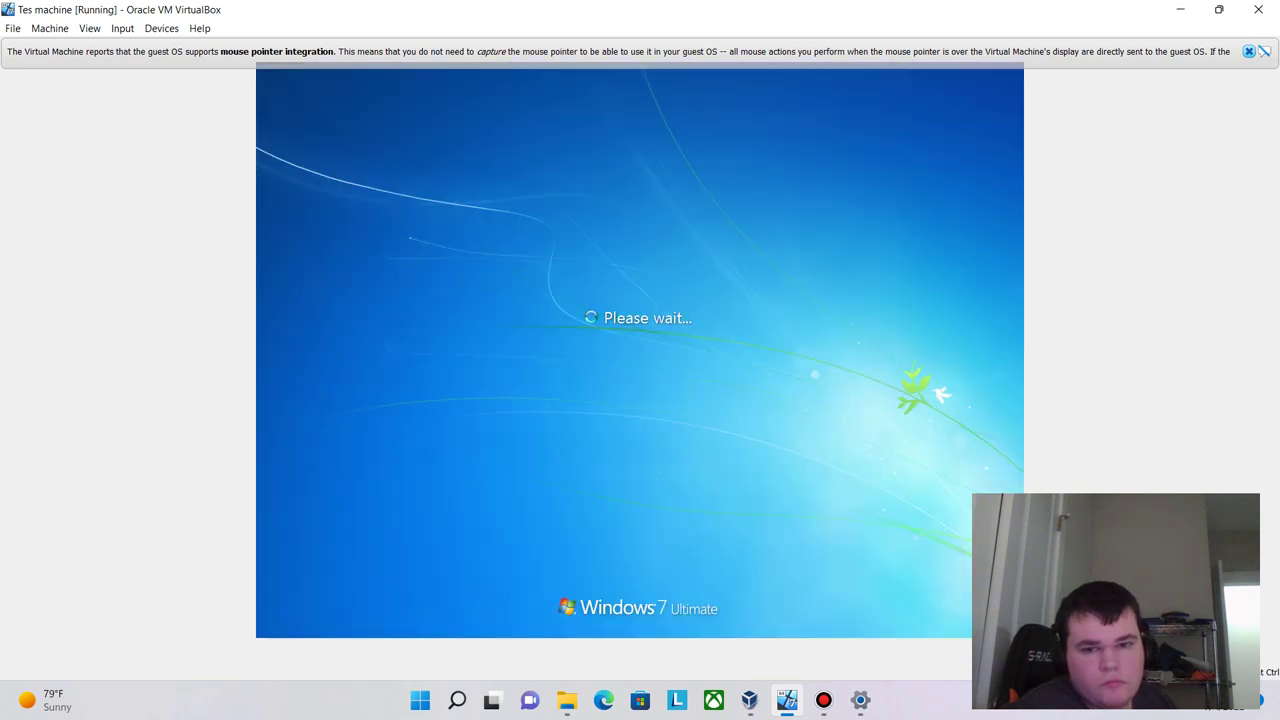
{"action": "type", "text": "p"}
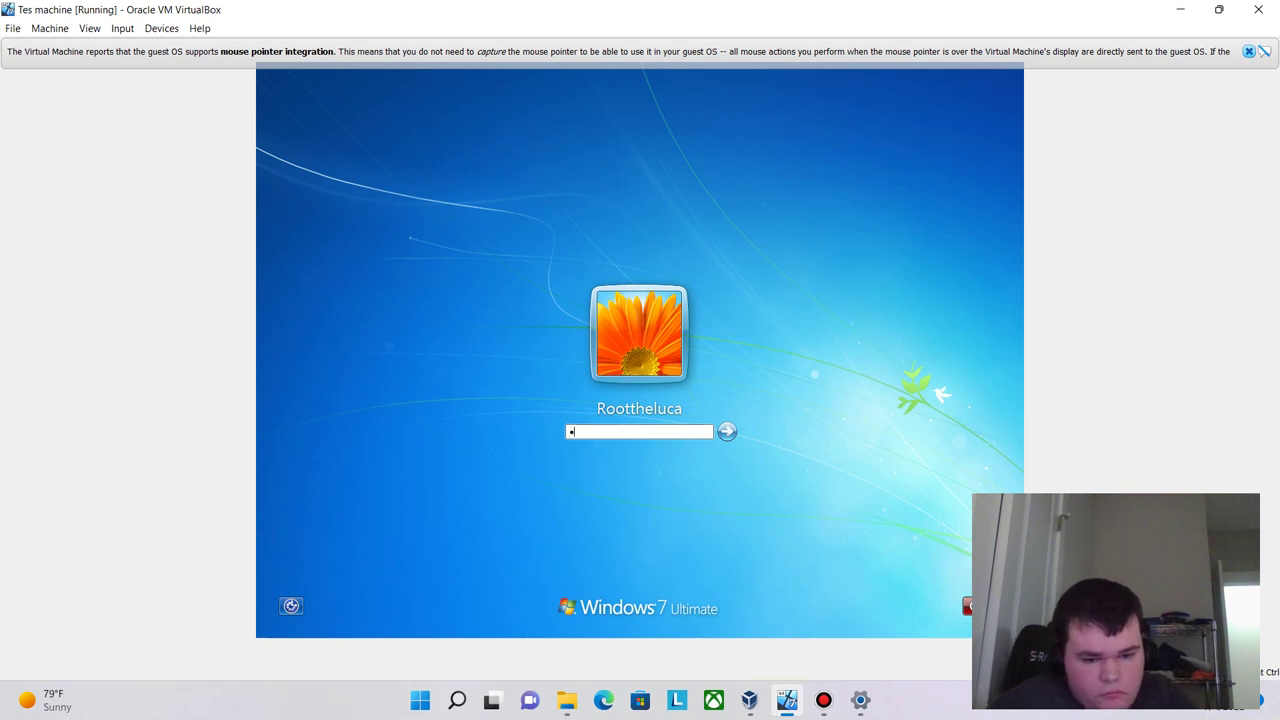
{"action": "type", "text": "assw"}
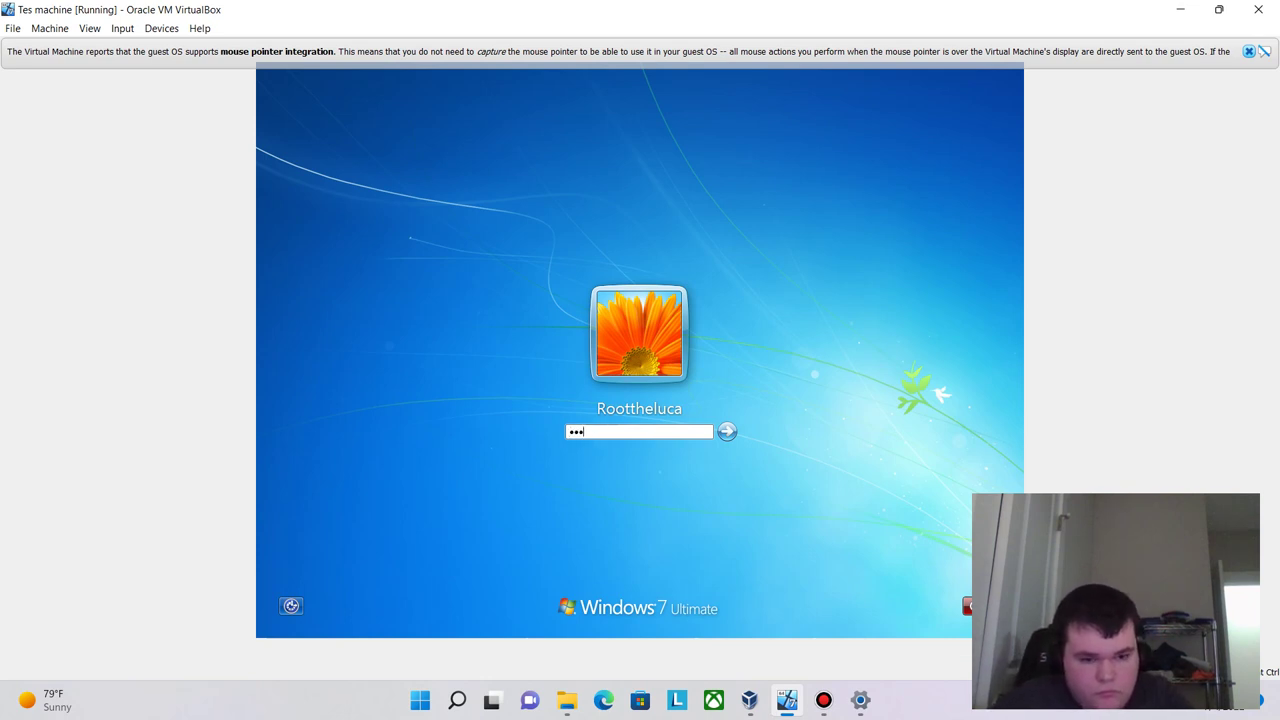
{"action": "type", "text": "ord123"}
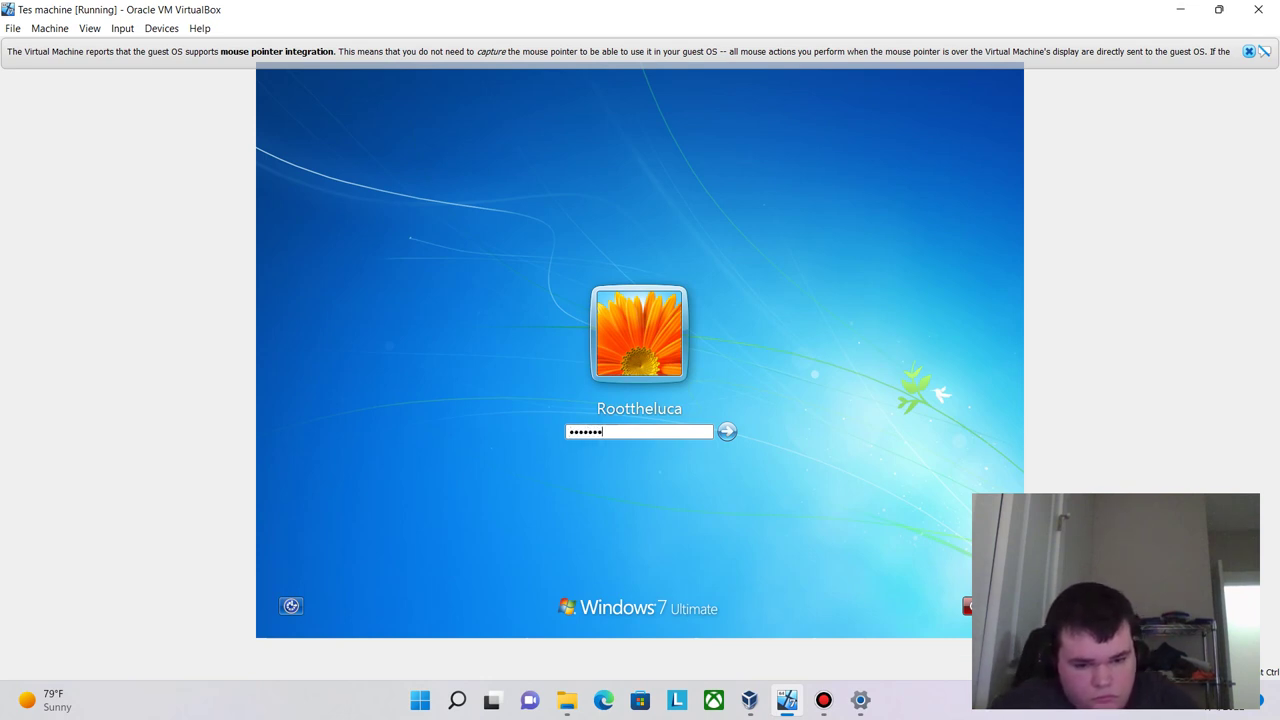
{"action": "type", "text": "4567"}
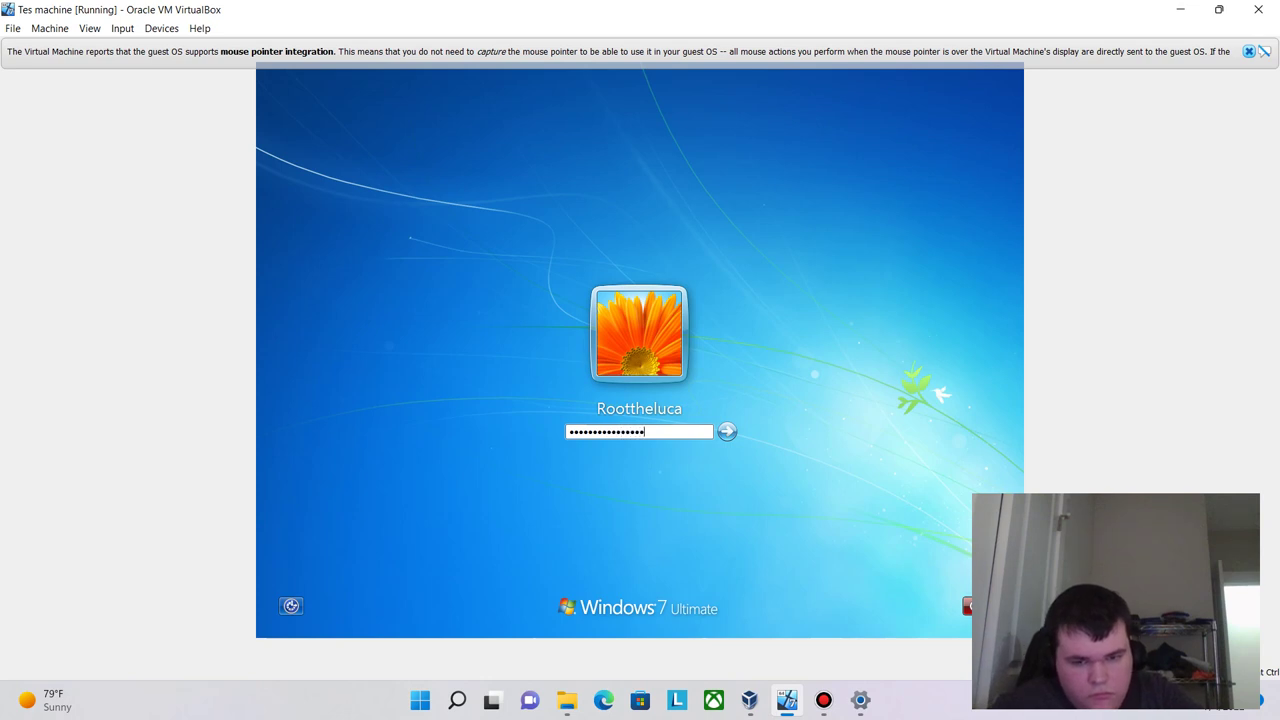
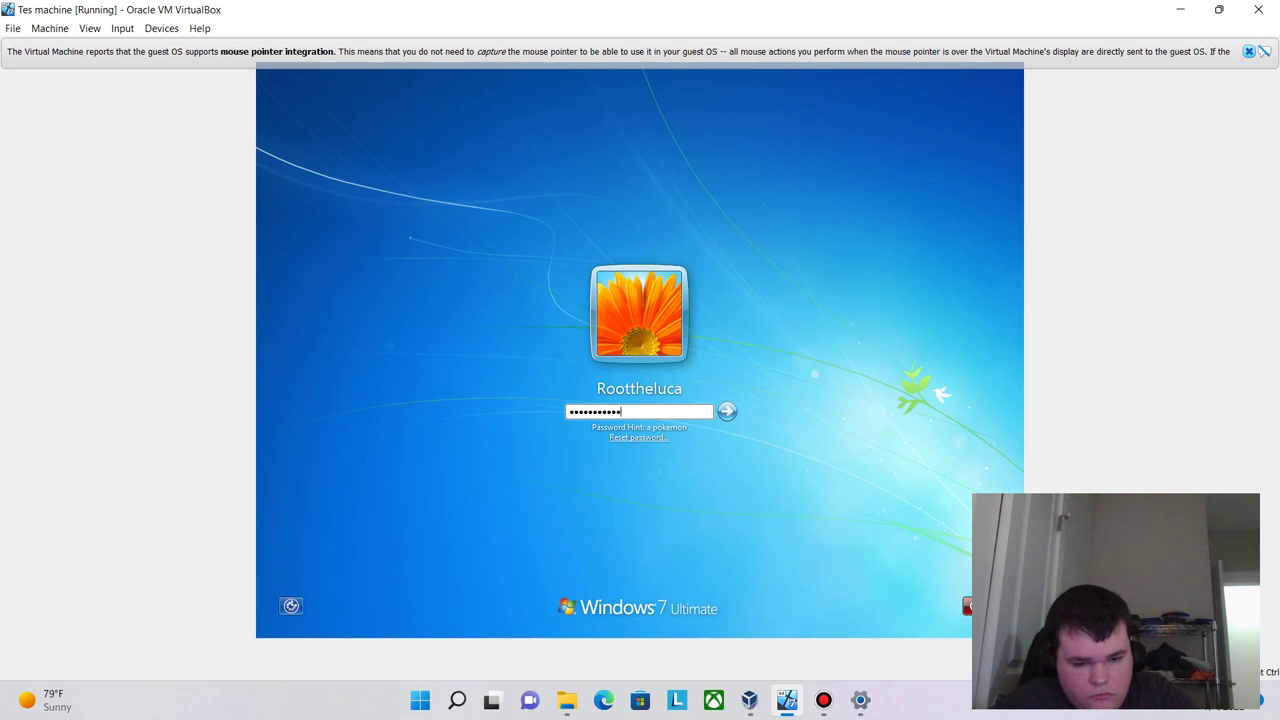
- Submit the account password on the Windows 7 login screen to reach the desktop
{"action": "key", "text": "Return"}
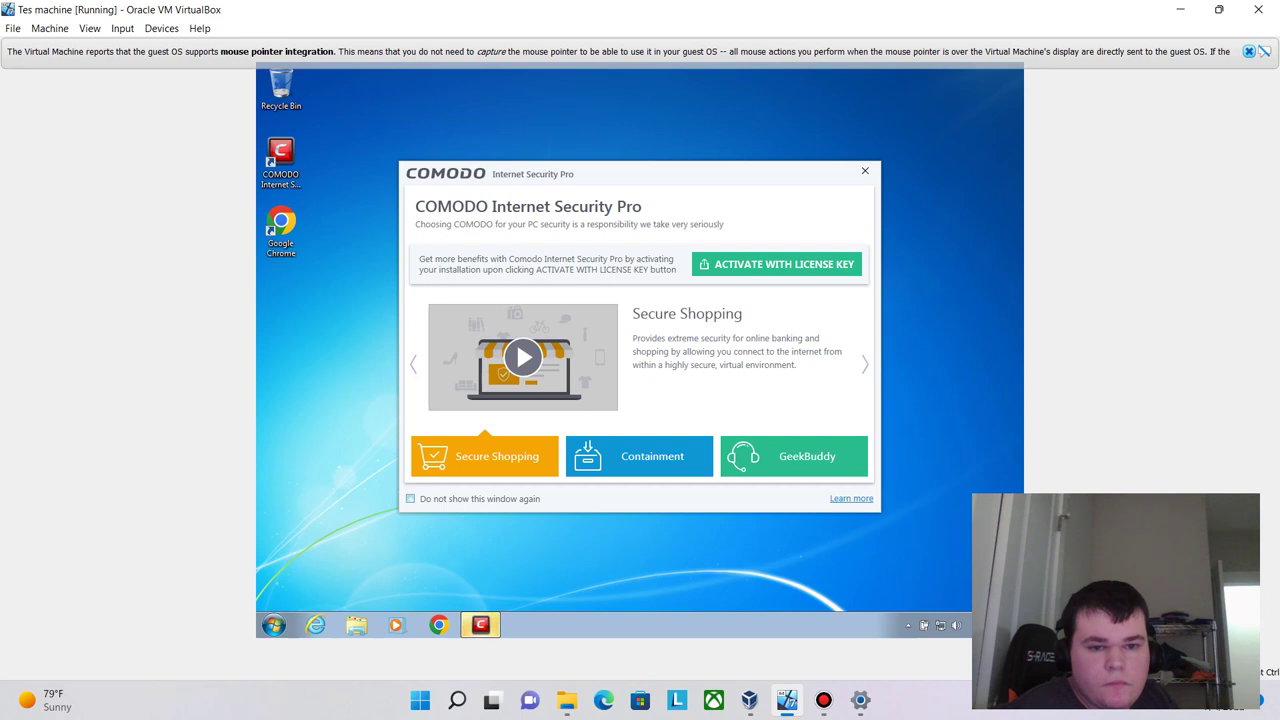
- Set the COMODO welcome window to 'Do not show this window again' and close it
{"action": "left_click", "coordinate": [410, 498]}
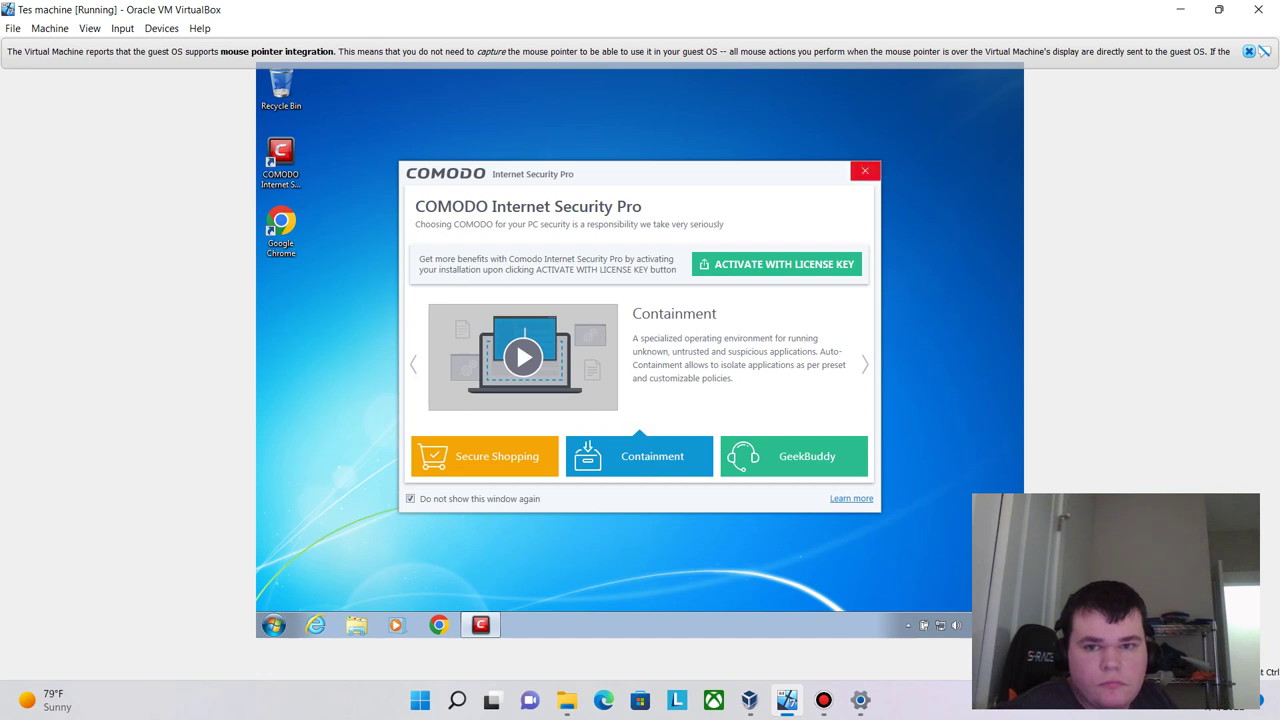
{"action": "left_click", "coordinate": [865, 171]}
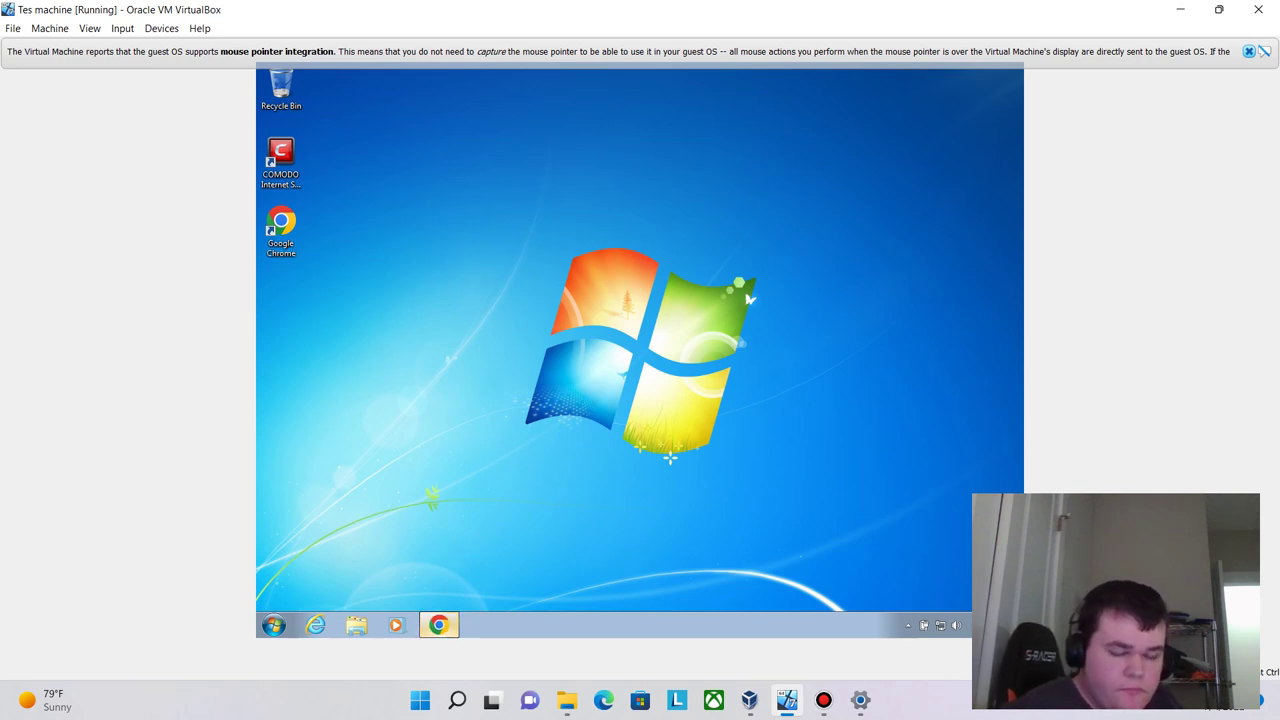
- Launch Chrome and start the Turn on sync sign-in from the profile menu
{"action": "left_click", "coordinate": [438, 625]}
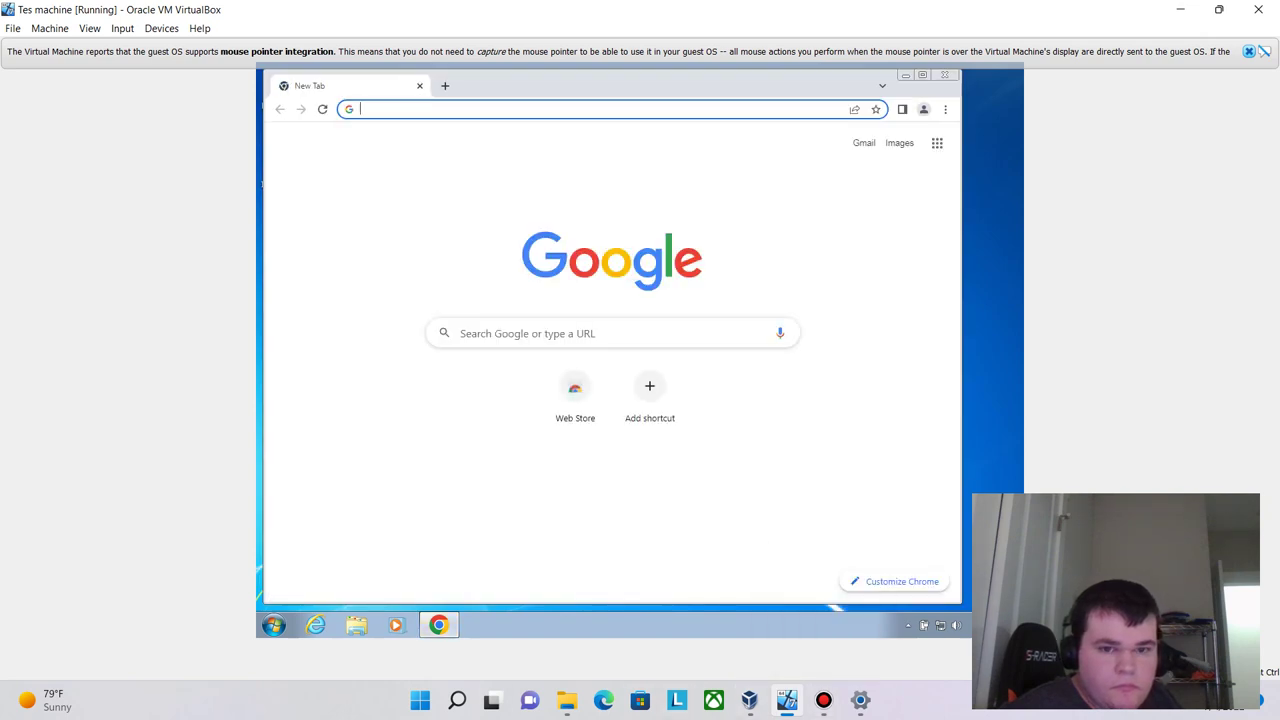
{"action": "key", "text": "Down"}
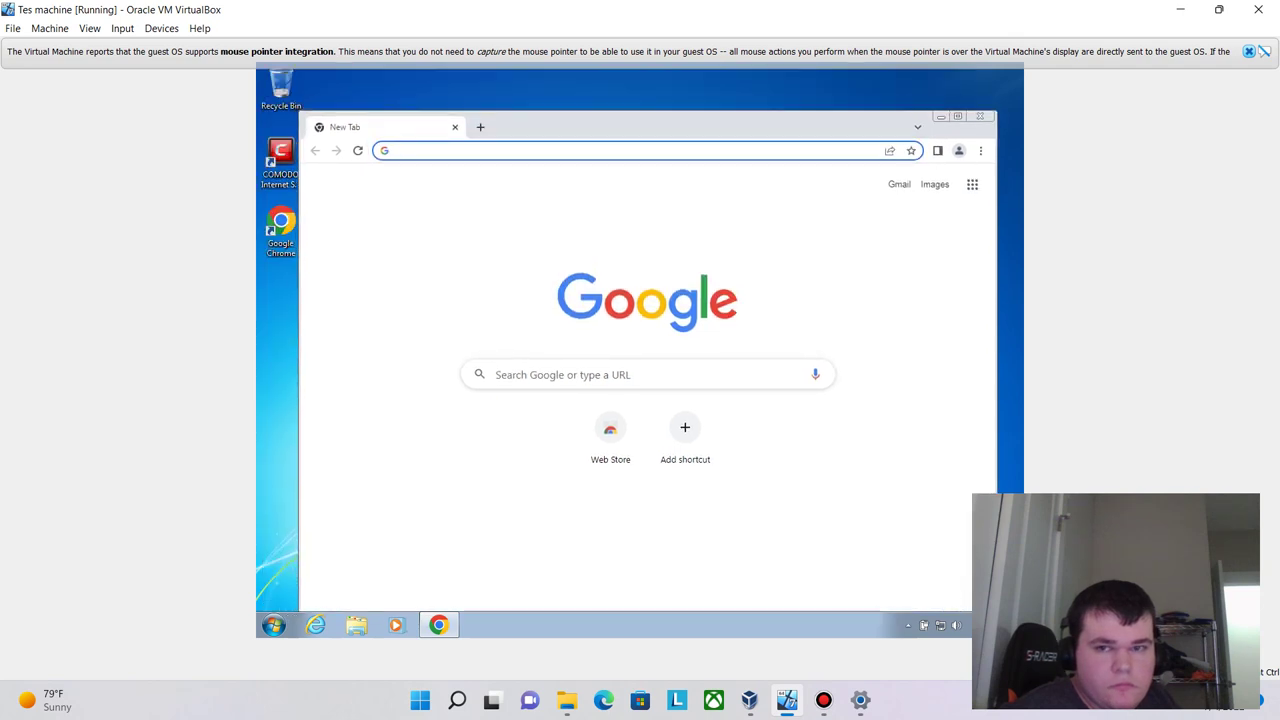
{"action": "left_click", "coordinate": [958, 150]}
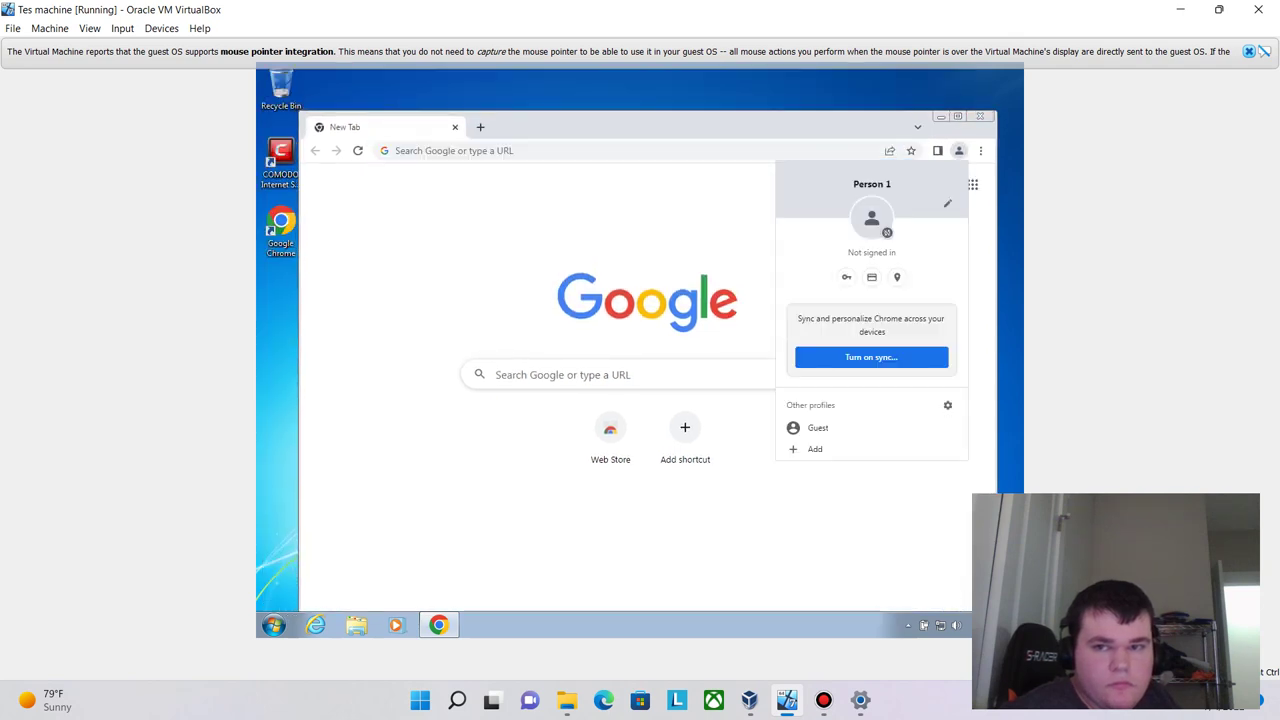
{"action": "left_click", "coordinate": [871, 357]}
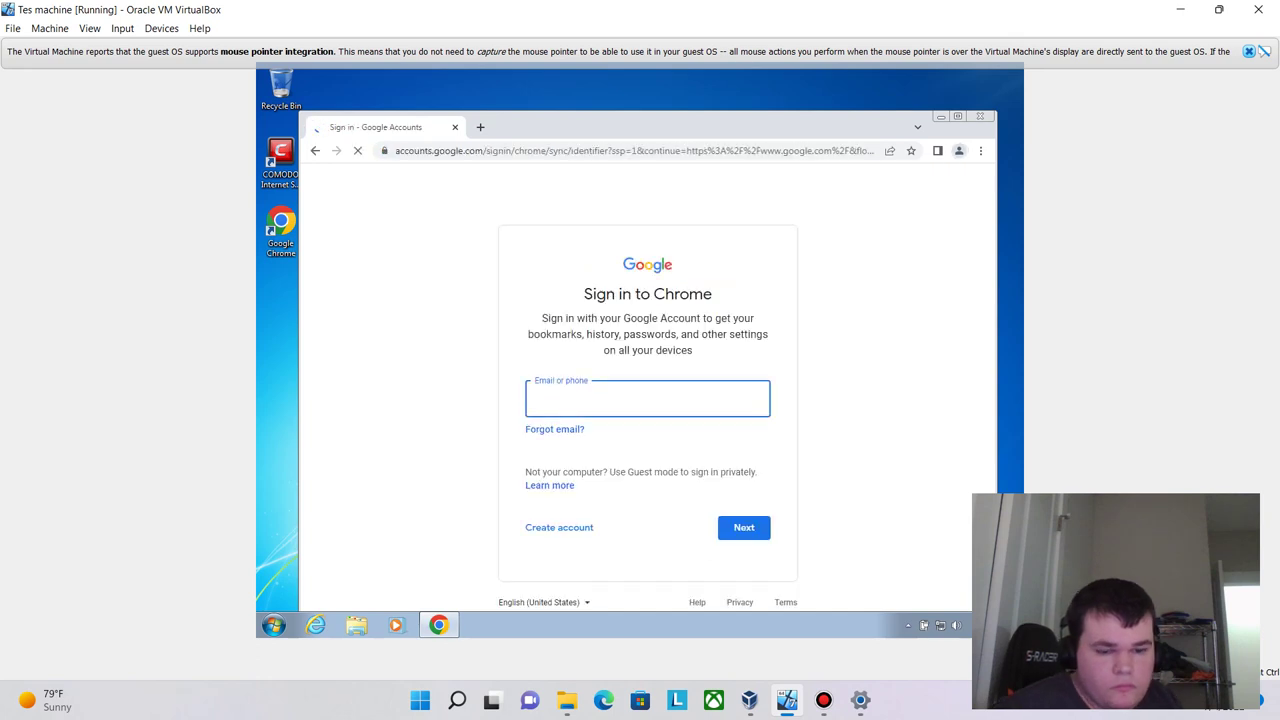
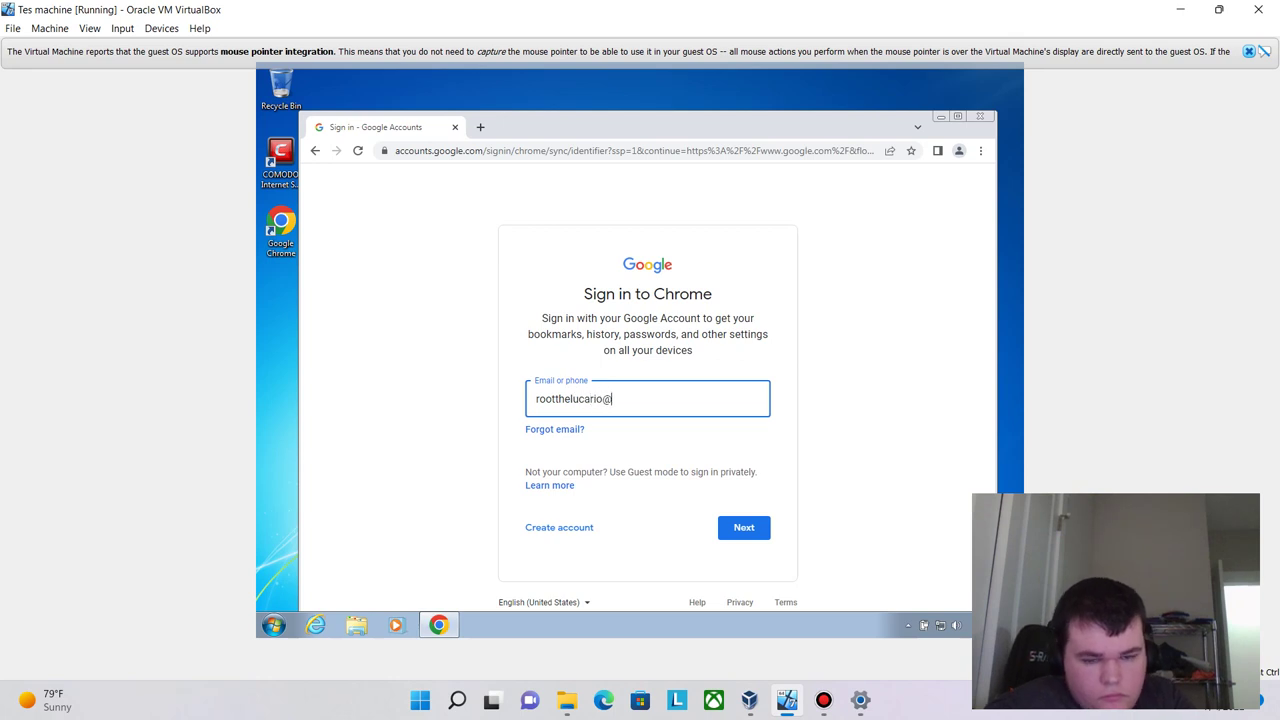
- Sign in with the Google account's e-mail and password, then accept turning on sync
{"action": "key", "text": "Return"}
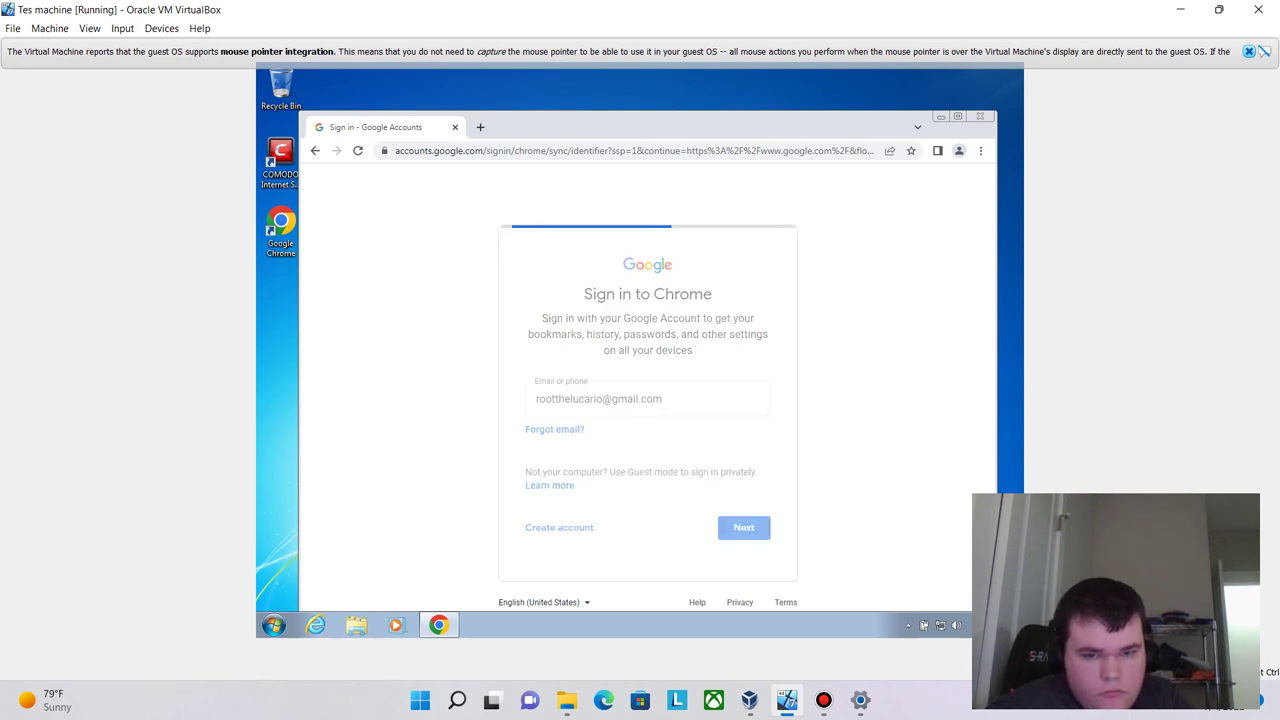
{"action": "type", "text": "••"}
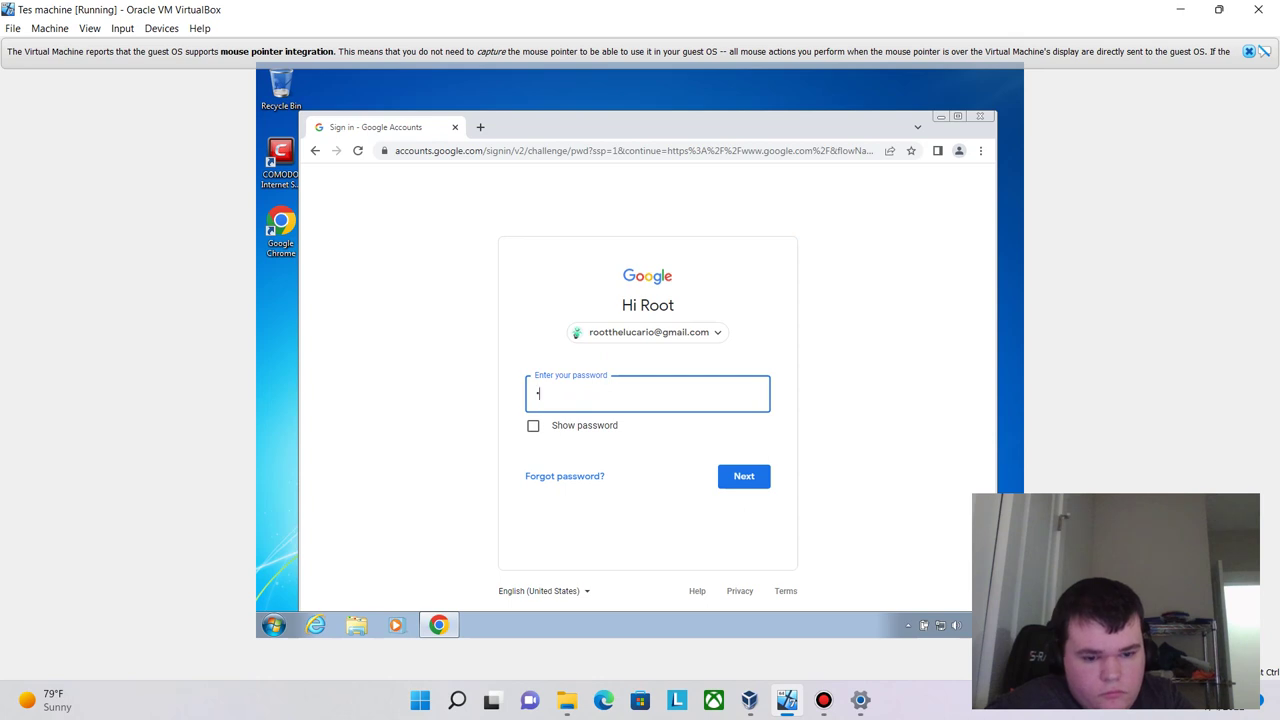
{"action": "type", "text": "••••••"}
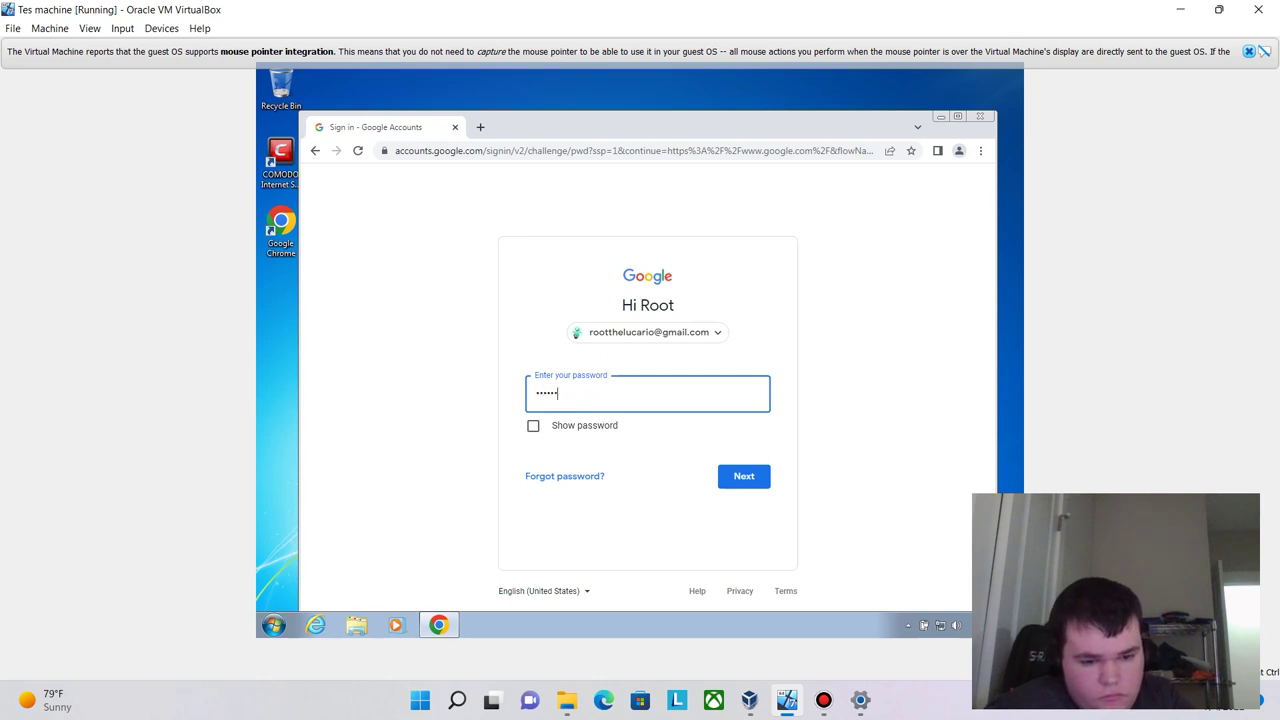
{"action": "type", "text": "•"}
{"action": "key", "text": "BackSpace"}
{"action": "key", "text": "BackSpace"}
{"action": "key", "text": "BackSpace"}
{"action": "key", "text": "BackSpace"}
{"action": "key", "text": "BackSpace"}
{"action": "key", "text": "BackSpace"}
{"action": "key", "text": "BackSpace"}
{"action": "key", "text": "BackSpace"}
{"action": "key", "text": "BackSpace"}
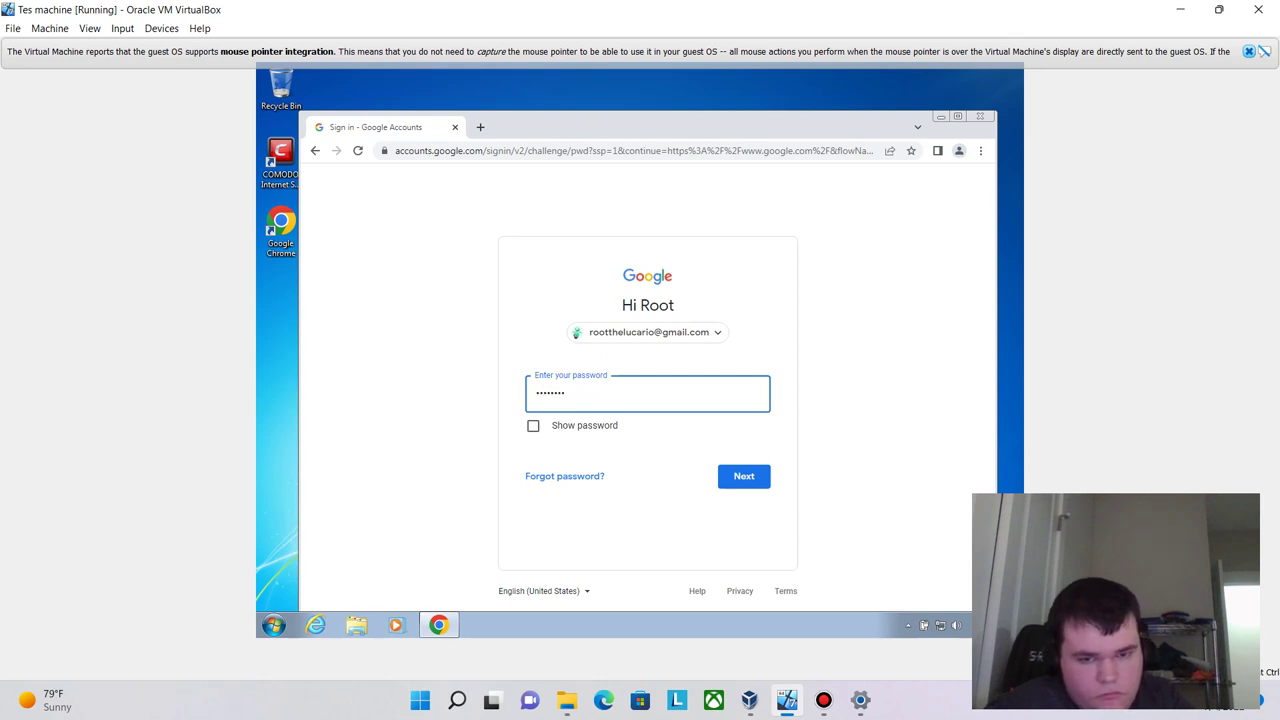
{"action": "type", "text": "••••••"}
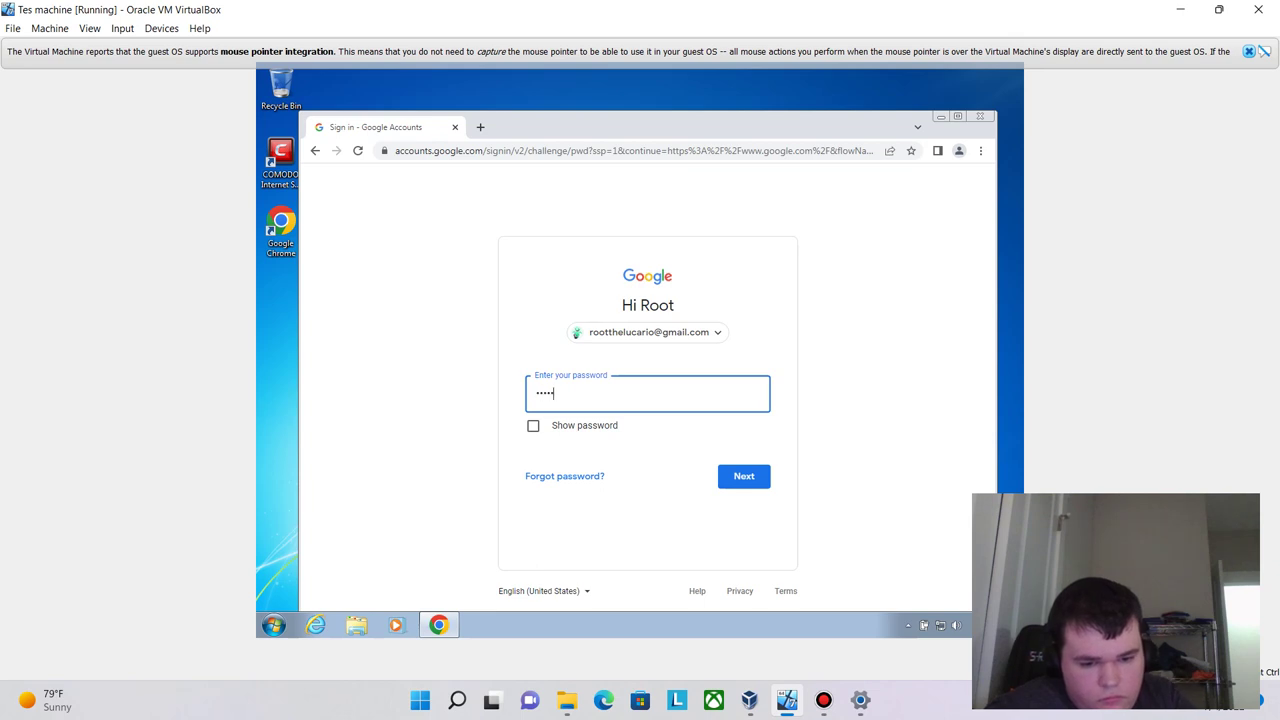
{"action": "type", "text": "••••••••••••"}
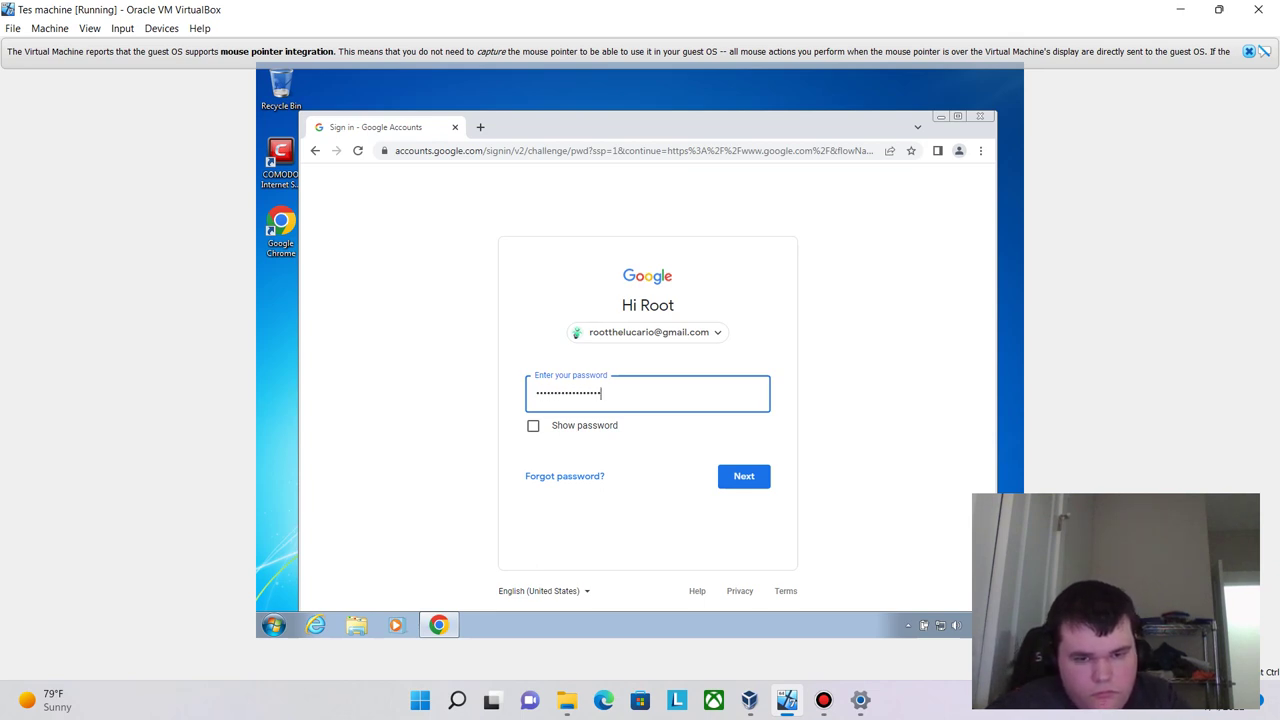
{"action": "left_click", "coordinate": [533, 425]}
{"action": "left_click", "coordinate": [744, 476]}
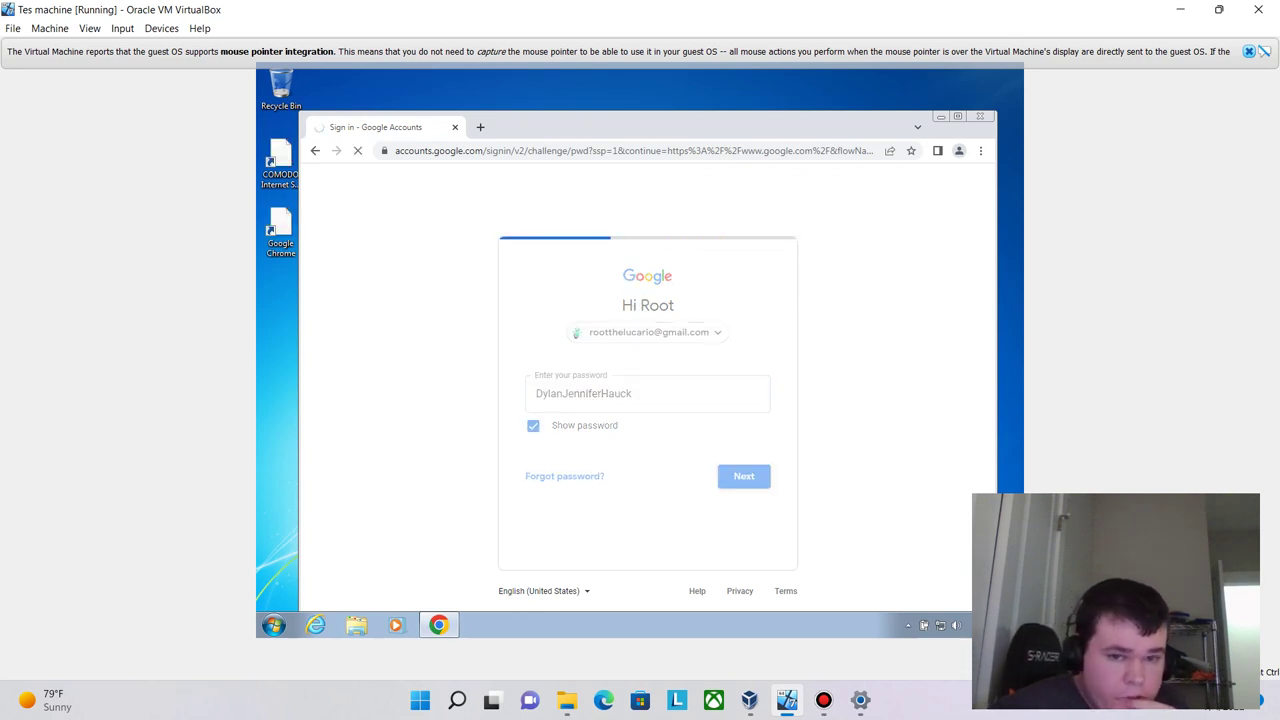
{"action": "left_click", "coordinate": [723, 438]}
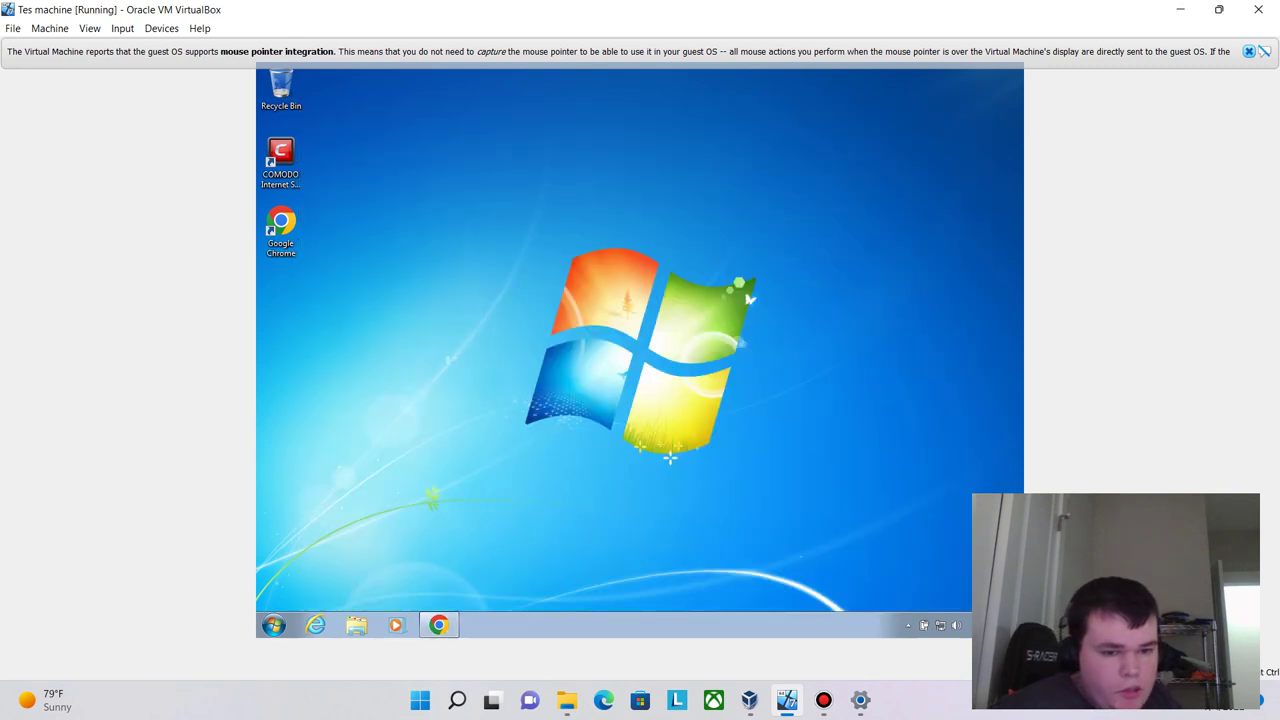
- Open Control Panel by searching 'control' in the Start menu
{"action": "left_click", "coordinate": [273, 625]}
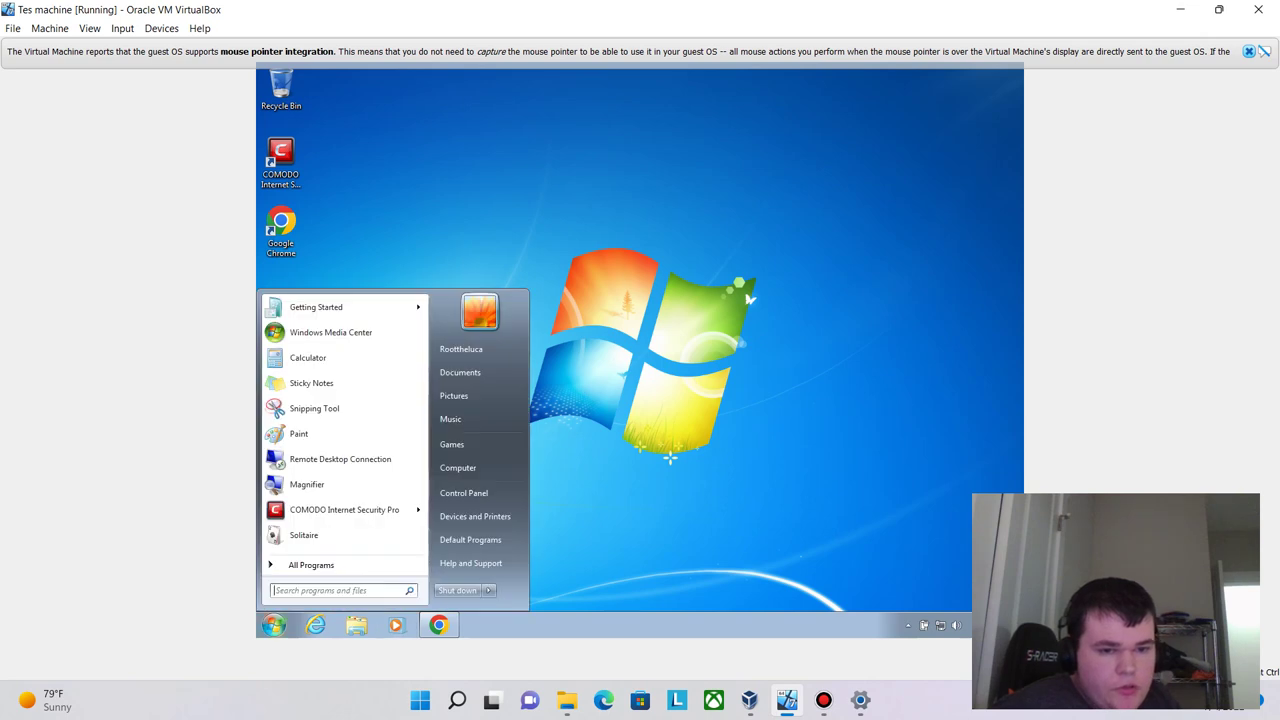
{"action": "left_click", "coordinate": [311, 565]}
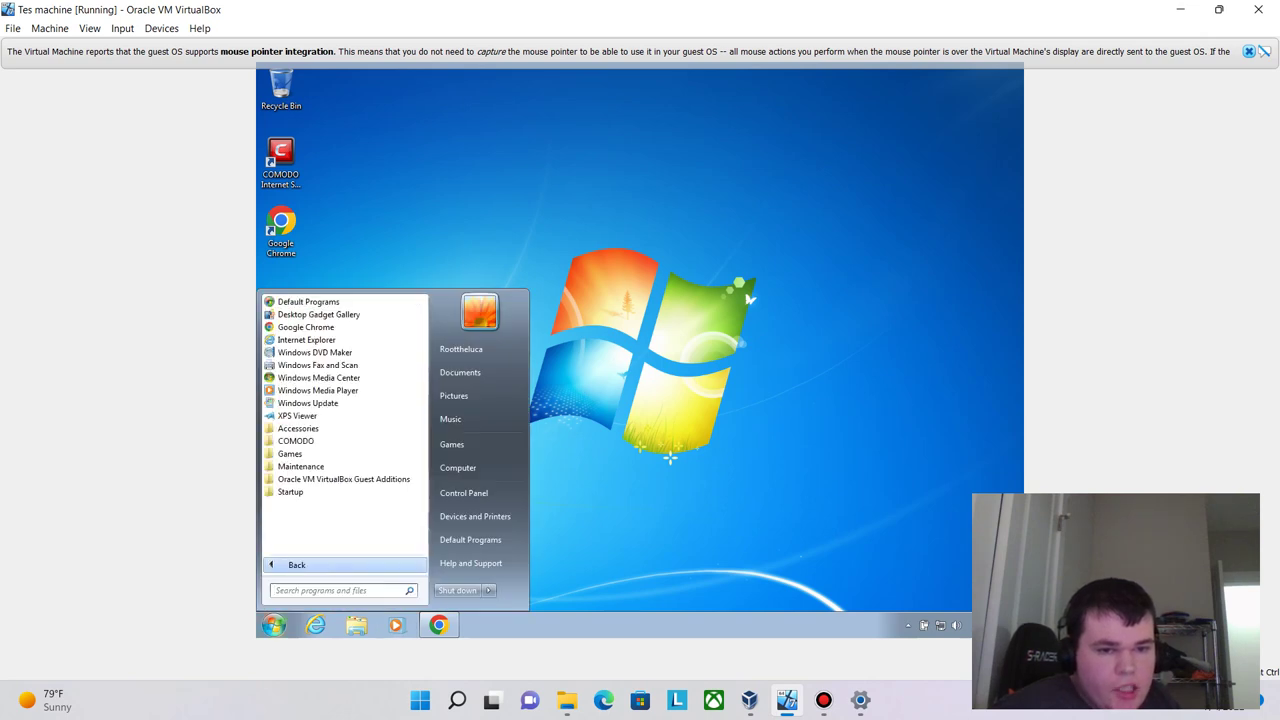
{"action": "left_click", "coordinate": [311, 565]}
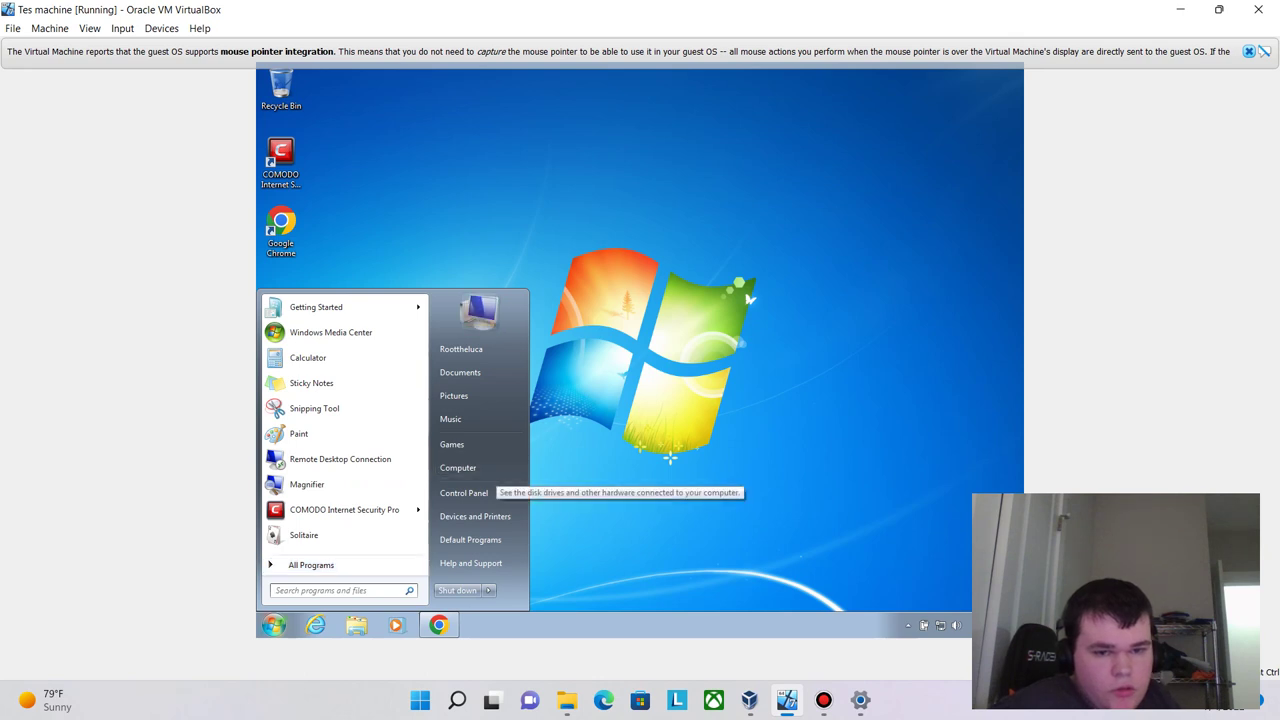
{"action": "left_click", "coordinate": [464, 493]}
{"action": "left_click", "coordinate": [274, 625]}
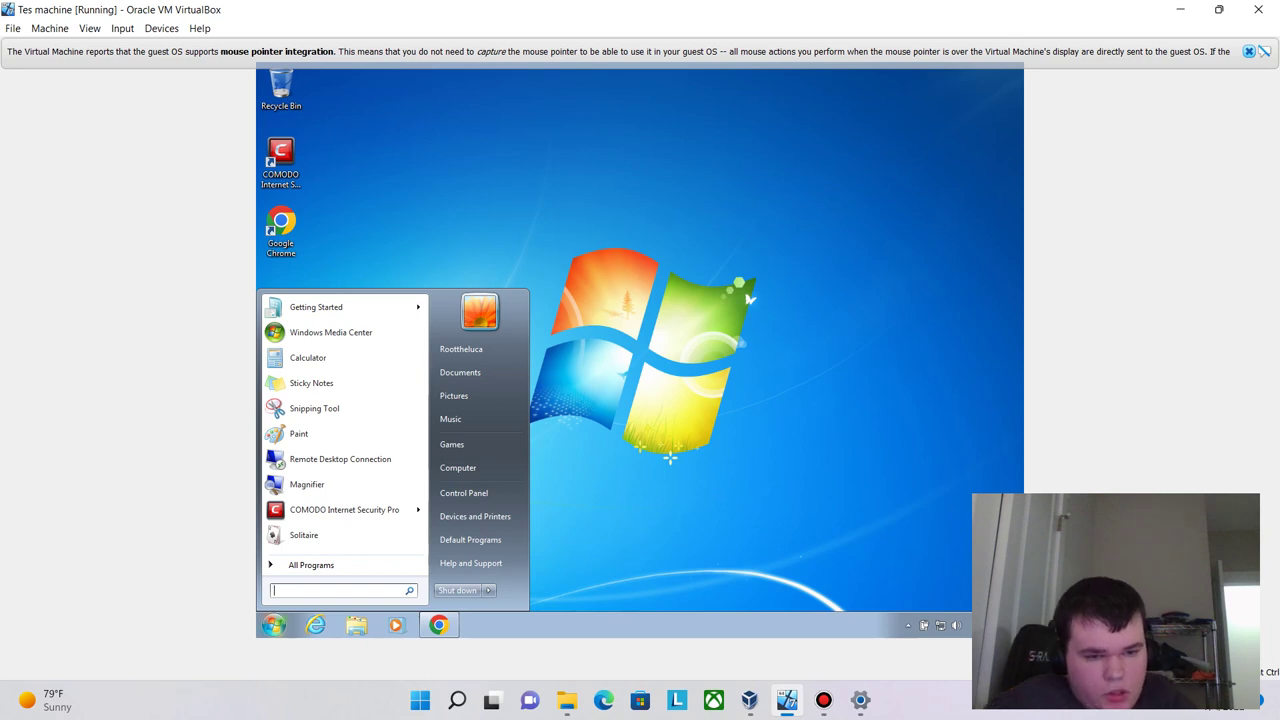
{"action": "type", "text": "control"}
{"action": "key", "text": "Up"}
{"action": "key", "text": "Up"}
{"action": "key", "text": "Up"}
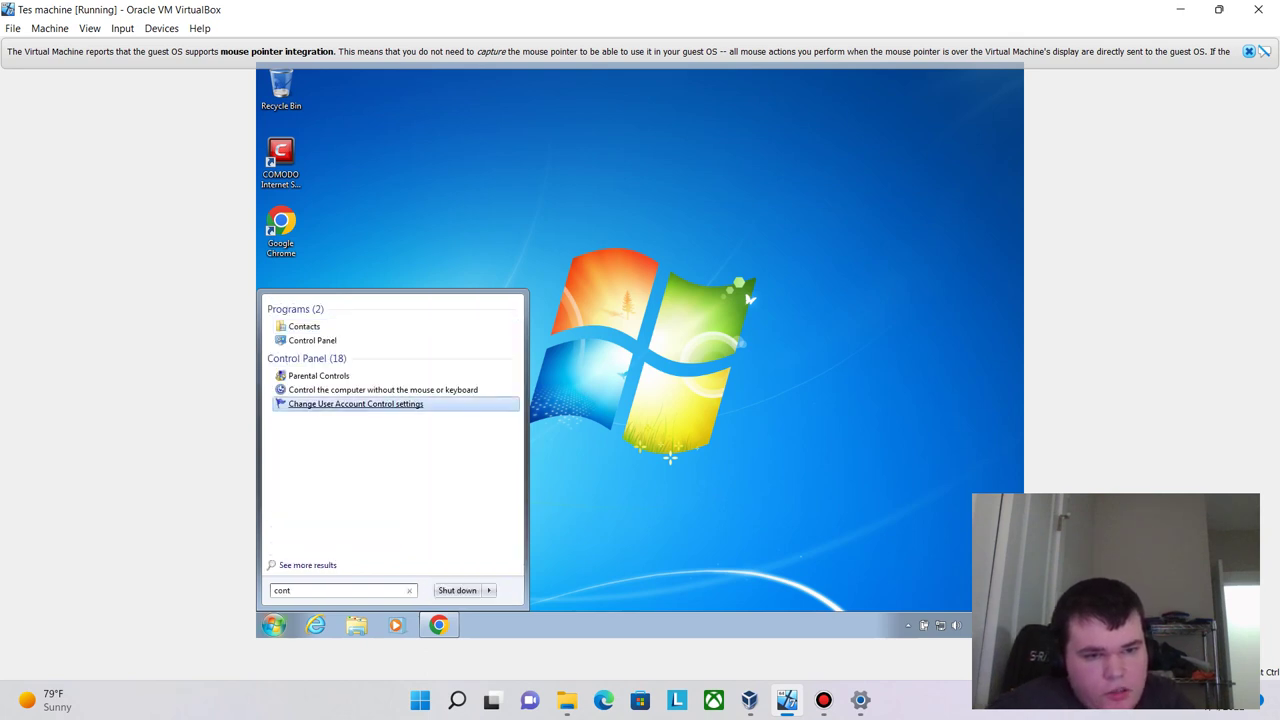
{"action": "key", "text": "Return"}
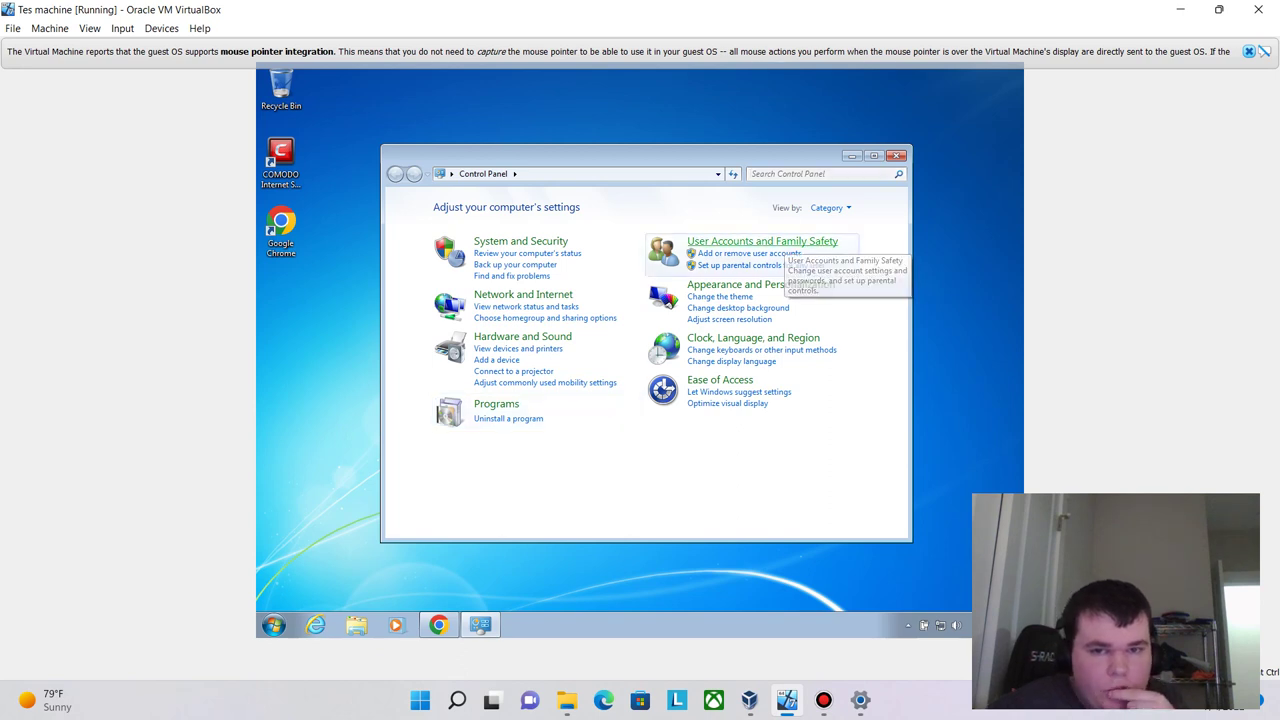
- Create a Standard user account named 'Harry' under User Accounts and Family Safety
{"action": "left_click", "coordinate": [780, 242]}
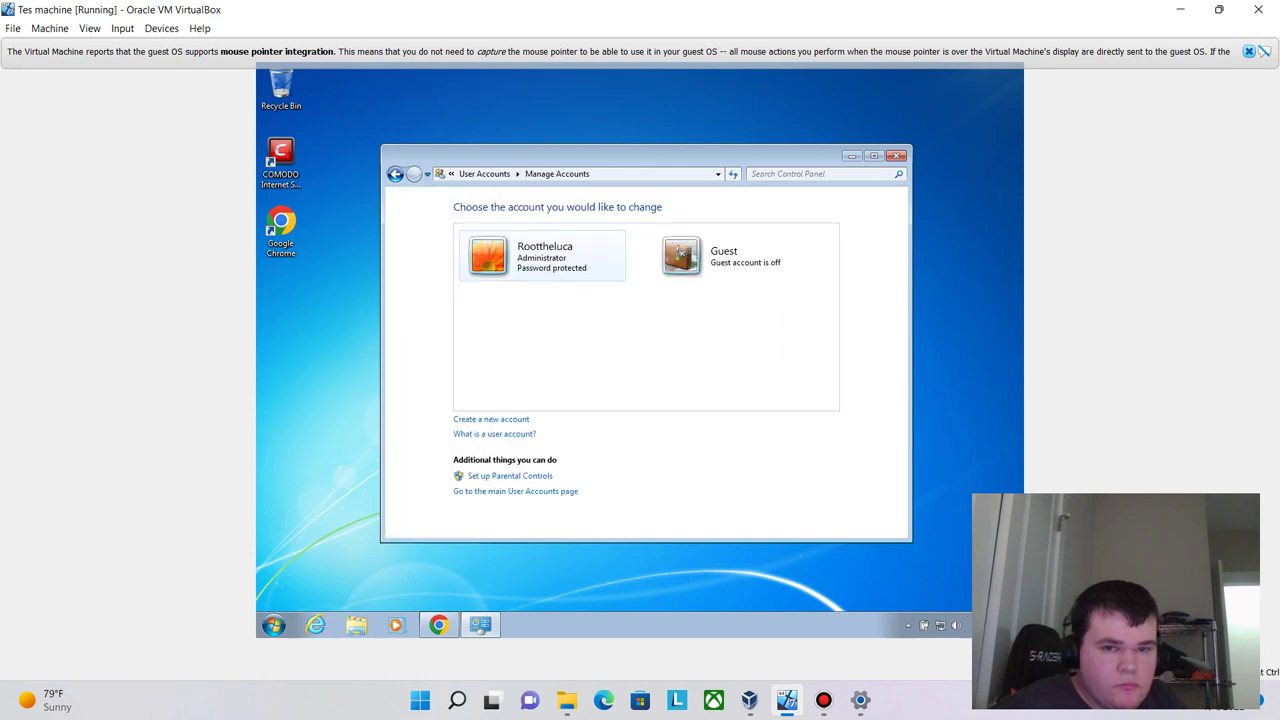
{"action": "left_click", "coordinate": [491, 419]}
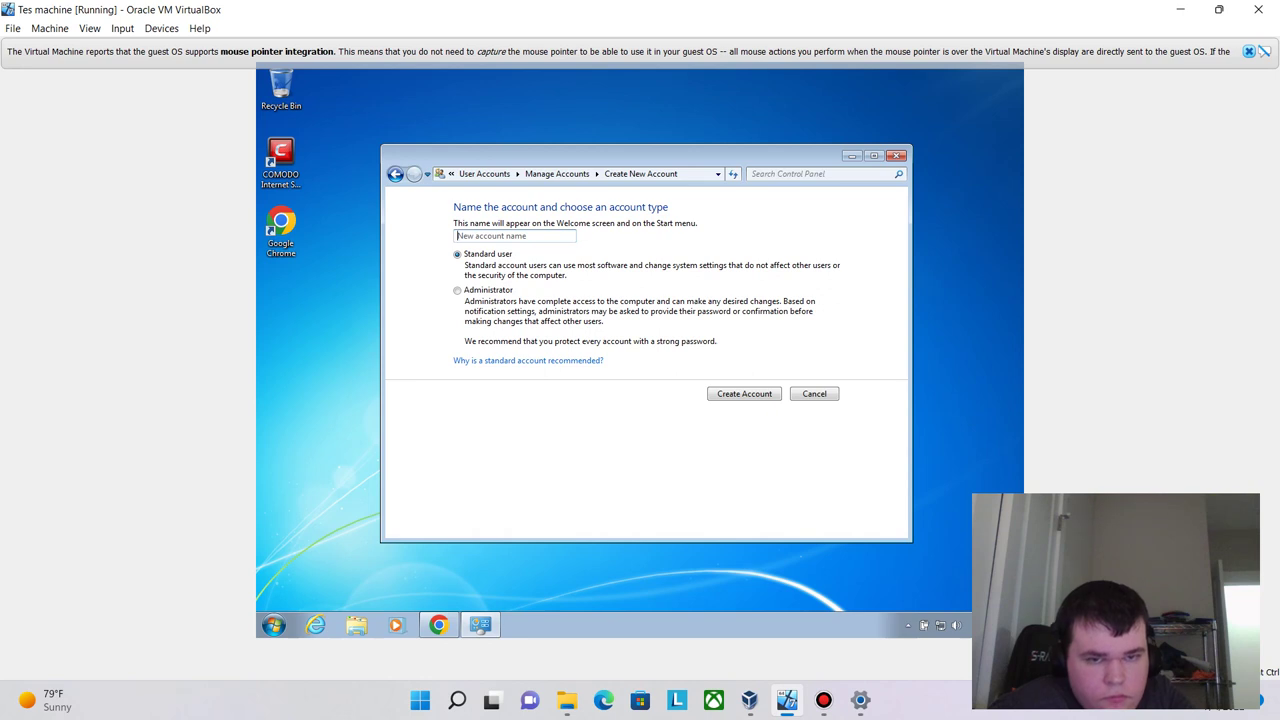
{"action": "type", "text": "Harry"}
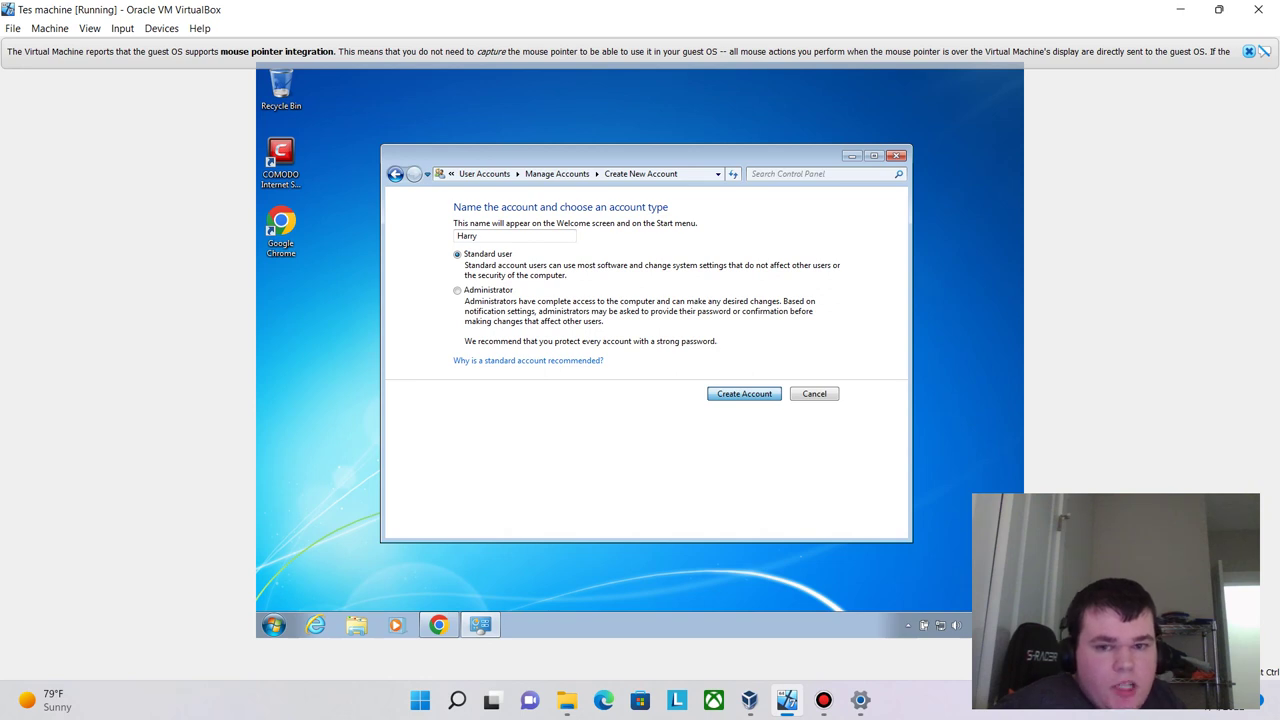
{"action": "key", "text": "Return"}
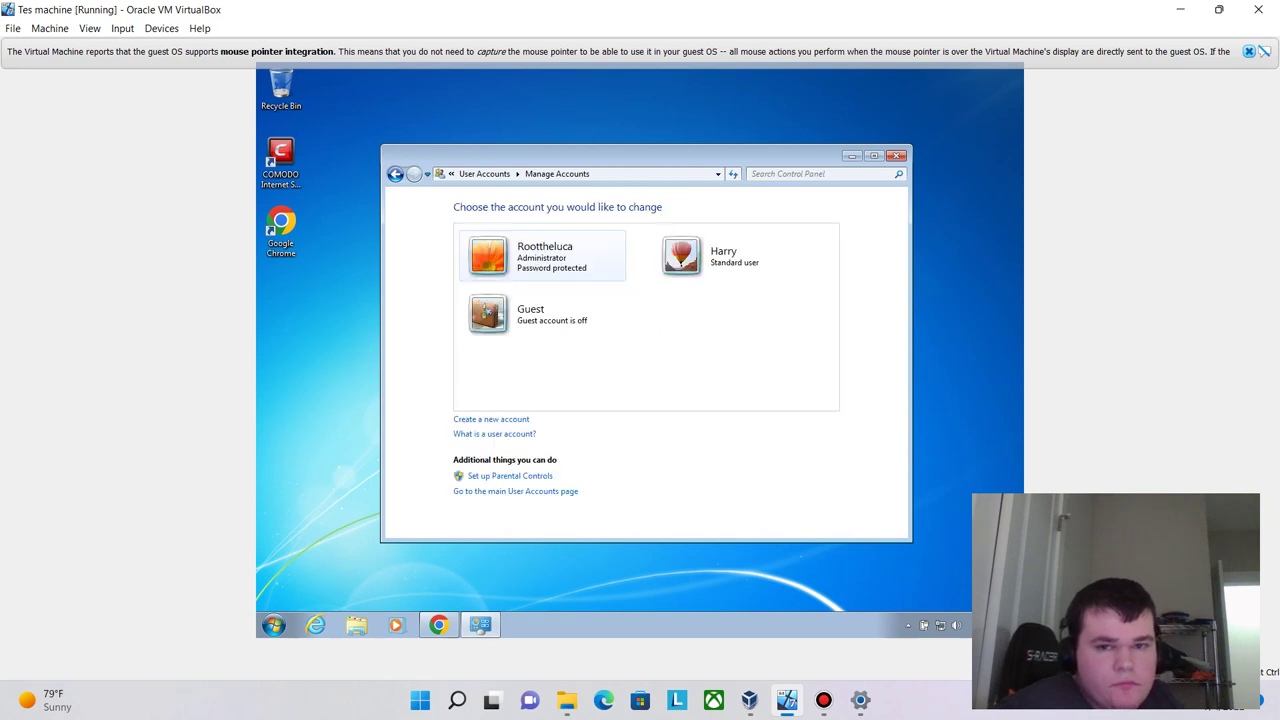
{"action": "left_click", "coordinate": [720, 256]}
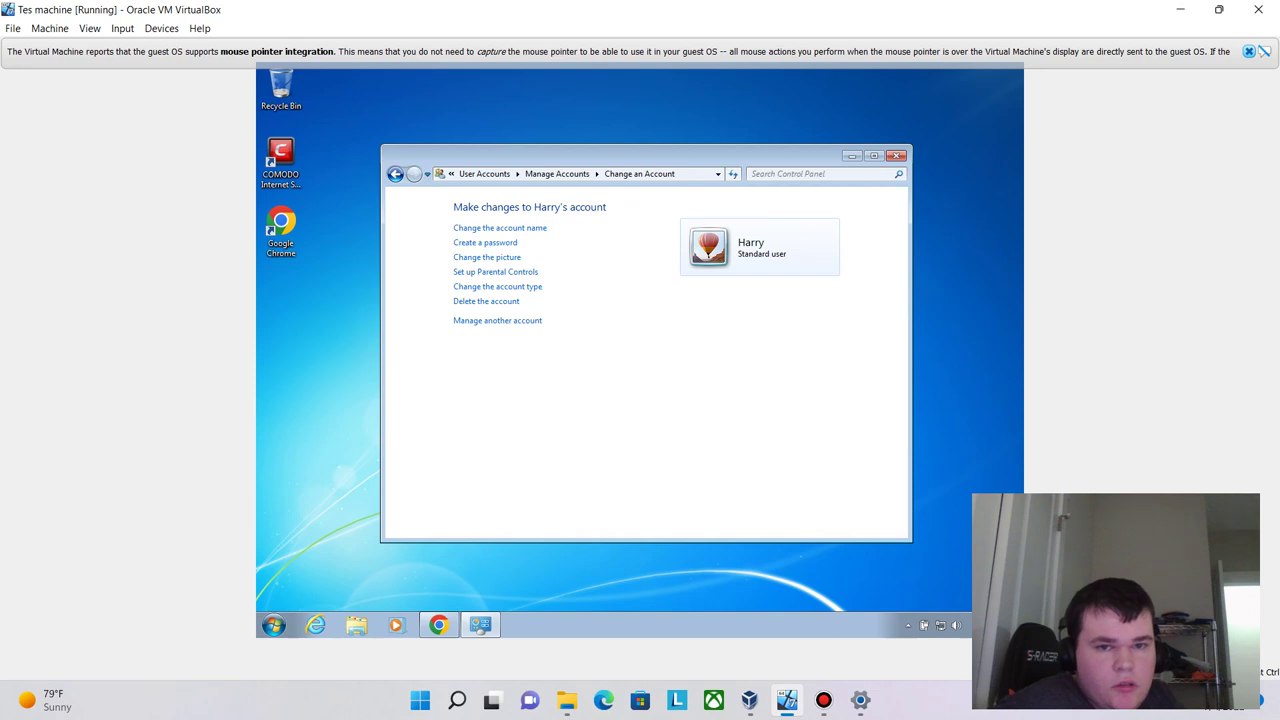
{"action": "left_click", "coordinate": [485, 242]}
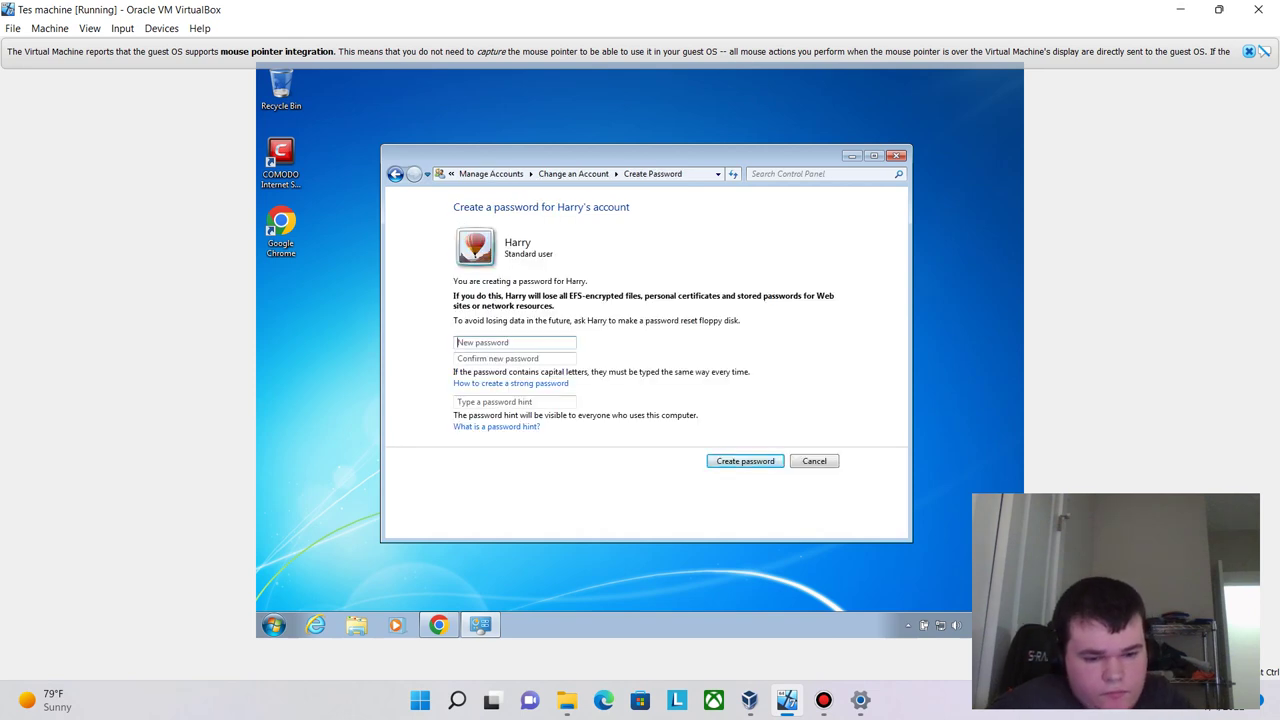
{"action": "type", "text": "1234"}
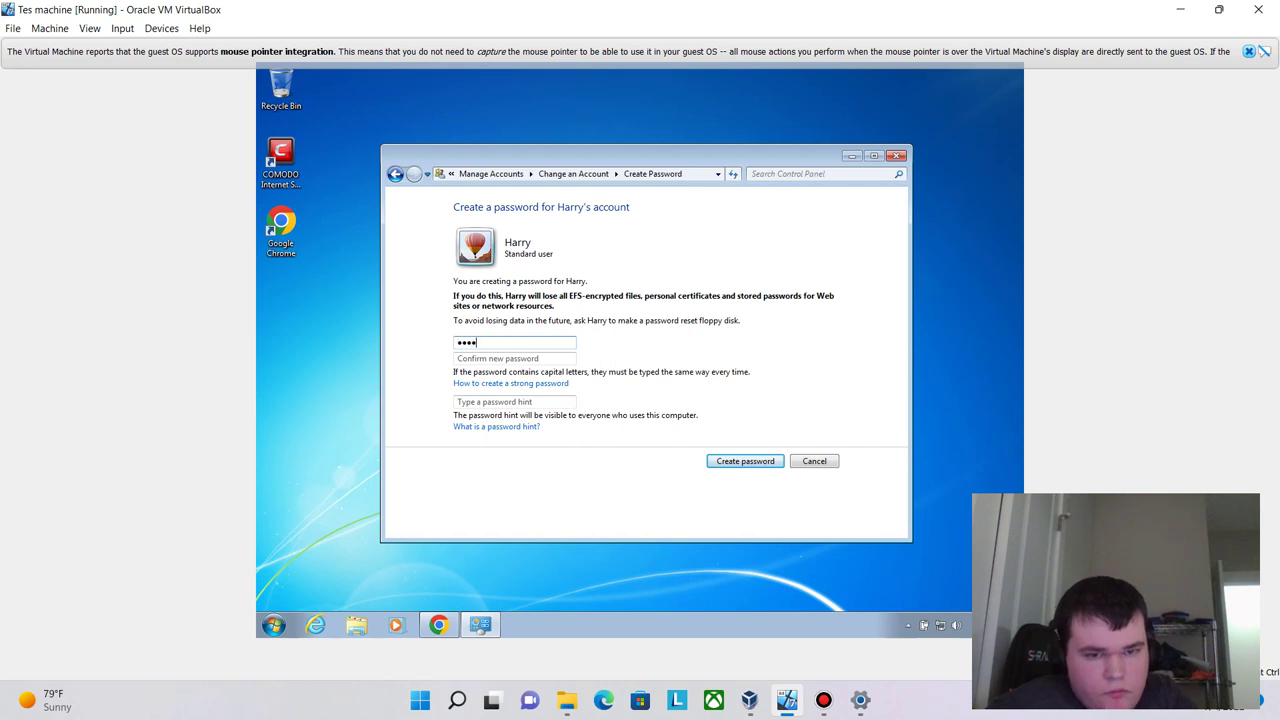
{"action": "key", "text": "Tab"}
{"action": "type", "text": "1234"}
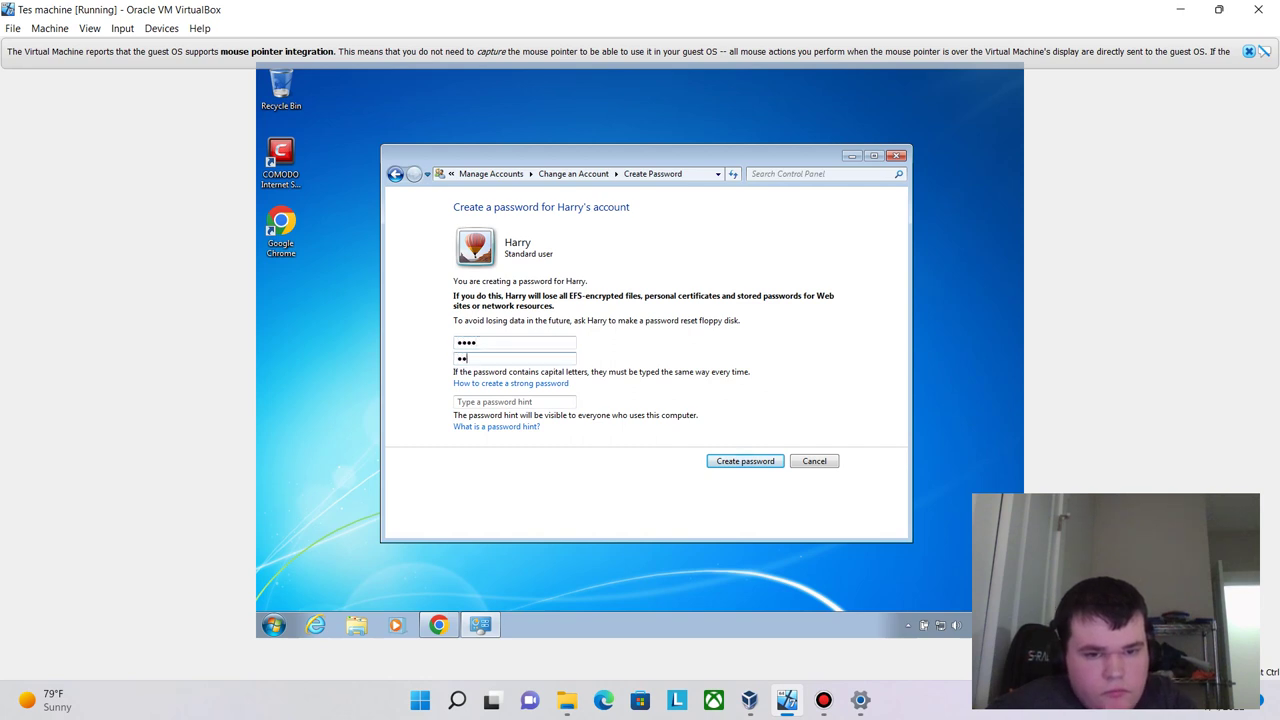
{"action": "key", "text": "Tab"}
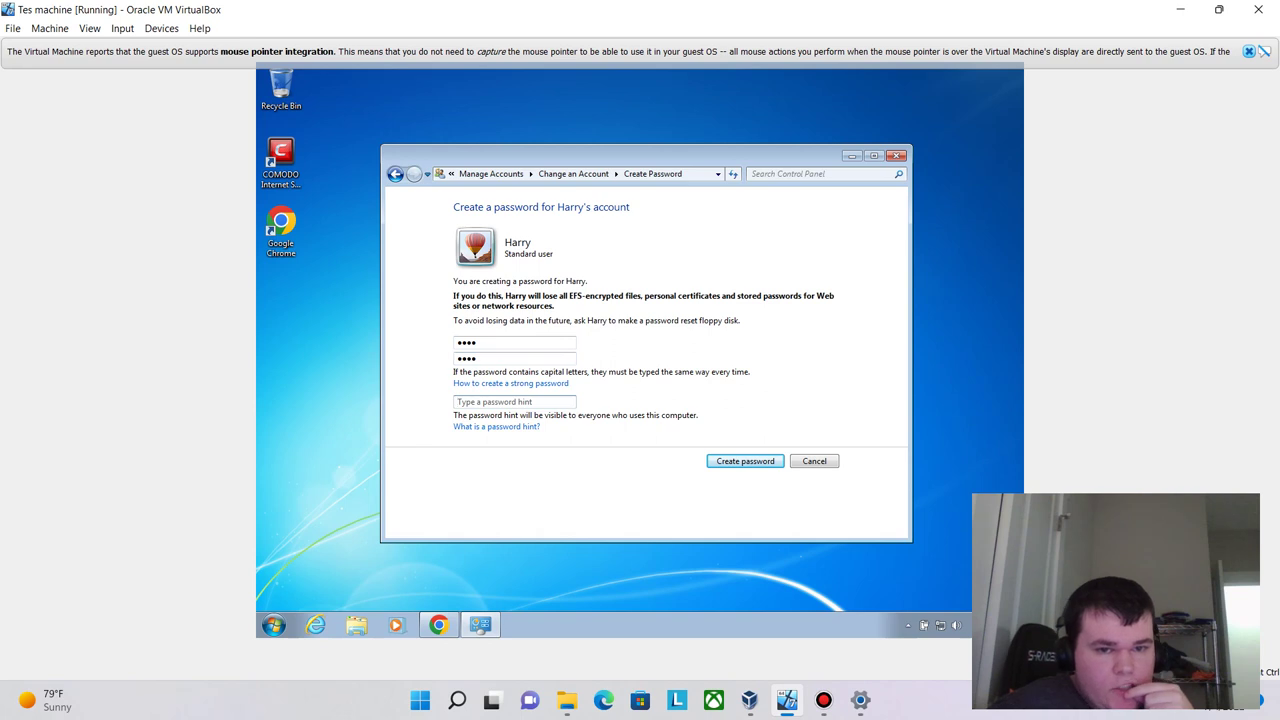
{"action": "key", "text": "Tab"}
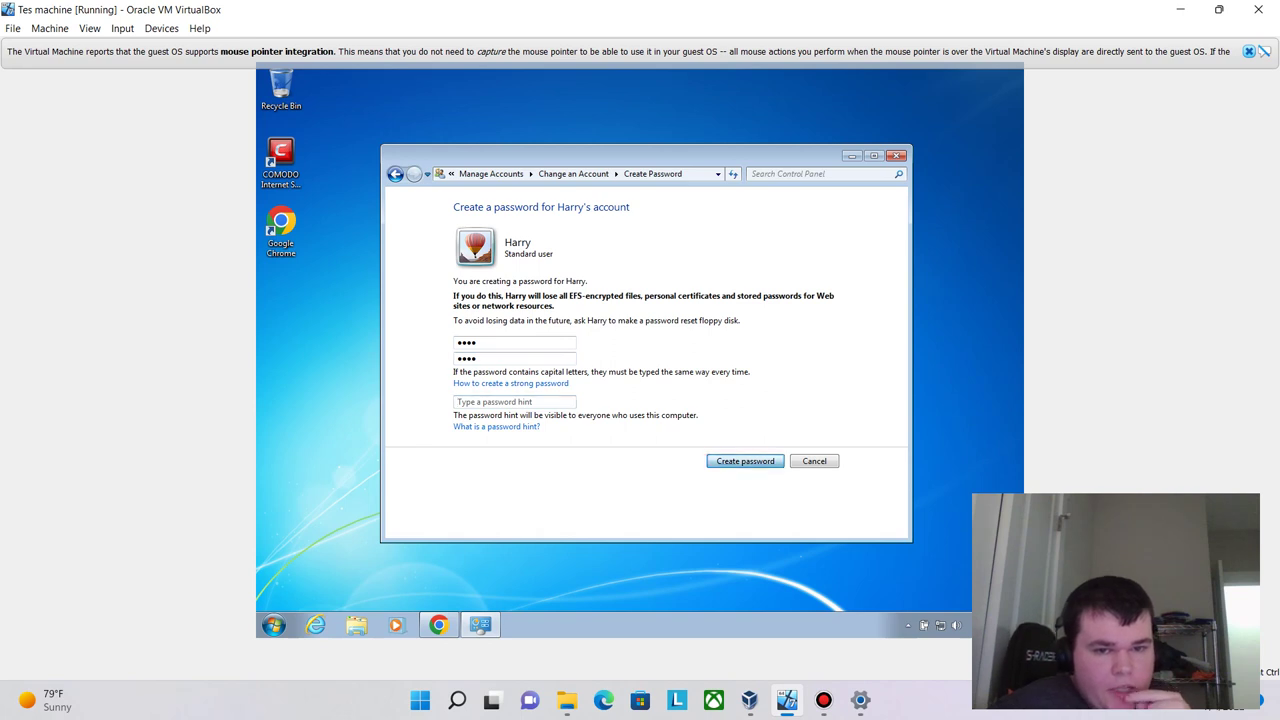
{"action": "key", "text": "Return"}
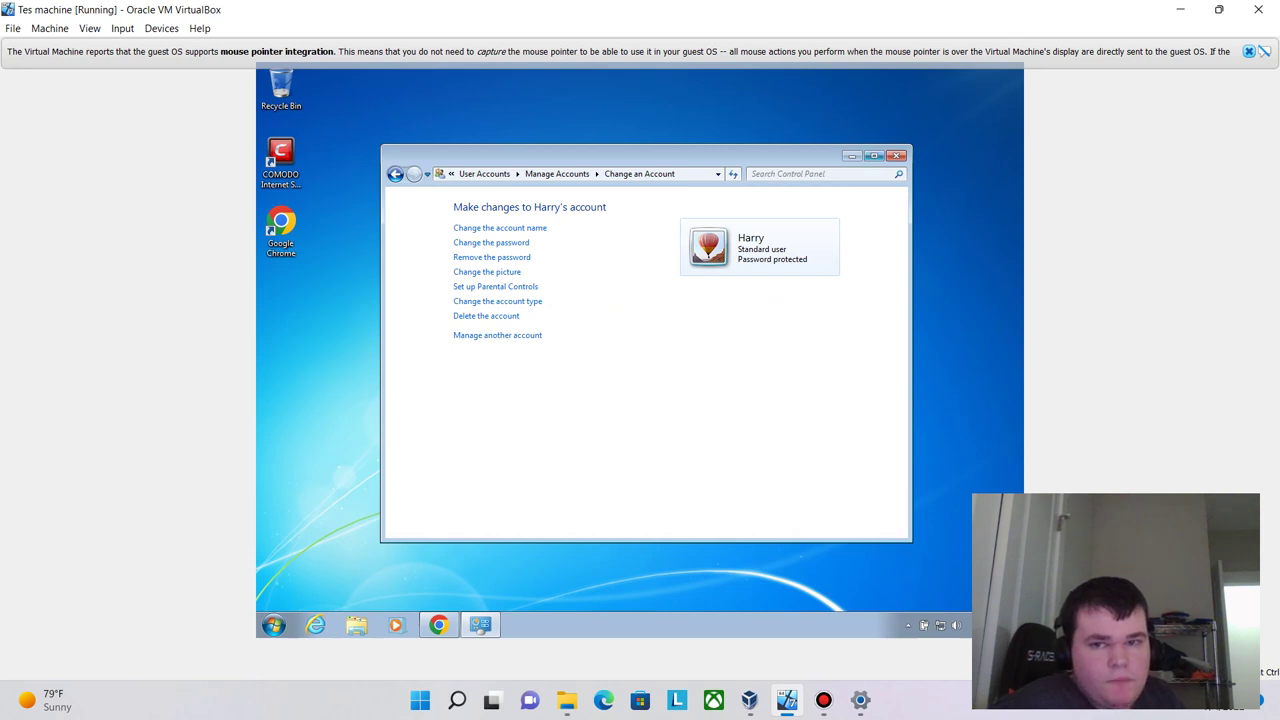
{"action": "left_click", "coordinate": [873, 155]}
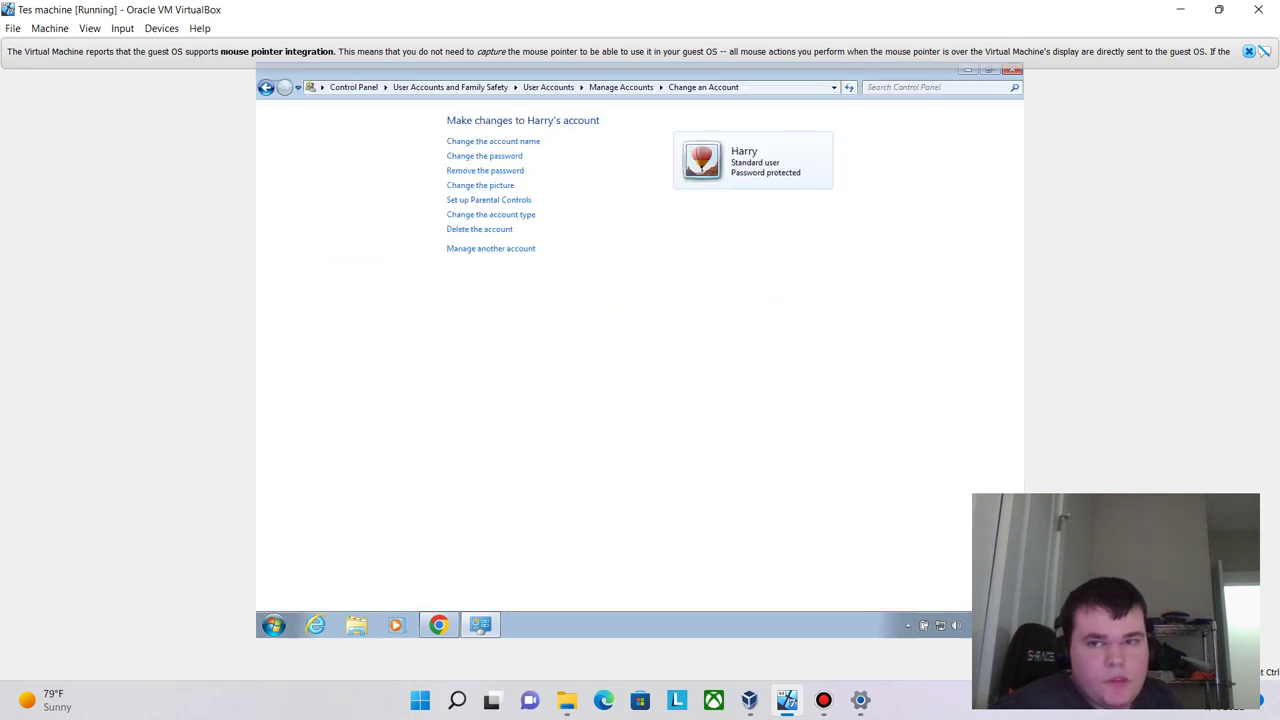
- Close the account settings and choose Switch user from the Start menu's shutdown options
{"action": "key", "text": "alt+F4"}
{"action": "key", "text": "super"}
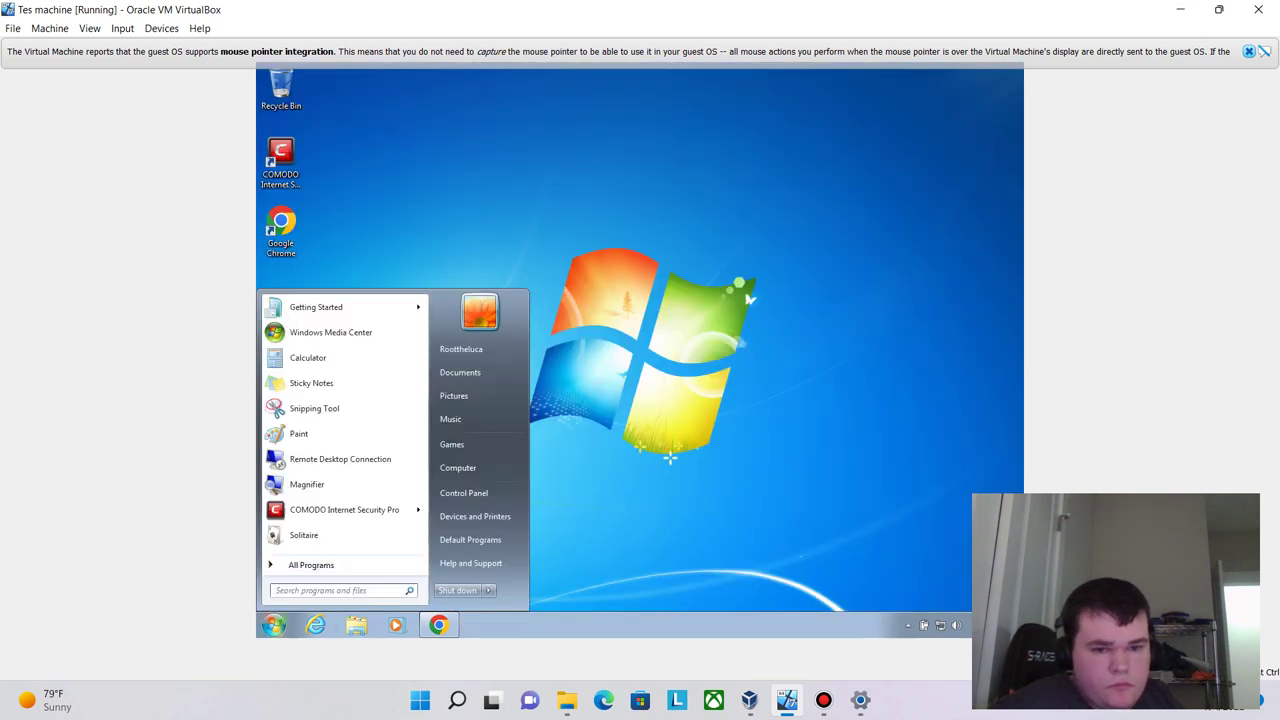
{"action": "key", "text": "Up"}
{"action": "key", "text": "Up"}
{"action": "key", "text": "Up"}
{"action": "key", "text": "Right"}
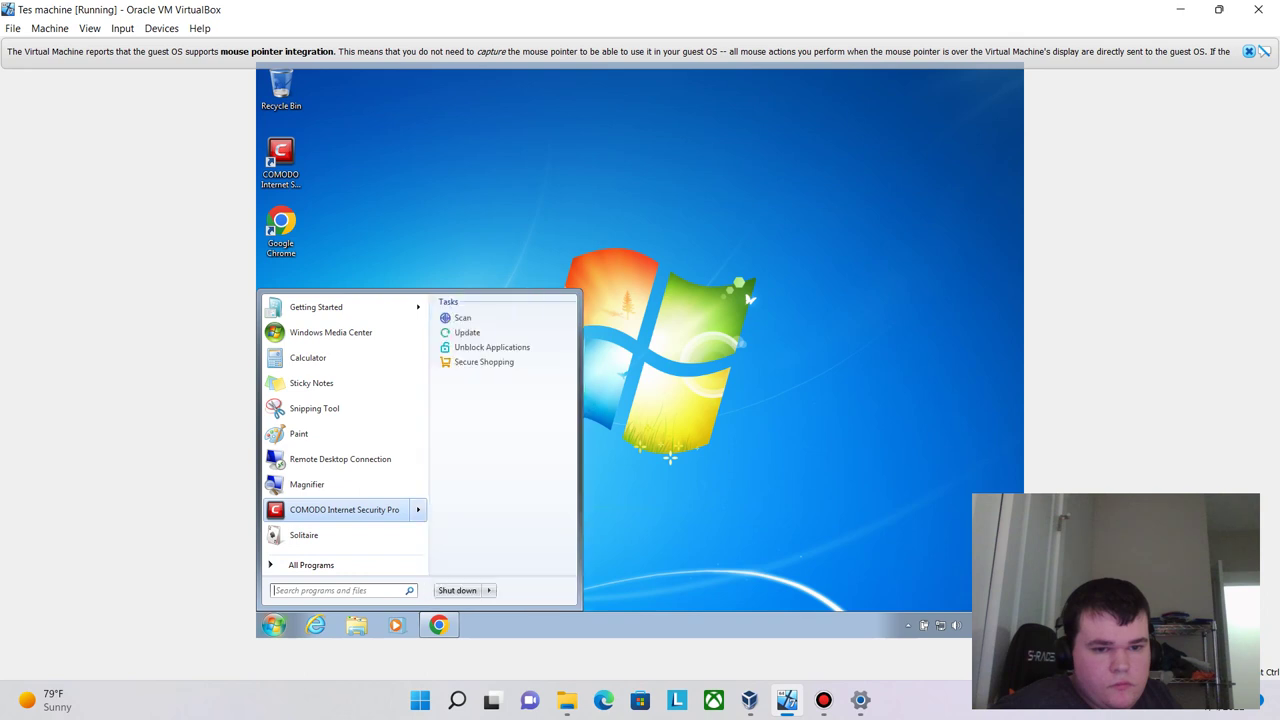
{"action": "key", "text": "Tab"}
{"action": "key", "text": "Right"}
{"action": "key", "text": "Up"}
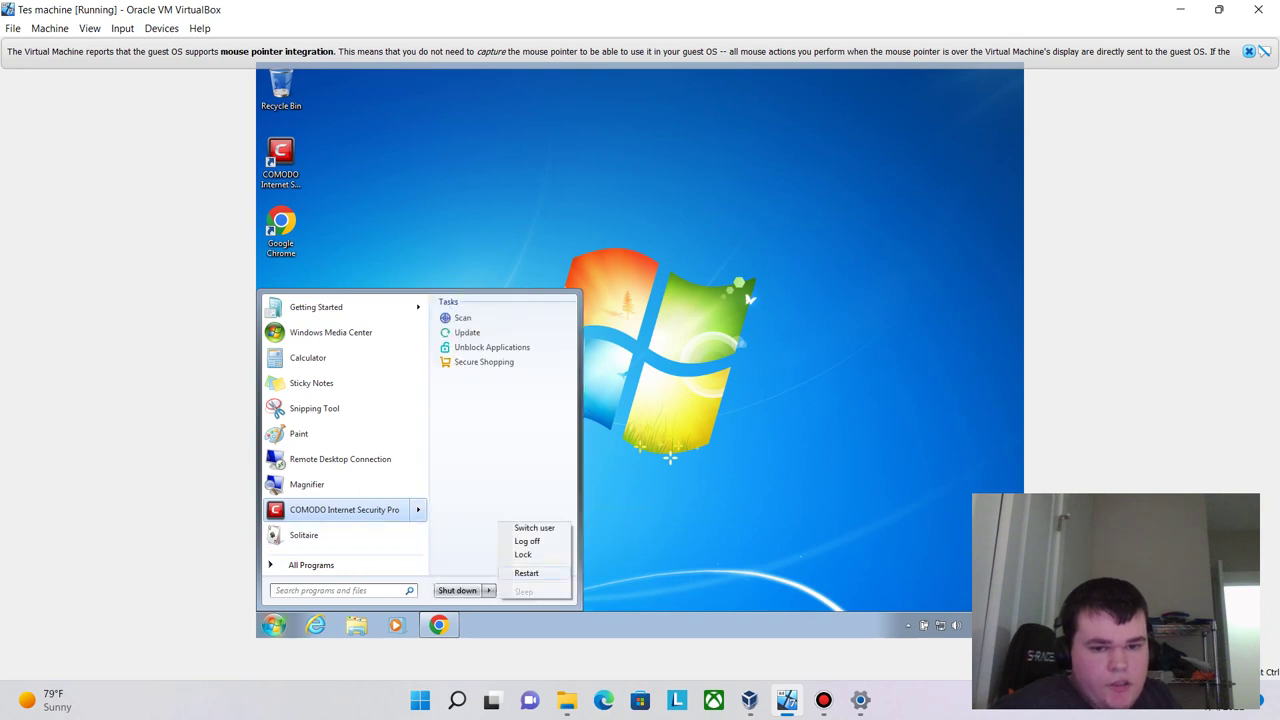
{"action": "key", "text": "Return"}
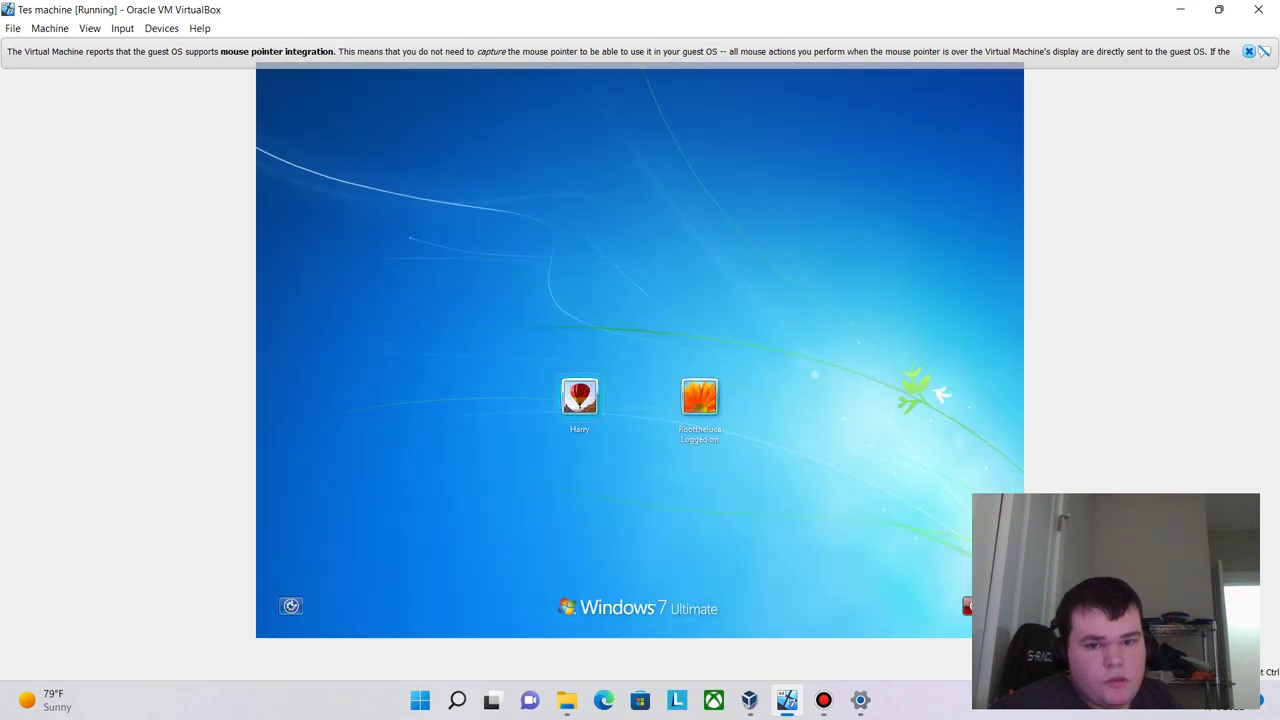
- Select Harry's tile and enter the account password to sign in
{"action": "left_click", "coordinate": [579, 396]}
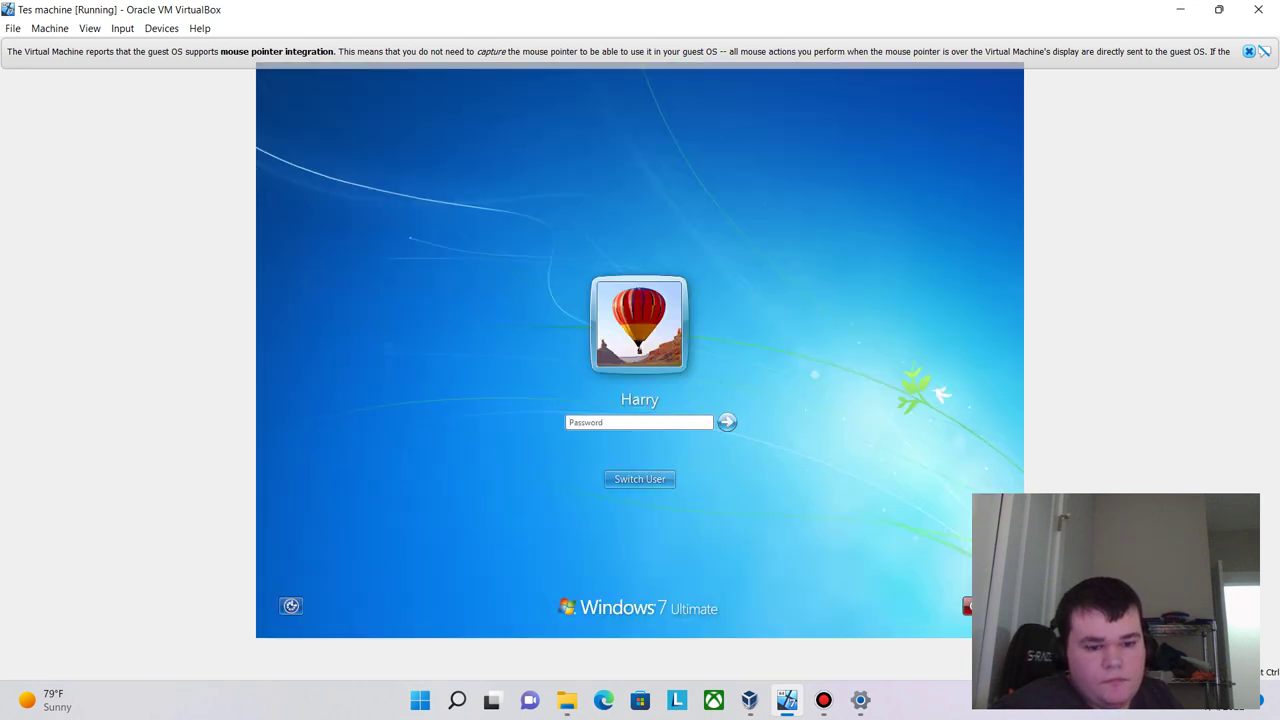
{"action": "type", "text": "*****"}
{"action": "key", "text": "Return"}
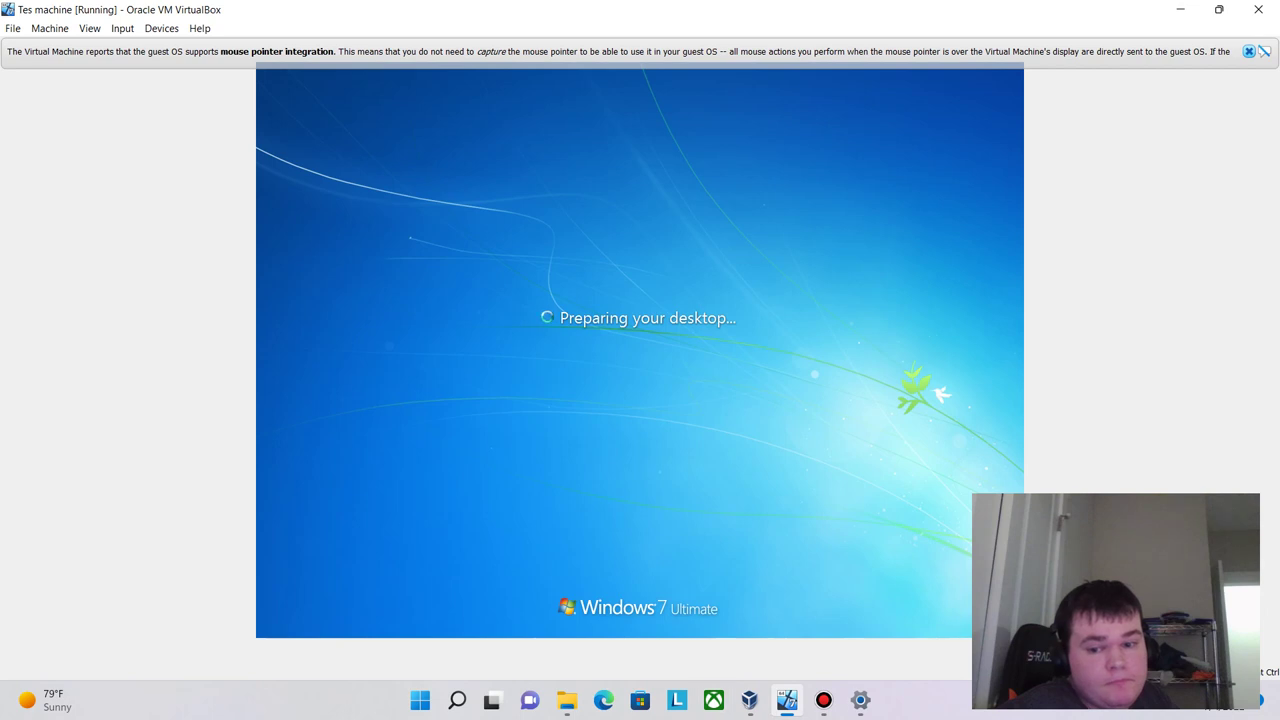
- Open Bandicam's main window from the taskbar, minimize it, then restore it
{"action": "left_click", "coordinate": [823, 700]}
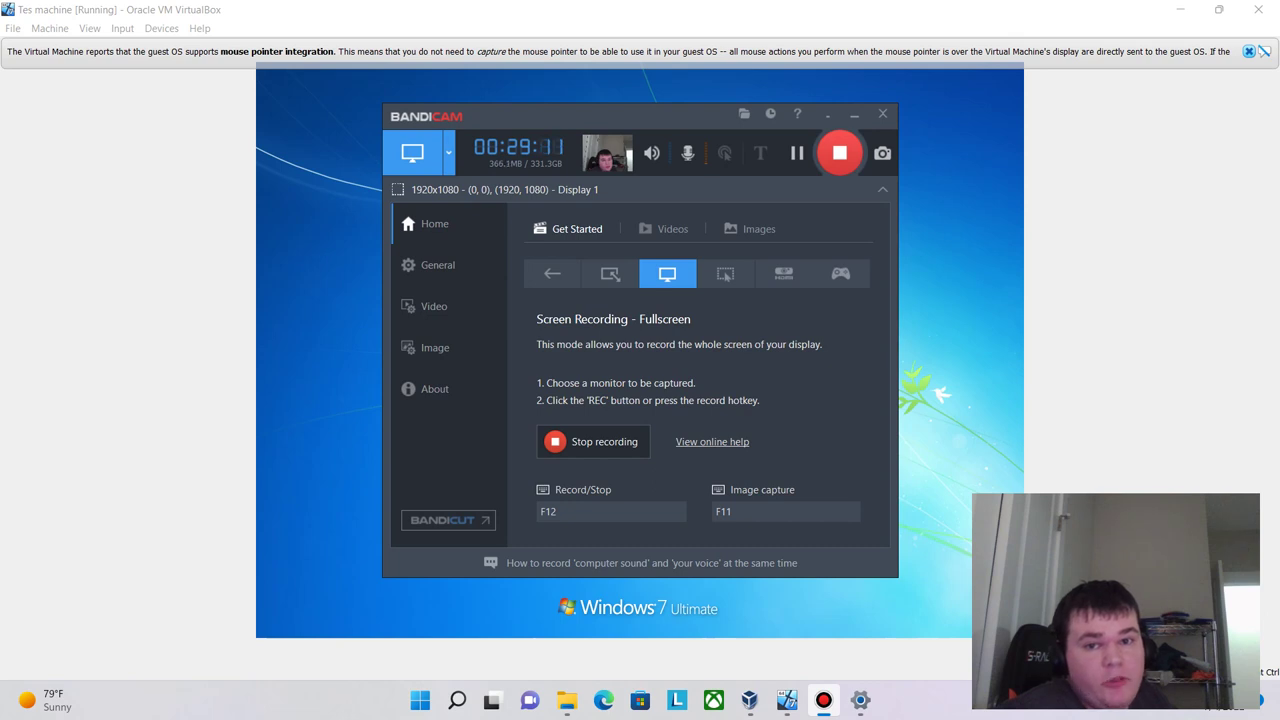
{"action": "key", "text": "alt+Tab"}
{"action": "key", "text": "alt+Tab"}
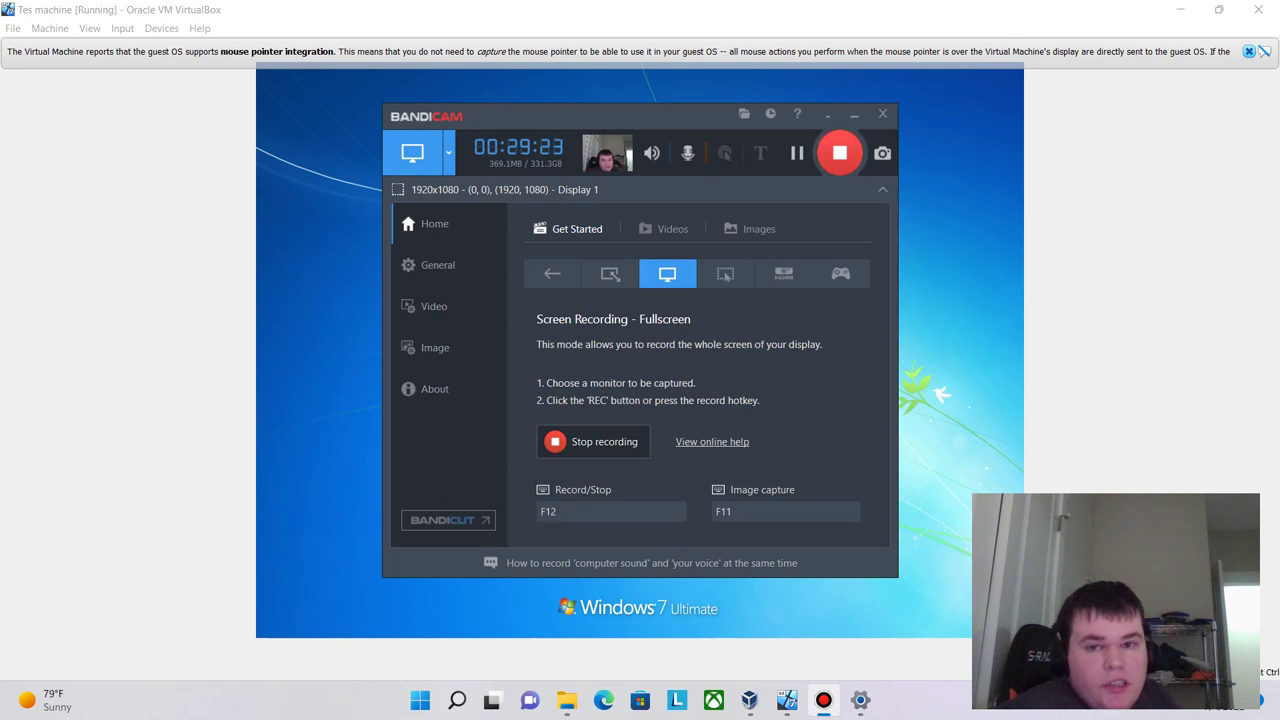
{"action": "left_click", "coordinate": [854, 114]}
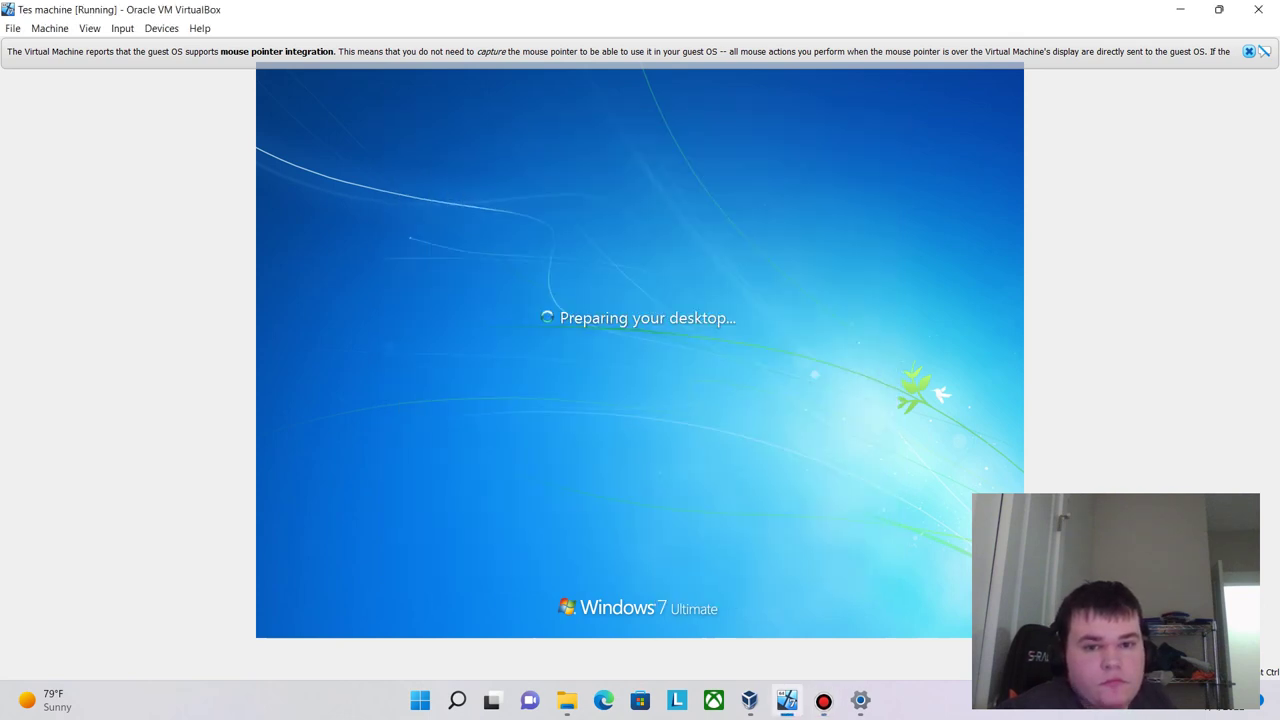
{"action": "left_click", "coordinate": [823, 700]}
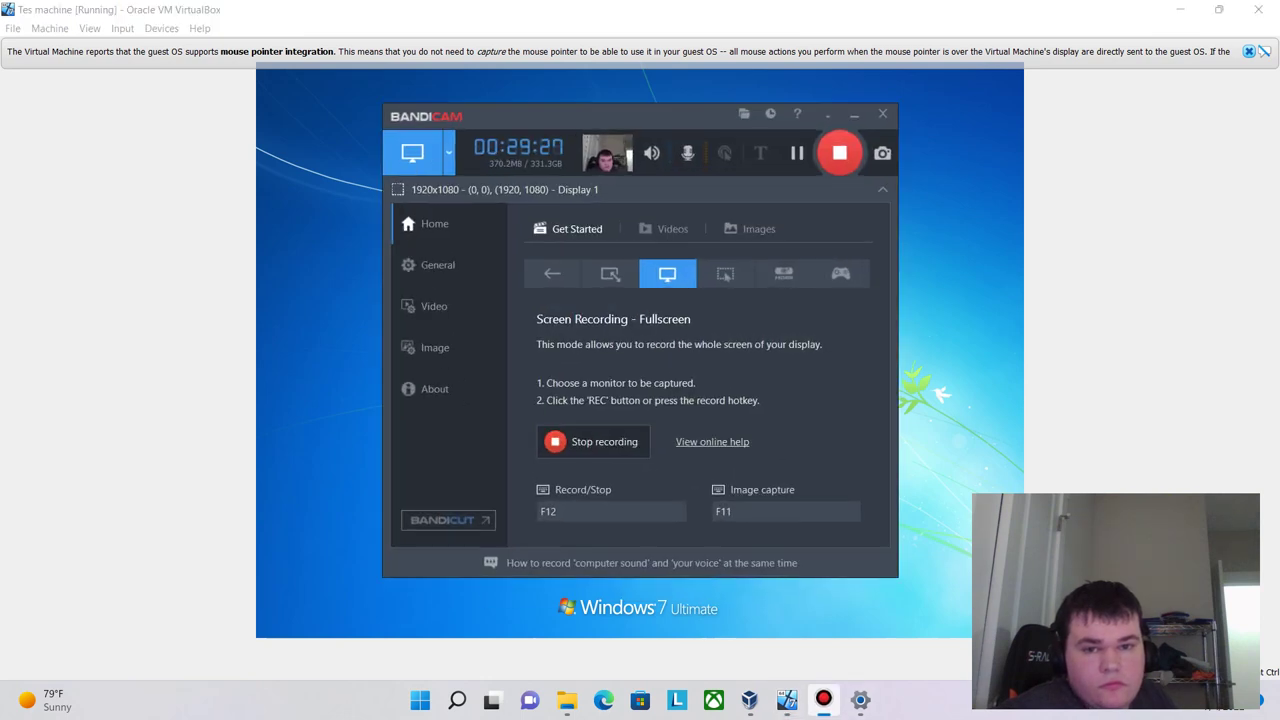